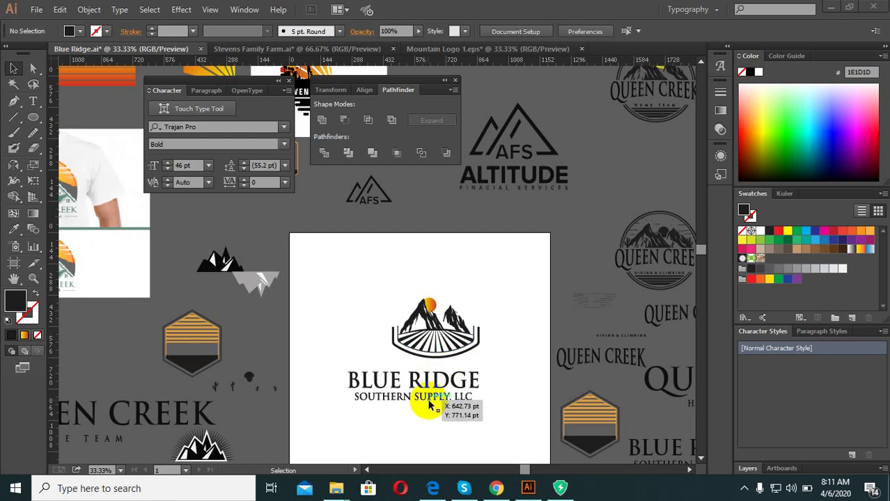
Look through the contest's upload-entry page in the browser.
{"action": "scroll", "coordinate": [429, 403], "scroll_direction": "up", "scroll_amount": 2}
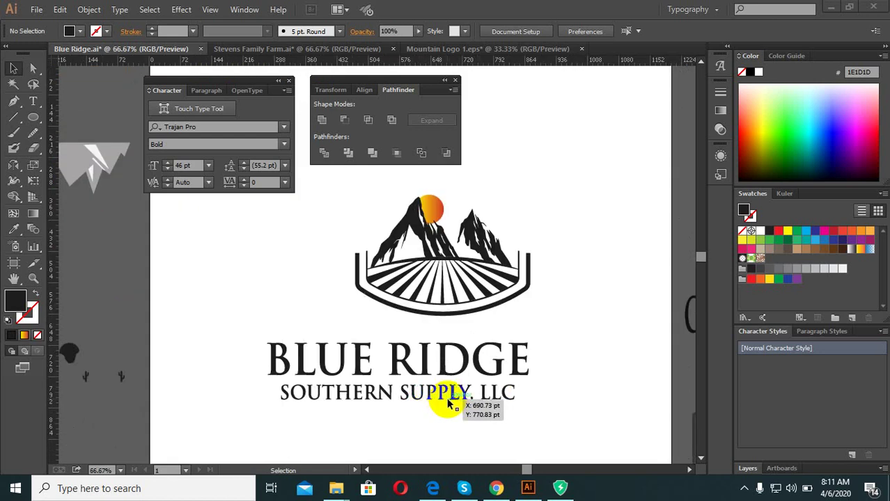
{"action": "left_click", "coordinate": [496, 490]}
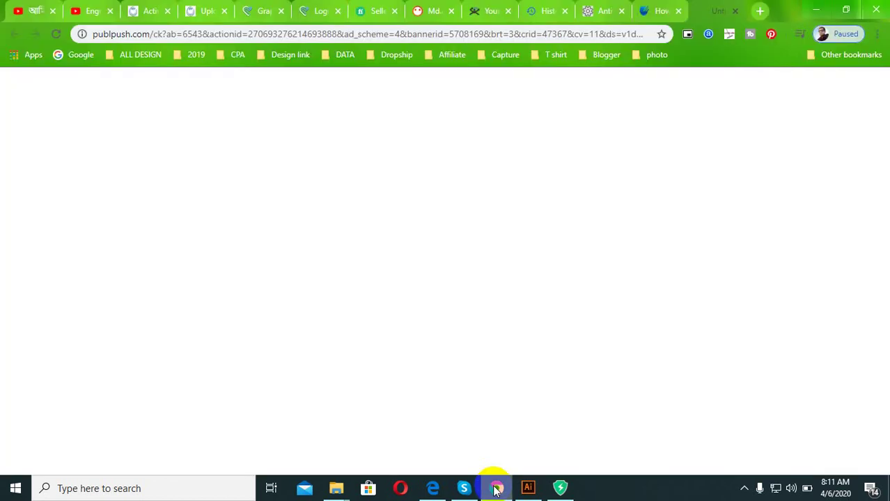
{"action": "left_click", "coordinate": [214, 8]}
{"action": "scroll", "coordinate": [335, 329], "scroll_direction": "down", "scroll_amount": 2}
{"action": "scroll", "coordinate": [170, 310], "scroll_direction": "up", "scroll_amount": 2}
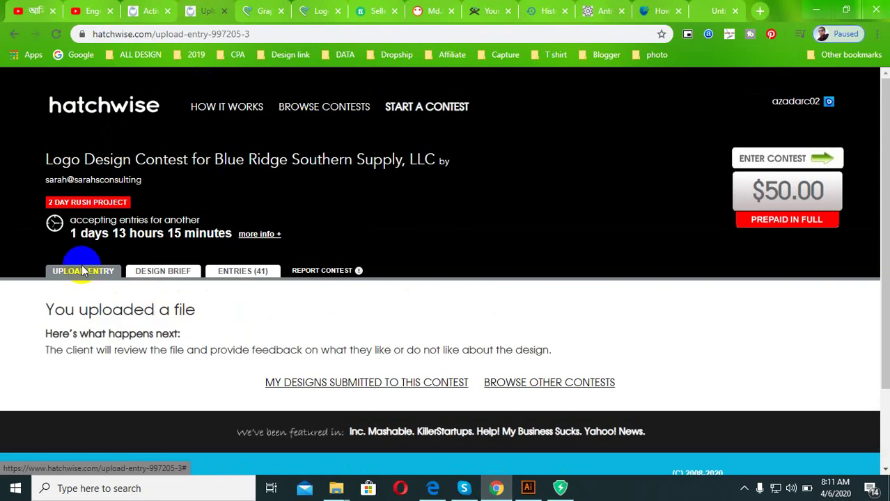
{"action": "scroll", "coordinate": [273, 312], "scroll_direction": "down", "scroll_amount": 2}
{"action": "scroll", "coordinate": [272, 317], "scroll_direction": "up", "scroll_amount": 1}
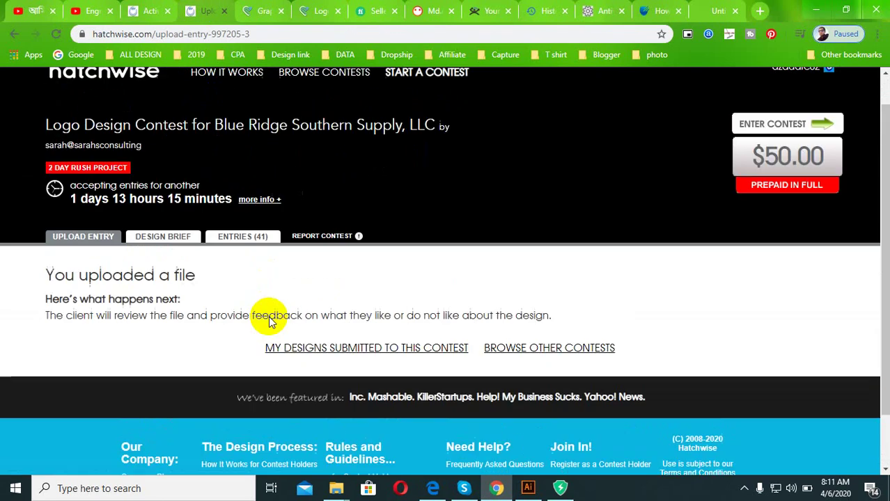
{"action": "scroll", "coordinate": [270, 322], "scroll_direction": "up", "scroll_amount": 1}
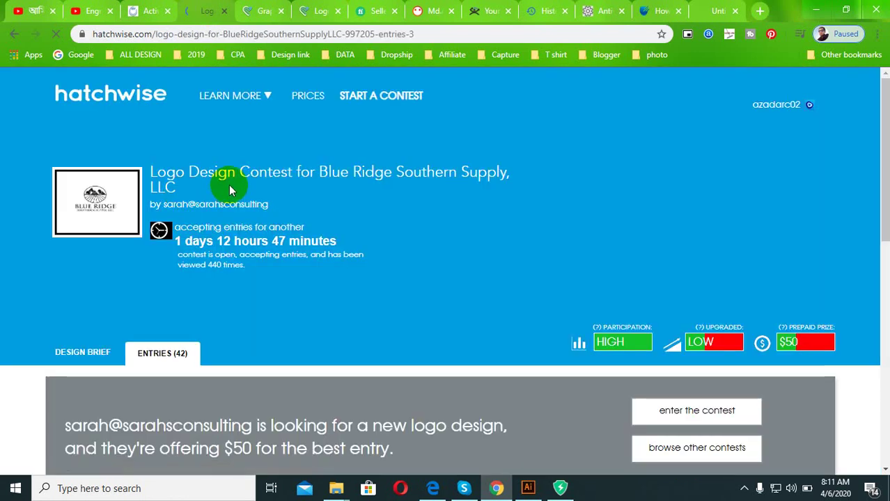
{"action": "scroll", "coordinate": [271, 337], "scroll_direction": "down", "scroll_amount": 3}
{"action": "scroll", "coordinate": [205, 364], "scroll_direction": "down", "scroll_amount": 3}
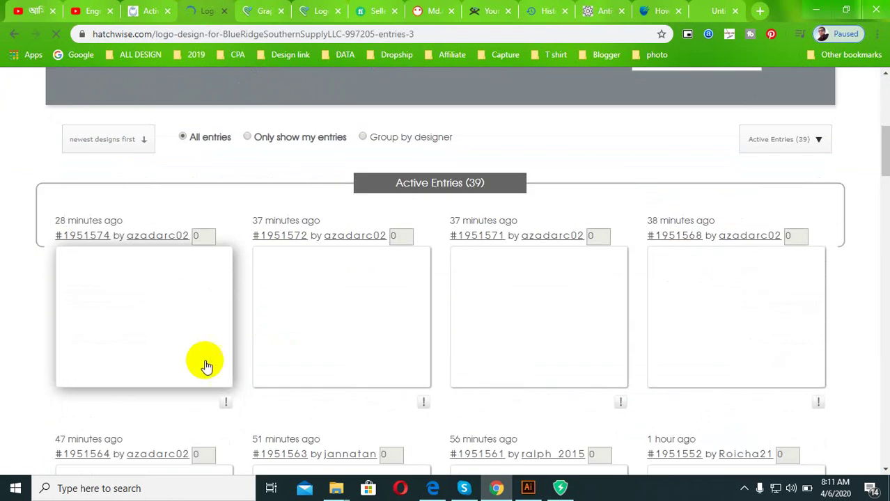
{"action": "scroll", "coordinate": [209, 344], "scroll_direction": "up", "scroll_amount": 2}
{"action": "scroll", "coordinate": [209, 344], "scroll_direction": "up", "scroll_amount": 1}
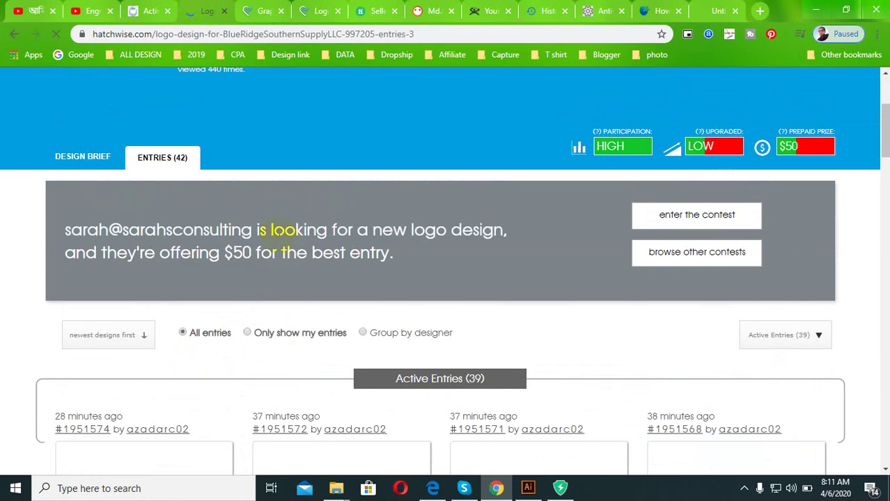
{"action": "scroll", "coordinate": [286, 223], "scroll_direction": "up", "scroll_amount": 3}
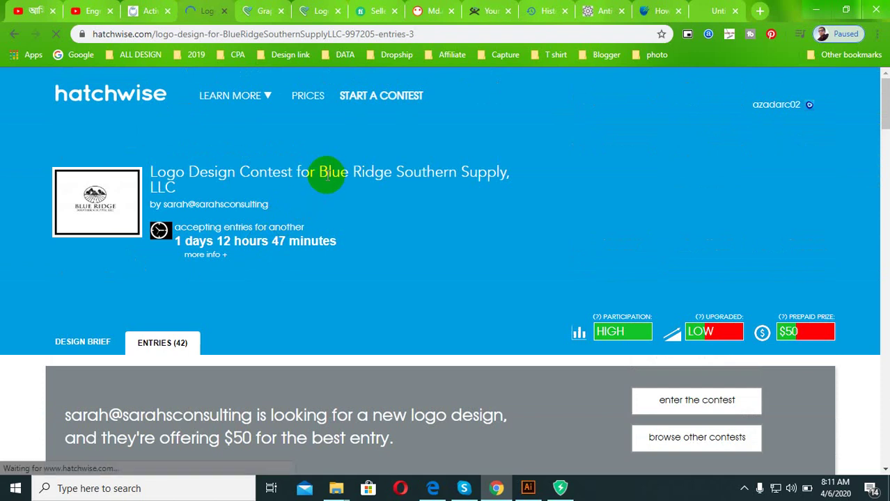
{"action": "scroll", "coordinate": [279, 313], "scroll_direction": "down", "scroll_amount": 3}
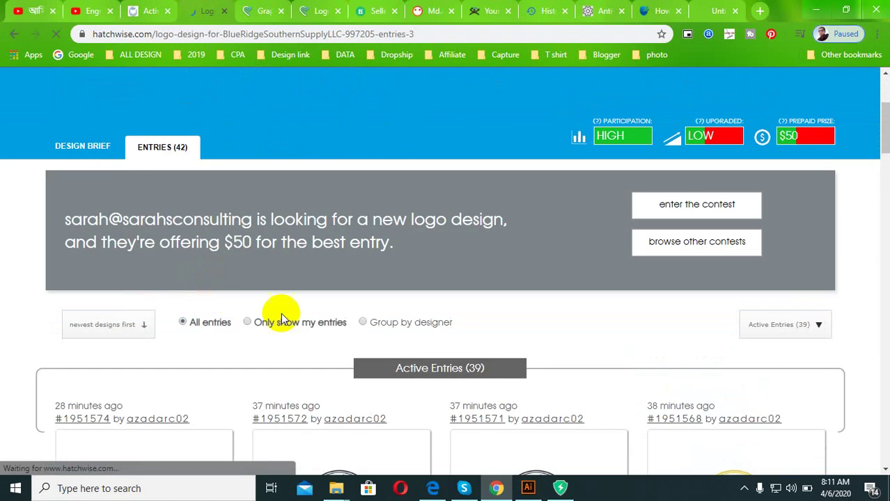
{"action": "scroll", "coordinate": [230, 339], "scroll_direction": "down", "scroll_amount": 3}
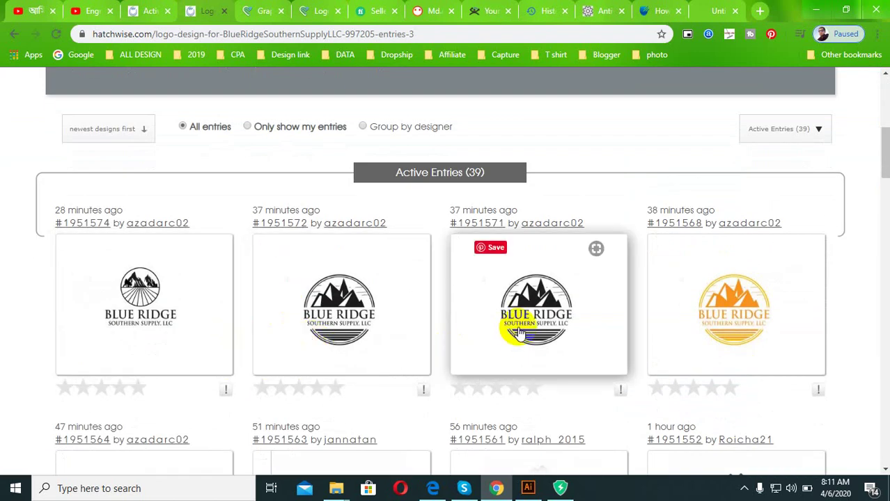
{"action": "scroll", "coordinate": [477, 353], "scroll_direction": "down", "scroll_amount": 1}
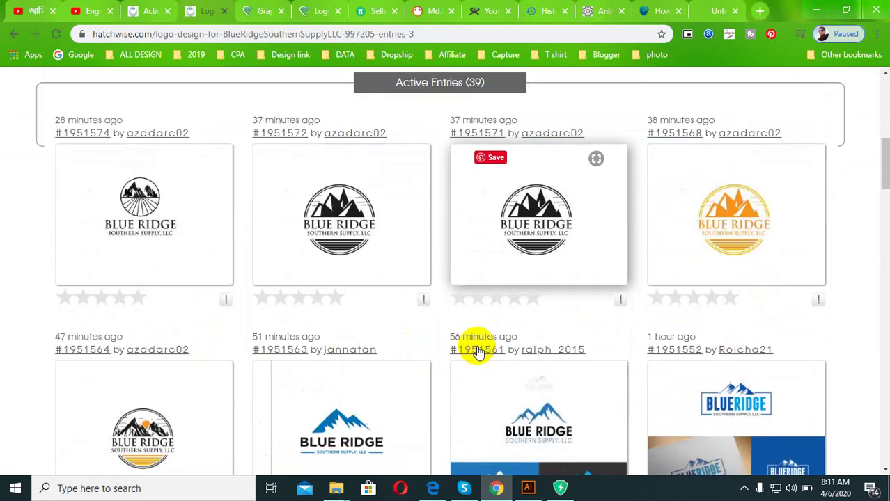
{"action": "scroll", "coordinate": [488, 353], "scroll_direction": "down", "scroll_amount": 2}
{"action": "scroll", "coordinate": [557, 286], "scroll_direction": "up", "scroll_amount": 2}
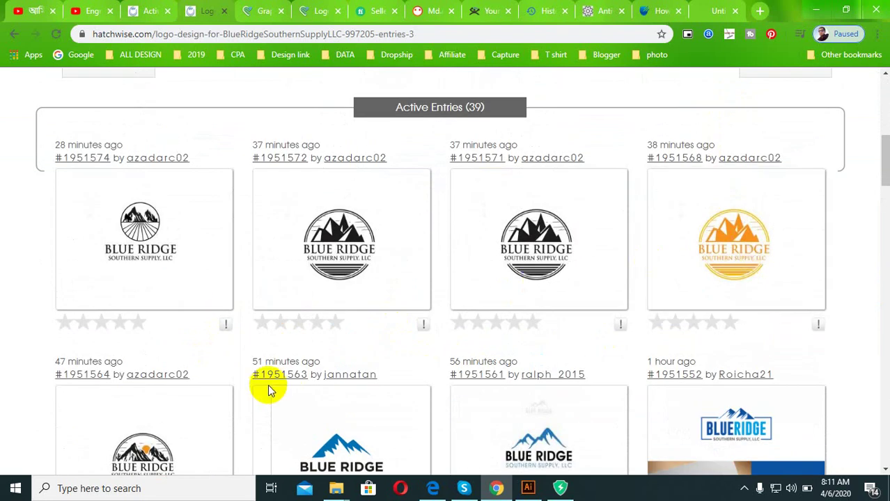
{"action": "scroll", "coordinate": [268, 390], "scroll_direction": "down", "scroll_amount": 3}
{"action": "scroll", "coordinate": [509, 355], "scroll_direction": "down", "scroll_amount": 1}
{"action": "scroll", "coordinate": [487, 327], "scroll_direction": "down", "scroll_amount": 2}
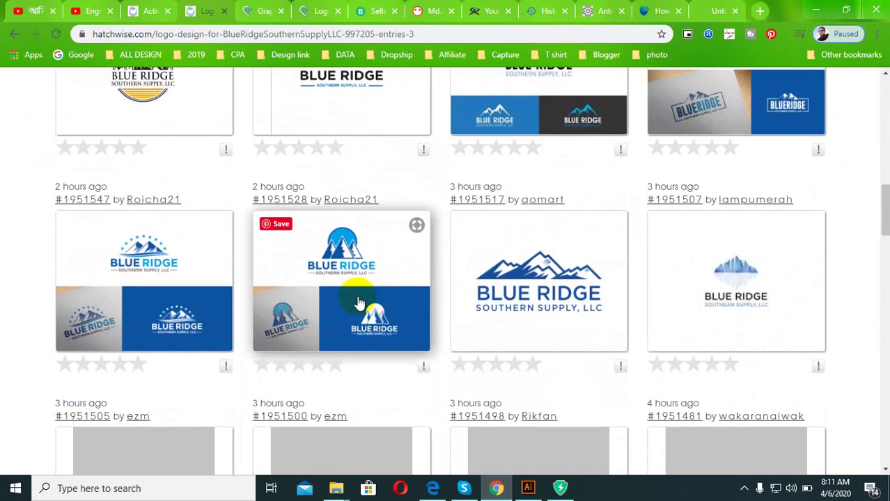
{"action": "scroll", "coordinate": [119, 312], "scroll_direction": "up", "scroll_amount": 3}
{"action": "scroll", "coordinate": [441, 360], "scroll_direction": "down", "scroll_amount": 4}
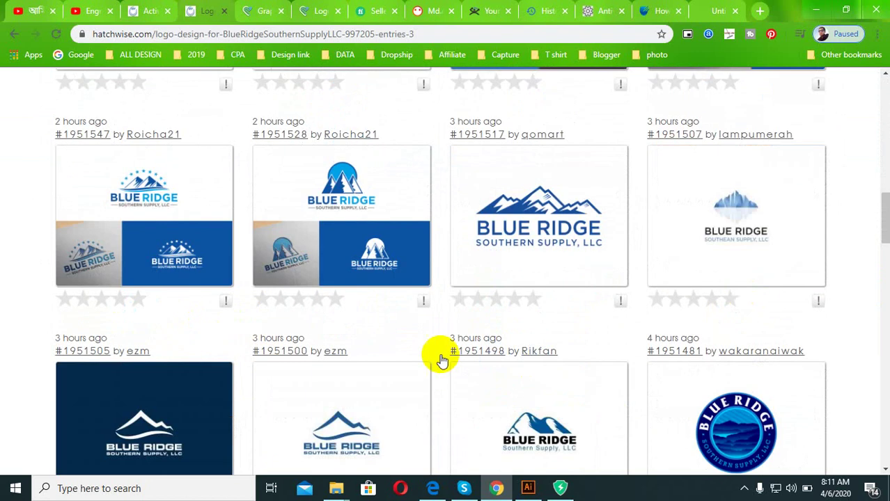
{"action": "scroll", "coordinate": [440, 360], "scroll_direction": "down", "scroll_amount": 4}
{"action": "scroll", "coordinate": [762, 298], "scroll_direction": "down", "scroll_amount": 3}
{"action": "scroll", "coordinate": [606, 332], "scroll_direction": "down", "scroll_amount": 4}
{"action": "scroll", "coordinate": [493, 312], "scroll_direction": "down", "scroll_amount": 1}
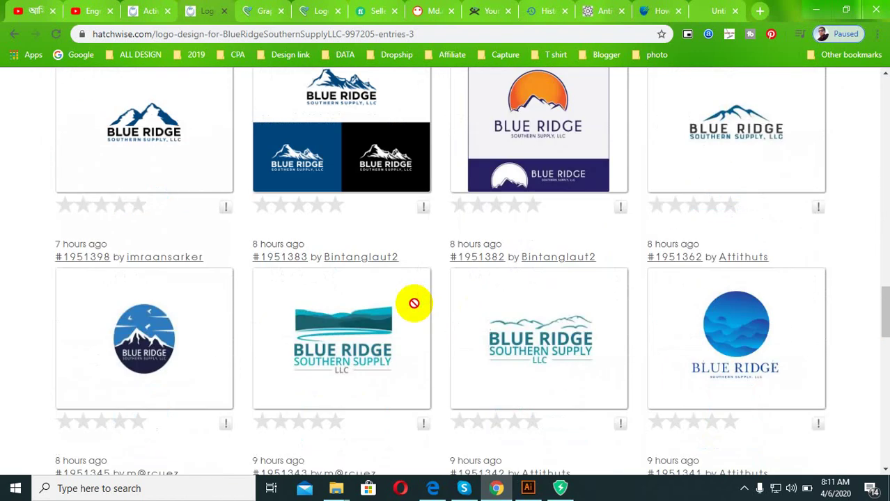
{"action": "scroll", "coordinate": [417, 303], "scroll_direction": "down", "scroll_amount": 2}
{"action": "scroll", "coordinate": [302, 294], "scroll_direction": "down", "scroll_amount": 4}
{"action": "scroll", "coordinate": [423, 232], "scroll_direction": "down", "scroll_amount": 4}
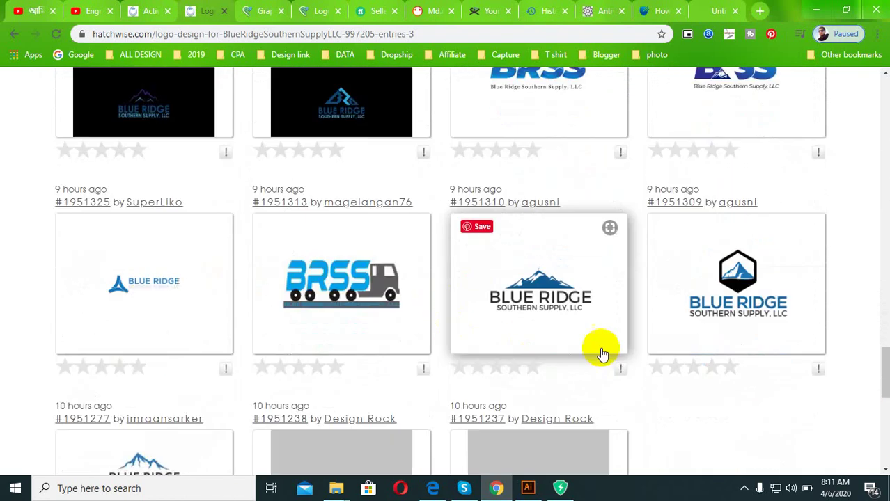
{"action": "scroll", "coordinate": [603, 354], "scroll_direction": "down", "scroll_amount": 2}
{"action": "scroll", "coordinate": [659, 346], "scroll_direction": "down", "scroll_amount": 2}
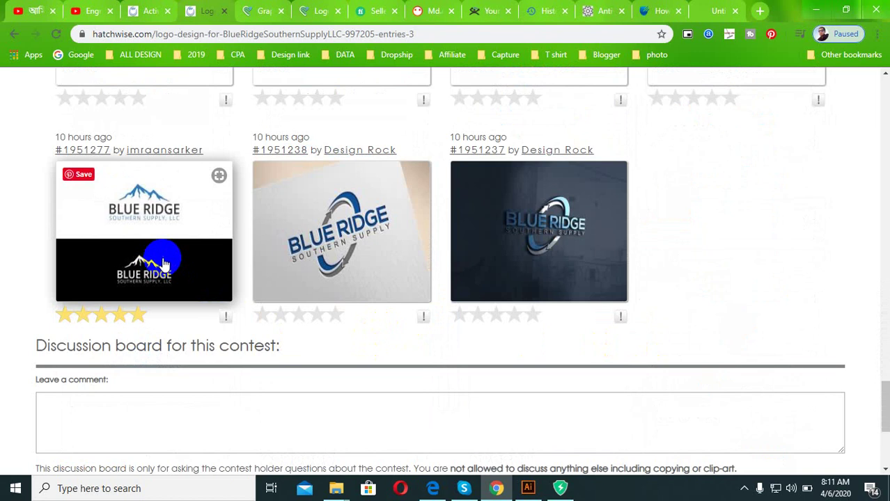
Back in Blue Ridge.ai, select and deselect the mountain icon, then the bowl and field stripes.
{"action": "left_click", "coordinate": [528, 489]}
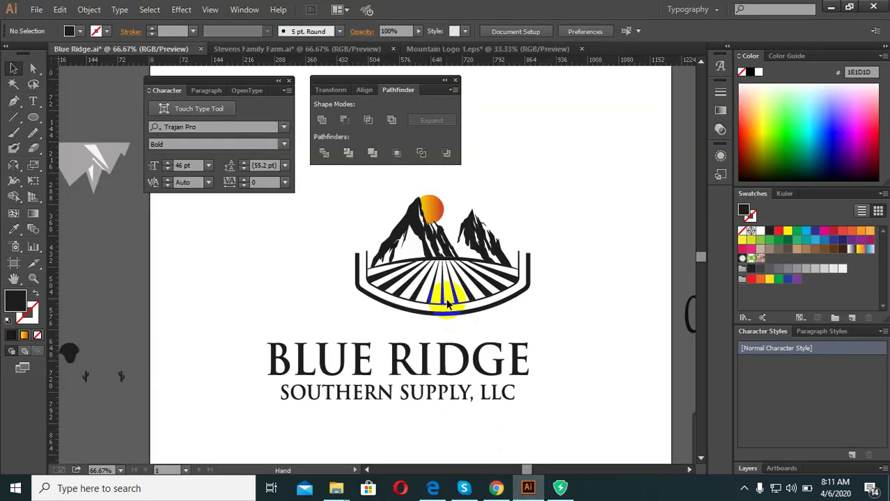
{"action": "scroll", "coordinate": [454, 299], "scroll_direction": "up", "scroll_amount": 3}
{"action": "scroll", "coordinate": [652, 330], "scroll_direction": "down", "scroll_amount": 3}
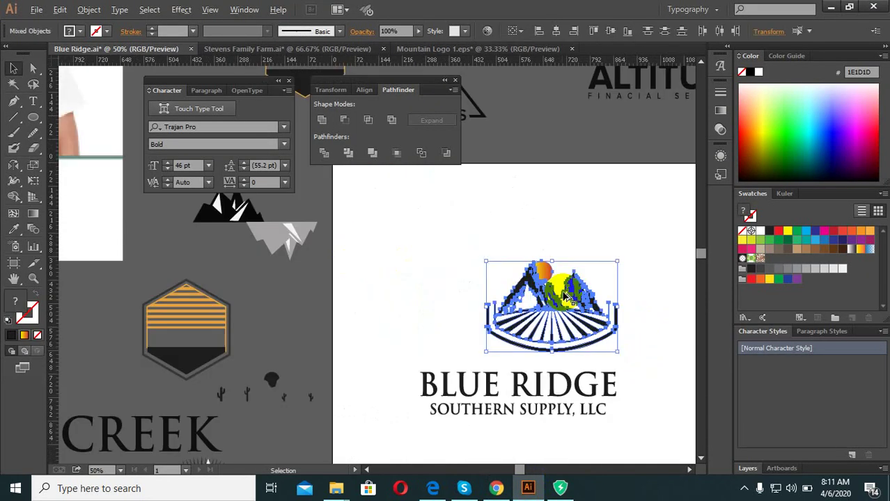
{"action": "scroll", "coordinate": [606, 218], "scroll_direction": "down", "scroll_amount": 1}
{"action": "scroll", "coordinate": [616, 355], "scroll_direction": "up", "scroll_amount": 1}
{"action": "left_click_drag", "start_coordinate": [616, 354], "coordinate": [489, 254]}
{"action": "scroll", "coordinate": [592, 328], "scroll_direction": "up", "scroll_amount": 2}
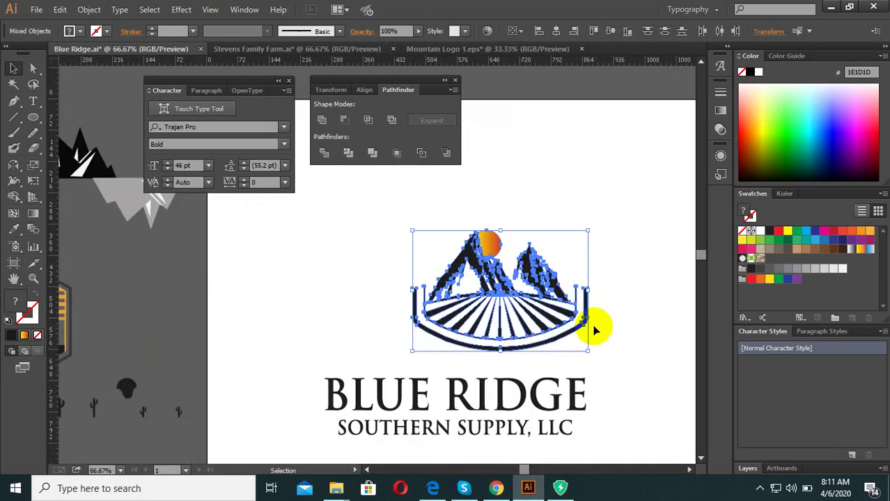
{"action": "scroll", "coordinate": [540, 335], "scroll_direction": "down", "scroll_amount": 2}
{"action": "left_click", "coordinate": [595, 307]}
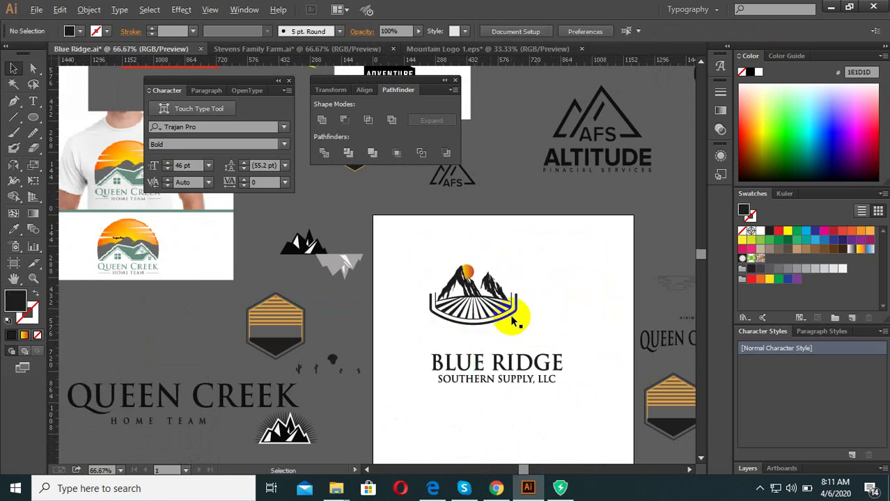
{"action": "scroll", "coordinate": [604, 348], "scroll_direction": "up", "scroll_amount": 2}
{"action": "scroll", "coordinate": [485, 336], "scroll_direction": "up", "scroll_amount": 1}
{"action": "left_click", "coordinate": [309, 259]}
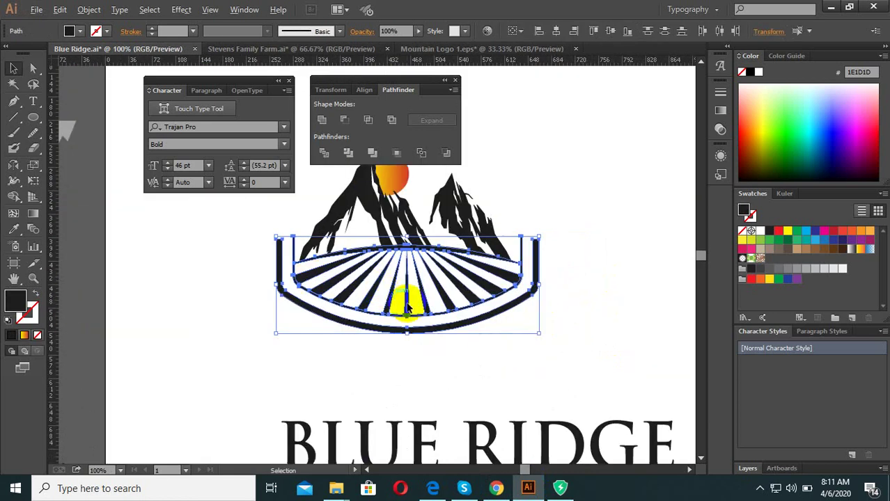
{"action": "left_click", "coordinate": [464, 308]}
{"action": "scroll", "coordinate": [363, 239], "scroll_direction": "up", "scroll_amount": 1}
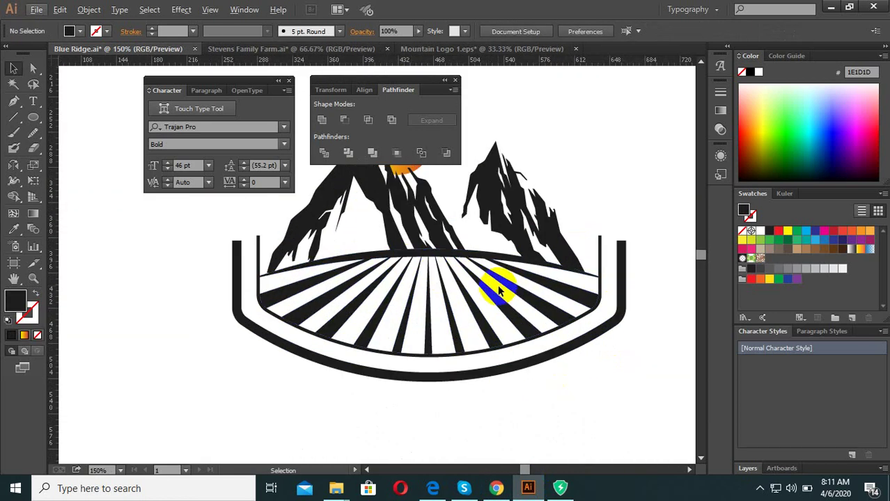
{"action": "scroll", "coordinate": [498, 291], "scroll_direction": "down", "scroll_amount": 1}
Ungroup the sun from the mountains, then undo its move to keep it behind the left peak.
{"action": "left_click", "coordinate": [357, 308]}
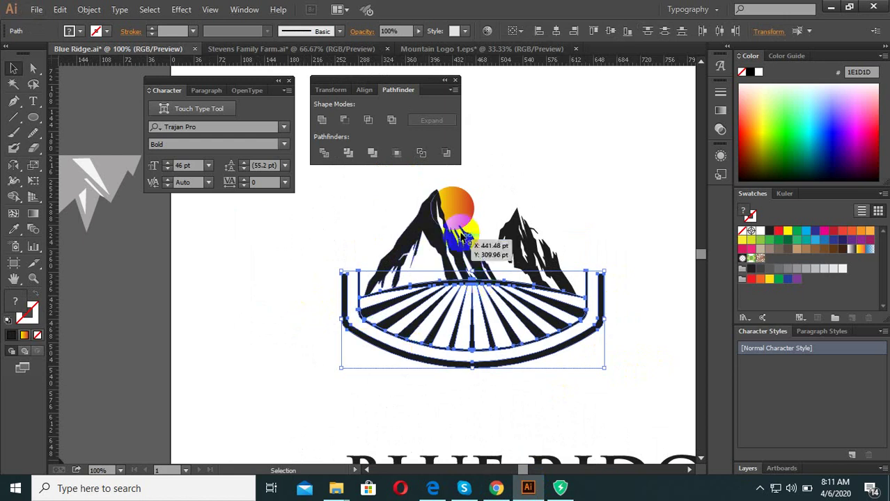
{"action": "mouse_move", "coordinate": [465, 236]}
{"action": "left_mouse_down"}
{"action": "mouse_move", "coordinate": [459, 209]}
{"action": "mouse_move", "coordinate": [514, 183]}
{"action": "left_mouse_up"}
{"action": "scroll", "coordinate": [457, 209], "scroll_direction": "up", "scroll_amount": 1}
{"action": "right_click", "coordinate": [456, 214]}
{"action": "left_click", "coordinate": [486, 284]}
{"action": "left_click", "coordinate": [576, 179]}
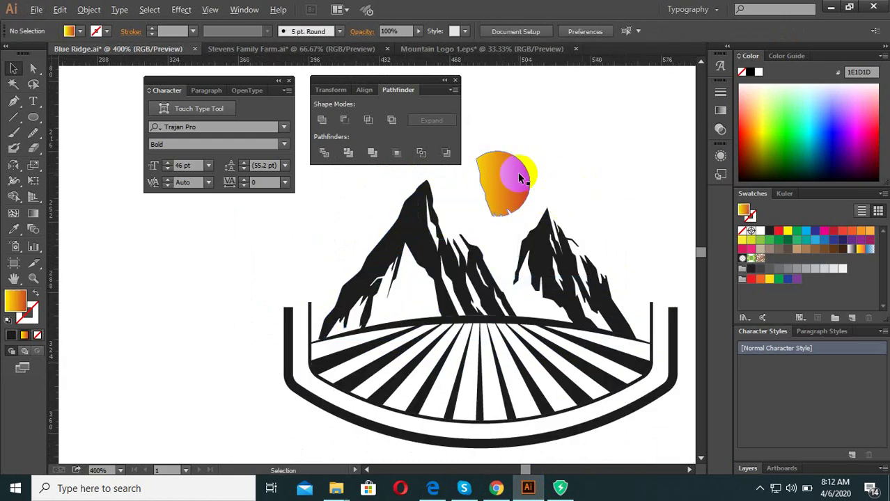
{"action": "scroll", "coordinate": [519, 177], "scroll_direction": "up", "scroll_amount": 1}
{"action": "left_click_drag", "start_coordinate": [247, 225], "coordinate": [238, 285]}
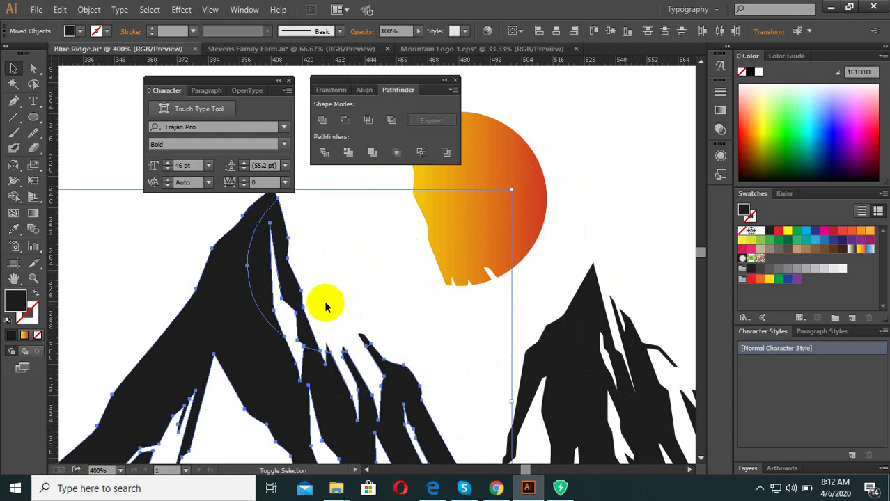
{"action": "scroll", "coordinate": [322, 302], "scroll_direction": "down", "scroll_amount": 2}
{"action": "left_click", "coordinate": [473, 232]}
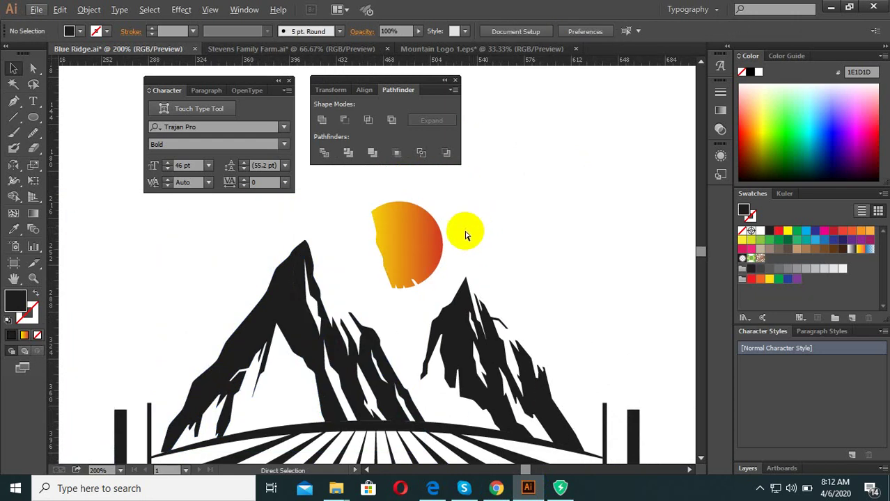
{"action": "key", "text": "ctrl+z"}
Select the gradient sun, then marquee-select and deselect the bowl frame.
{"action": "left_click", "coordinate": [347, 307]}
{"action": "scroll", "coordinate": [346, 307], "scroll_direction": "up", "scroll_amount": 1}
{"action": "scroll", "coordinate": [460, 275], "scroll_direction": "down", "scroll_amount": 2}
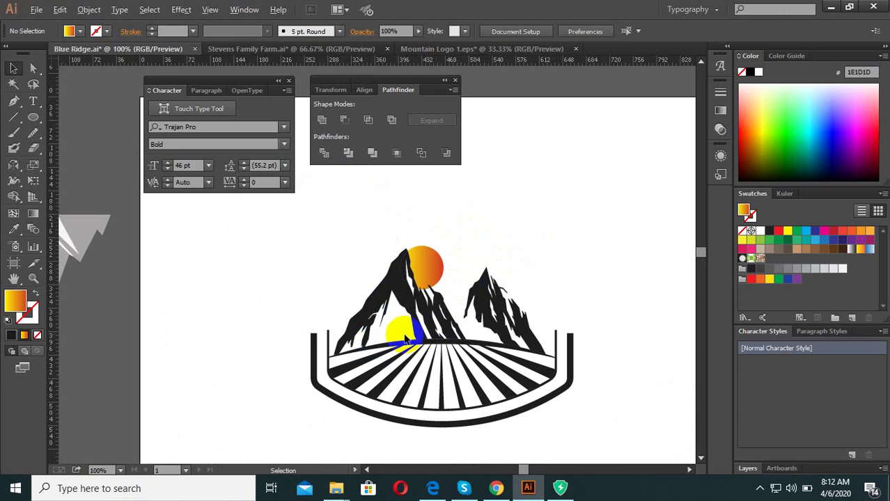
{"action": "scroll", "coordinate": [519, 355], "scroll_direction": "down", "scroll_amount": 1}
{"action": "left_click_drag", "start_coordinate": [564, 400], "coordinate": [368, 359]}
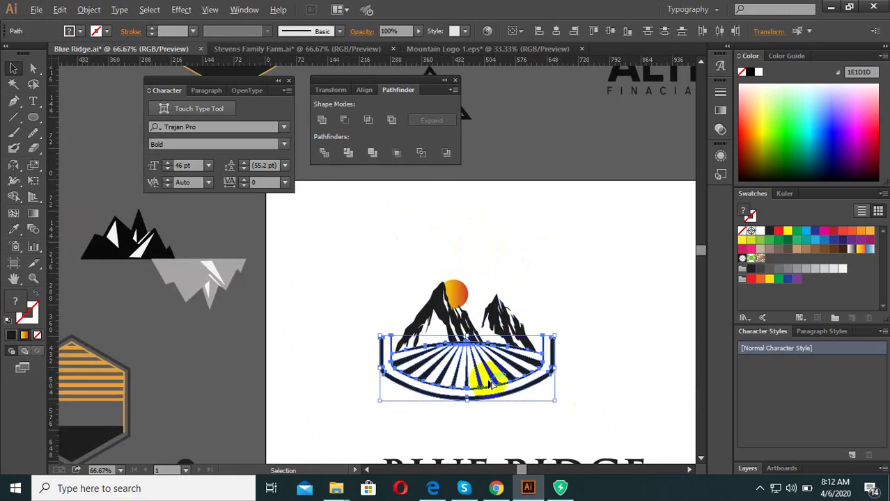
{"action": "left_click", "coordinate": [587, 409]}
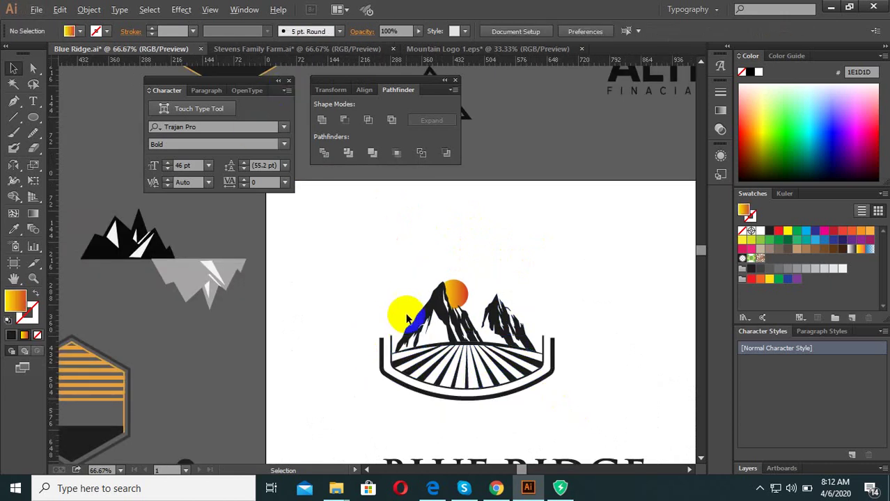
{"action": "scroll", "coordinate": [512, 348], "scroll_direction": "up", "scroll_amount": 2}
{"action": "scroll", "coordinate": [439, 414], "scroll_direction": "down", "scroll_amount": 1}
{"action": "scroll", "coordinate": [282, 432], "scroll_direction": "up", "scroll_amount": 2}
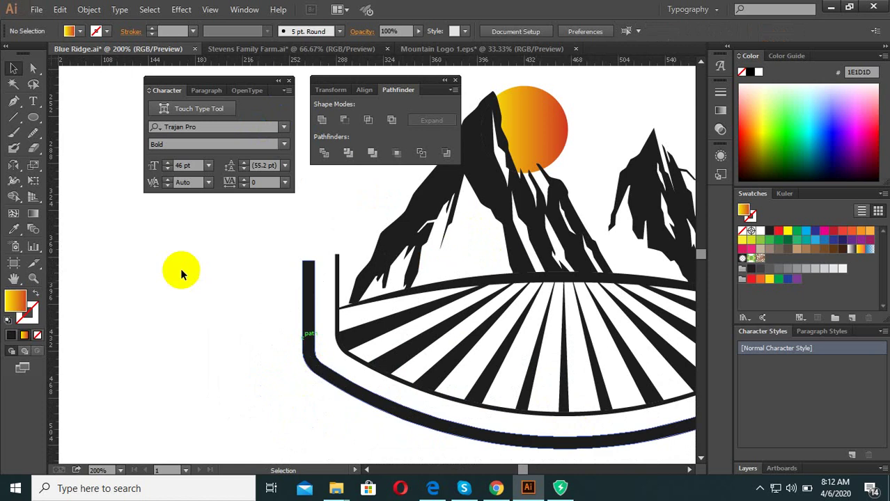
{"action": "left_click", "coordinate": [14, 101]}
{"action": "scroll", "coordinate": [354, 303], "scroll_direction": "up", "scroll_amount": 1}
{"action": "scroll", "coordinate": [324, 311], "scroll_direction": "up", "scroll_amount": 1}
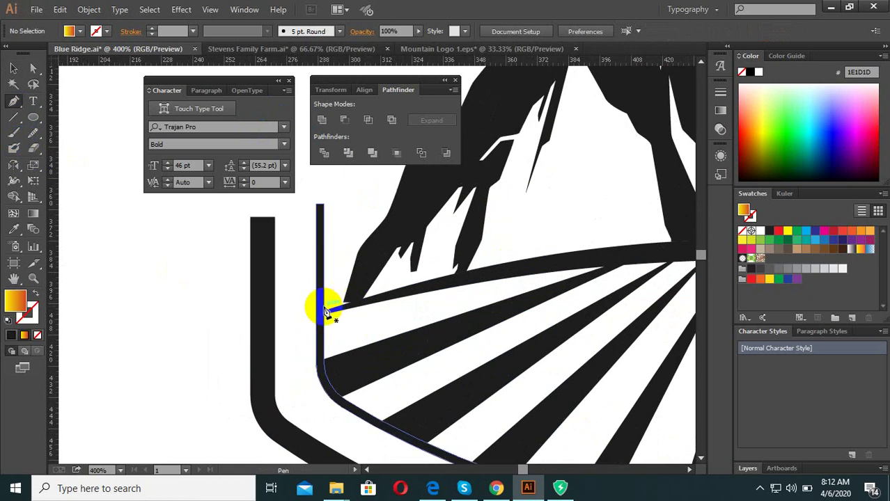
{"action": "left_click", "coordinate": [324, 361]}
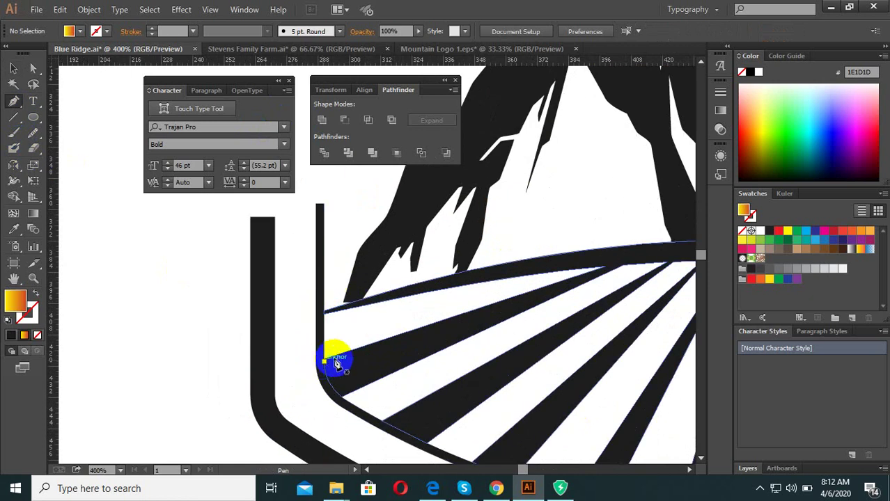
{"action": "left_click", "coordinate": [608, 267]}
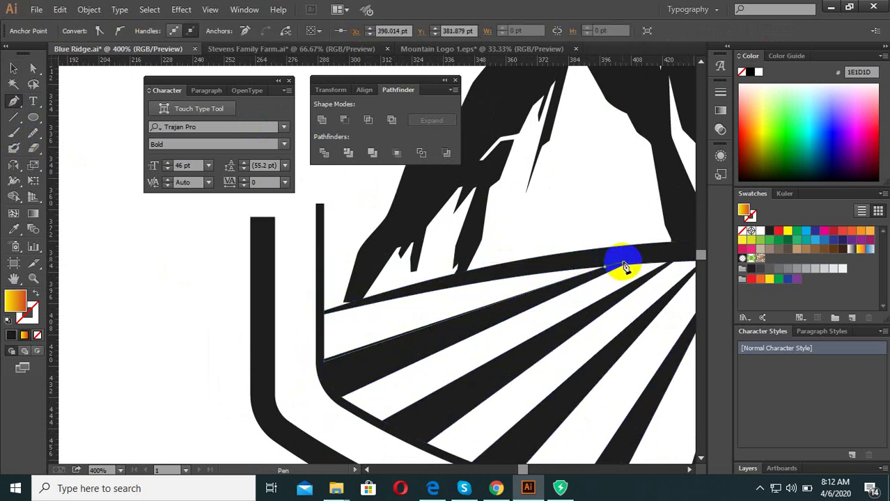
{"action": "left_click", "coordinate": [342, 397]}
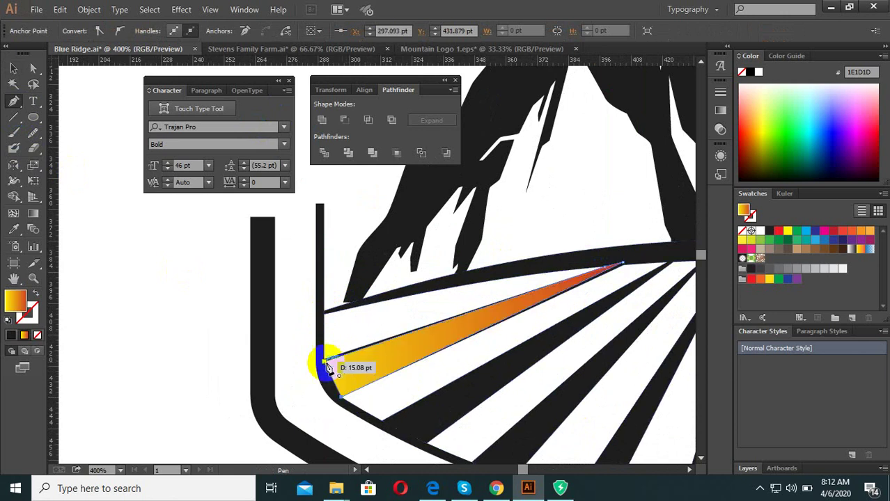
{"action": "scroll", "coordinate": [398, 318], "scroll_direction": "down", "scroll_amount": 1}
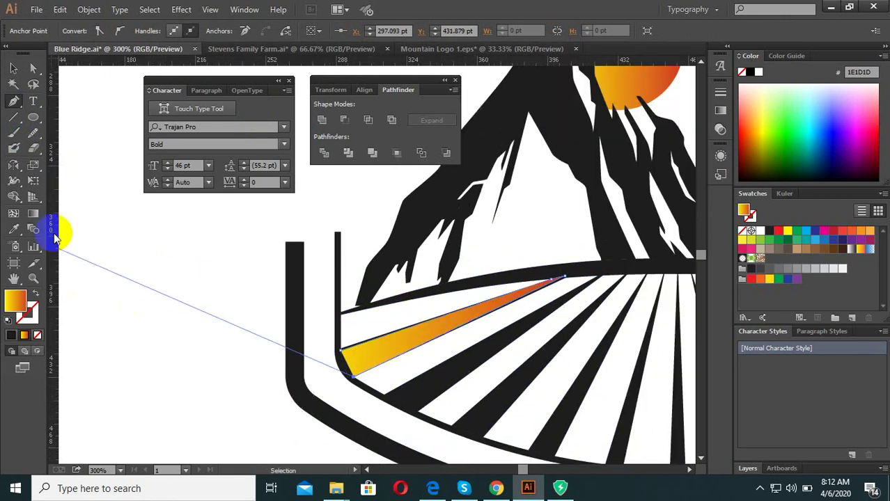
{"action": "left_click", "coordinate": [11, 72]}
{"action": "scroll", "coordinate": [353, 351], "scroll_direction": "down", "scroll_amount": 1}
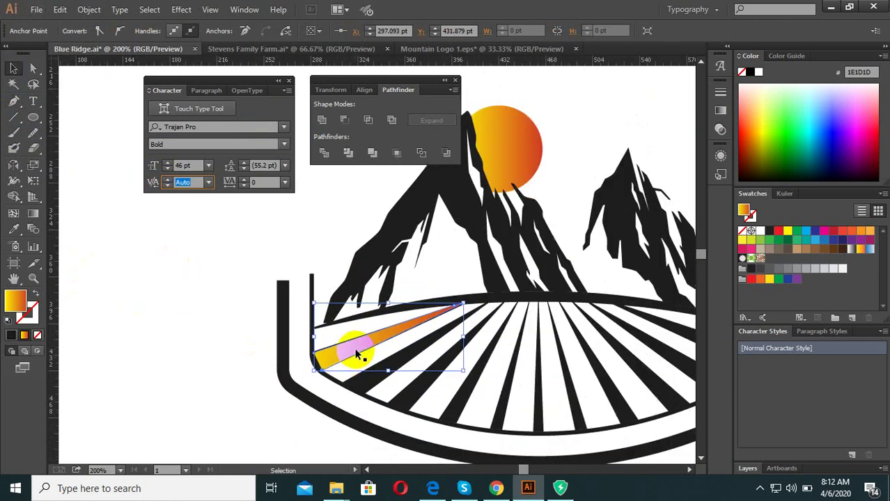
{"action": "scroll", "coordinate": [353, 350], "scroll_direction": "up", "scroll_amount": 1}
{"action": "key", "text": "Delete"}
{"action": "scroll", "coordinate": [376, 345], "scroll_direction": "down", "scroll_amount": 2}
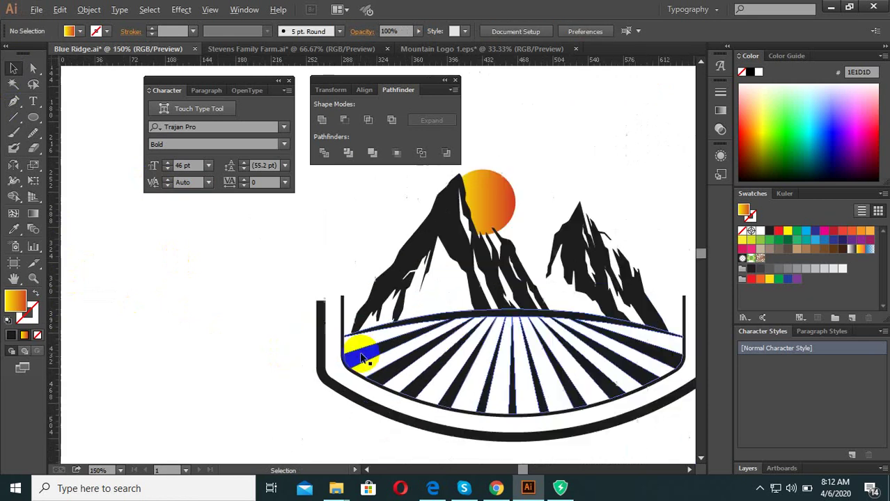
Eyedrop the sun's yellow-orange gradient onto the striped fan.
{"action": "left_click", "coordinate": [651, 338]}
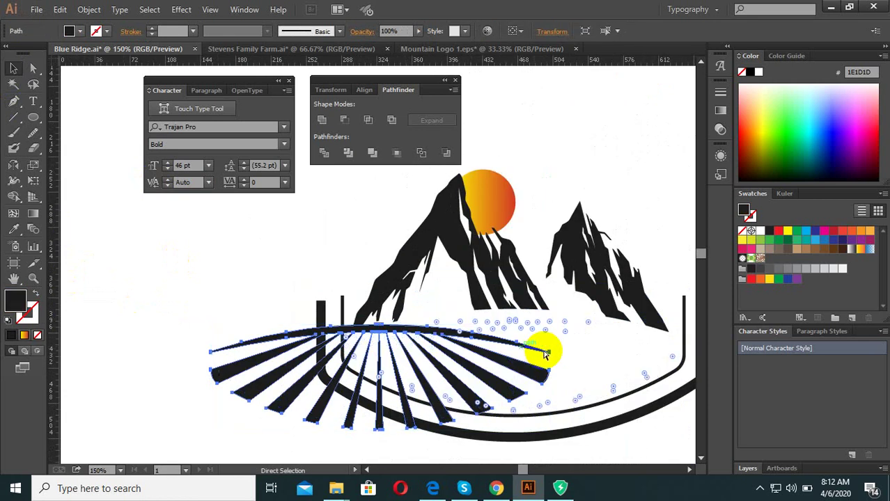
{"action": "left_click", "coordinate": [12, 244]}
{"action": "left_click", "coordinate": [500, 195]}
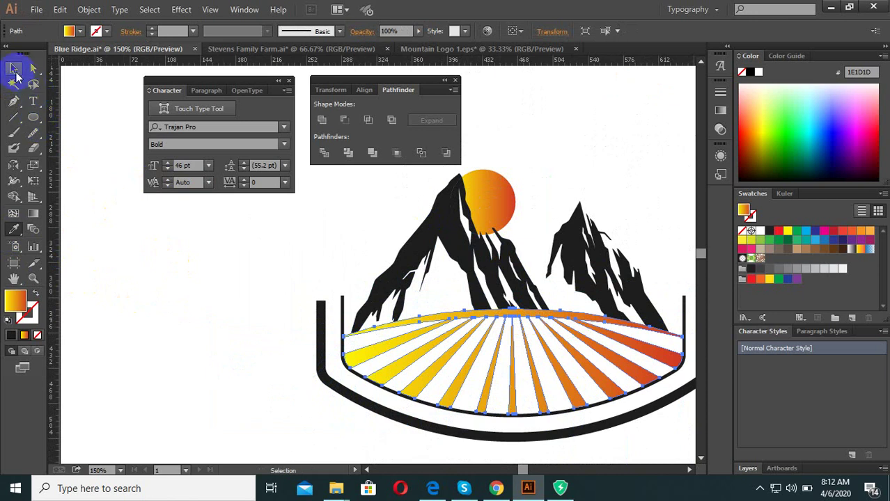
{"action": "left_click", "coordinate": [14, 69]}
{"action": "key", "text": "ctrl+shift+a"}
{"action": "scroll", "coordinate": [533, 358], "scroll_direction": "down", "scroll_amount": 1}
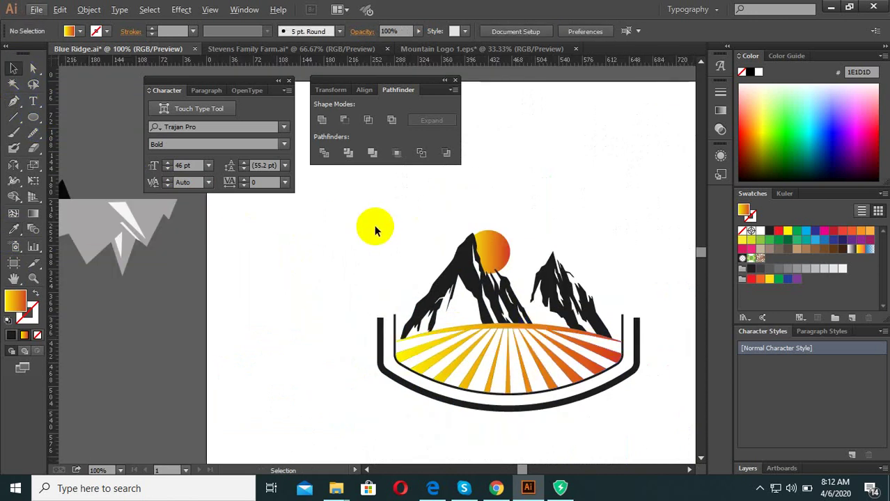
{"action": "scroll", "coordinate": [521, 352], "scroll_direction": "up", "scroll_amount": 1}
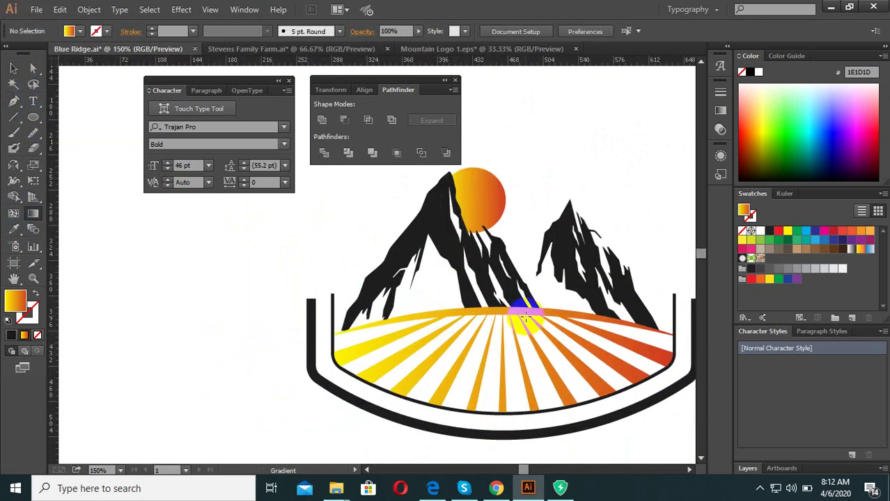
Give the left mountain a yellow-to-orange gradient fill.
{"action": "left_click", "coordinate": [512, 399]}
{"action": "left_click_drag", "start_coordinate": [501, 418], "coordinate": [497, 324]}
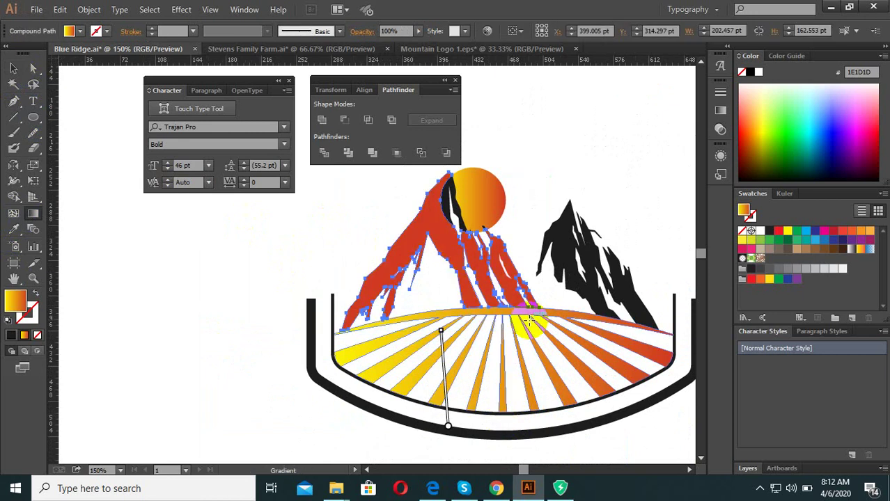
{"action": "left_click_drag", "start_coordinate": [342, 251], "coordinate": [461, 251]}
{"action": "left_click", "coordinate": [14, 68]}
{"action": "left_click", "coordinate": [209, 230]}
Run the fan's gradient vertically from top to bottom.
{"action": "left_click", "coordinate": [557, 383]}
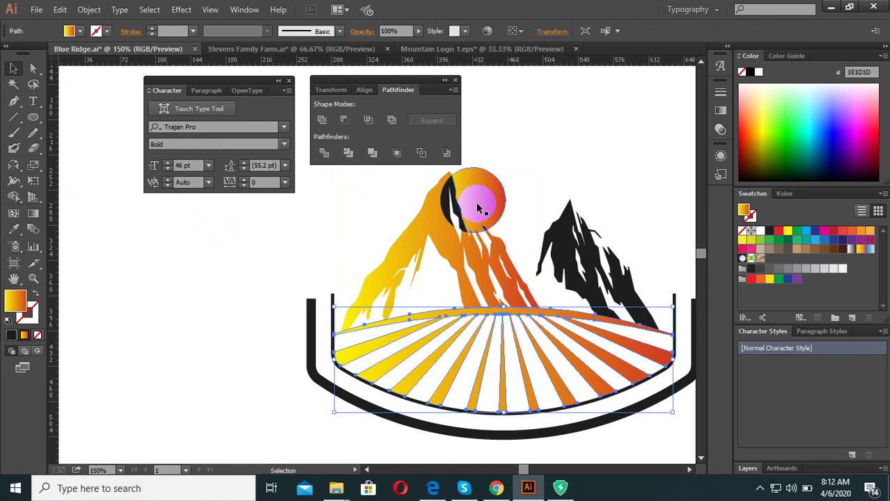
{"action": "left_click", "coordinate": [32, 215]}
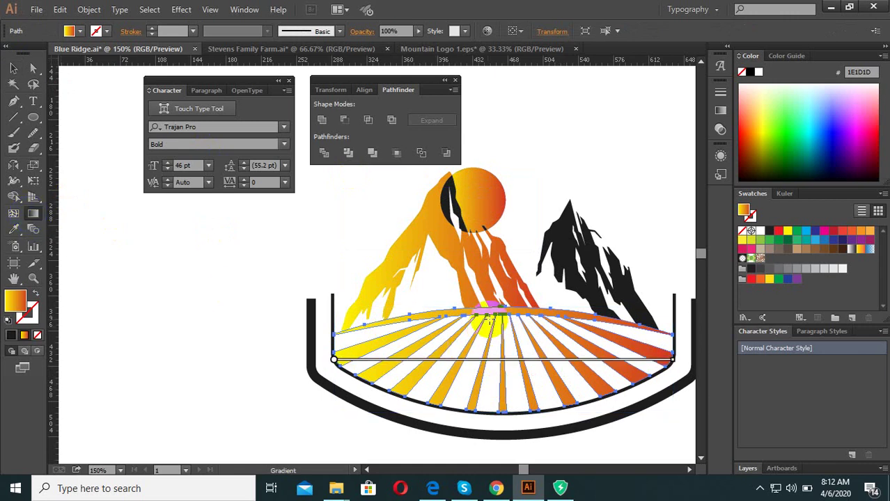
{"action": "left_click_drag", "start_coordinate": [499, 310], "coordinate": [491, 417]}
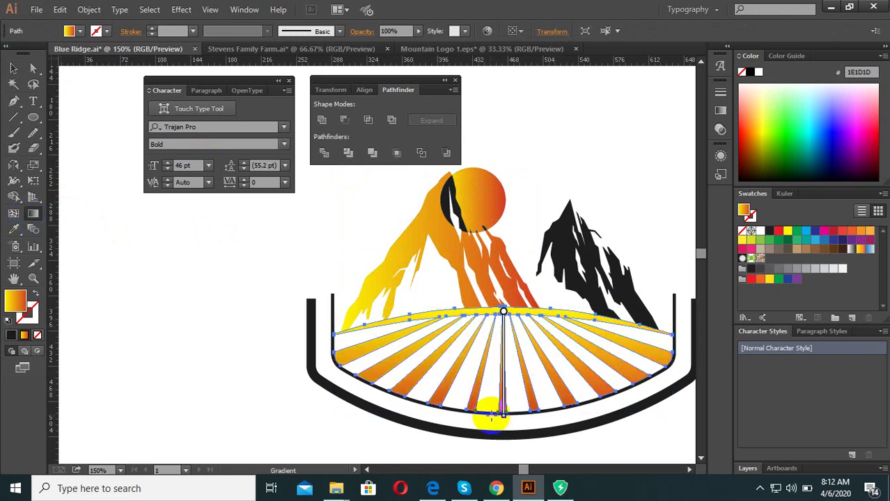
Select the orange left mountain group and sample its gradient with the Eyedropper.
{"action": "left_click", "coordinate": [434, 372]}
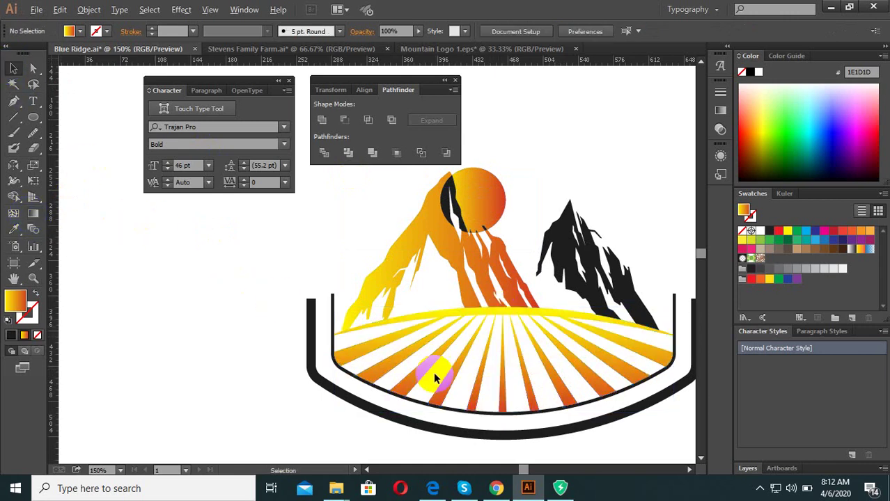
{"action": "scroll", "coordinate": [433, 372], "scroll_direction": "down", "scroll_amount": 3}
{"action": "scroll", "coordinate": [491, 360], "scroll_direction": "up", "scroll_amount": 3}
{"action": "left_click", "coordinate": [418, 263]}
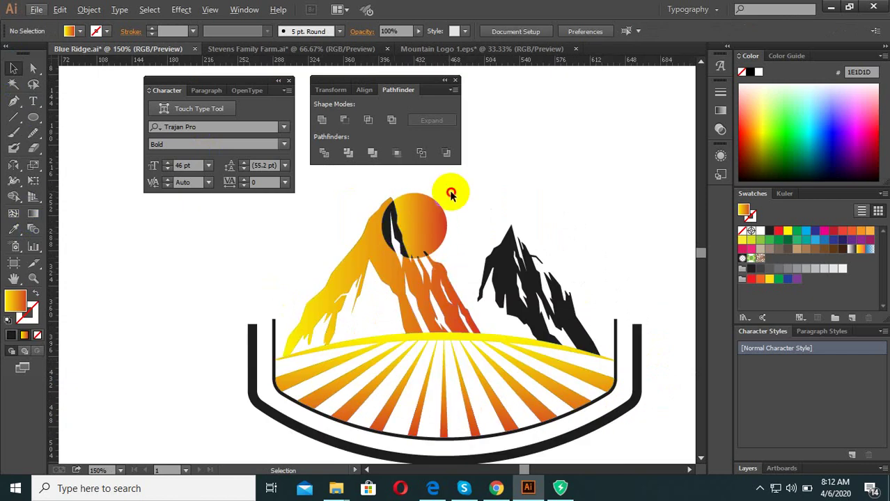
{"action": "left_click", "coordinate": [390, 230]}
{"action": "left_click", "coordinate": [13, 228]}
{"action": "left_click", "coordinate": [376, 267]}
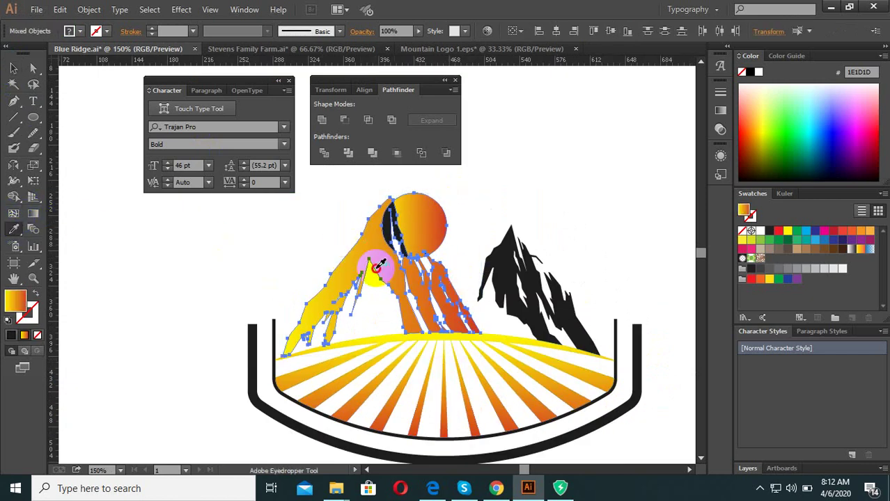
{"action": "left_click", "coordinate": [14, 68]}
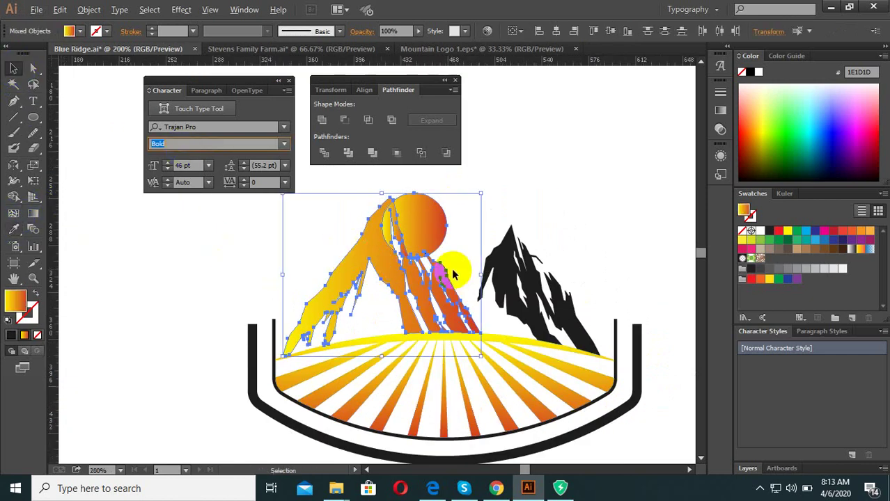
Fill the left mountain and the sliver beside the sun with the right mountain's black.
{"action": "scroll", "coordinate": [446, 268], "scroll_direction": "up", "scroll_amount": 1}
{"action": "left_click", "coordinate": [241, 204]}
{"action": "left_click", "coordinate": [351, 234]}
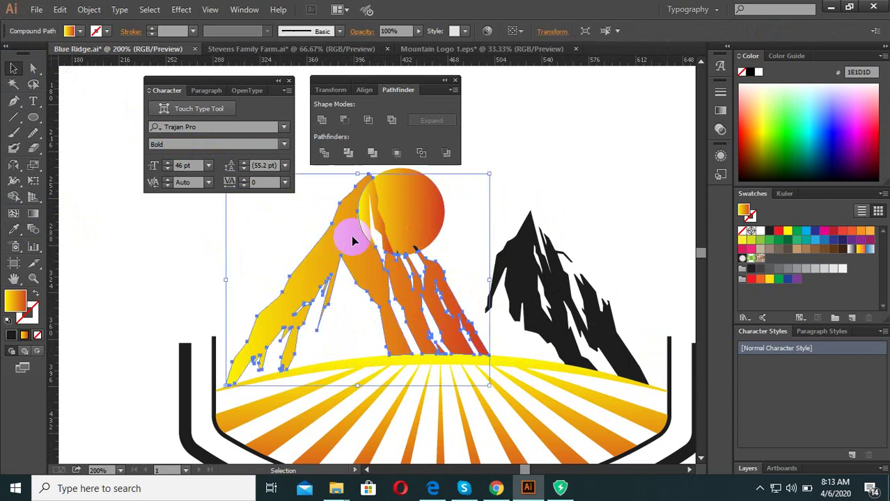
{"action": "left_click", "coordinate": [362, 226], "text": "shift"}
{"action": "left_click", "coordinate": [13, 229]}
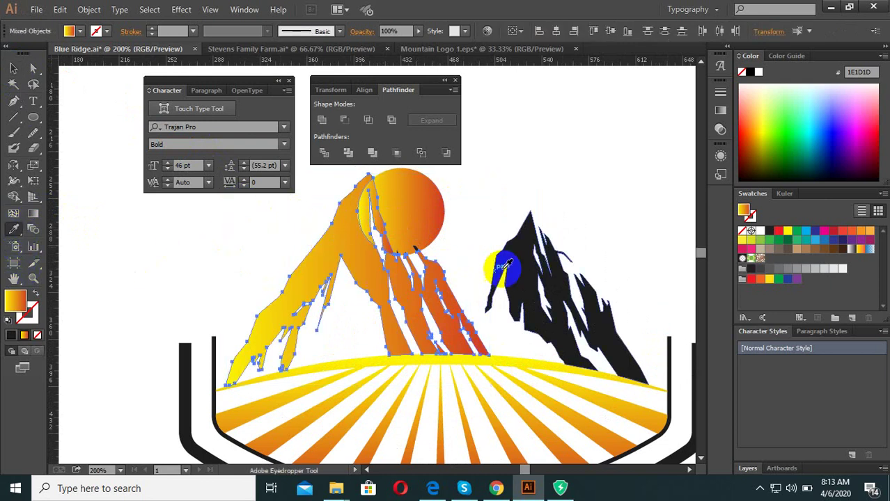
{"action": "left_click", "coordinate": [544, 272]}
{"action": "left_click", "coordinate": [13, 67]}
Drag the black mountain's lower-left corner onto the yellow band's edge.
{"action": "left_click", "coordinate": [209, 344]}
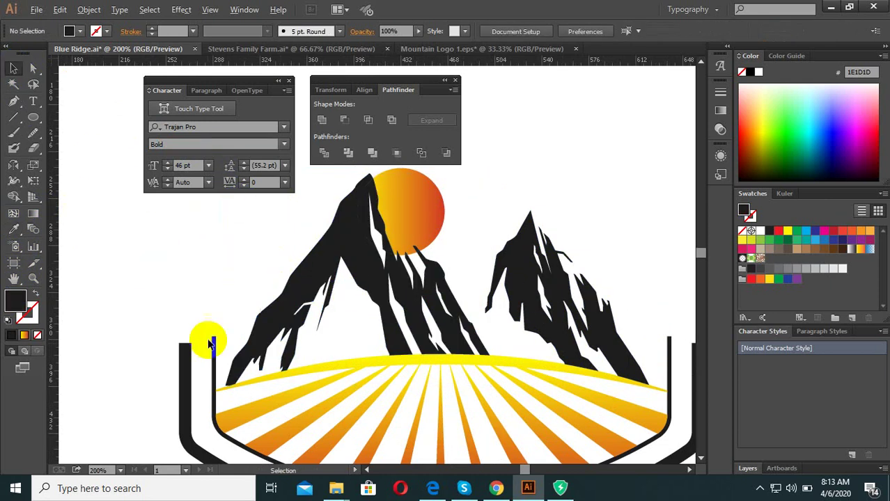
{"action": "scroll", "coordinate": [210, 381], "scroll_direction": "up", "scroll_amount": 2}
{"action": "scroll", "coordinate": [238, 358], "scroll_direction": "up", "scroll_amount": 2}
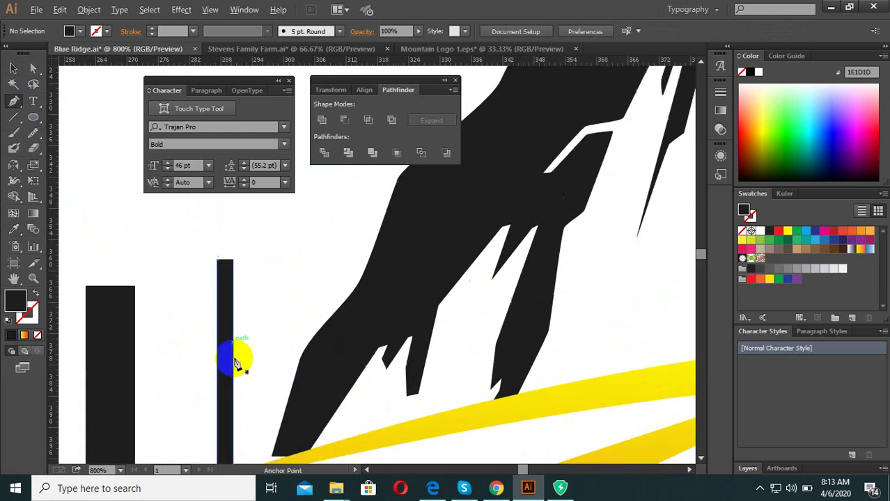
{"action": "scroll", "coordinate": [283, 418], "scroll_direction": "down", "scroll_amount": 3}
{"action": "scroll", "coordinate": [283, 383], "scroll_direction": "up", "scroll_amount": 6}
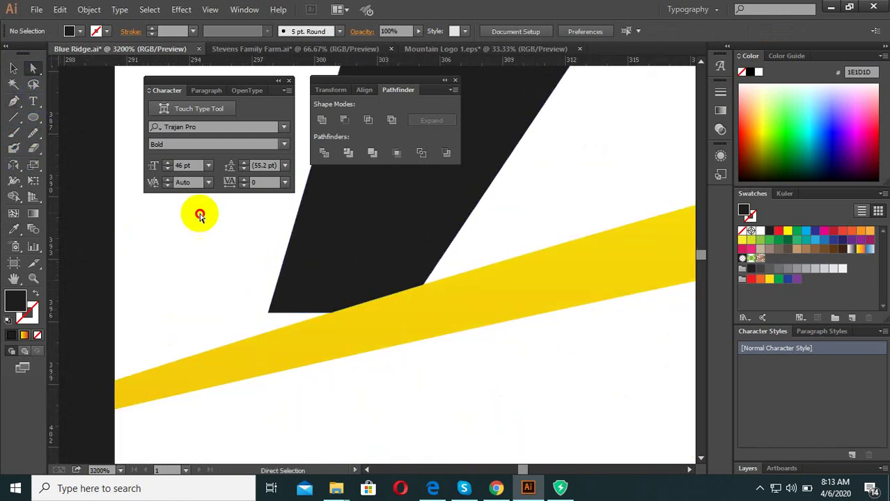
{"action": "left_click", "coordinate": [326, 301]}
{"action": "scroll", "coordinate": [264, 300], "scroll_direction": "up", "scroll_amount": 1}
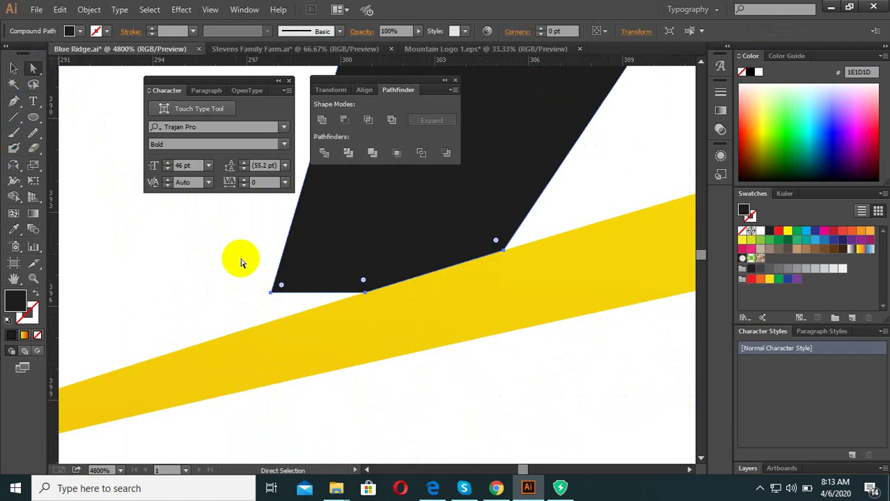
{"action": "left_click_drag", "start_coordinate": [270, 292], "coordinate": [260, 327]}
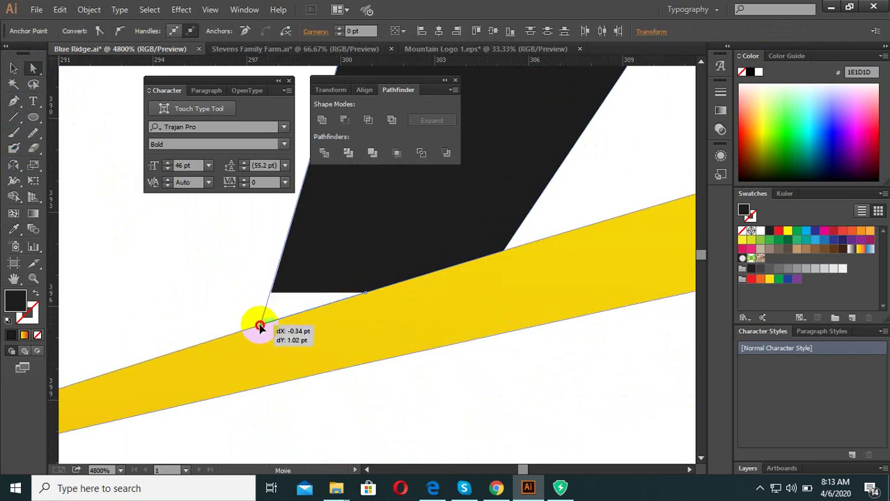
{"action": "left_click", "coordinate": [215, 293]}
Pick the Anchor Point tool, then bring Google Chrome to the front.
{"action": "scroll", "coordinate": [347, 352], "scroll_direction": "down", "scroll_amount": 8}
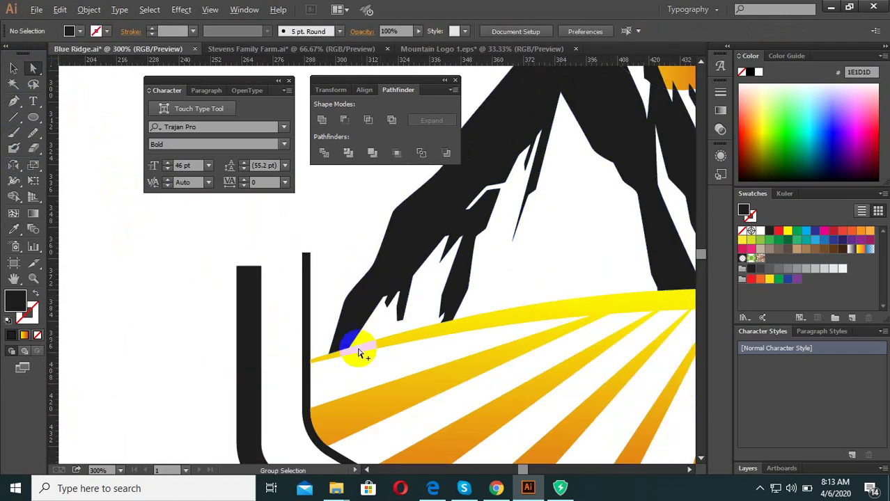
{"action": "scroll", "coordinate": [359, 353], "scroll_direction": "down", "scroll_amount": 3}
{"action": "scroll", "coordinate": [383, 314], "scroll_direction": "up", "scroll_amount": 3}
{"action": "scroll", "coordinate": [382, 350], "scroll_direction": "up", "scroll_amount": 2}
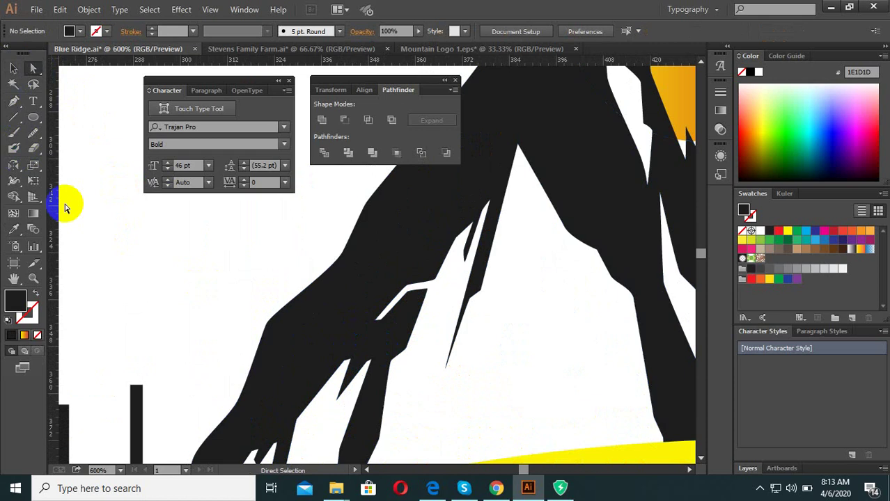
{"action": "left_click", "coordinate": [14, 101]}
{"action": "scroll", "coordinate": [367, 342], "scroll_direction": "down", "scroll_amount": 2}
{"action": "scroll", "coordinate": [357, 357], "scroll_direction": "down", "scroll_amount": 1}
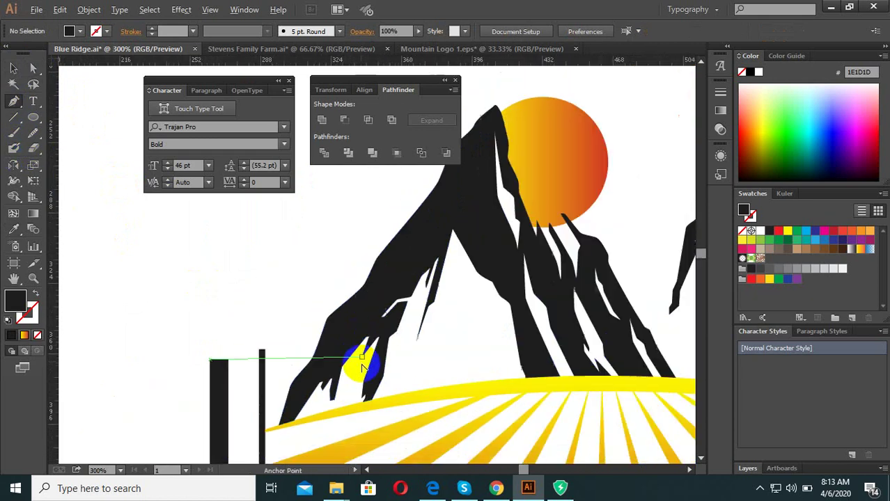
{"action": "scroll", "coordinate": [357, 406], "scroll_direction": "up", "scroll_amount": 4}
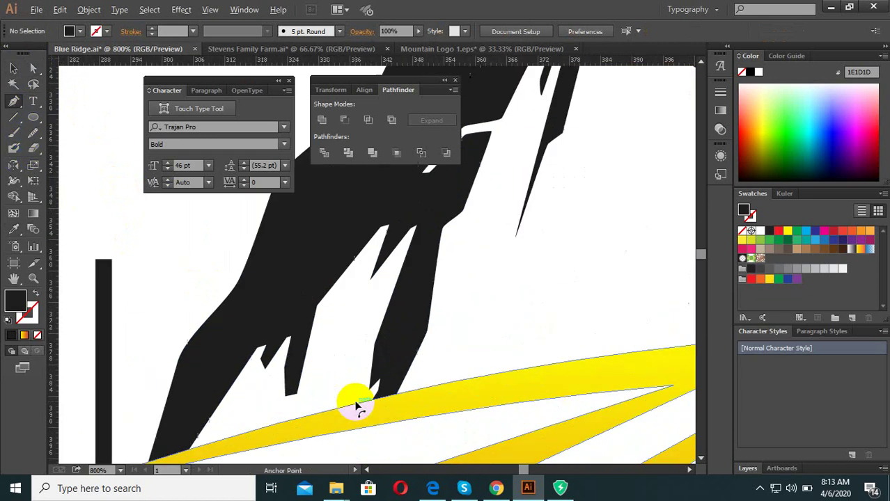
{"action": "left_click", "coordinate": [496, 488]}
In a new tab, search Google for 'mountain logo'.
{"action": "left_click", "coordinate": [731, 6]}
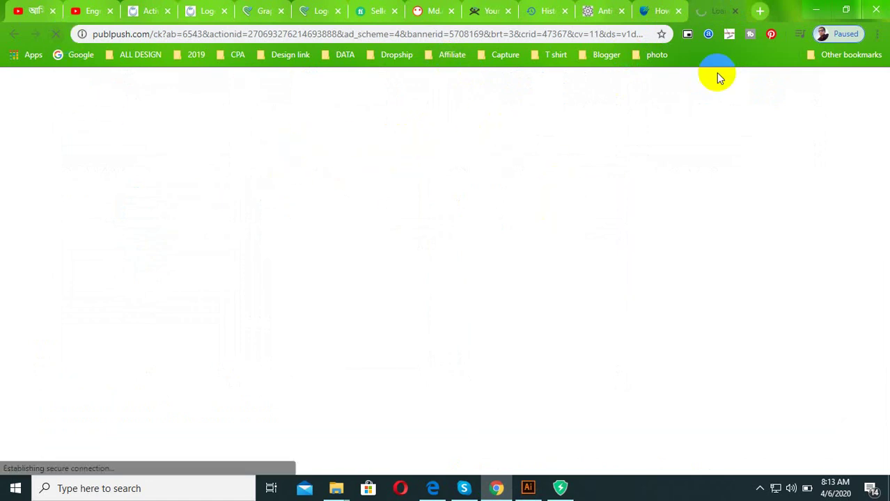
{"action": "left_click", "coordinate": [760, 10]}
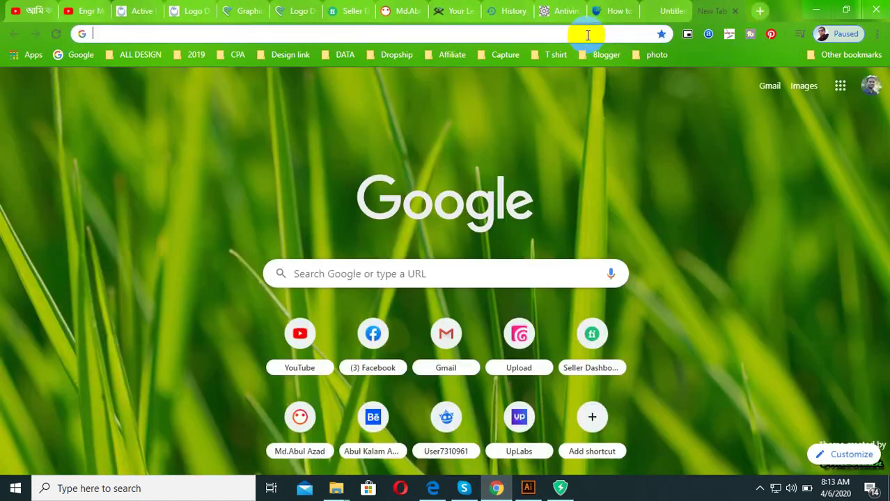
{"action": "type", "text": "mounta"}
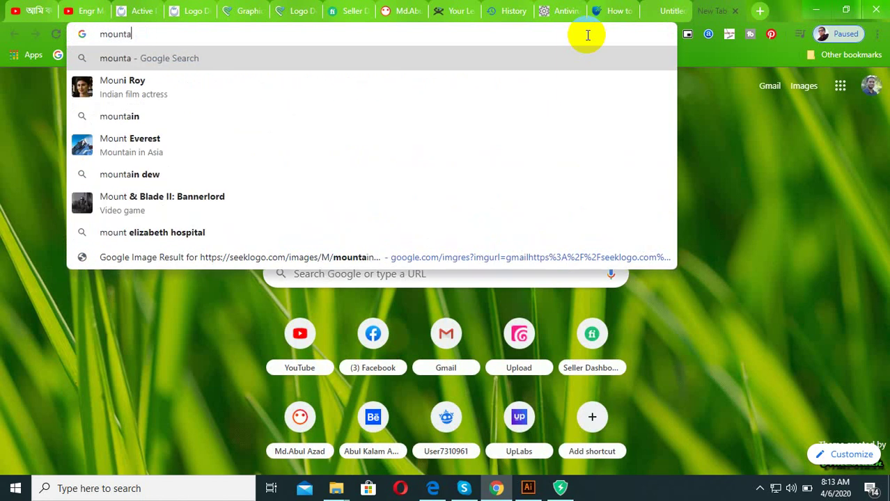
{"action": "type", "text": "in"}
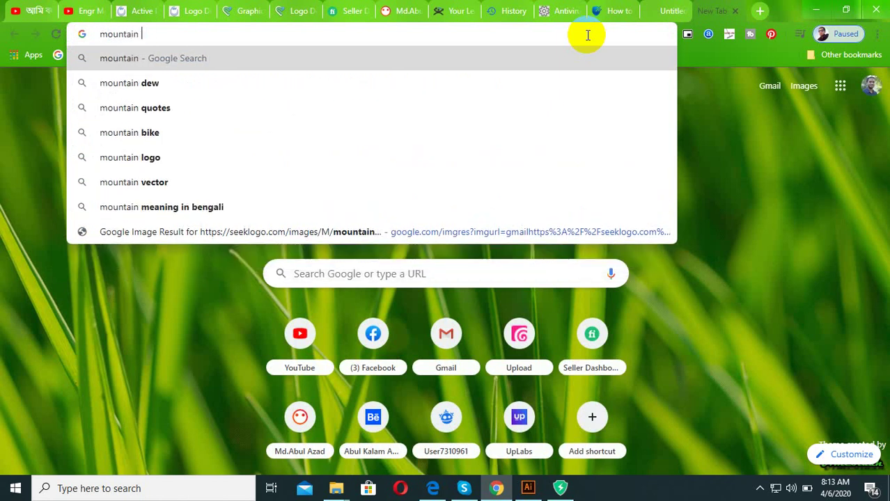
{"action": "key", "text": "Return"}
{"action": "left_click", "coordinate": [231, 154]}
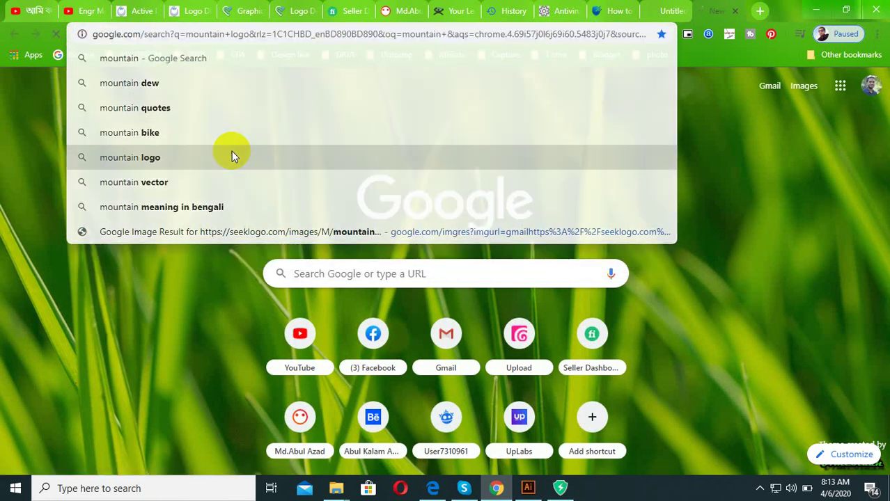
{"action": "scroll", "coordinate": [98, 302], "scroll_direction": "down", "scroll_amount": 2}
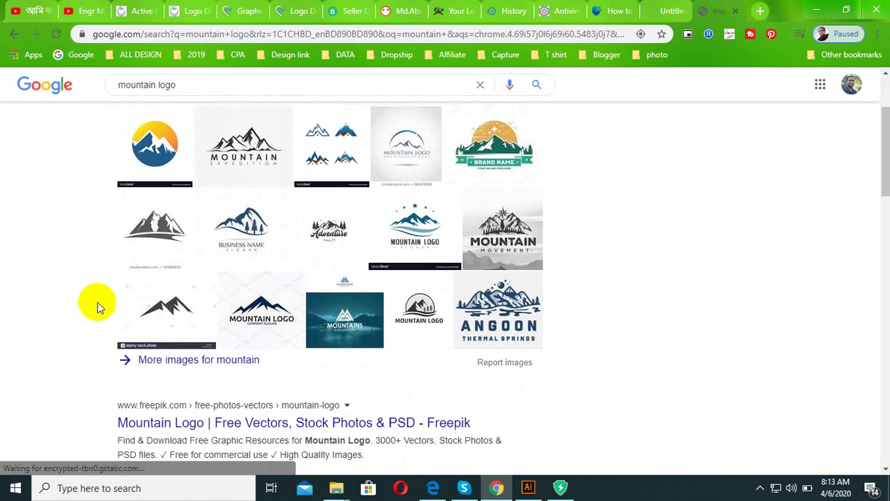
{"action": "scroll", "coordinate": [508, 300], "scroll_direction": "down", "scroll_amount": 3}
{"action": "scroll", "coordinate": [279, 306], "scroll_direction": "up", "scroll_amount": 4}
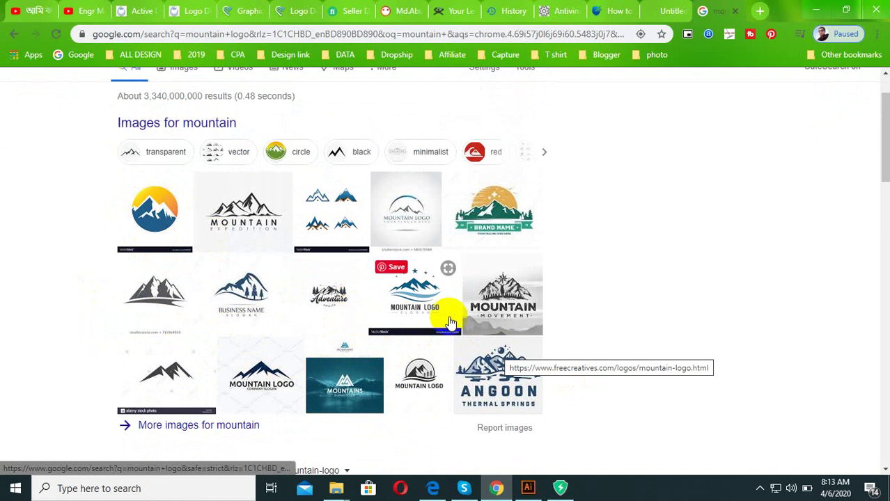
Open the image results and copy the Mountain Expedition logo image.
{"action": "middle_click", "coordinate": [250, 229]}
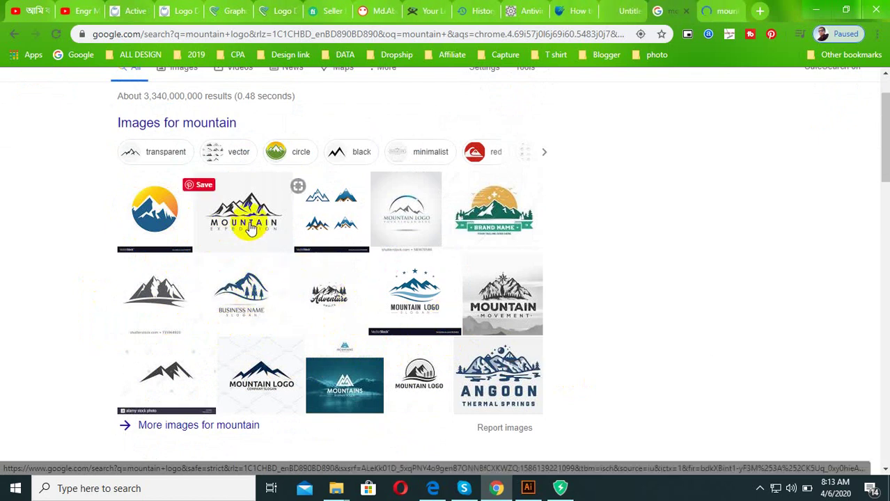
{"action": "left_click", "coordinate": [714, 11]}
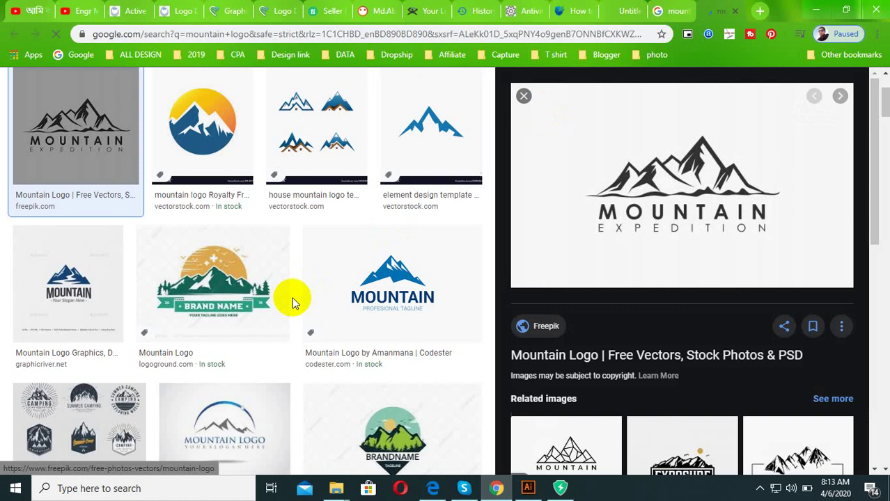
{"action": "mouse_move", "coordinate": [682, 185]}
{"action": "right_click", "coordinate": [677, 218]}
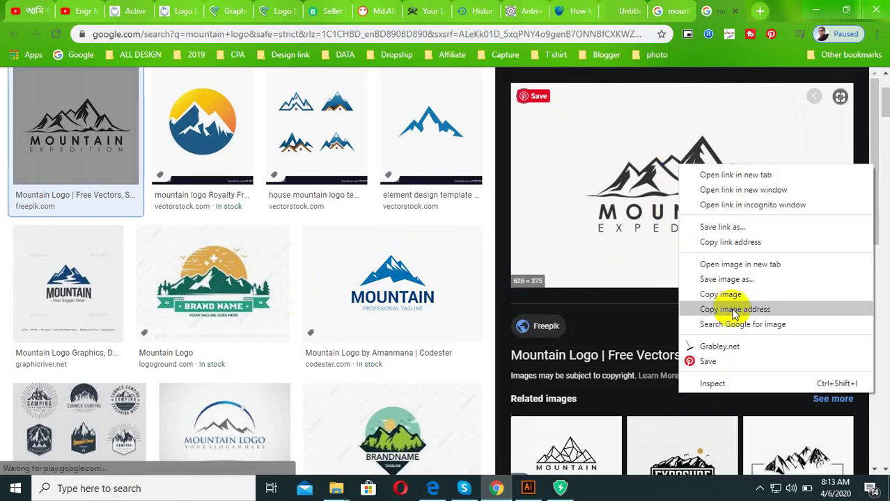
{"action": "left_click", "coordinate": [729, 348]}
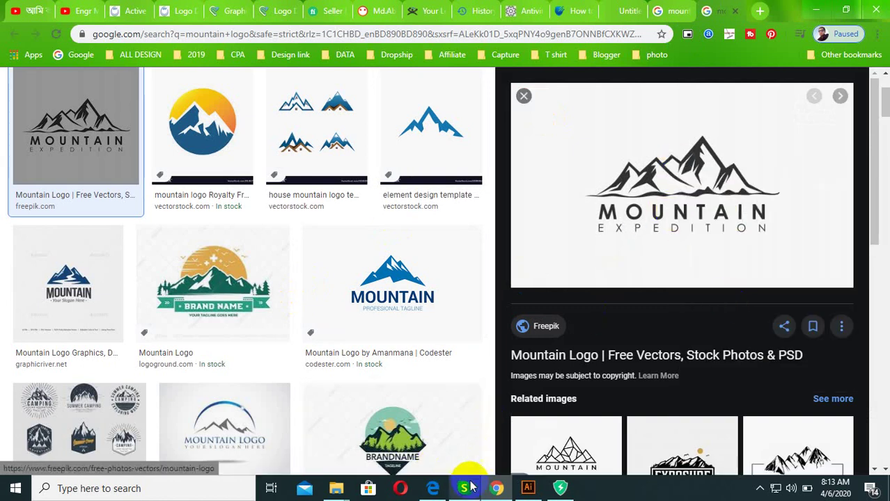
Paste the Mountain Expedition image into Blue Ridge.ai, place it beside the badge and zoom in.
{"action": "left_click", "coordinate": [527, 488]}
{"action": "key", "text": "ctrl+minus"}
{"action": "key", "text": "ctrl+minus"}
{"action": "key", "text": "ctrl+minus"}
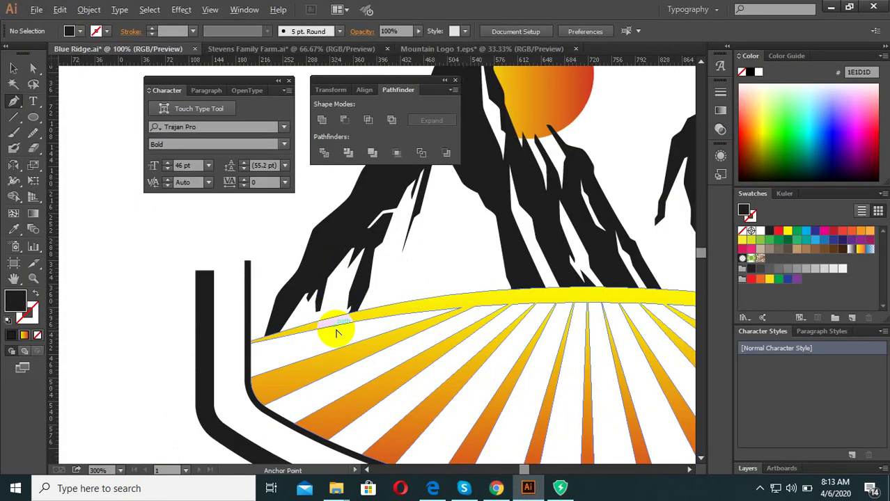
{"action": "key", "text": "ctrl+minus"}
{"action": "key", "text": "ctrl+minus"}
{"action": "key", "text": "ctrl+minus"}
{"action": "key", "text": "ctrl+v"}
{"action": "key", "text": "ctrl+minus"}
{"action": "key", "text": "ctrl+minus"}
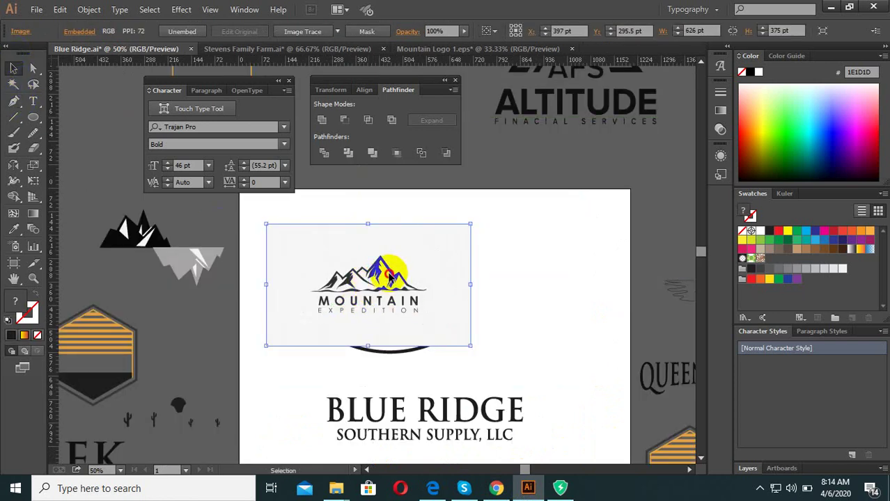
{"action": "left_click_drag", "start_coordinate": [390, 278], "coordinate": [513, 235]}
{"action": "key", "text": "ctrl+plus"}
{"action": "key", "text": "ctrl+plus"}
{"action": "left_click_drag", "start_coordinate": [487, 182], "coordinate": [440, 245]}
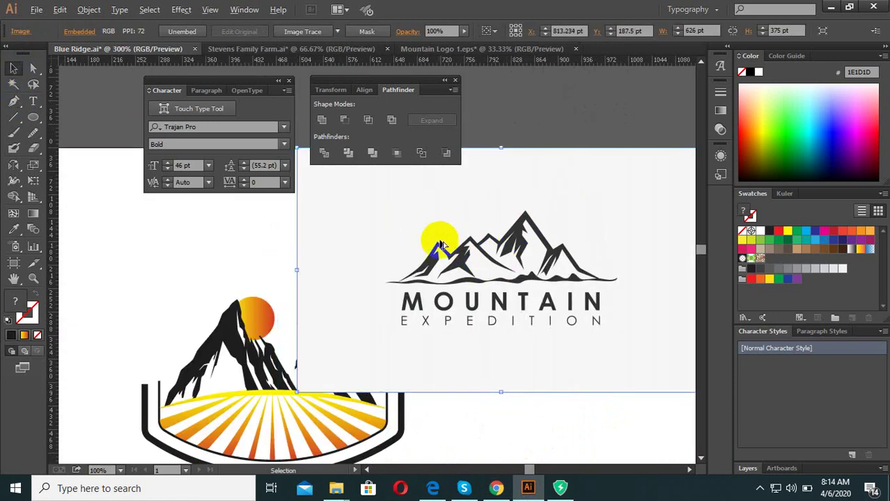
{"action": "key", "text": "ctrl+plus"}
{"action": "key", "text": "ctrl+plus"}
{"action": "key", "text": "ctrl+plus"}
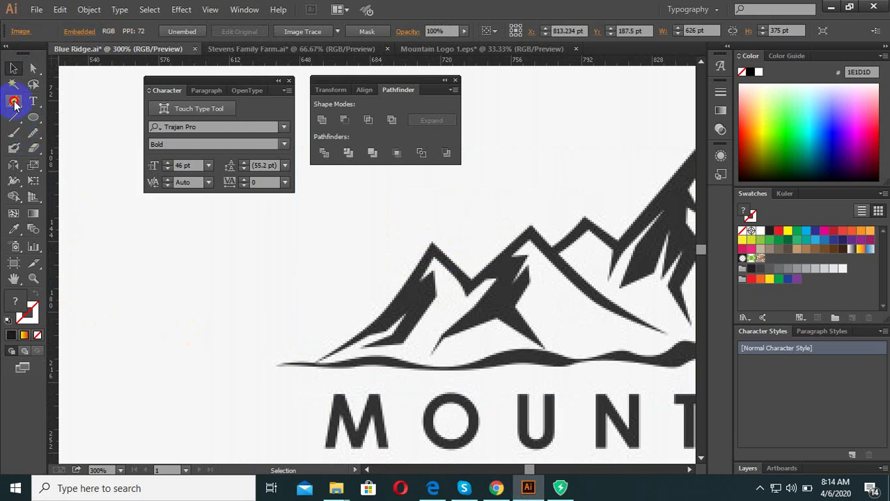
{"action": "left_click", "coordinate": [16, 103]}
Begin the pen outline at the mountains' left base, with curved points over the first two peaks.
{"action": "key", "text": "ctrl+plus"}
{"action": "left_click", "coordinate": [273, 363]}
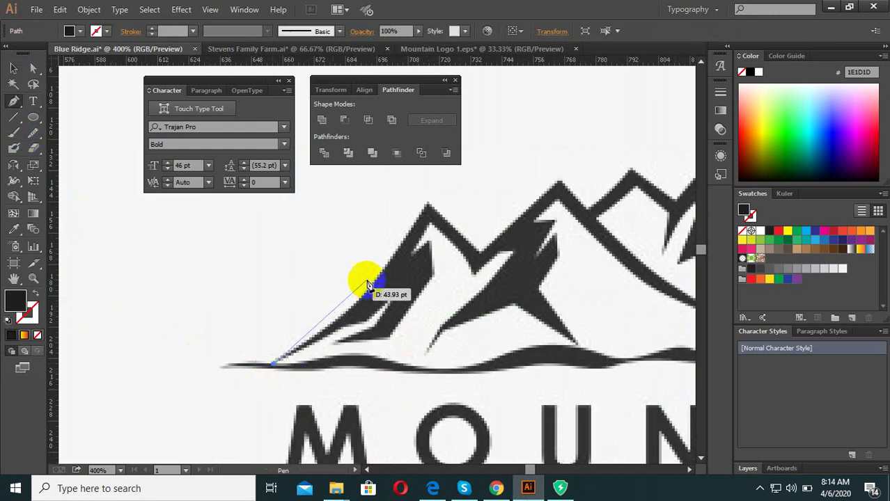
{"action": "key", "text": "ctrl+minus"}
{"action": "key", "text": "ctrl+minus"}
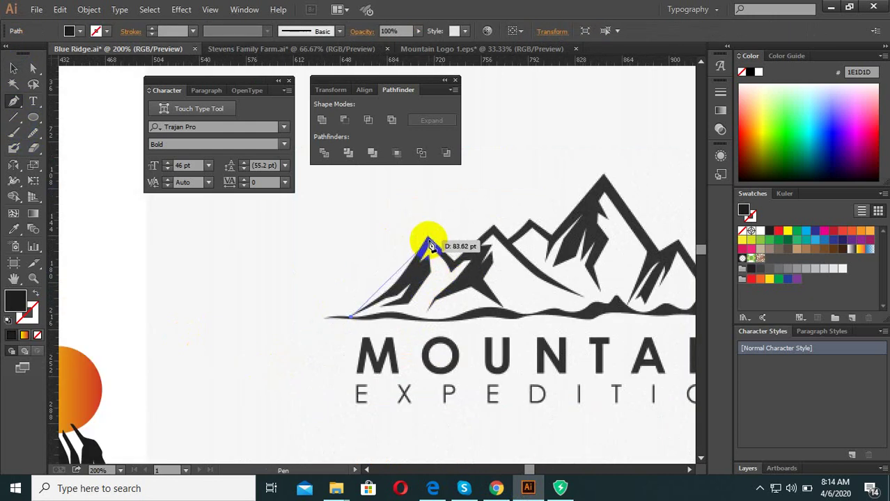
{"action": "left_click", "coordinate": [429, 242]}
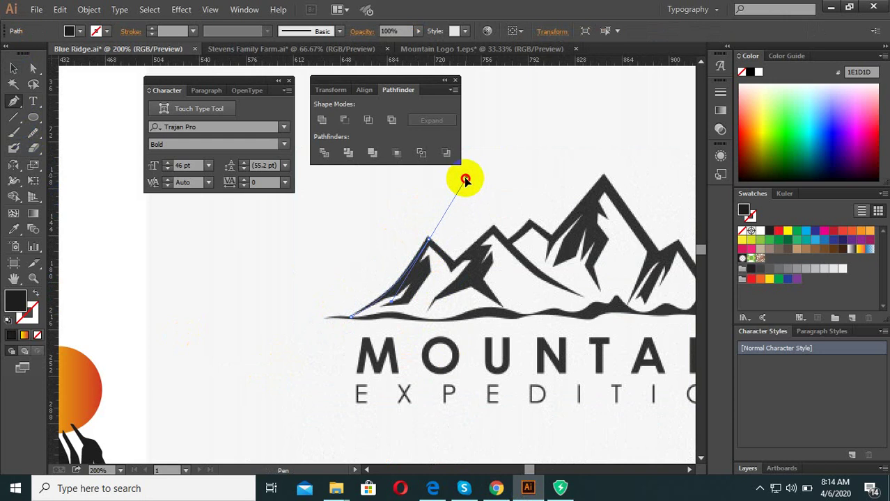
{"action": "mouse_move", "coordinate": [466, 257]}
{"action": "left_mouse_down"}
{"action": "mouse_move", "coordinate": [457, 267]}
{"action": "mouse_move", "coordinate": [468, 248]}
{"action": "mouse_move", "coordinate": [395, 273]}
{"action": "mouse_move", "coordinate": [408, 305]}
{"action": "left_mouse_up"}
{"action": "left_click", "coordinate": [470, 341]}
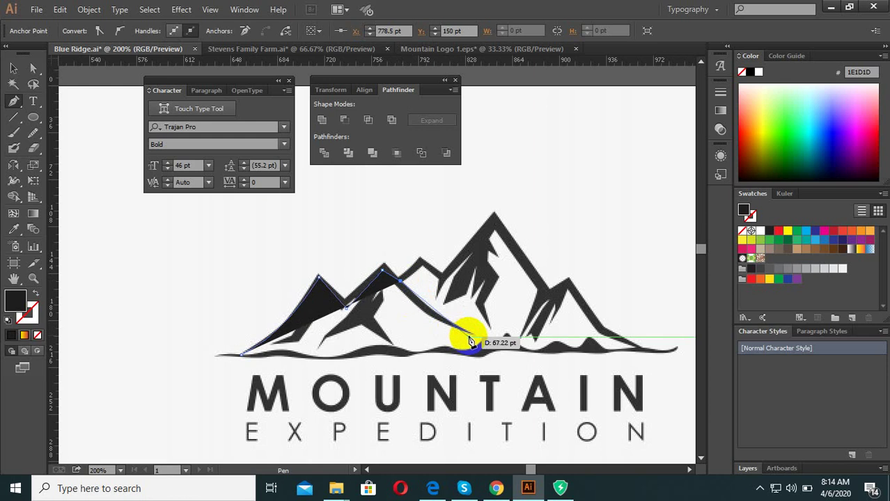
{"action": "mouse_move", "coordinate": [473, 339]}
{"action": "left_mouse_down"}
{"action": "mouse_move", "coordinate": [569, 350]}
{"action": "mouse_move", "coordinate": [552, 360]}
{"action": "left_mouse_up"}
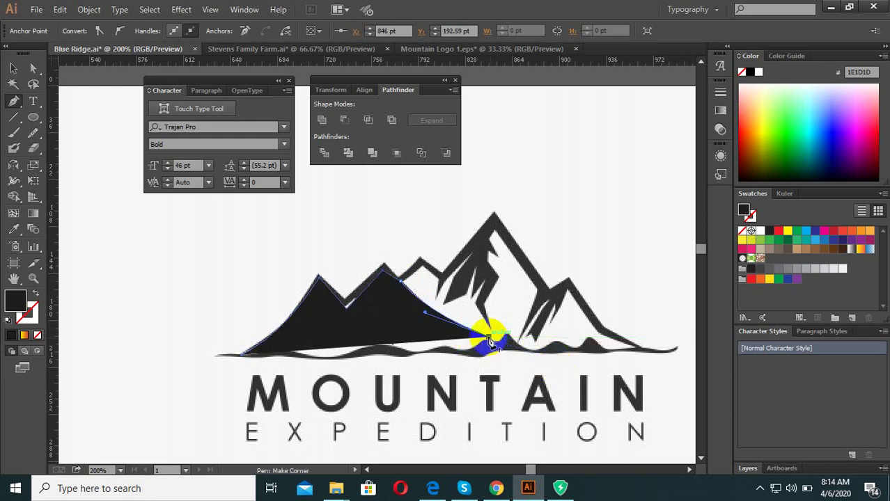
{"action": "scroll", "coordinate": [409, 261], "scroll_direction": "up", "scroll_amount": 1}
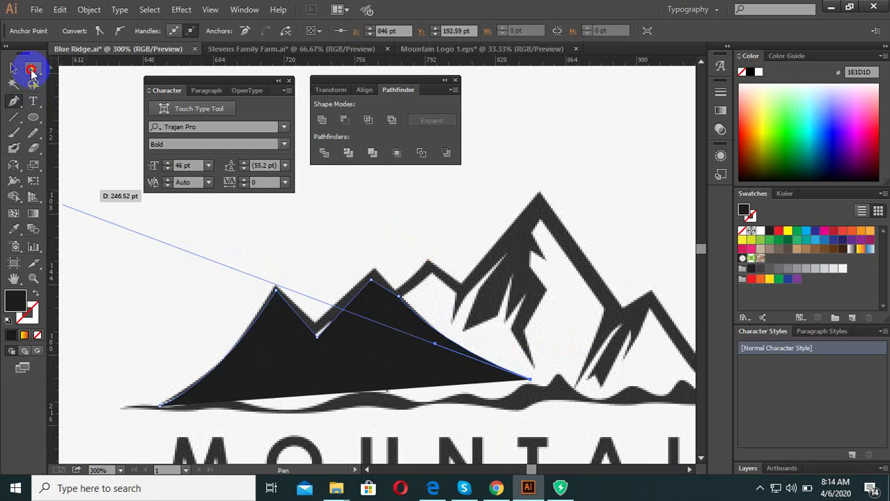
Try swapping the traced shape's fill and stroke, then undo those changes.
{"action": "left_click", "coordinate": [31, 70]}
{"action": "left_click", "coordinate": [268, 294]}
{"action": "left_click", "coordinate": [243, 376]}
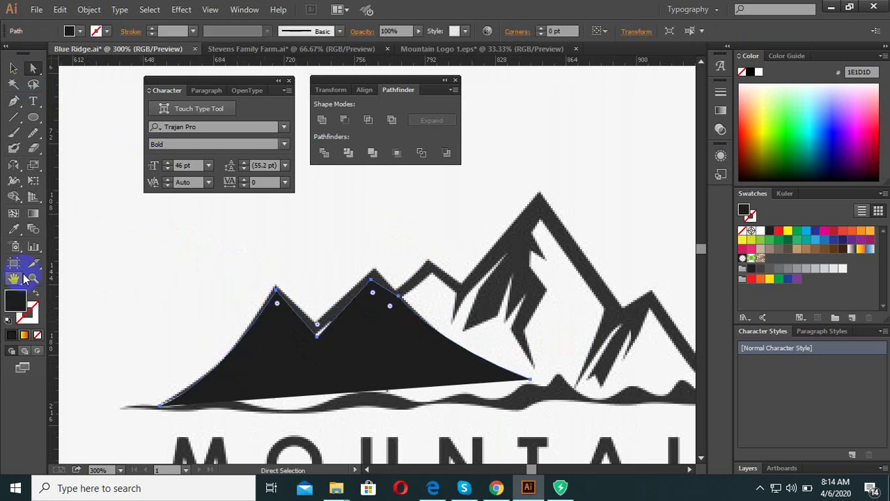
{"action": "left_click", "coordinate": [35, 295]}
{"action": "left_click", "coordinate": [212, 363]}
{"action": "scroll", "coordinate": [358, 334], "scroll_direction": "down", "scroll_amount": 3}
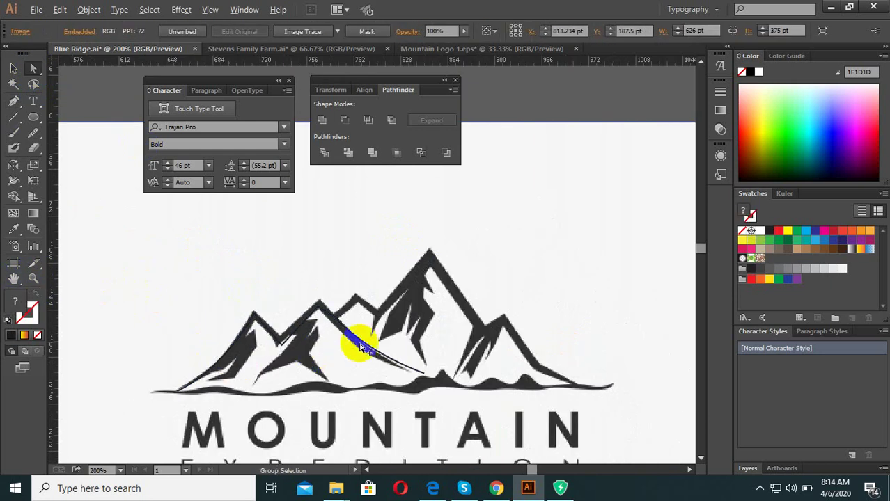
{"action": "scroll", "coordinate": [330, 326], "scroll_direction": "up", "scroll_amount": 3}
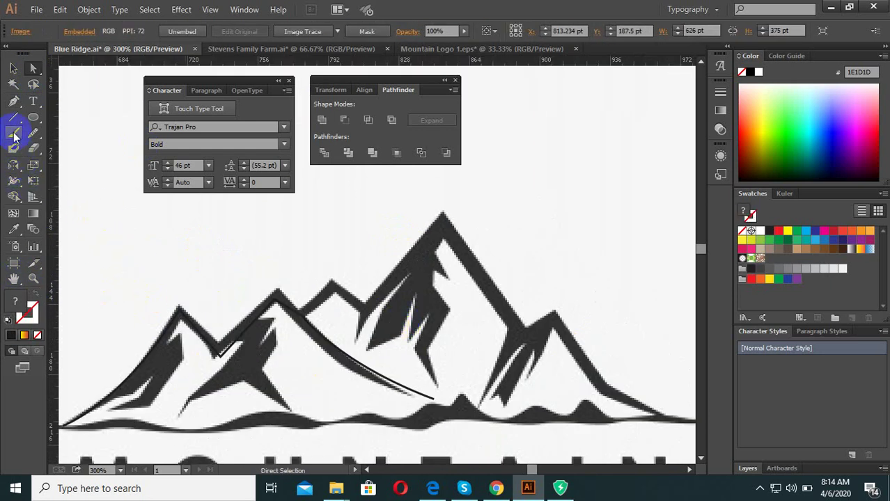
{"action": "key", "text": "ctrl+z"}
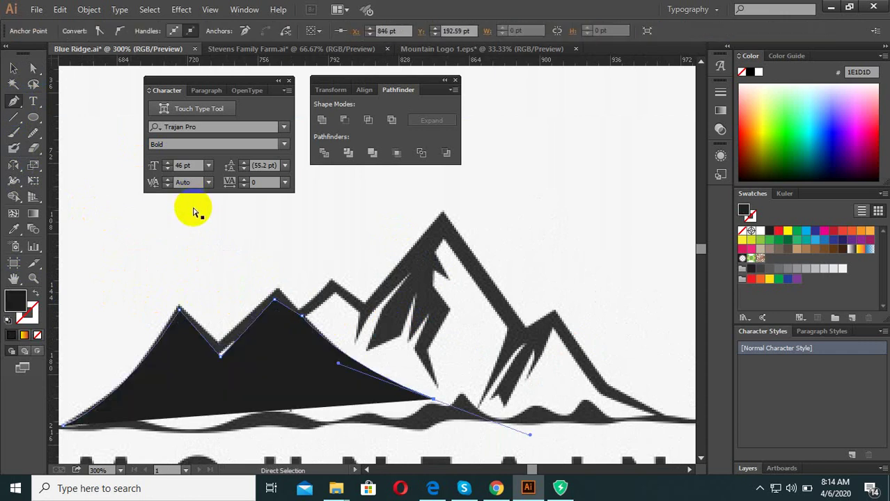
{"action": "key", "text": "ctrl+z"}
Add anchors across the small peaks, tallest peak and right slopes, closing the outline at its start.
{"action": "left_click", "coordinate": [302, 316]}
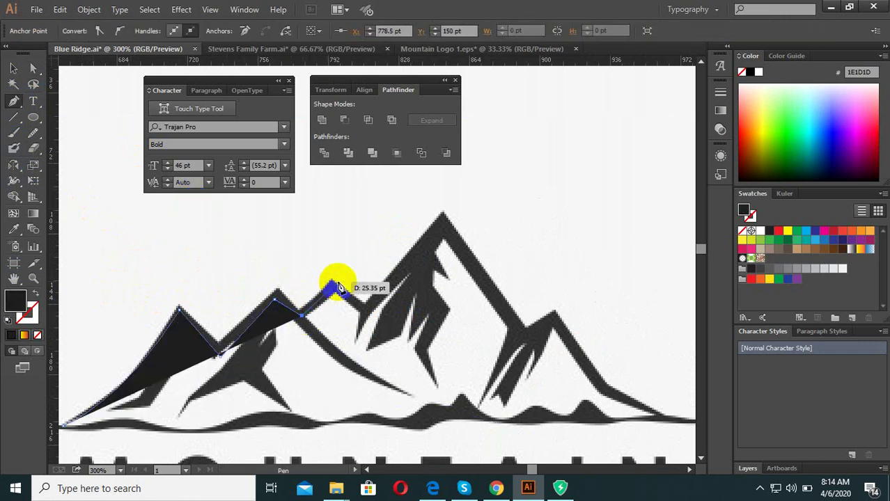
{"action": "left_click", "coordinate": [331, 283]}
{"action": "left_click", "coordinate": [361, 305]}
{"action": "left_click", "coordinate": [451, 218]}
{"action": "left_click", "coordinate": [514, 331]}
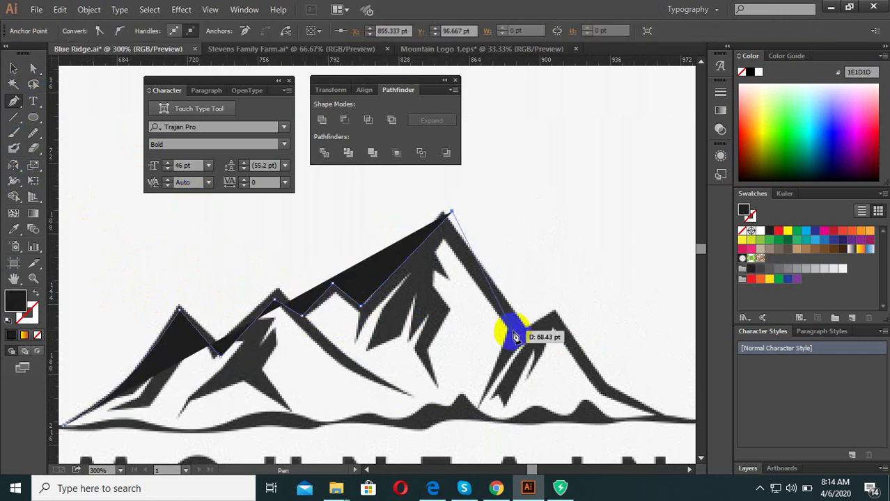
{"action": "left_click", "coordinate": [590, 284]}
{"action": "left_click_drag", "start_coordinate": [566, 338], "coordinate": [507, 317]}
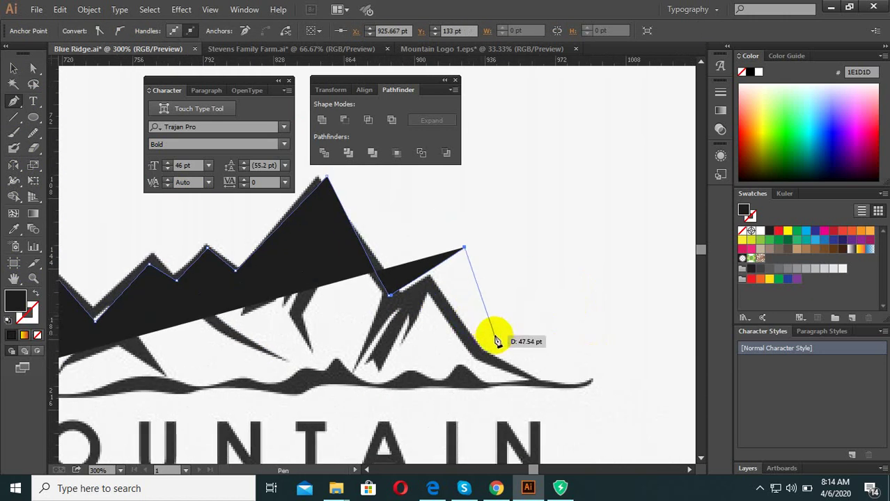
{"action": "left_click", "coordinate": [487, 319]}
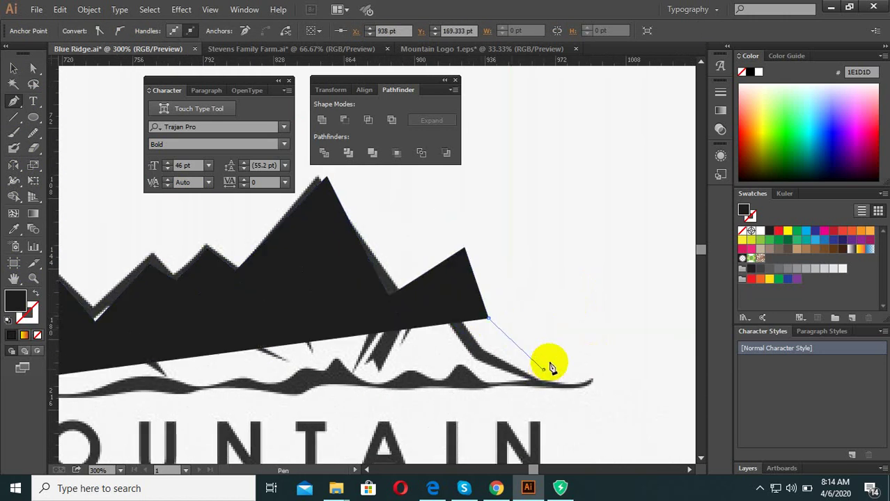
{"action": "left_click", "coordinate": [542, 369]}
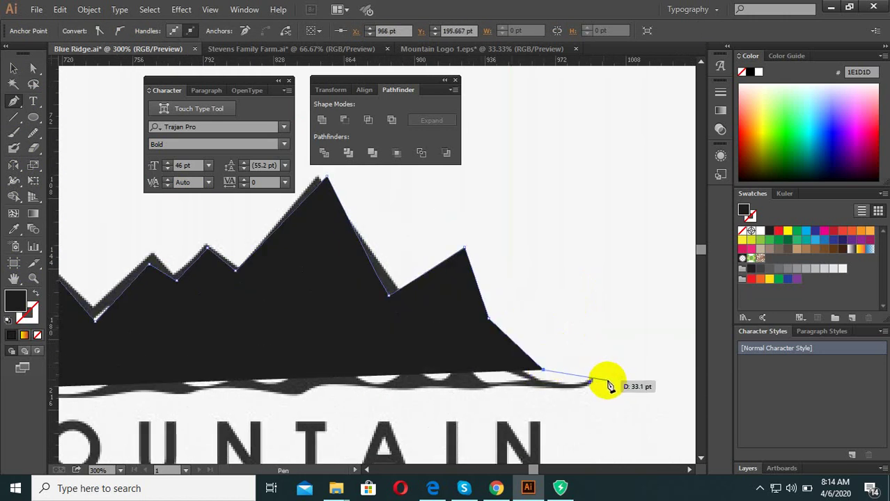
{"action": "scroll", "coordinate": [610, 384], "scroll_direction": "down", "scroll_amount": 1}
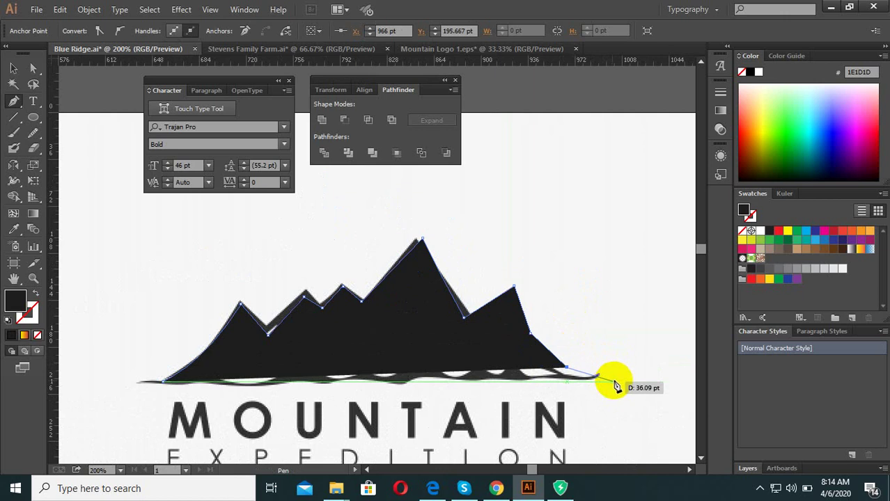
{"action": "left_click", "coordinate": [613, 381]}
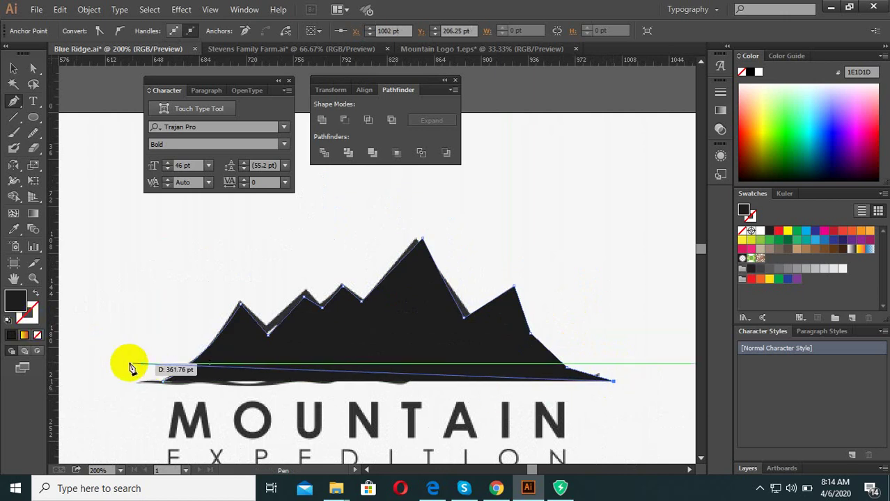
{"action": "left_click", "coordinate": [14, 68]}
Make the traced mountain shape outline-only with a 5 pt stroke weight.
{"action": "left_click", "coordinate": [244, 349]}
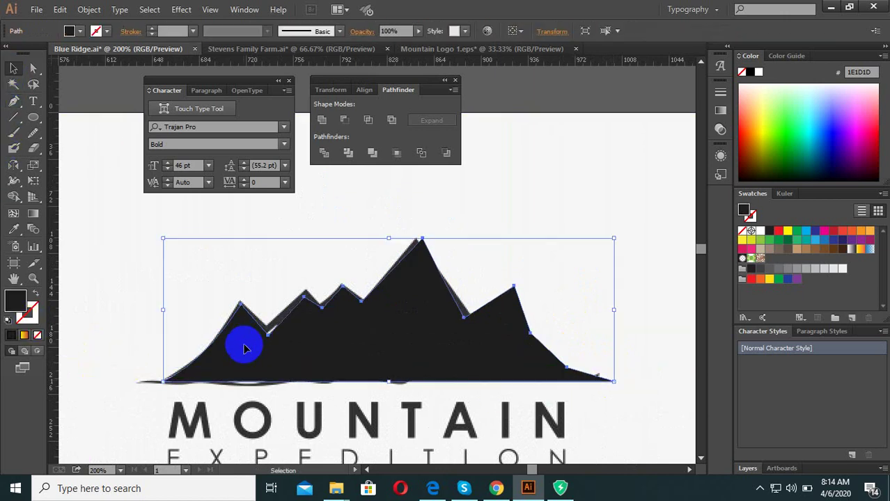
{"action": "left_click", "coordinate": [182, 296]}
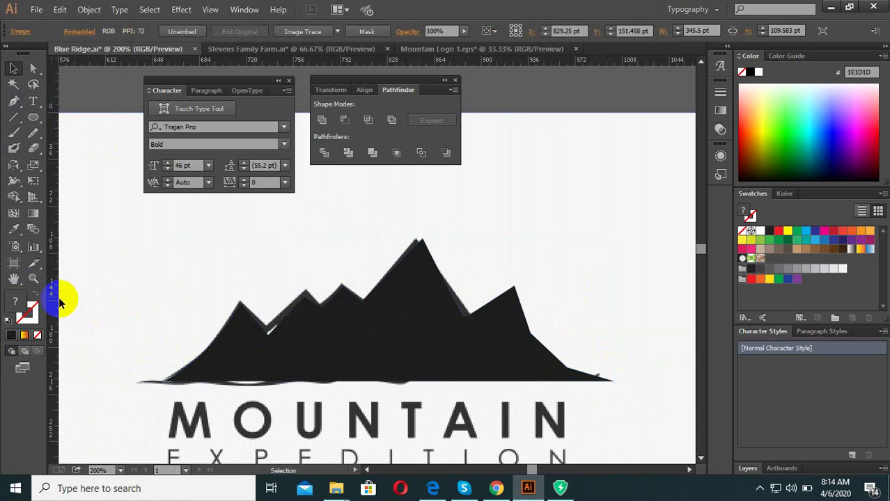
{"action": "left_click", "coordinate": [246, 369]}
{"action": "left_click", "coordinate": [36, 298]}
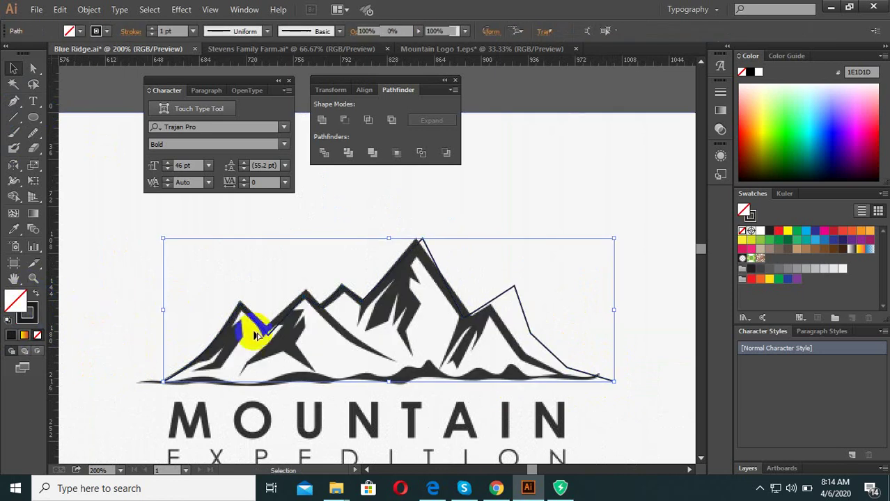
{"action": "scroll", "coordinate": [288, 367], "scroll_direction": "up", "scroll_amount": 2}
{"action": "left_click", "coordinate": [310, 298]}
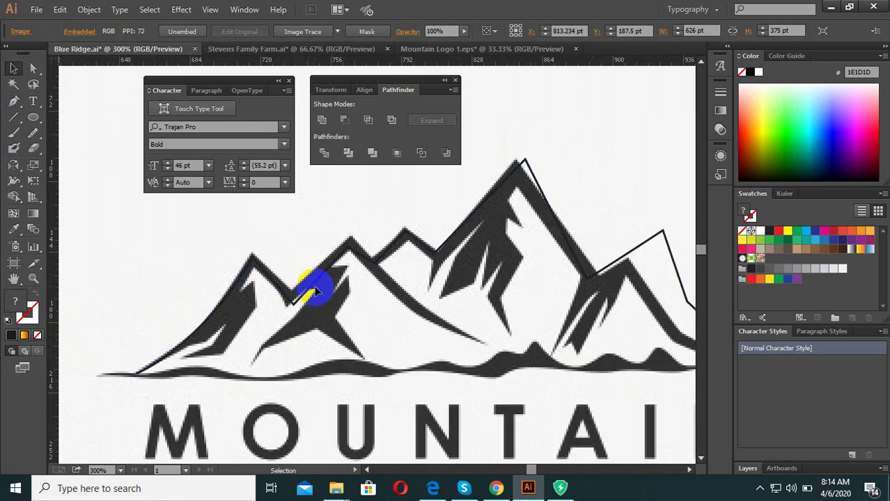
{"action": "left_click", "coordinate": [319, 284]}
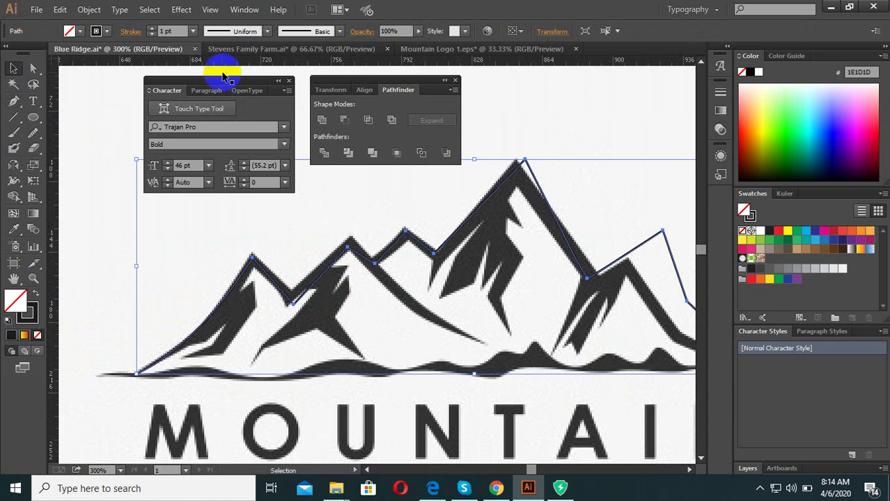
{"action": "scroll", "coordinate": [174, 40], "scroll_direction": "up", "scroll_amount": 3}
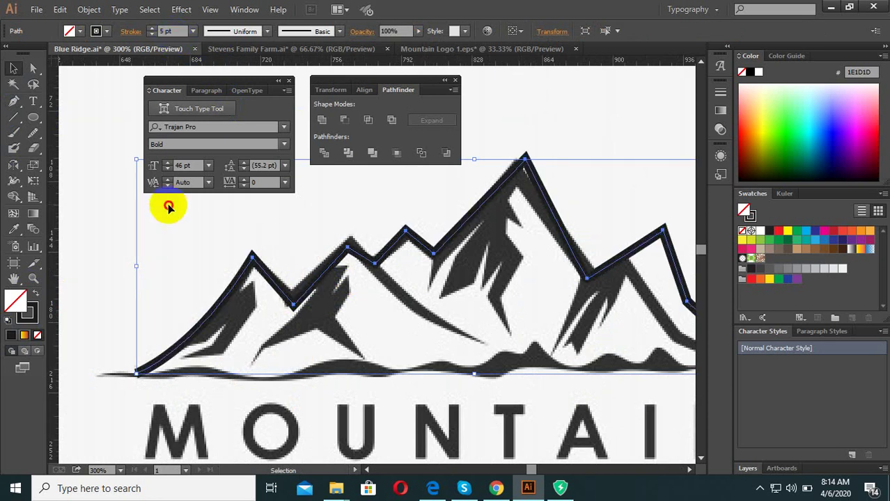
{"action": "scroll", "coordinate": [328, 275], "scroll_direction": "up", "scroll_amount": 2}
{"action": "left_click", "coordinate": [330, 298]}
{"action": "left_click", "coordinate": [328, 285]}
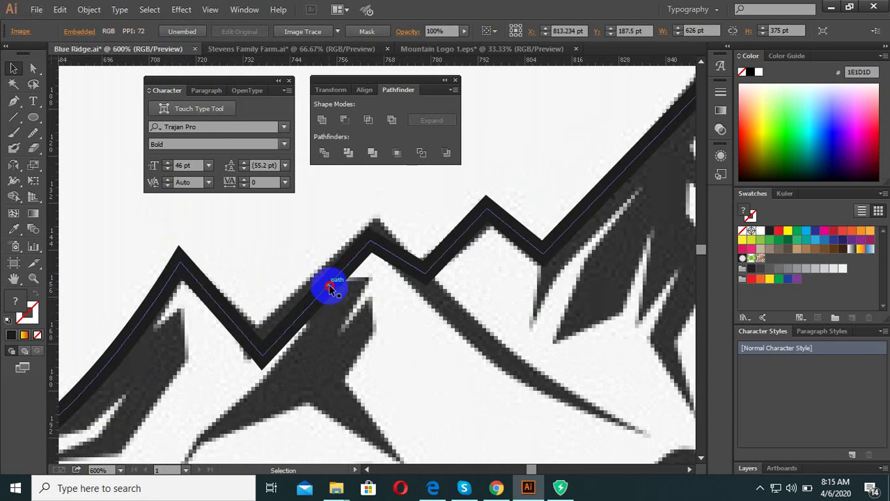
Color the mountain outline bright red EF1B1B and inspect the result.
{"action": "double_click", "coordinate": [25, 312]}
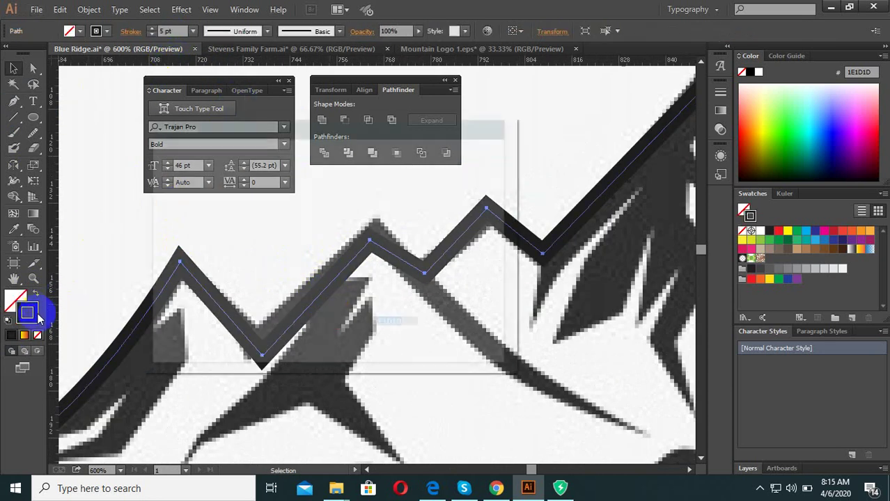
{"action": "left_click", "coordinate": [303, 173]}
{"action": "left_click", "coordinate": [479, 167]}
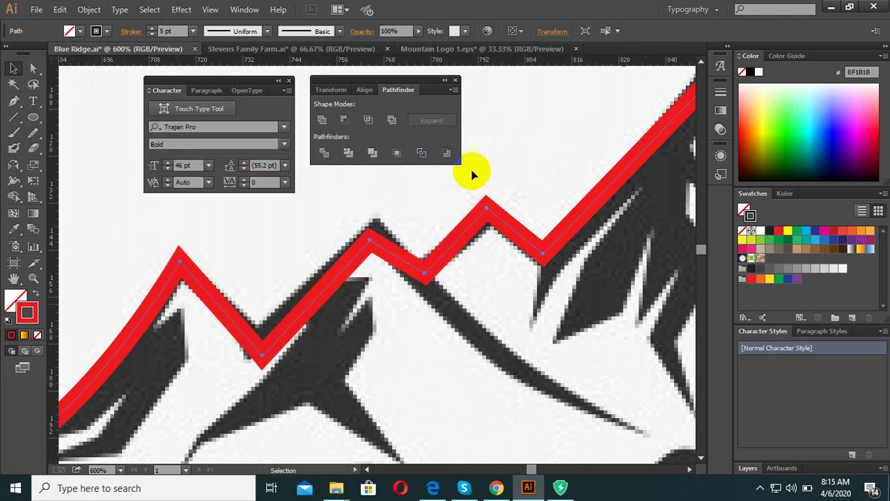
{"action": "left_click", "coordinate": [259, 302]}
{"action": "scroll", "coordinate": [288, 318], "scroll_direction": "down", "scroll_amount": 3}
{"action": "scroll", "coordinate": [226, 341], "scroll_direction": "up", "scroll_amount": 2}
{"action": "scroll", "coordinate": [312, 338], "scroll_direction": "down", "scroll_amount": 1}
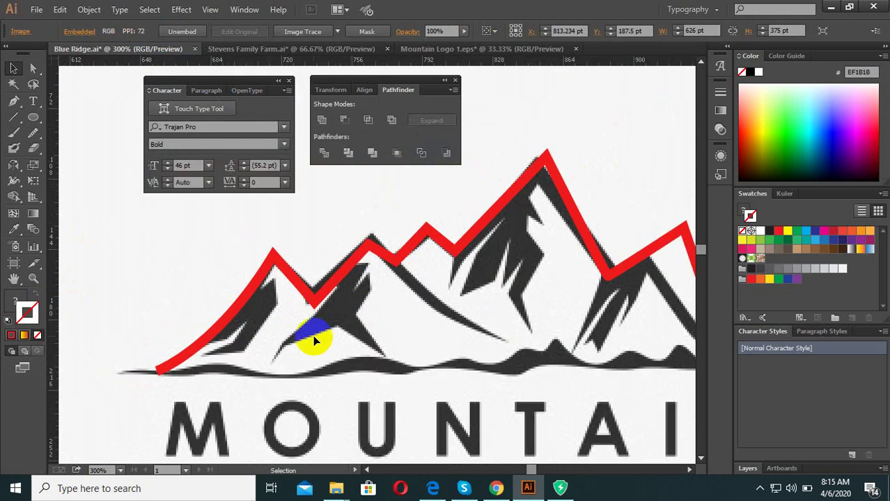
{"action": "left_click", "coordinate": [14, 167]}
Draw a curved facet shape over the left mountain and fill it with the mountains' dark grey.
{"action": "left_click", "coordinate": [14, 102]}
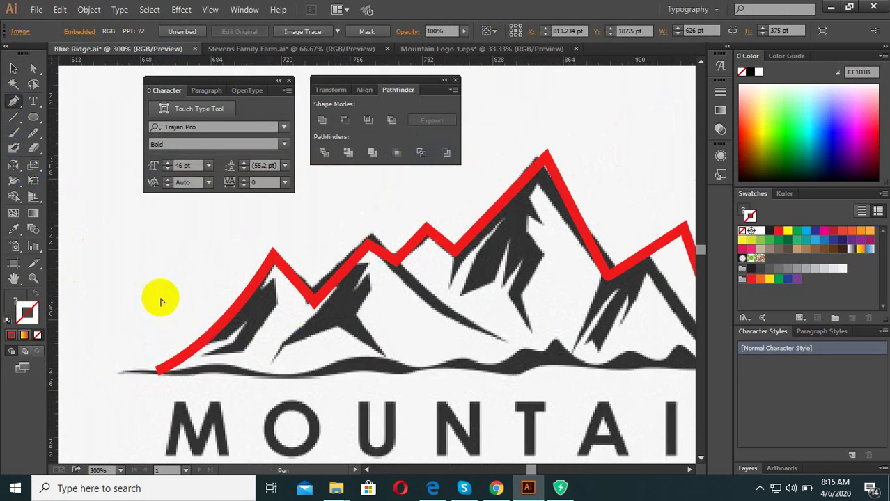
{"action": "scroll", "coordinate": [245, 363], "scroll_direction": "up", "scroll_amount": 2}
{"action": "left_click", "coordinate": [224, 382]}
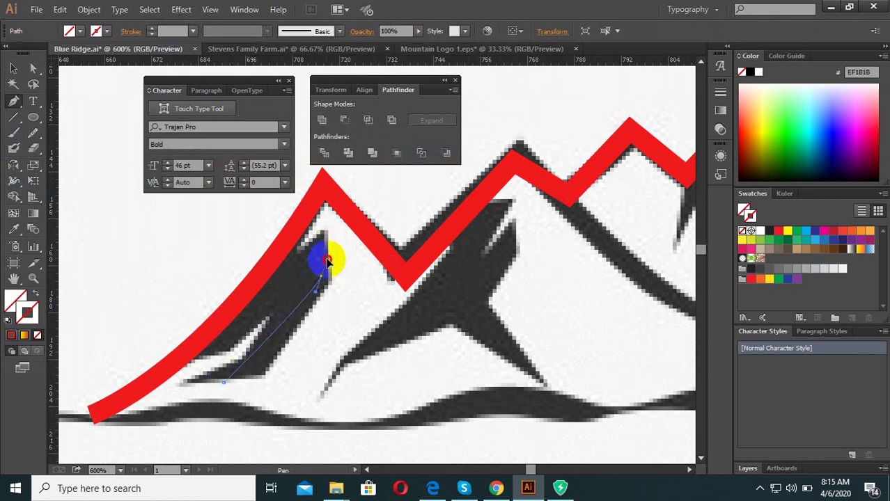
{"action": "left_click_drag", "start_coordinate": [327, 261], "coordinate": [332, 256]}
{"action": "mouse_move", "coordinate": [376, 302]}
{"action": "left_mouse_down"}
{"action": "mouse_move", "coordinate": [324, 356]}
{"action": "mouse_move", "coordinate": [327, 347]}
{"action": "mouse_move", "coordinate": [327, 364]}
{"action": "mouse_move", "coordinate": [253, 406]}
{"action": "mouse_move", "coordinate": [231, 391]}
{"action": "left_mouse_up"}
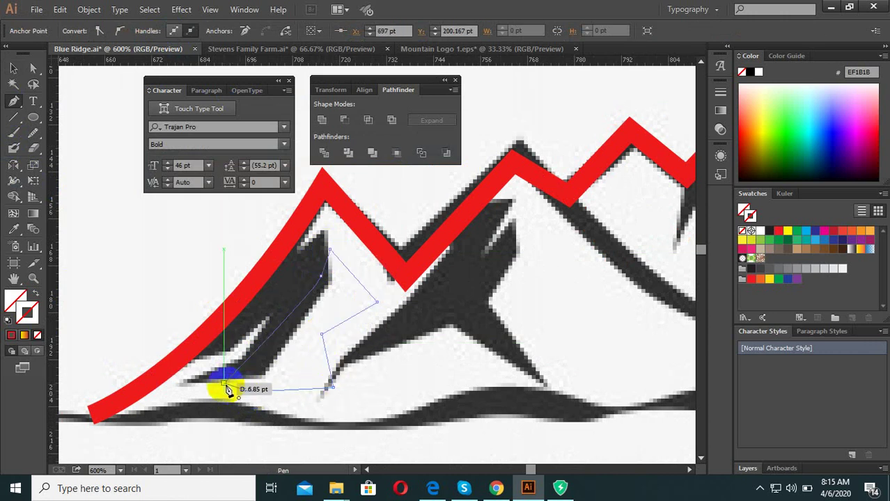
{"action": "left_click", "coordinate": [13, 229]}
{"action": "left_click", "coordinate": [276, 265]}
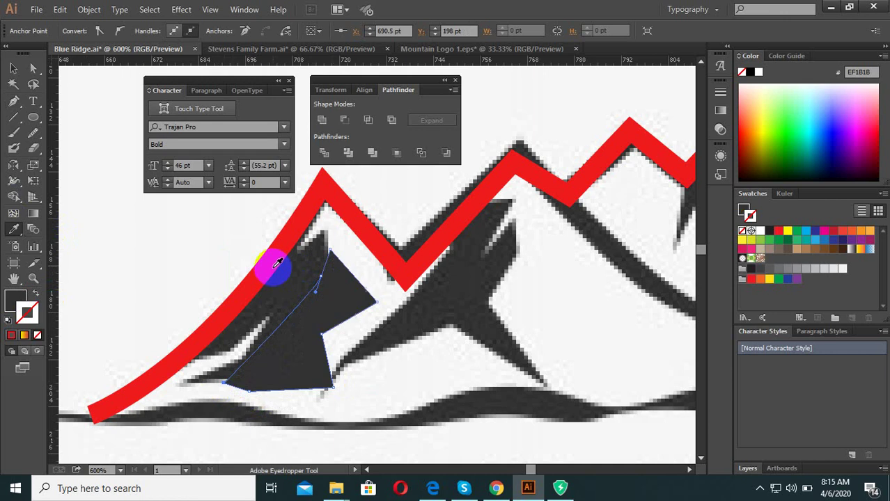
{"action": "left_click", "coordinate": [14, 68]}
{"action": "left_click", "coordinate": [228, 338]}
{"action": "scroll", "coordinate": [258, 341], "scroll_direction": "down", "scroll_amount": 1}
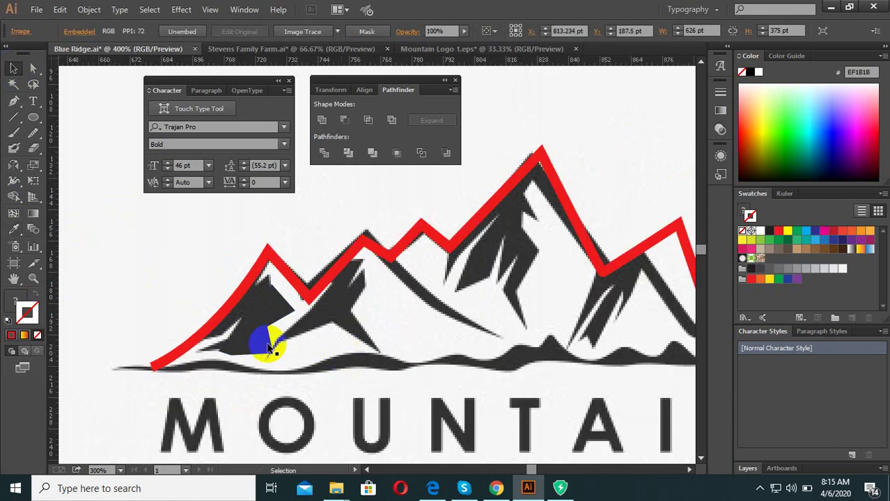
{"action": "scroll", "coordinate": [237, 334], "scroll_direction": "up", "scroll_amount": 1}
Give the facet shape the red 5 pt outline style by sampling it.
{"action": "left_click", "coordinate": [236, 336]}
{"action": "left_click", "coordinate": [14, 232]}
{"action": "left_click", "coordinate": [233, 272]}
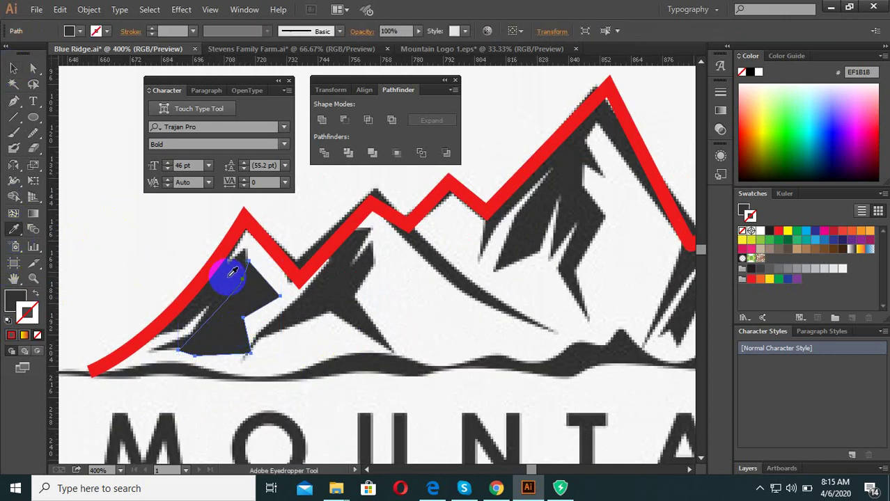
{"action": "left_click", "coordinate": [207, 270]}
{"action": "left_click", "coordinate": [13, 68]}
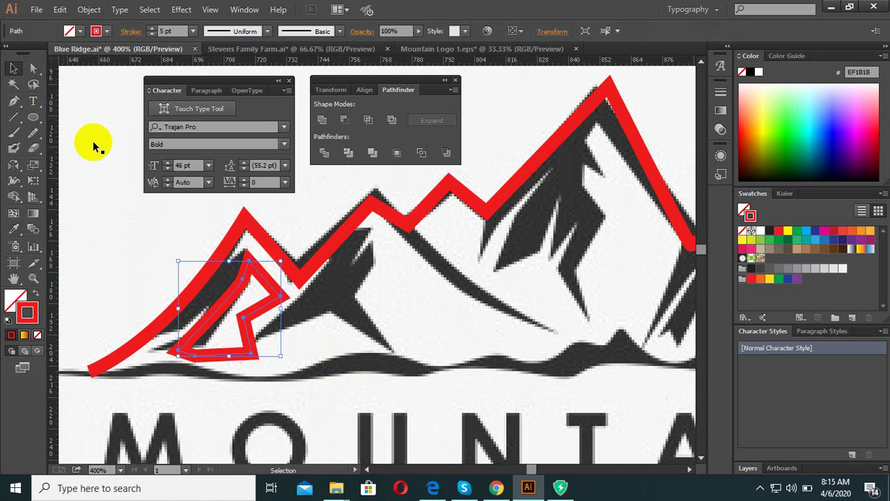
{"action": "left_click", "coordinate": [259, 321]}
{"action": "scroll", "coordinate": [259, 320], "scroll_direction": "down", "scroll_amount": 1}
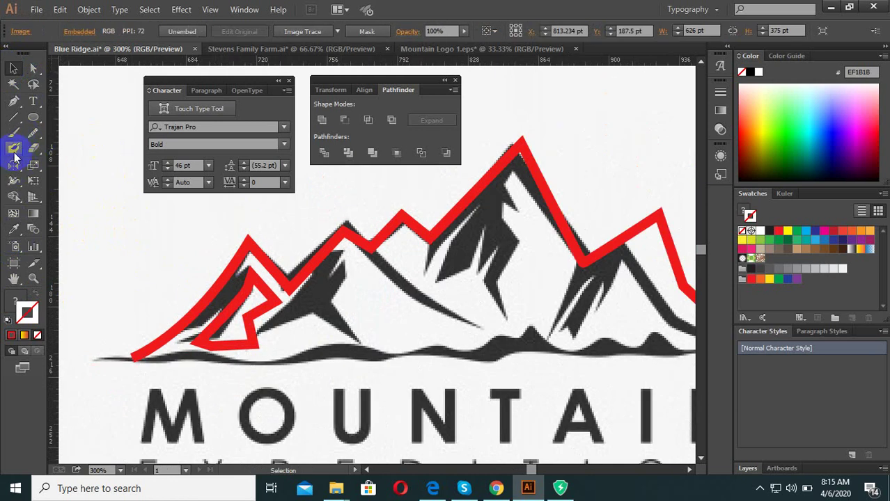
{"action": "scroll", "coordinate": [311, 331], "scroll_direction": "up", "scroll_amount": 1}
Place anchor points around the left mountain's shadow edge down toward its base.
{"action": "left_click", "coordinate": [292, 324]}
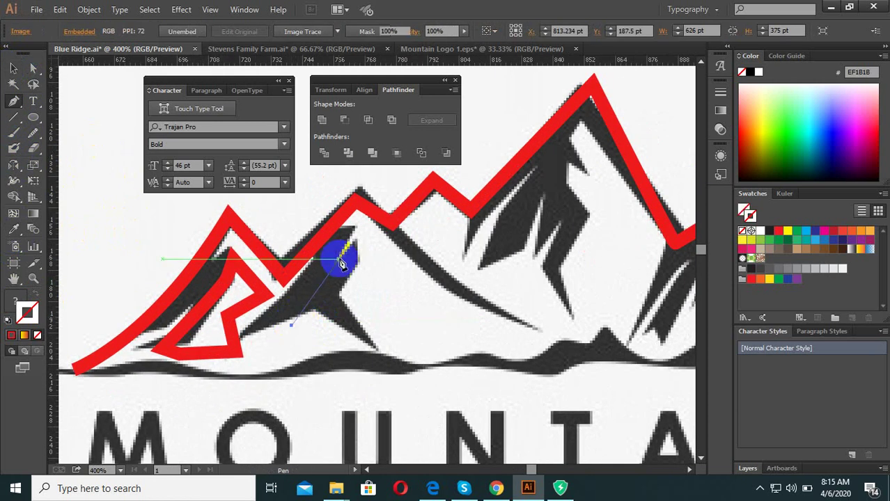
{"action": "left_click", "coordinate": [353, 245]}
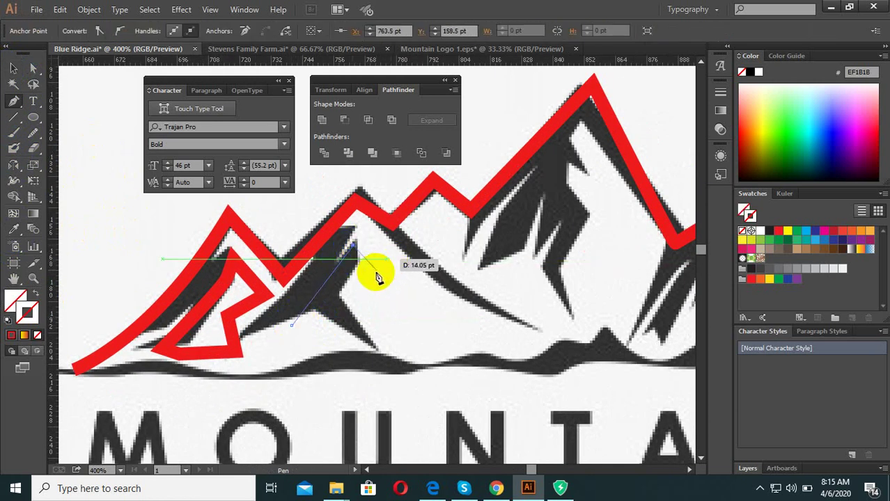
{"action": "left_click", "coordinate": [361, 274]}
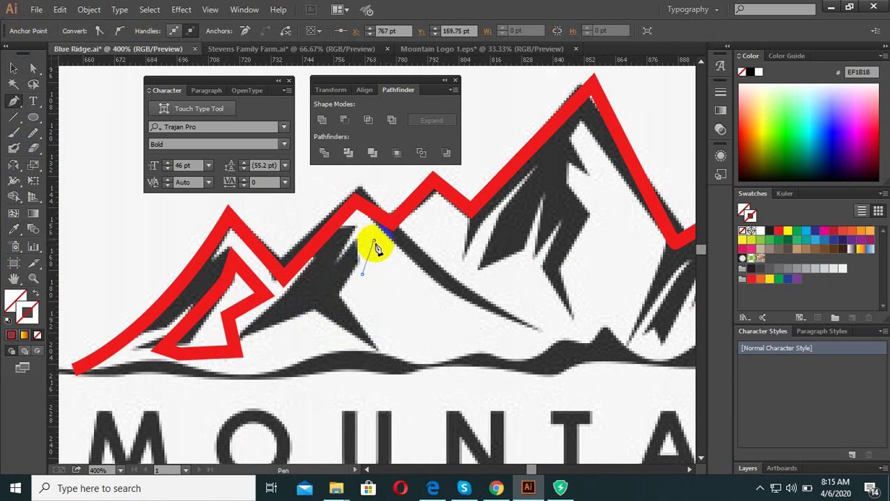
{"action": "left_click", "coordinate": [374, 244]}
{"action": "left_click", "coordinate": [401, 271]}
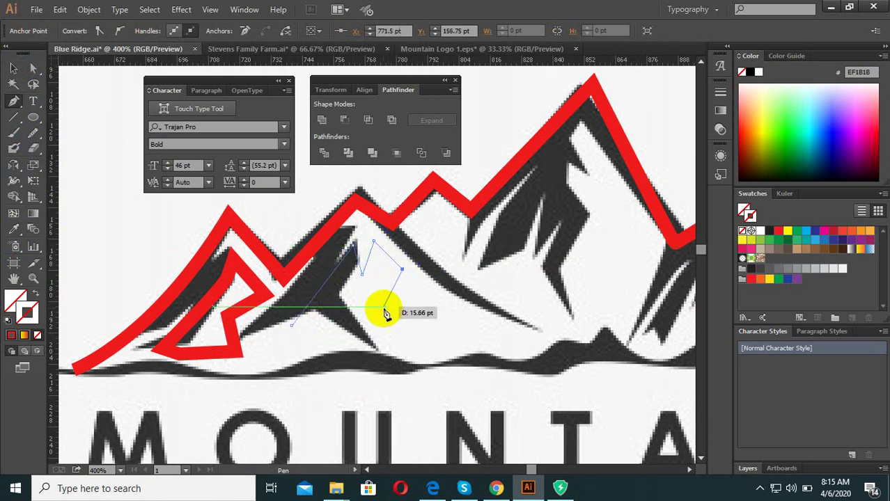
{"action": "left_click", "coordinate": [346, 298]}
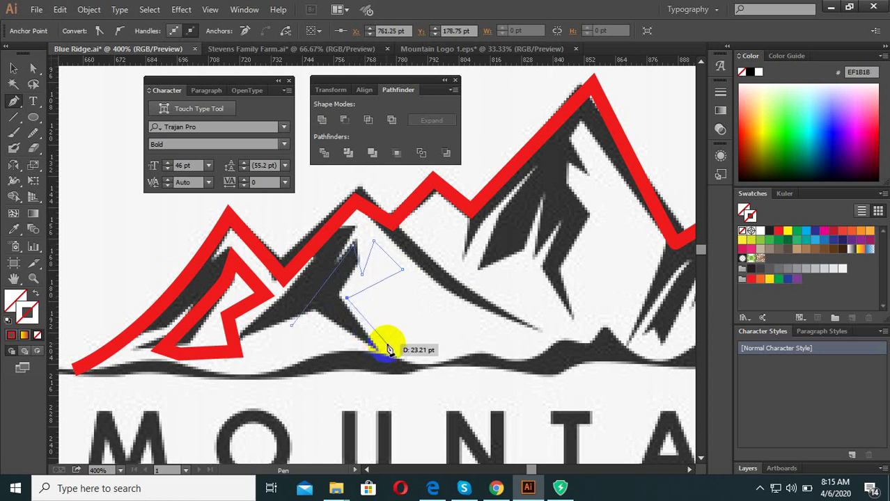
{"action": "left_click", "coordinate": [387, 343]}
{"action": "left_click", "coordinate": [326, 319]}
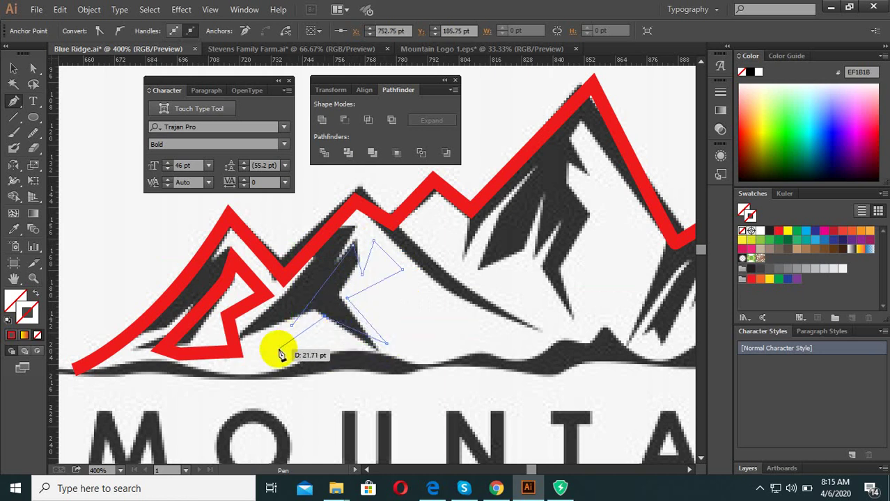
{"action": "left_click", "coordinate": [274, 351]}
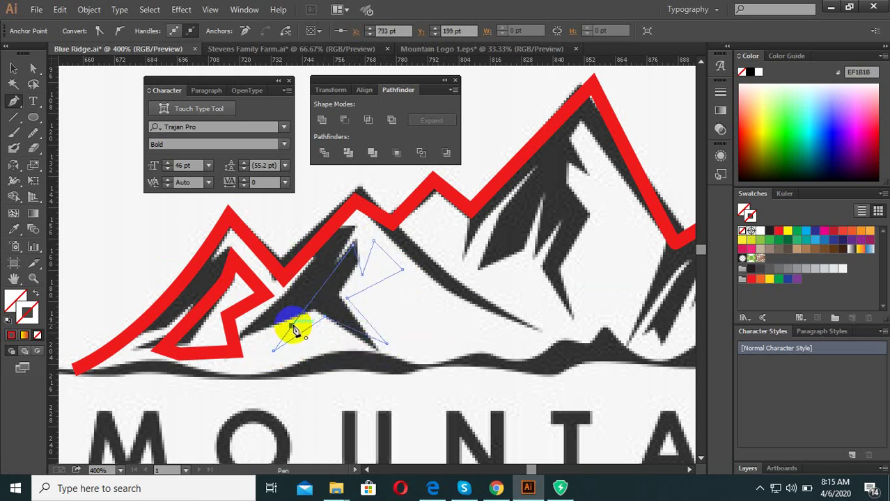
{"action": "left_click", "coordinate": [14, 229]}
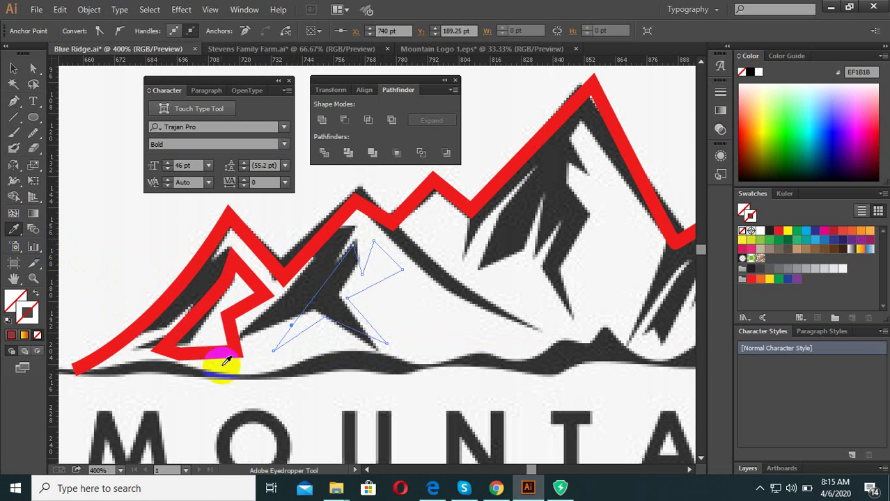
Outline the central peak's shadow up to the summit and down its right flank.
{"action": "scroll", "coordinate": [265, 327], "scroll_direction": "down", "scroll_amount": 2}
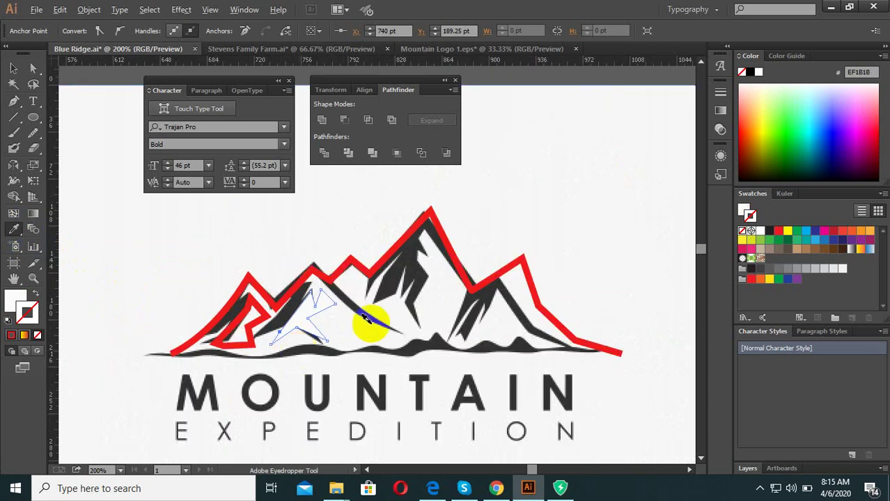
{"action": "scroll", "coordinate": [368, 319], "scroll_direction": "up", "scroll_amount": 1}
{"action": "left_click", "coordinate": [14, 100]}
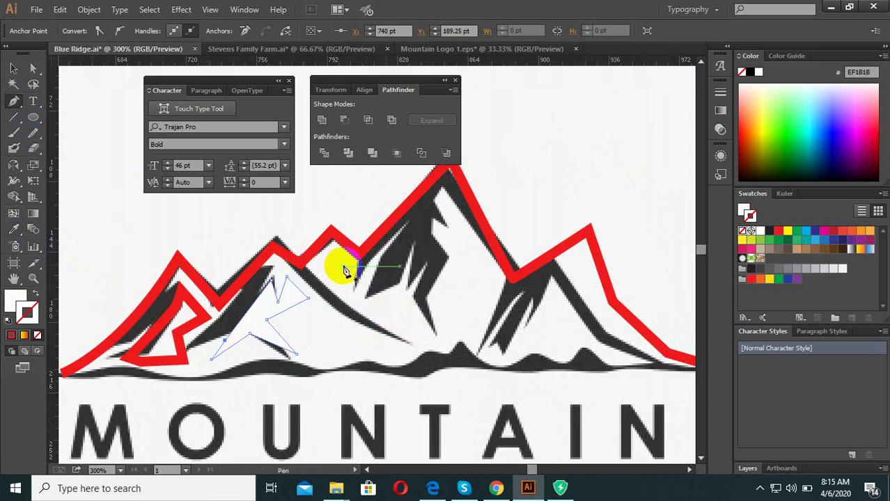
{"action": "left_click", "coordinate": [346, 312]}
{"action": "left_click", "coordinate": [357, 271]}
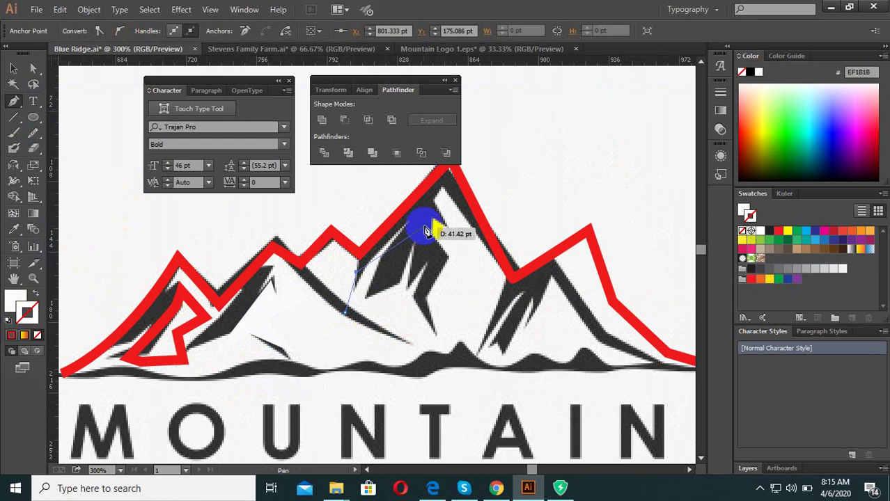
{"action": "left_click", "coordinate": [418, 222]}
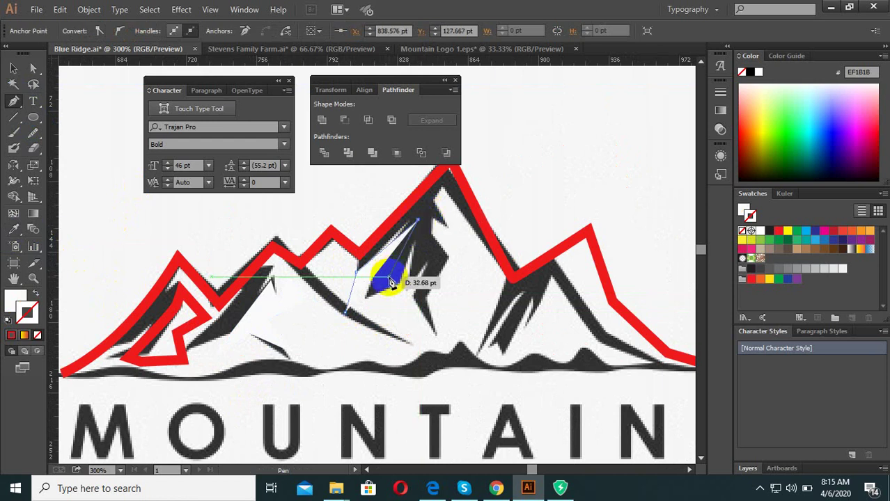
{"action": "left_click", "coordinate": [389, 277]}
{"action": "left_click", "coordinate": [437, 248]}
{"action": "left_click", "coordinate": [436, 201]}
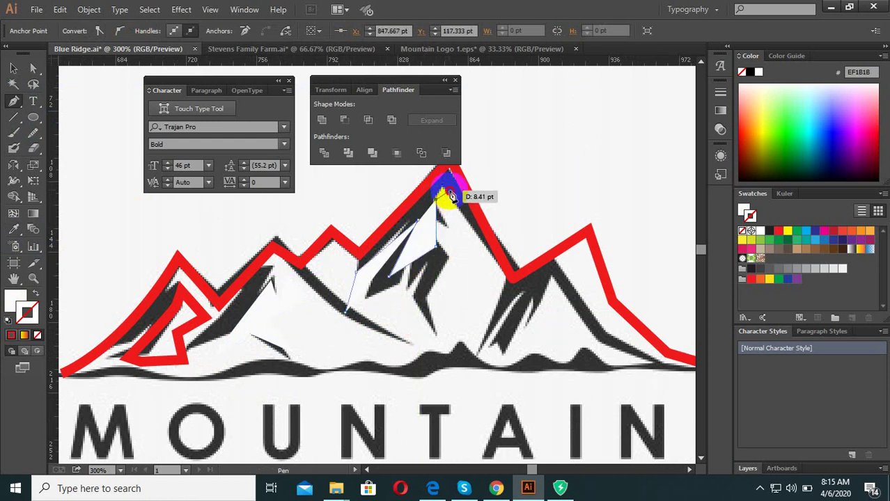
{"action": "left_click", "coordinate": [485, 273]}
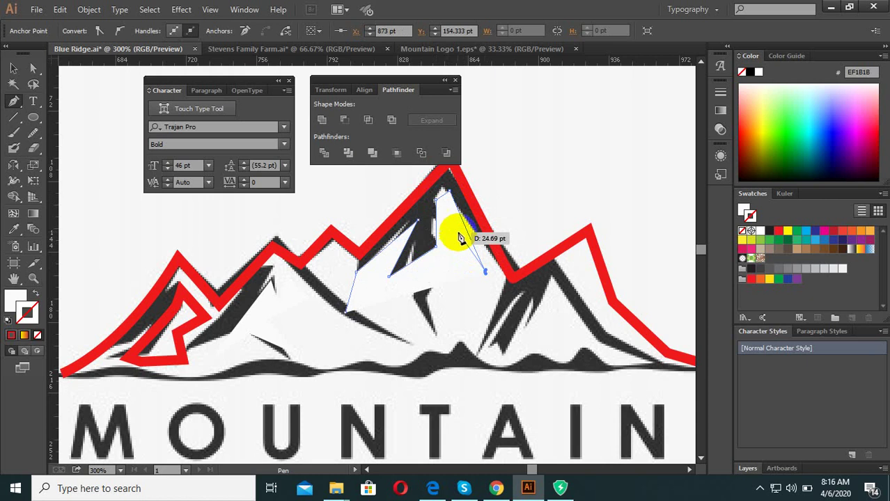
{"action": "left_click", "coordinate": [450, 221]}
{"action": "left_click", "coordinate": [466, 284]}
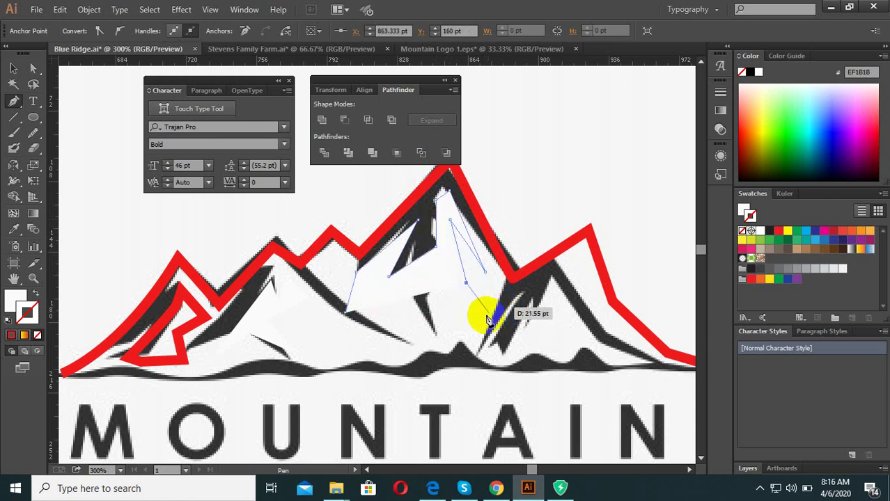
Finish the shadow's lower edge, close the path and fill it with the reference dark grey.
{"action": "left_click", "coordinate": [432, 287]}
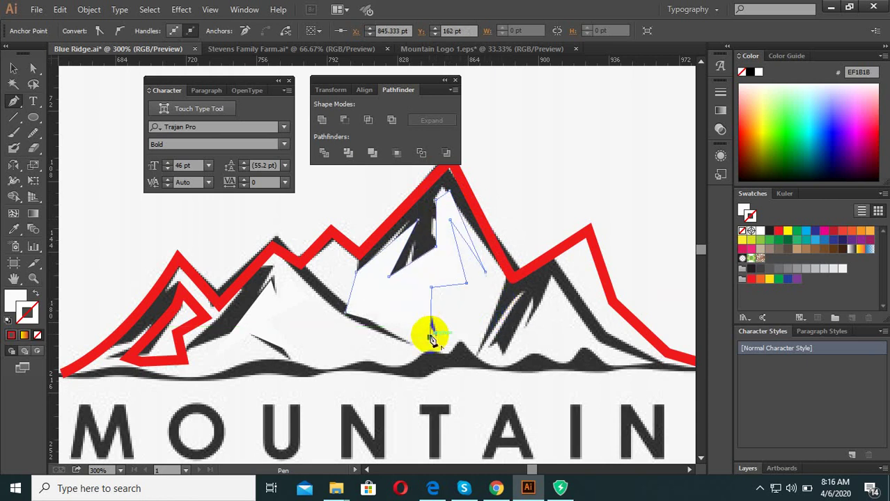
{"action": "left_click", "coordinate": [430, 337]}
{"action": "left_click", "coordinate": [386, 301]}
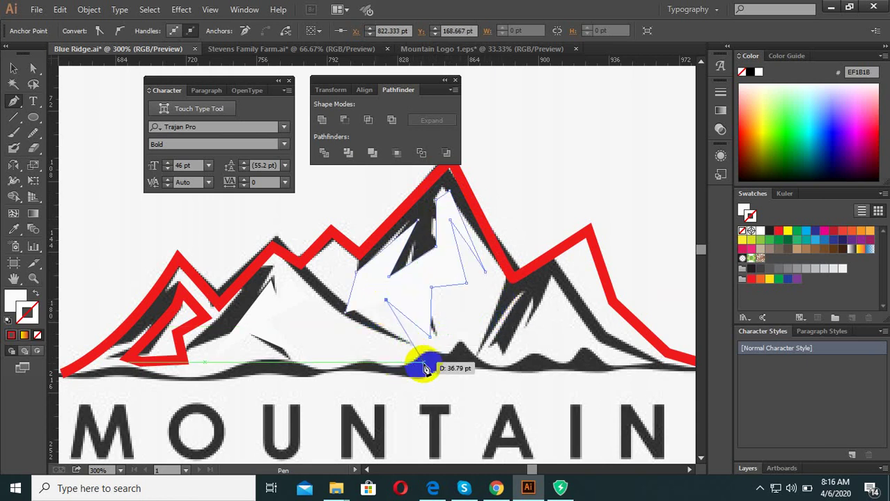
{"action": "left_click", "coordinate": [418, 359]}
{"action": "left_click", "coordinate": [364, 341]}
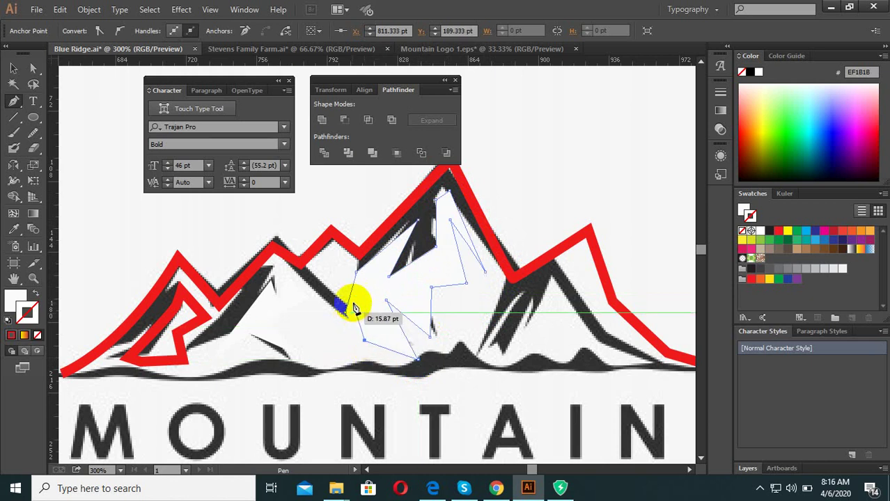
{"action": "left_click", "coordinate": [359, 276]}
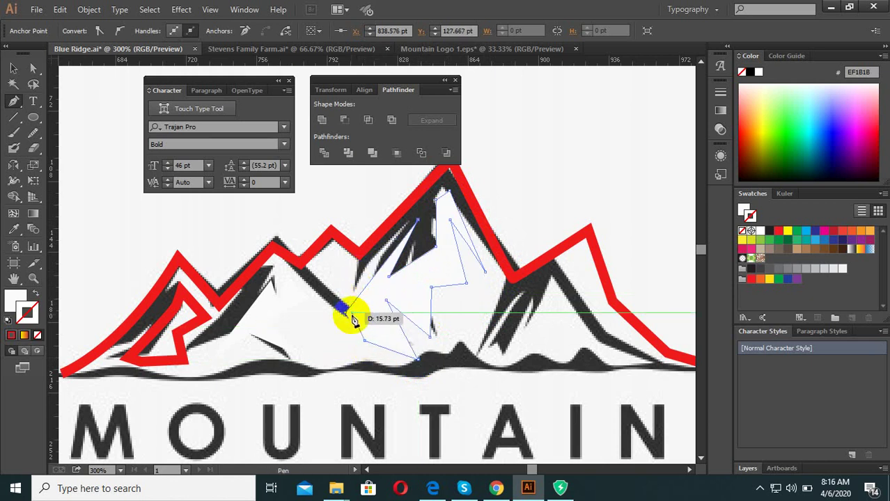
{"action": "left_click", "coordinate": [347, 312]}
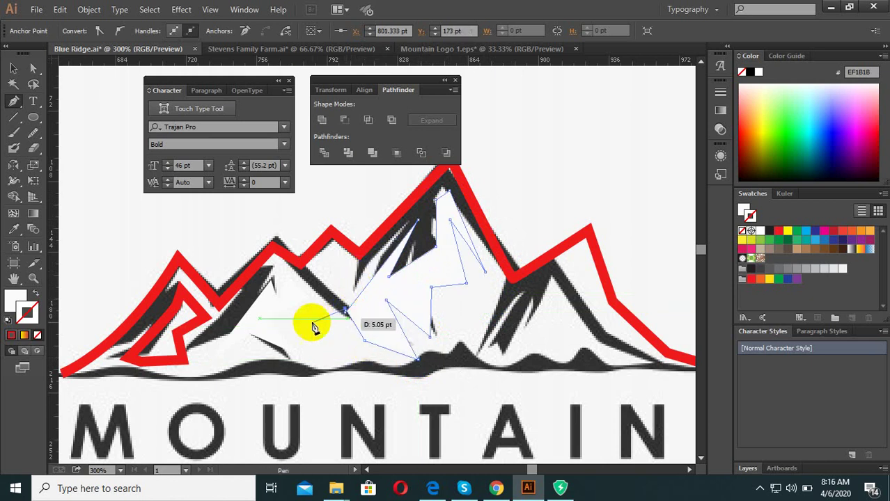
{"action": "left_click", "coordinate": [16, 229]}
{"action": "left_click", "coordinate": [302, 274]}
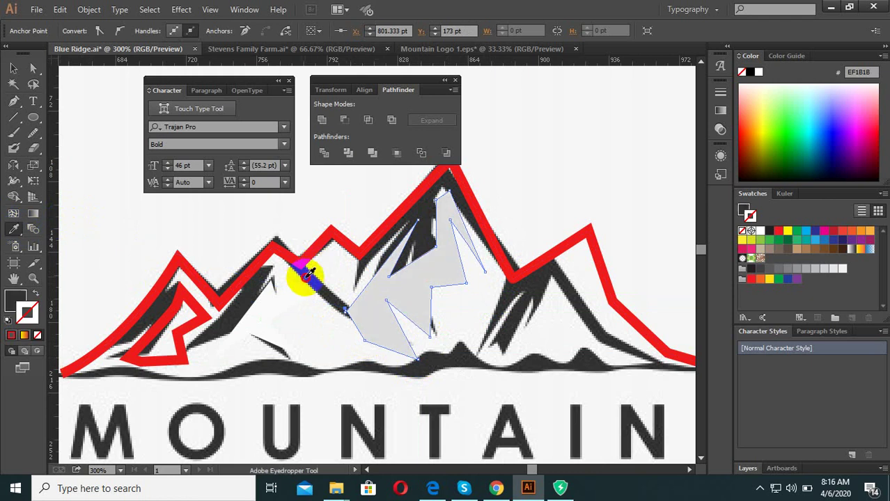
{"action": "scroll", "coordinate": [479, 303], "scroll_direction": "down", "scroll_amount": 1}
{"action": "scroll", "coordinate": [510, 322], "scroll_direction": "up", "scroll_amount": 2}
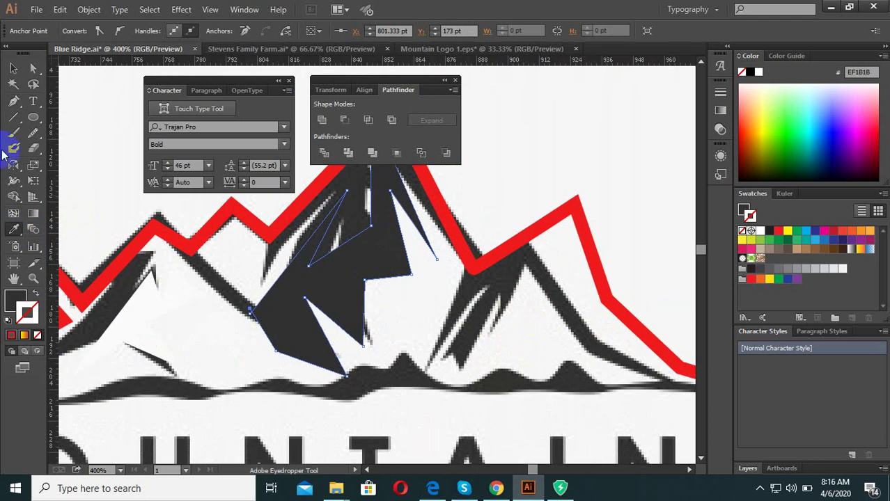
{"action": "left_click", "coordinate": [13, 102]}
{"action": "scroll", "coordinate": [460, 340], "scroll_direction": "down", "scroll_amount": 1}
Pen-trace the right mountain's shadow from its ridge down to the base and close the path.
{"action": "left_click", "coordinate": [439, 339]}
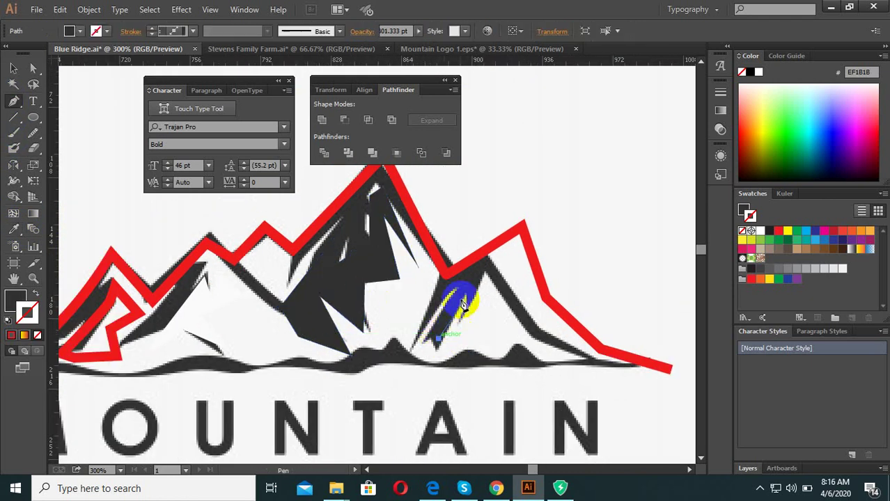
{"action": "left_click", "coordinate": [456, 301]}
{"action": "left_click", "coordinate": [473, 335]}
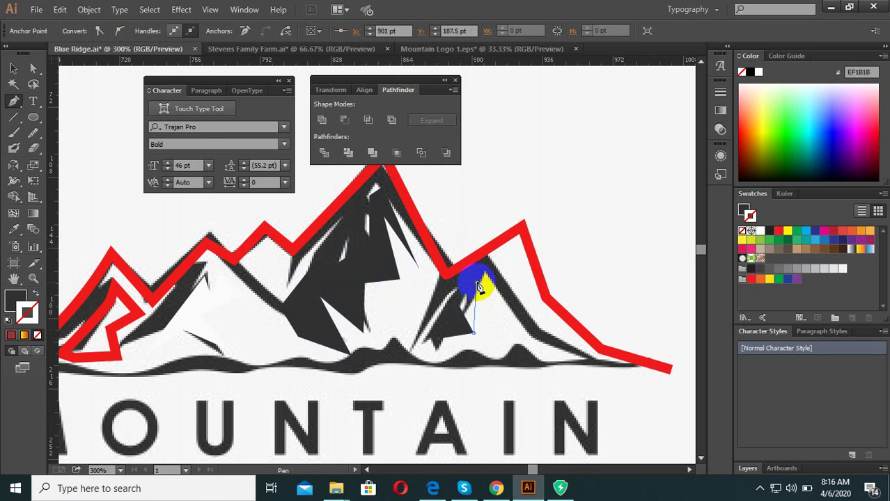
{"action": "left_click", "coordinate": [506, 287]}
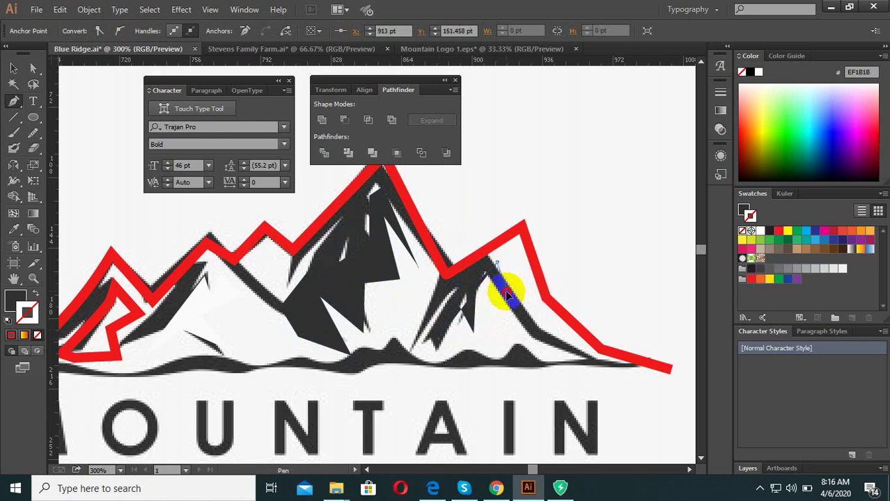
{"action": "left_click", "coordinate": [517, 266]}
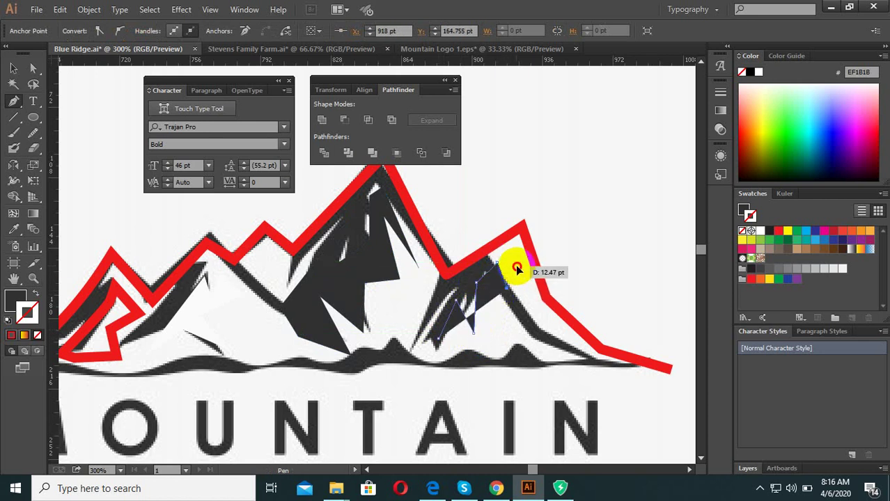
{"action": "left_click", "coordinate": [527, 315]}
{"action": "left_click", "coordinate": [593, 358]}
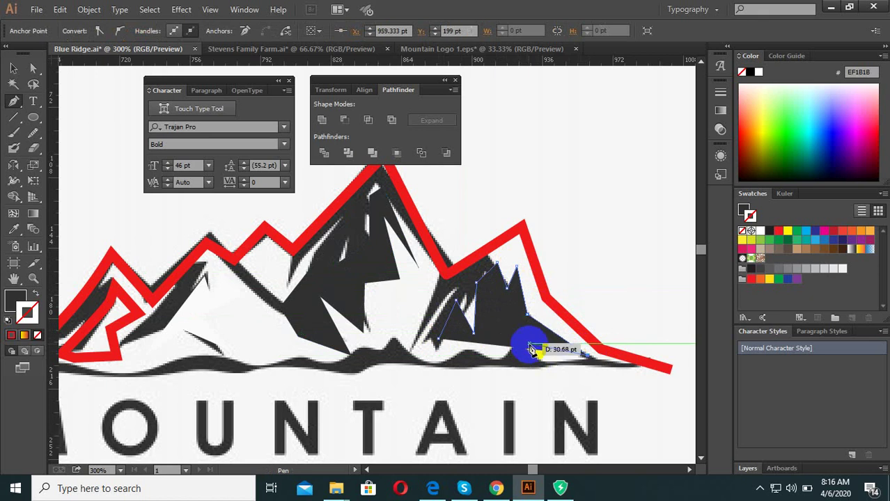
{"action": "left_click", "coordinate": [493, 316]}
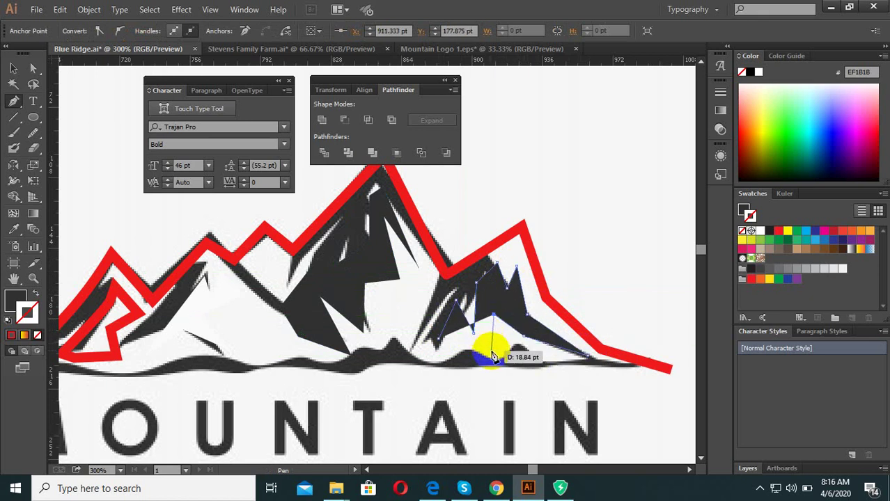
{"action": "left_click", "coordinate": [493, 357]}
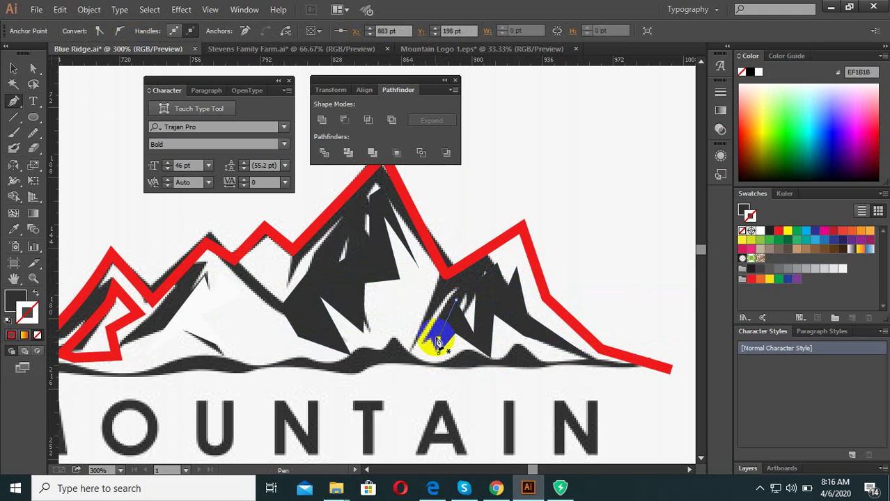
{"action": "left_click", "coordinate": [438, 341]}
{"action": "left_click", "coordinate": [8, 69]}
Zoom out and delete the embedded reference logo image from the page.
{"action": "key", "text": "ctrl+minus"}
{"action": "key", "text": "ctrl+minus"}
{"action": "key", "text": "ctrl+minus"}
{"action": "left_click", "coordinate": [392, 274]}
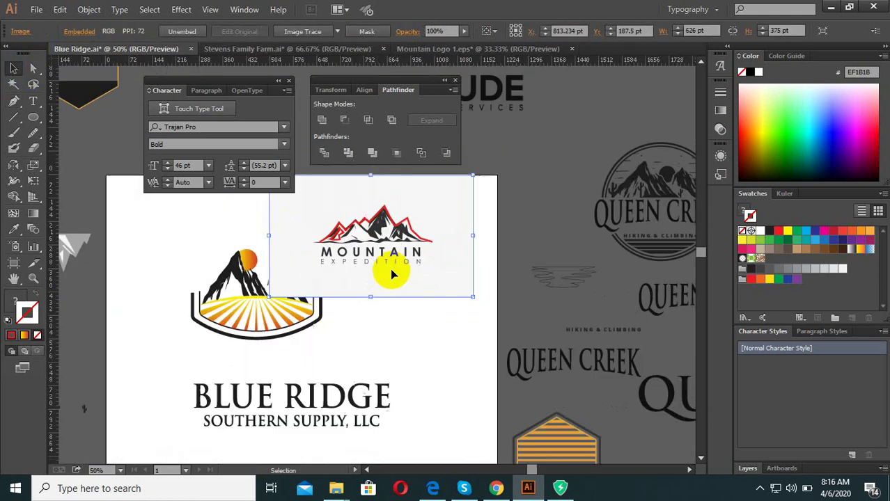
{"action": "left_click_drag", "start_coordinate": [427, 278], "coordinate": [499, 270]}
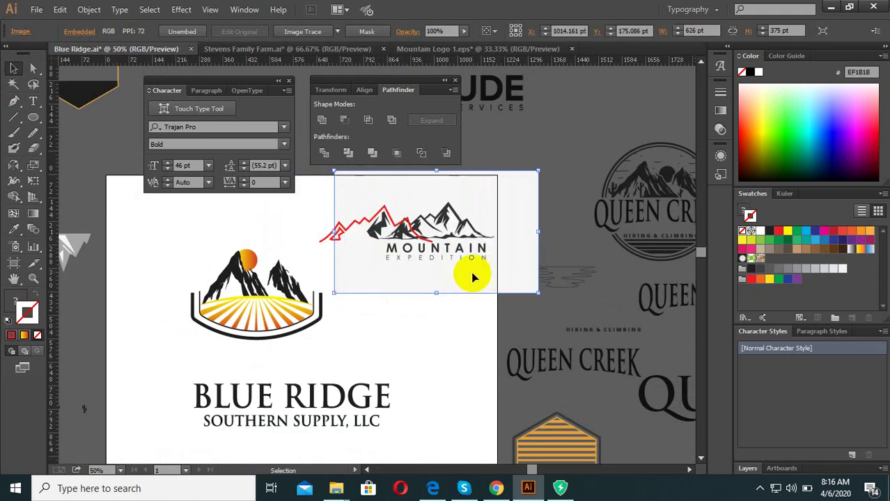
{"action": "key", "text": "Delete"}
{"action": "left_click_drag", "start_coordinate": [268, 206], "coordinate": [312, 196]}
{"action": "key", "text": "ctrl+plus"}
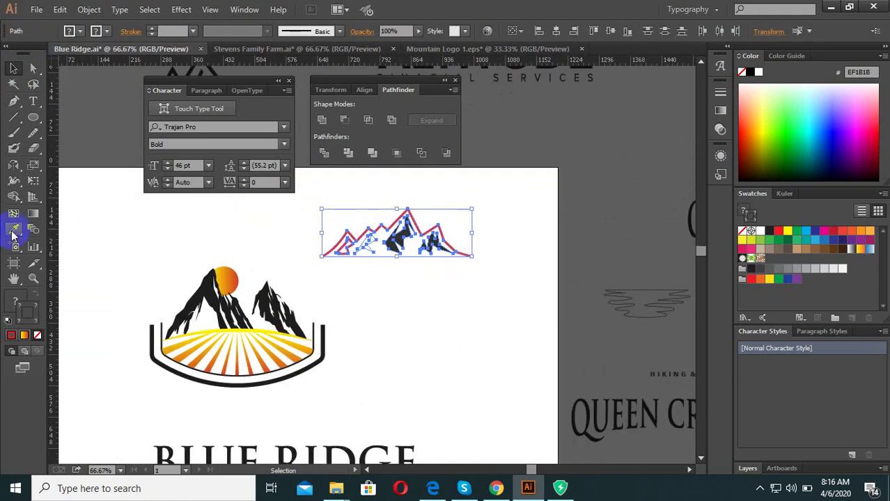
{"action": "left_click", "coordinate": [13, 213]}
{"action": "left_click", "coordinate": [214, 277]}
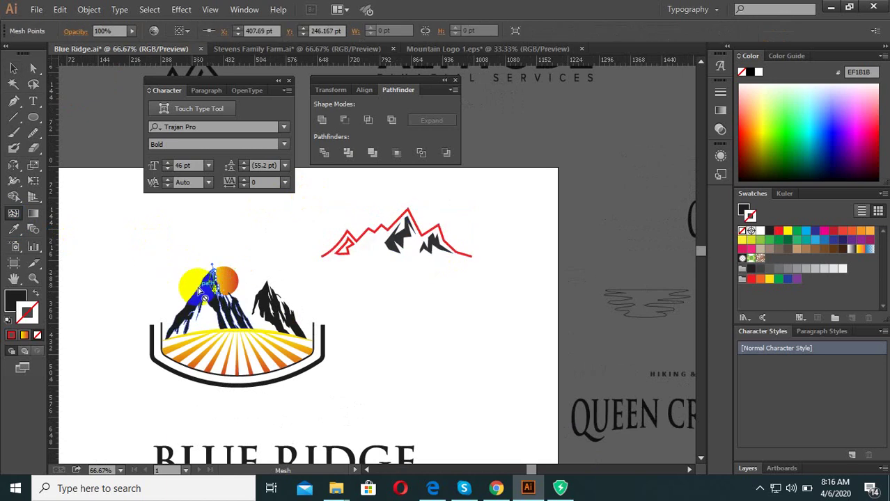
Apply the logo mountain's solid black fill to the red-and-black mountain range.
{"action": "left_click", "coordinate": [14, 69]}
{"action": "left_click", "coordinate": [423, 252]}
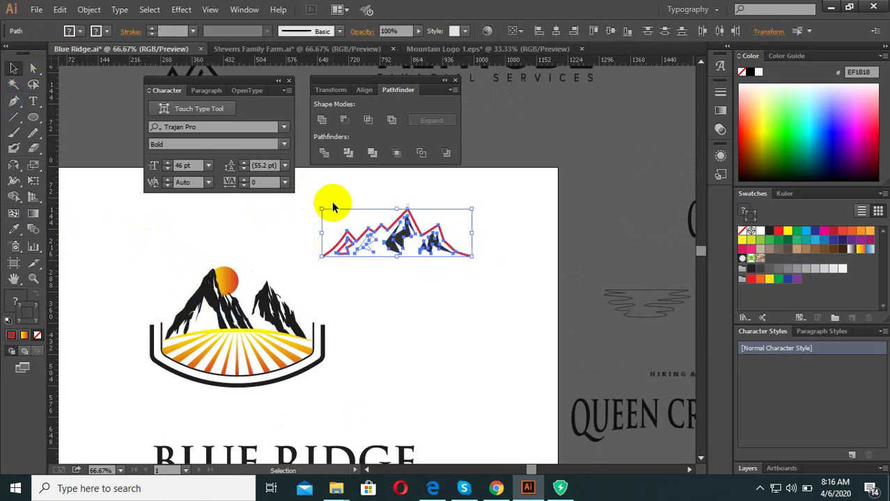
{"action": "left_click", "coordinate": [14, 230]}
{"action": "left_click", "coordinate": [212, 293]}
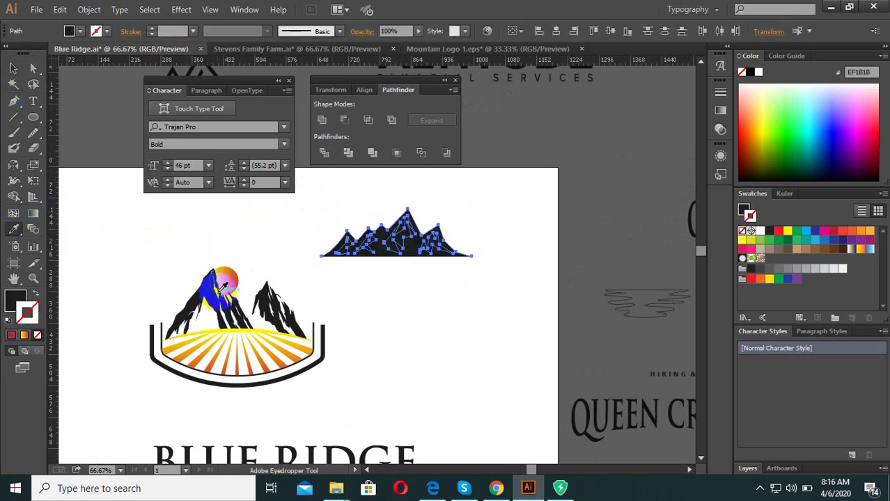
{"action": "left_click", "coordinate": [375, 259]}
Swap the black mountain range's fill and stroke so it becomes an outline.
{"action": "scroll", "coordinate": [376, 247], "scroll_direction": "up", "scroll_amount": 2}
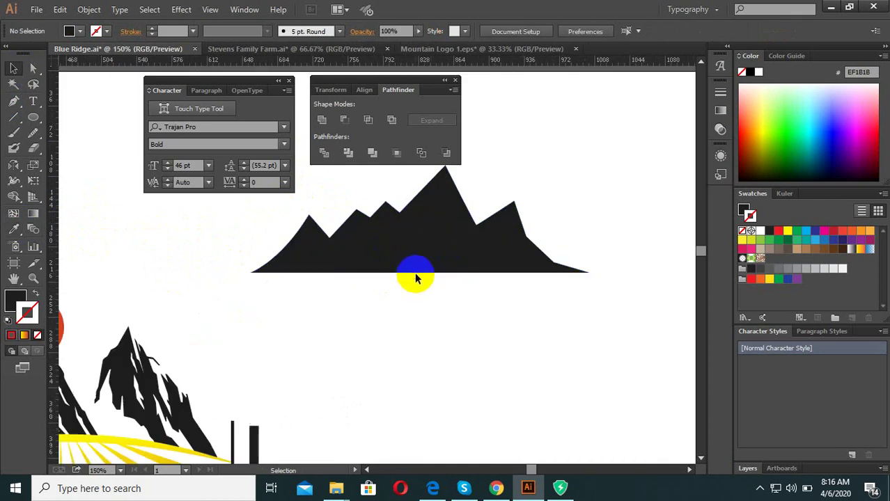
{"action": "left_click", "coordinate": [413, 268]}
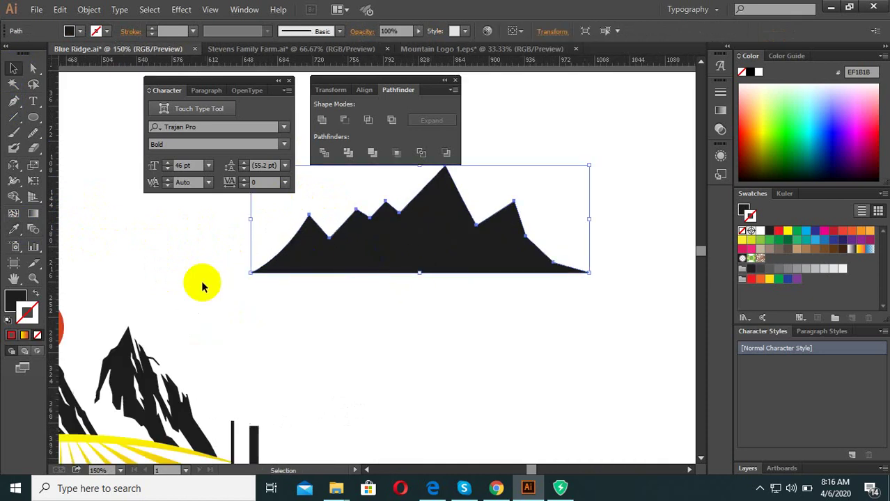
{"action": "left_click", "coordinate": [38, 299]}
{"action": "left_click", "coordinate": [470, 332]}
{"action": "scroll", "coordinate": [454, 321], "scroll_direction": "down", "scroll_amount": 2}
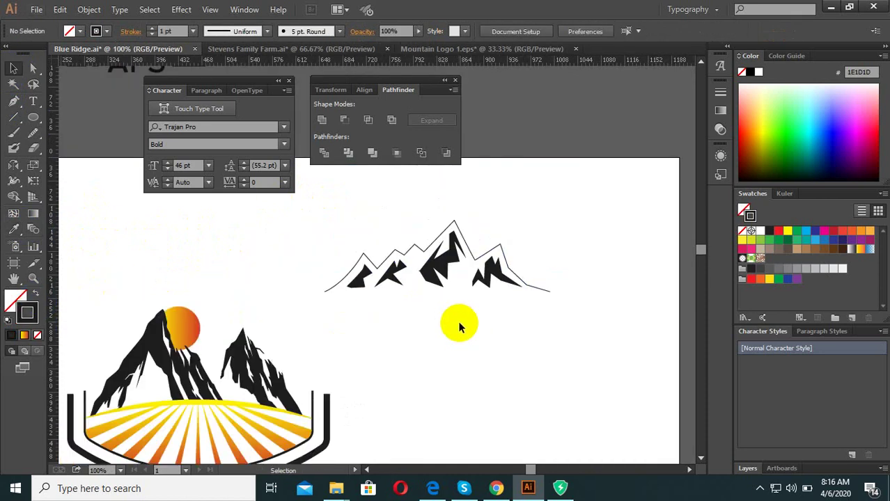
Set the mountain outline's stroke weight to 2 pt, then deselect it.
{"action": "left_click", "coordinate": [423, 252]}
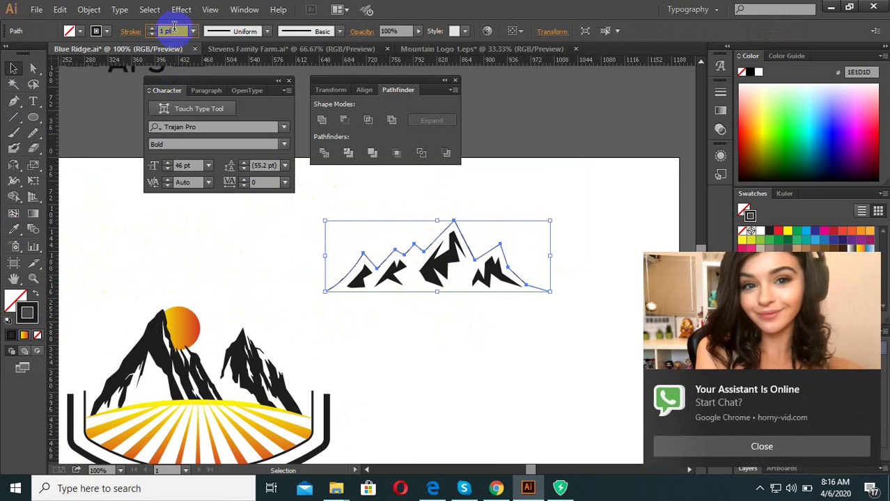
{"action": "left_click", "coordinate": [865, 384]}
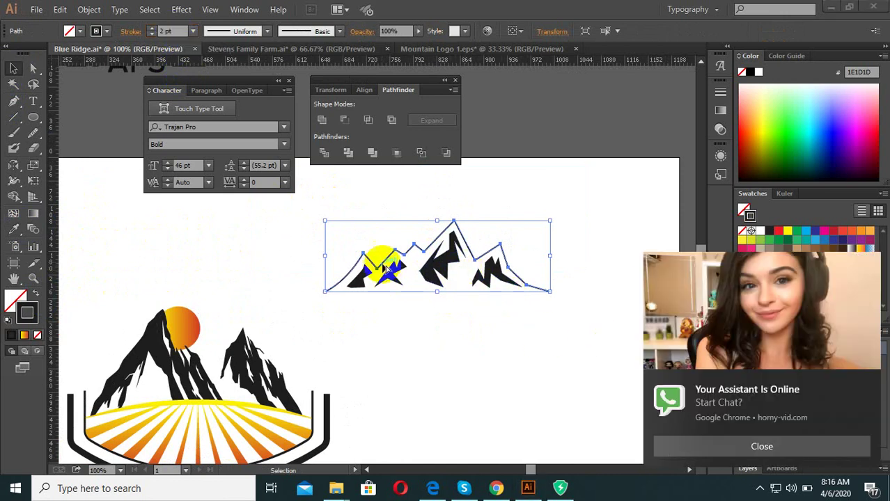
{"action": "scroll", "coordinate": [387, 249], "scroll_direction": "up", "scroll_amount": 1}
{"action": "scroll", "coordinate": [358, 279], "scroll_direction": "down", "scroll_amount": 2}
{"action": "scroll", "coordinate": [479, 286], "scroll_direction": "up", "scroll_amount": 2}
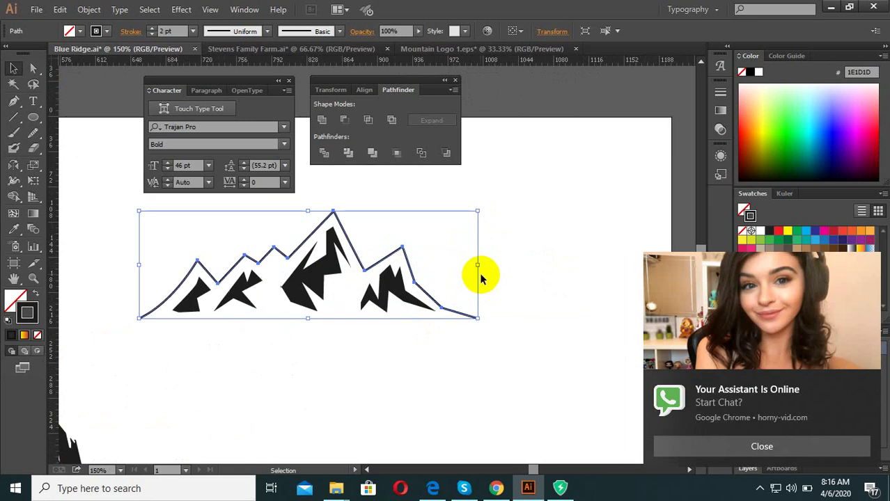
{"action": "scroll", "coordinate": [425, 306], "scroll_direction": "down", "scroll_amount": 3}
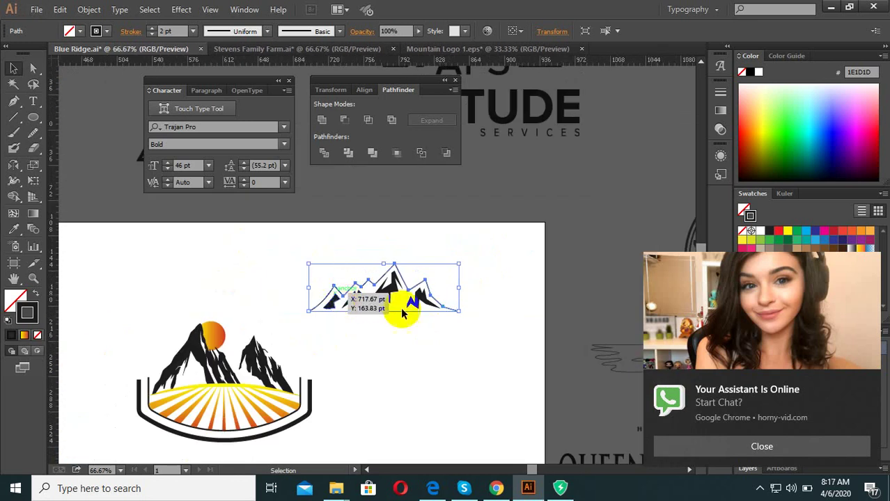
{"action": "scroll", "coordinate": [400, 309], "scroll_direction": "up", "scroll_amount": 3}
{"action": "scroll", "coordinate": [348, 308], "scroll_direction": "up", "scroll_amount": 1}
{"action": "scroll", "coordinate": [358, 324], "scroll_direction": "down", "scroll_amount": 1}
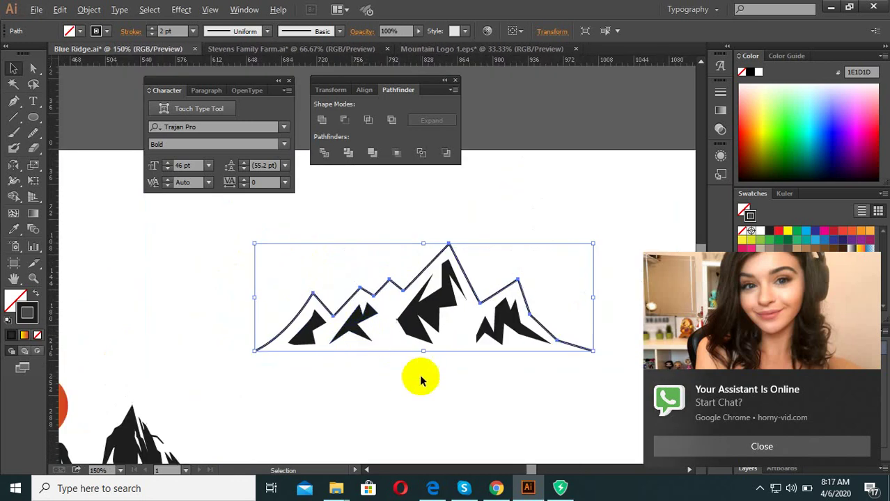
{"action": "scroll", "coordinate": [424, 377], "scroll_direction": "down", "scroll_amount": 1}
{"action": "left_click", "coordinate": [435, 403]}
{"action": "scroll", "coordinate": [436, 403], "scroll_direction": "down", "scroll_amount": 1}
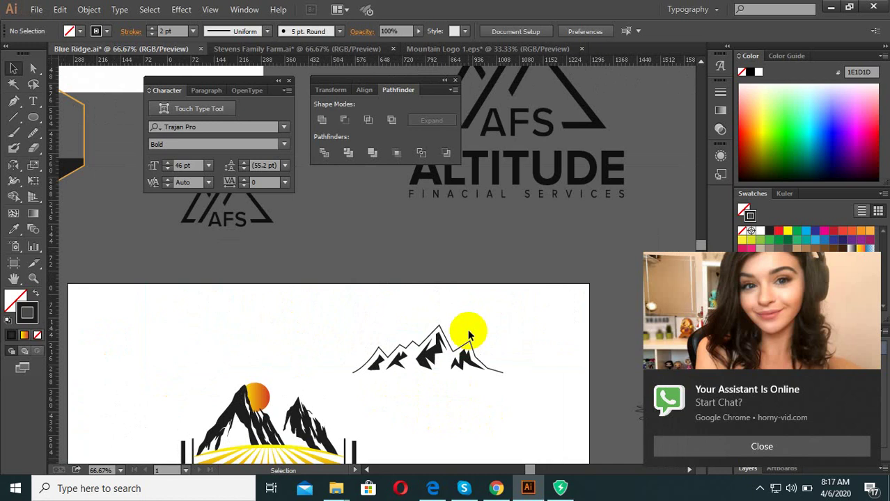
Drag the outlined mountain range up above the Blue Ridge artboard.
{"action": "scroll", "coordinate": [467, 328], "scroll_direction": "down", "scroll_amount": 1}
{"action": "scroll", "coordinate": [397, 442], "scroll_direction": "up", "scroll_amount": 1}
{"action": "scroll", "coordinate": [348, 356], "scroll_direction": "up", "scroll_amount": 1}
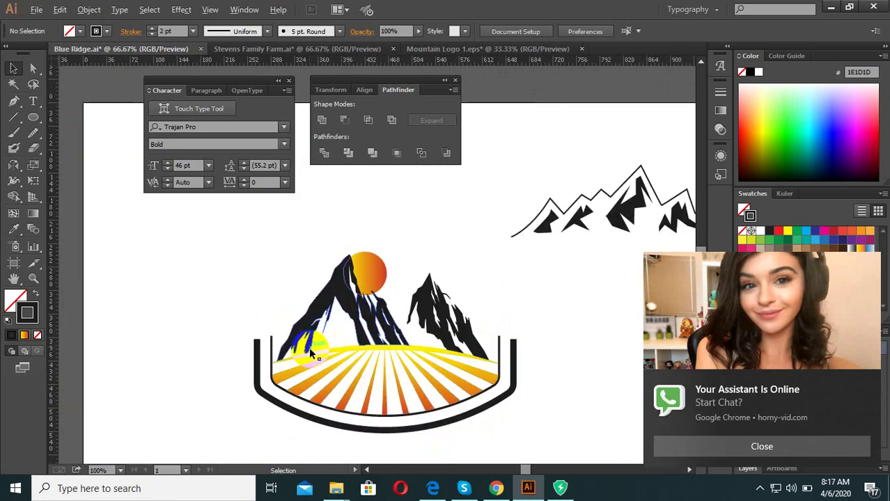
{"action": "scroll", "coordinate": [309, 347], "scroll_direction": "down", "scroll_amount": 1}
{"action": "left_click", "coordinate": [496, 237]}
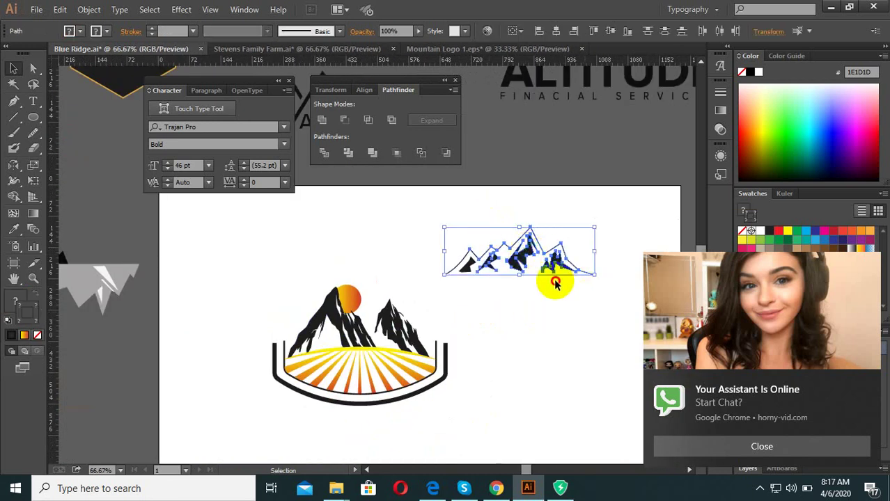
{"action": "left_click_drag", "start_coordinate": [522, 256], "coordinate": [527, 143]}
{"action": "left_click", "coordinate": [546, 232]}
Select the U-shaped badge frame on the artboard.
{"action": "scroll", "coordinate": [348, 347], "scroll_direction": "up", "scroll_amount": 3}
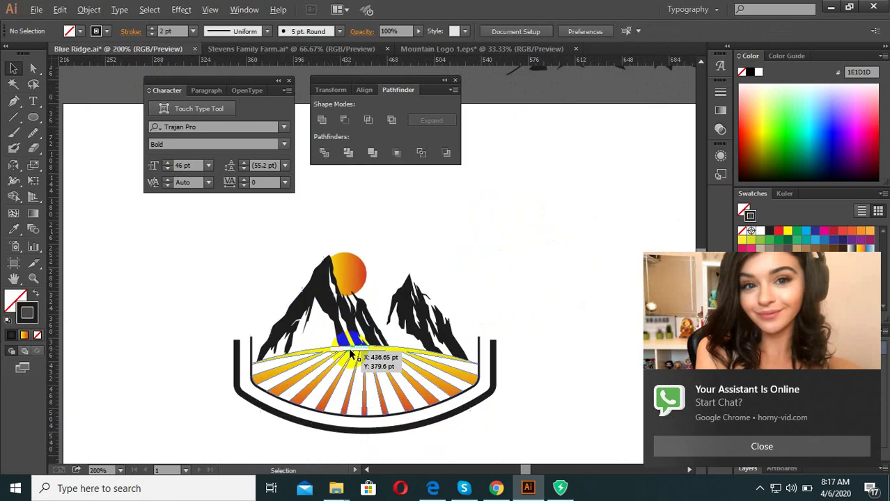
{"action": "left_click_drag", "start_coordinate": [348, 346], "coordinate": [406, 232]}
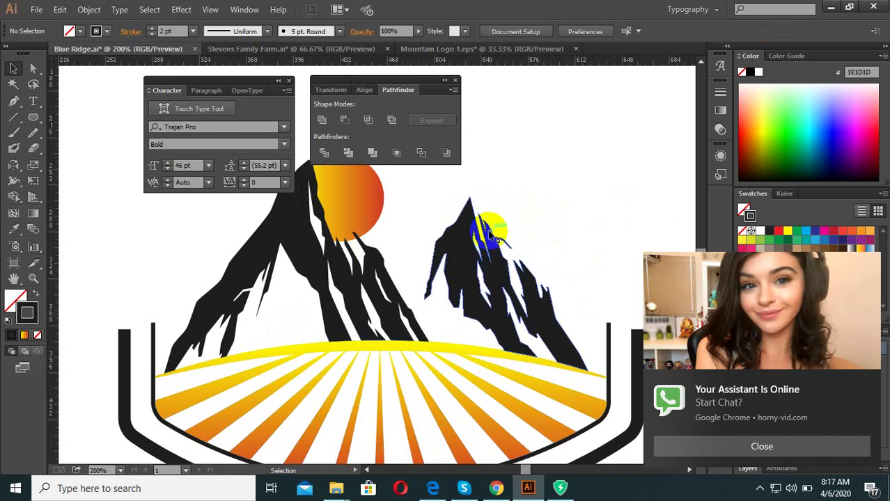
{"action": "scroll", "coordinate": [453, 258], "scroll_direction": "down", "scroll_amount": 2}
{"action": "scroll", "coordinate": [393, 330], "scroll_direction": "down", "scroll_amount": 2}
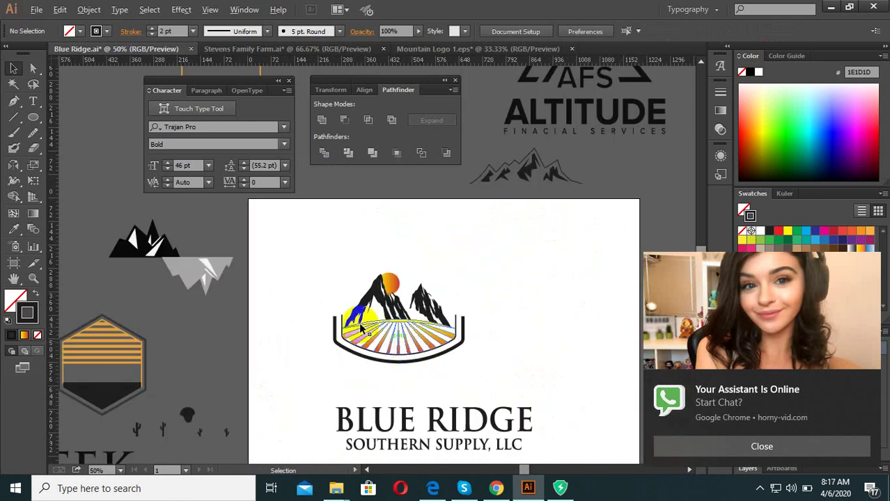
{"action": "scroll", "coordinate": [474, 334], "scroll_direction": "up", "scroll_amount": 2}
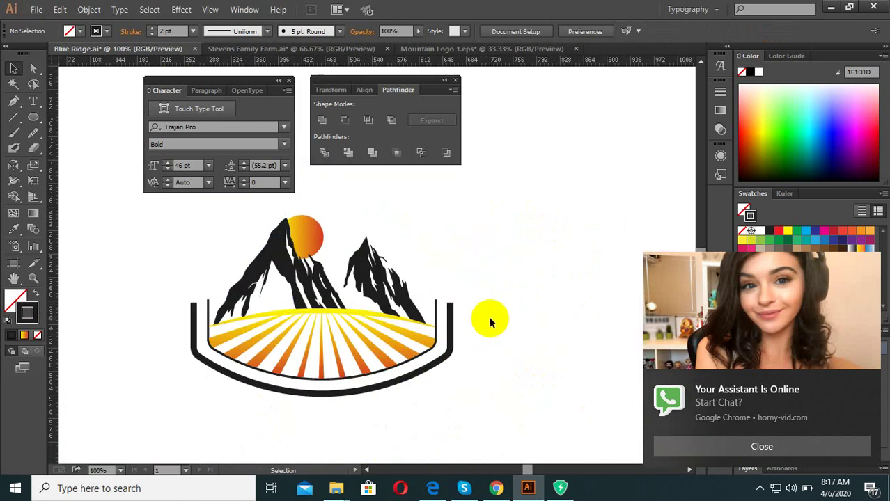
{"action": "left_click", "coordinate": [440, 301]}
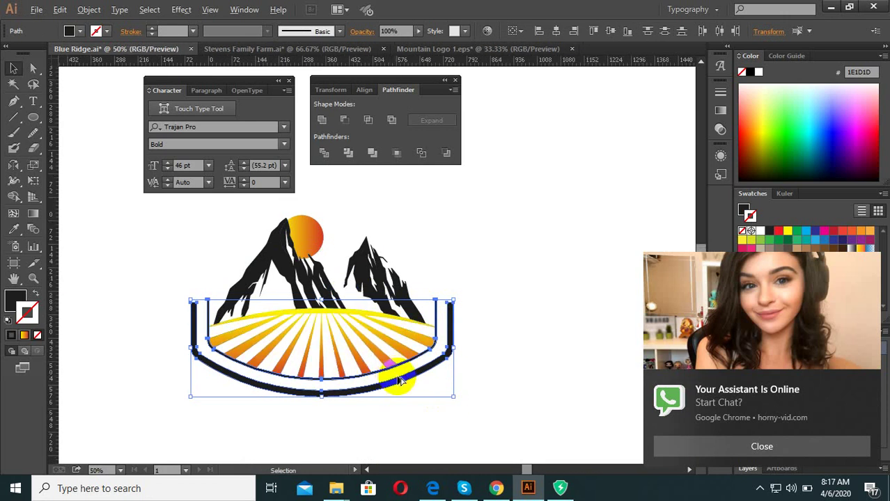
Place a copy of the U-shaped frame above the mountains, rotated 180° into an arch.
{"action": "scroll", "coordinate": [394, 369], "scroll_direction": "down", "scroll_amount": 2}
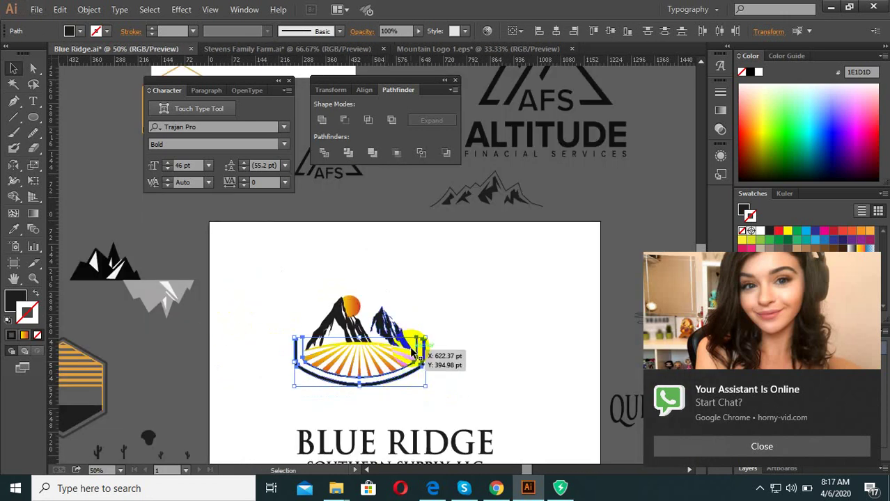
{"action": "left_click_drag", "start_coordinate": [415, 352], "coordinate": [415, 261]}
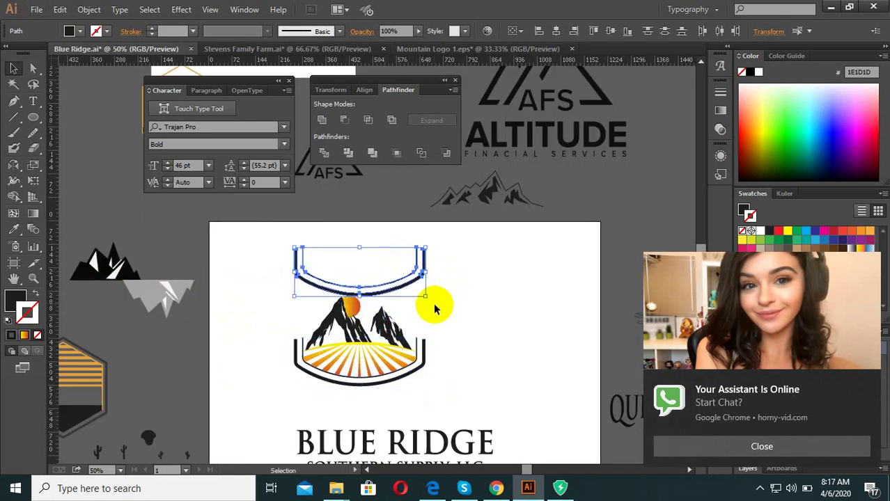
{"action": "scroll", "coordinate": [435, 308], "scroll_direction": "up", "scroll_amount": 2}
{"action": "left_click_drag", "start_coordinate": [457, 322], "coordinate": [164, 249]}
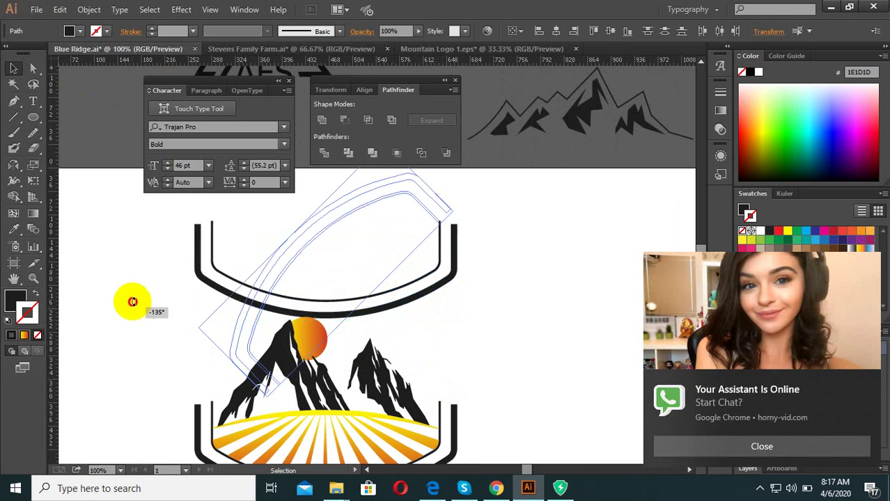
{"action": "scroll", "coordinate": [438, 275], "scroll_direction": "down", "scroll_amount": 2}
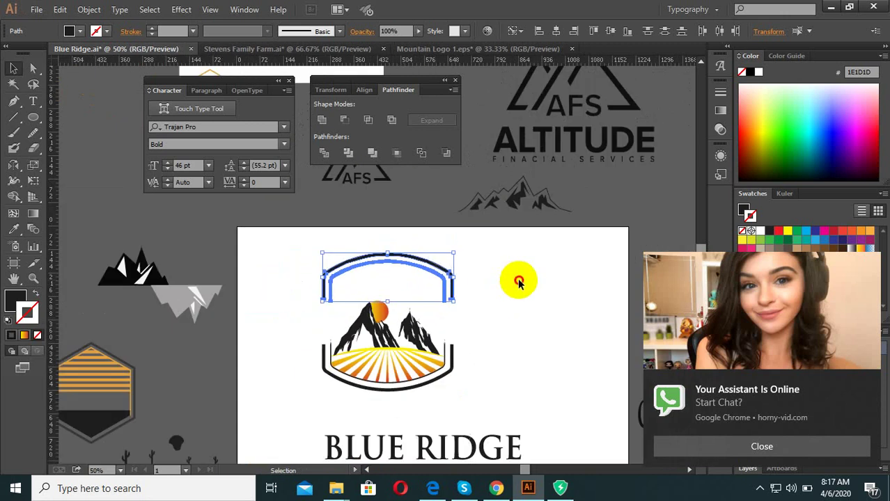
{"action": "left_click", "coordinate": [509, 301]}
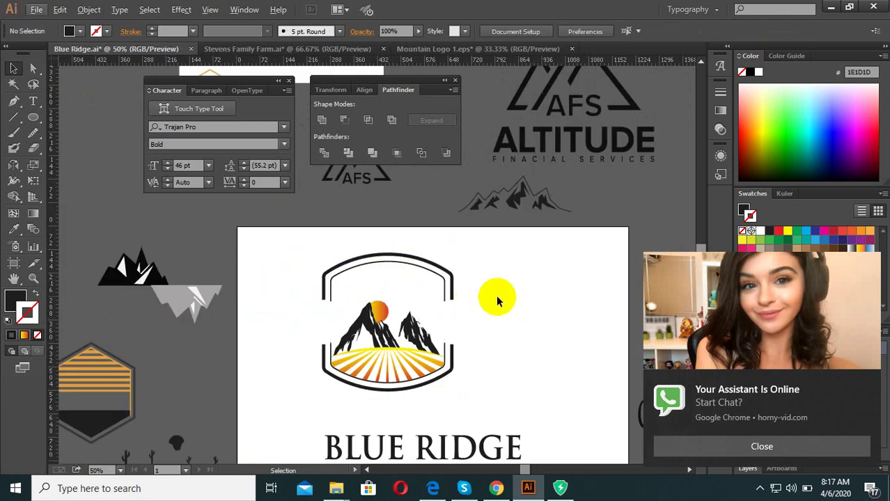
{"action": "scroll", "coordinate": [378, 288], "scroll_direction": "up", "scroll_amount": 1}
Bring the small line marks from the Queen Creek logo into the top of the badge.
{"action": "scroll", "coordinate": [357, 295], "scroll_direction": "down", "scroll_amount": 2}
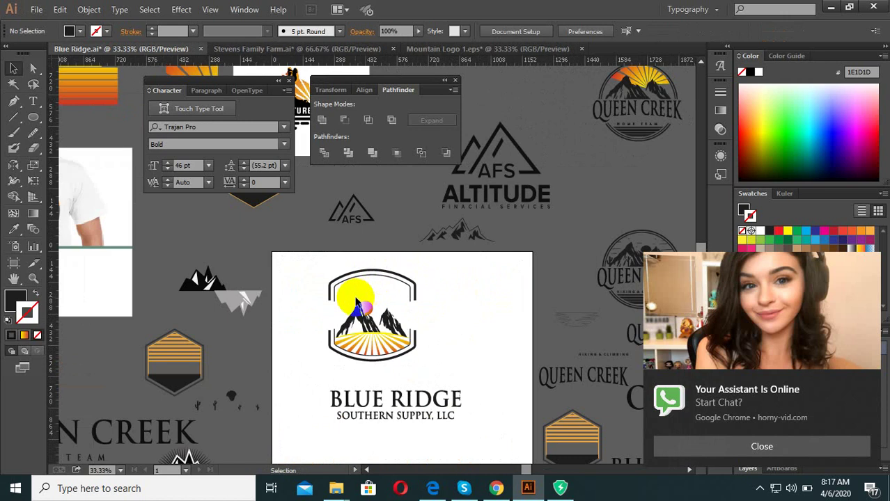
{"action": "scroll", "coordinate": [356, 301], "scroll_direction": "down", "scroll_amount": 1}
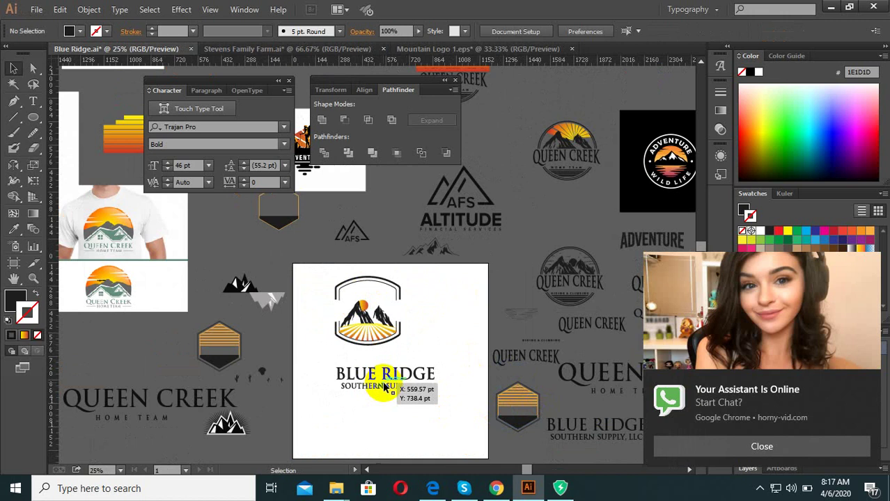
{"action": "scroll", "coordinate": [394, 299], "scroll_direction": "down", "scroll_amount": 1}
{"action": "scroll", "coordinate": [523, 251], "scroll_direction": "up", "scroll_amount": 2}
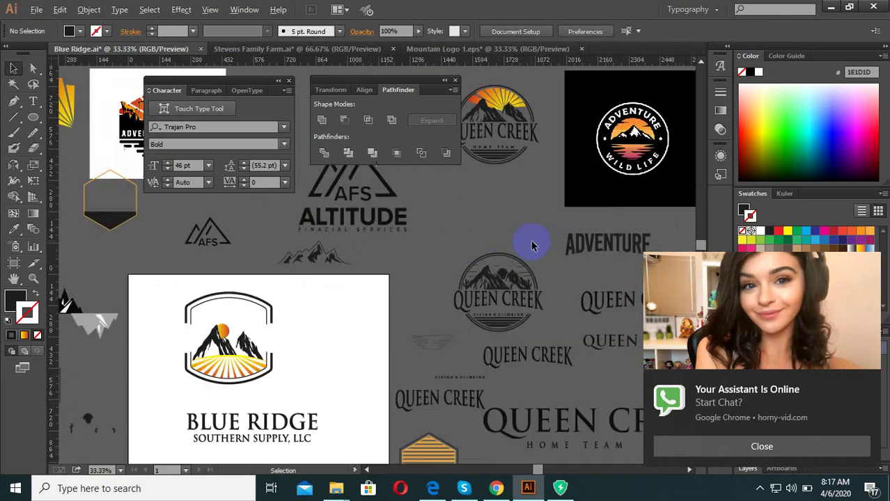
{"action": "scroll", "coordinate": [531, 258], "scroll_direction": "up", "scroll_amount": 1}
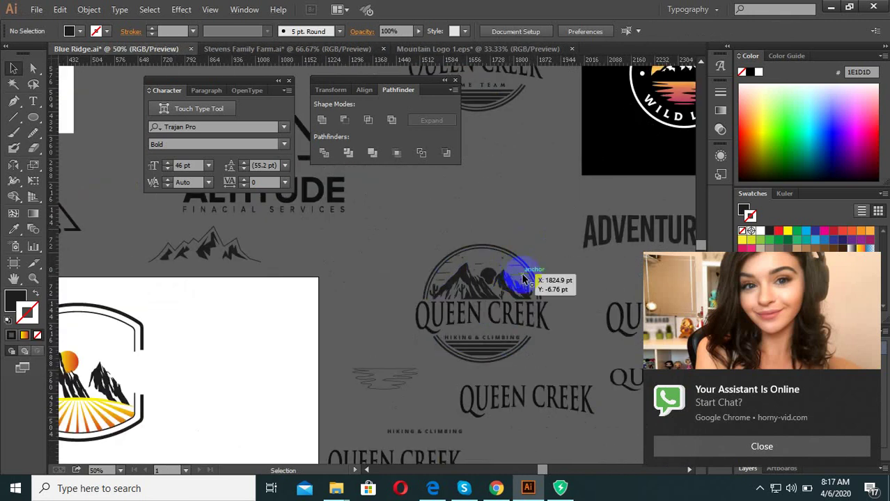
{"action": "mouse_move", "coordinate": [522, 278]}
{"action": "left_mouse_down"}
{"action": "mouse_move", "coordinate": [264, 368]}
{"action": "mouse_move", "coordinate": [516, 308]}
{"action": "left_mouse_up"}
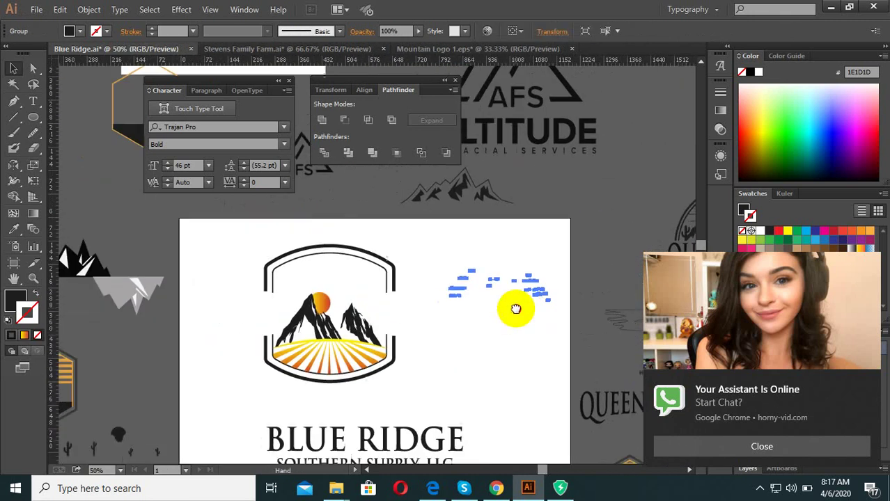
{"action": "left_click", "coordinate": [471, 294]}
{"action": "left_click_drag", "start_coordinate": [457, 293], "coordinate": [279, 289]}
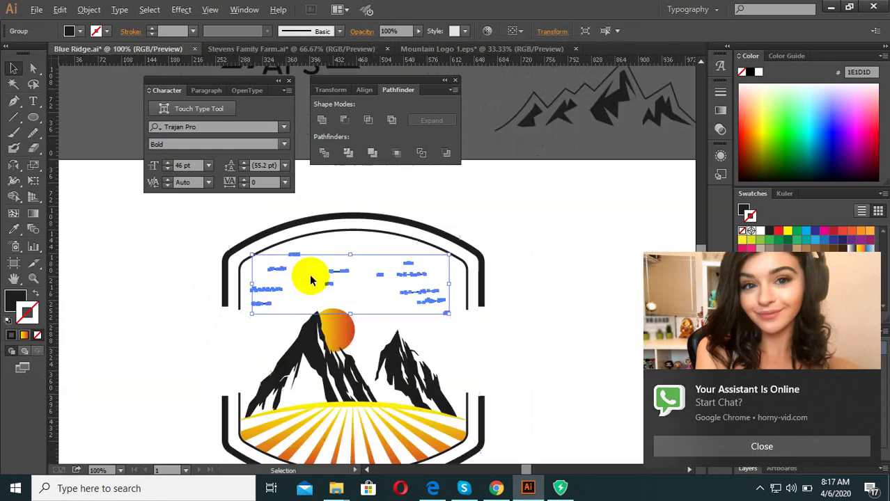
Stretch the sky-lines group wider across the badge and nudge one line.
{"action": "scroll", "coordinate": [298, 288], "scroll_direction": "up", "scroll_amount": 2}
{"action": "left_click", "coordinate": [446, 316]}
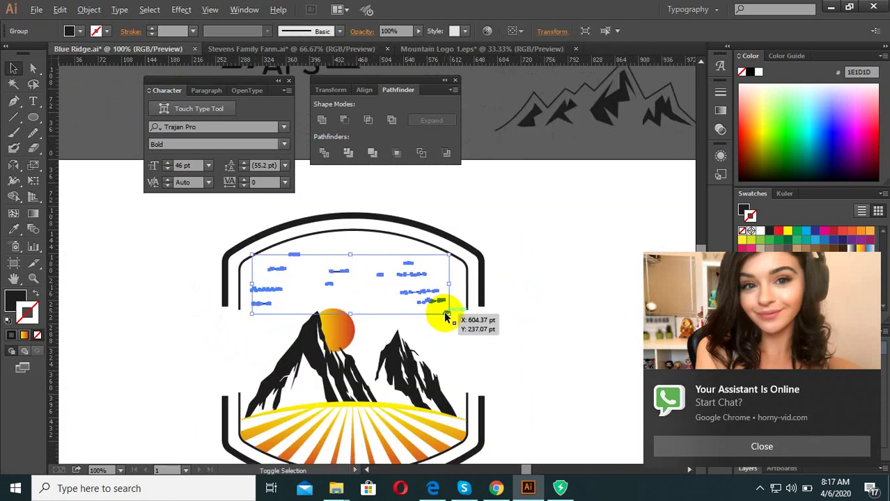
{"action": "left_click", "coordinate": [452, 322]}
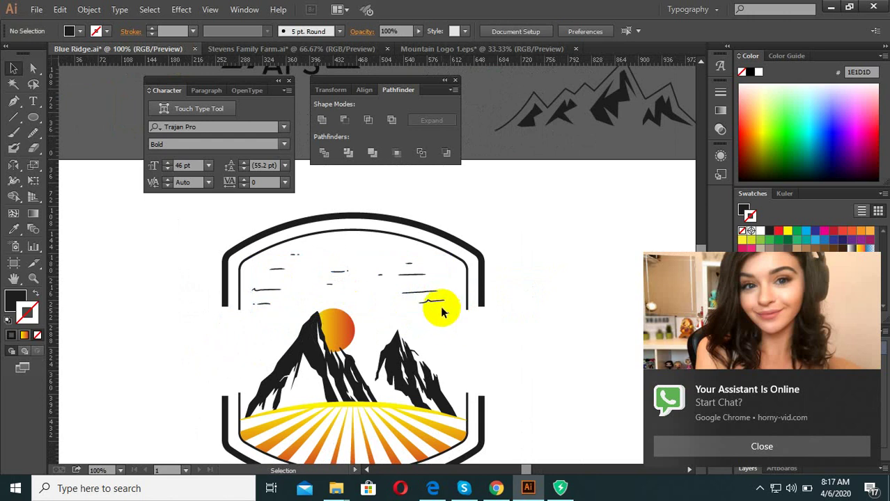
{"action": "left_click", "coordinate": [446, 316]}
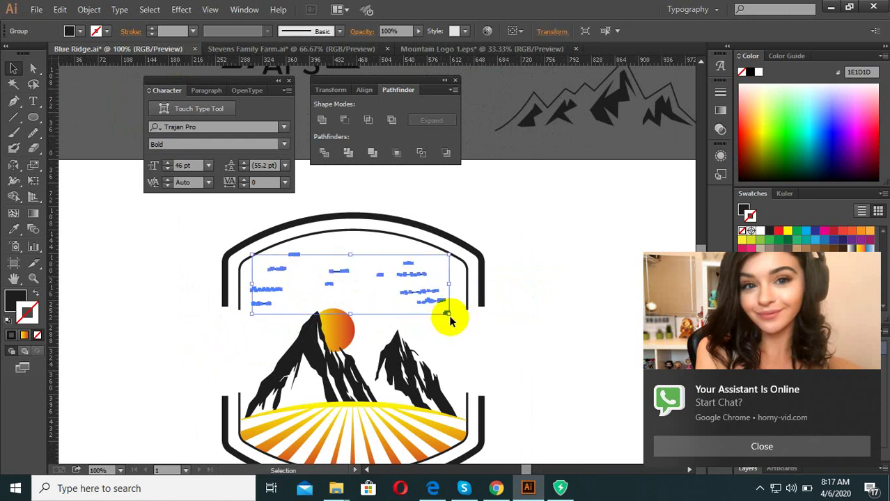
{"action": "left_click_drag", "start_coordinate": [447, 315], "coordinate": [459, 322]}
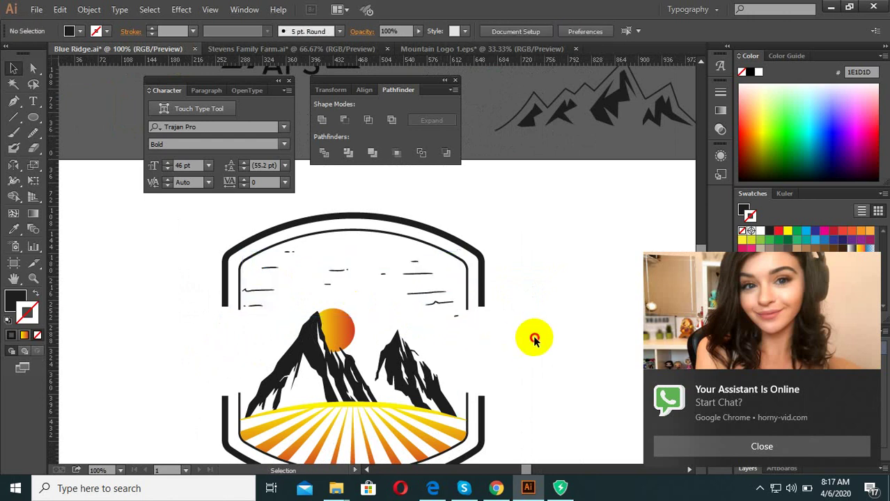
{"action": "scroll", "coordinate": [436, 302], "scroll_direction": "up", "scroll_amount": 3}
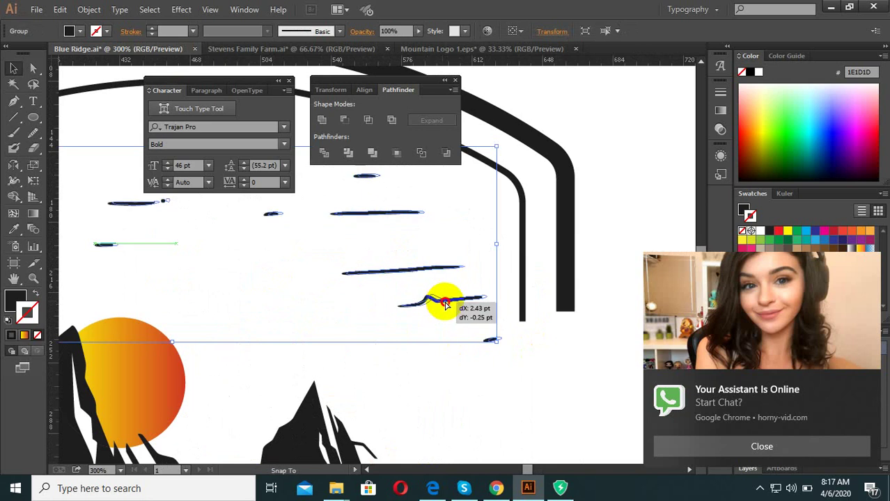
{"action": "left_click_drag", "start_coordinate": [441, 309], "coordinate": [452, 299]}
{"action": "scroll", "coordinate": [452, 300], "scroll_direction": "down", "scroll_amount": 3}
Marquee-select the inner arch together with the sky lines, then clear the selection.
{"action": "mouse_move", "coordinate": [584, 372]}
{"action": "left_mouse_down"}
{"action": "mouse_move", "coordinate": [484, 331]}
{"action": "mouse_move", "coordinate": [299, 328]}
{"action": "mouse_move", "coordinate": [308, 364]}
{"action": "left_mouse_up"}
{"action": "scroll", "coordinate": [307, 331], "scroll_direction": "up", "scroll_amount": 1}
{"action": "scroll", "coordinate": [308, 364], "scroll_direction": "down", "scroll_amount": 2, "text": "alt"}
{"action": "left_click", "coordinate": [268, 294]}
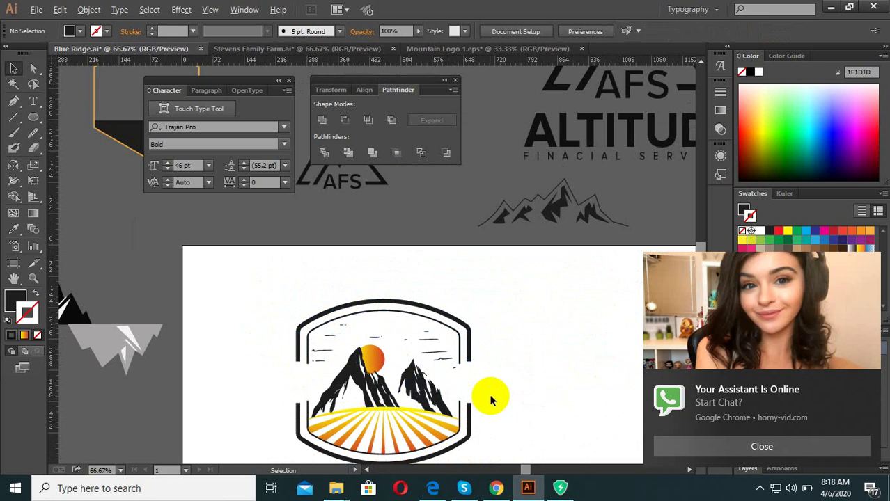
Move the inner arch and sky lines down slightly together.
{"action": "left_click", "coordinate": [467, 359]}
{"action": "scroll", "coordinate": [459, 362], "scroll_direction": "up", "scroll_amount": 2}
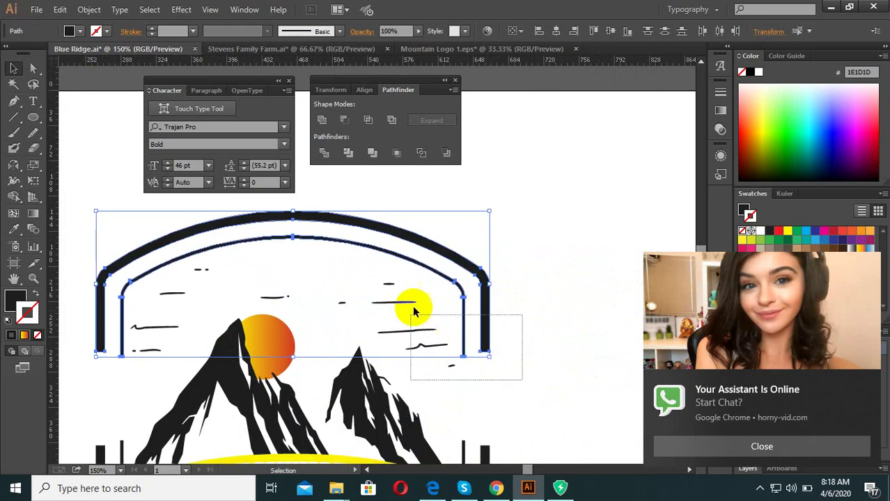
{"action": "left_click_drag", "start_coordinate": [519, 377], "coordinate": [414, 310]}
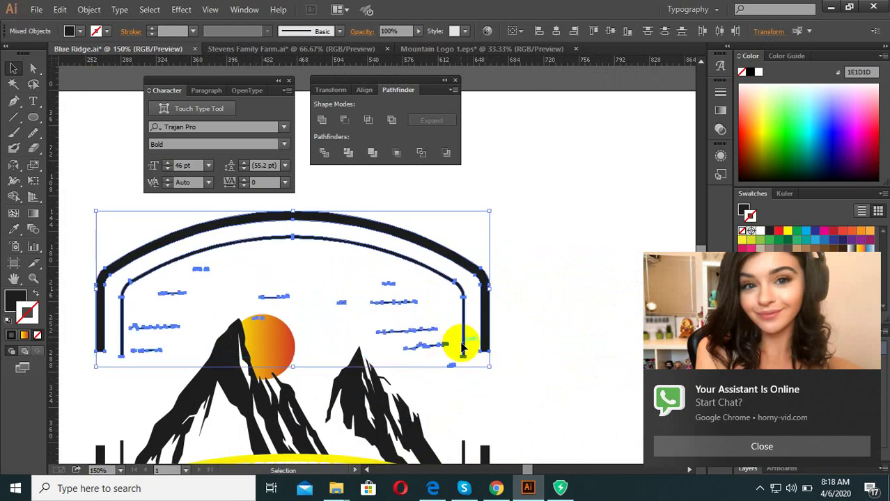
{"action": "left_click_drag", "start_coordinate": [462, 346], "coordinate": [463, 366]}
{"action": "left_click", "coordinate": [278, 340]}
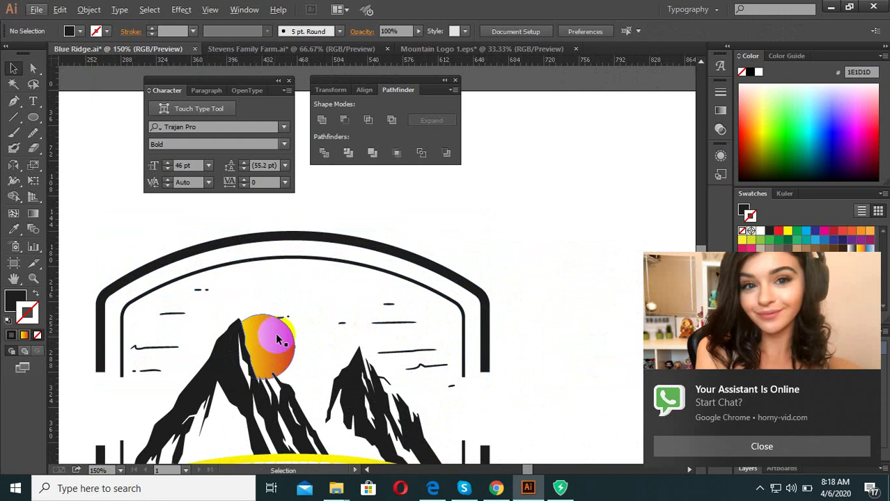
Inside the sky-lines group, move the lines overlapping the sun up above it.
{"action": "double_click", "coordinate": [282, 321]}
{"action": "scroll", "coordinate": [278, 317], "scroll_direction": "up", "scroll_amount": 1}
{"action": "left_click_drag", "start_coordinate": [337, 367], "coordinate": [235, 277]}
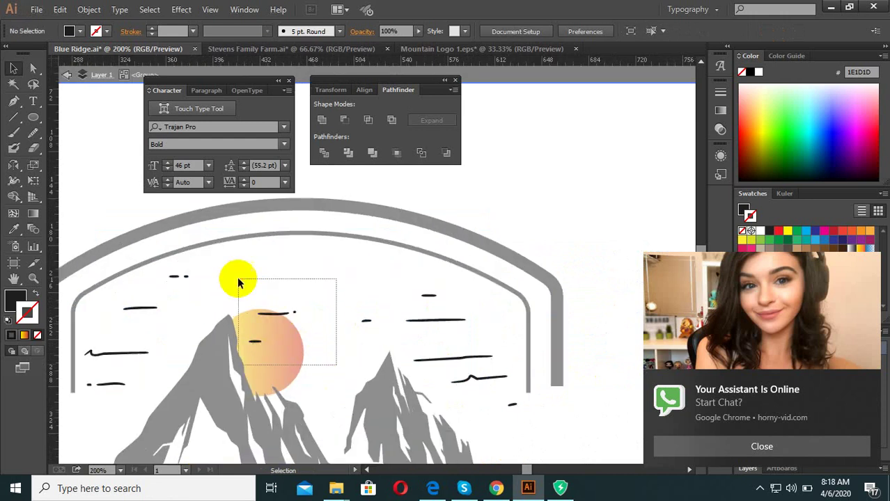
{"action": "left_click", "coordinate": [312, 363]}
{"action": "left_click_drag", "start_coordinate": [312, 363], "coordinate": [201, 273]}
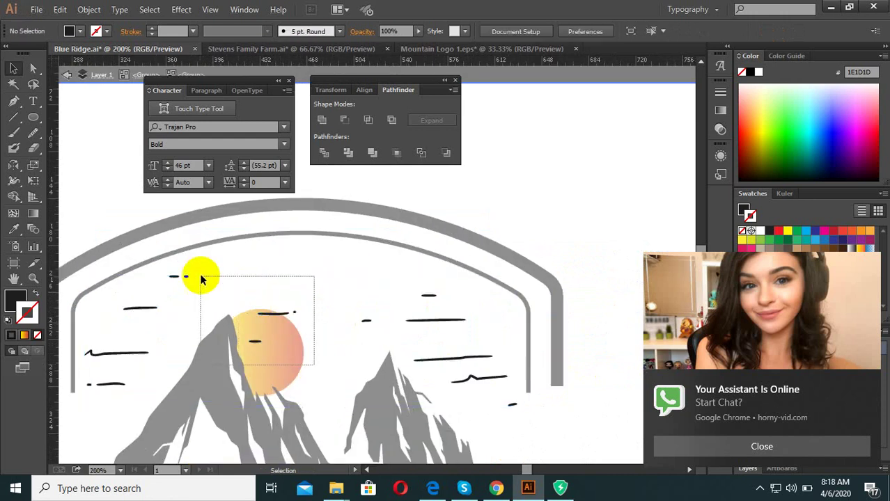
{"action": "left_click_drag", "start_coordinate": [280, 318], "coordinate": [323, 274]}
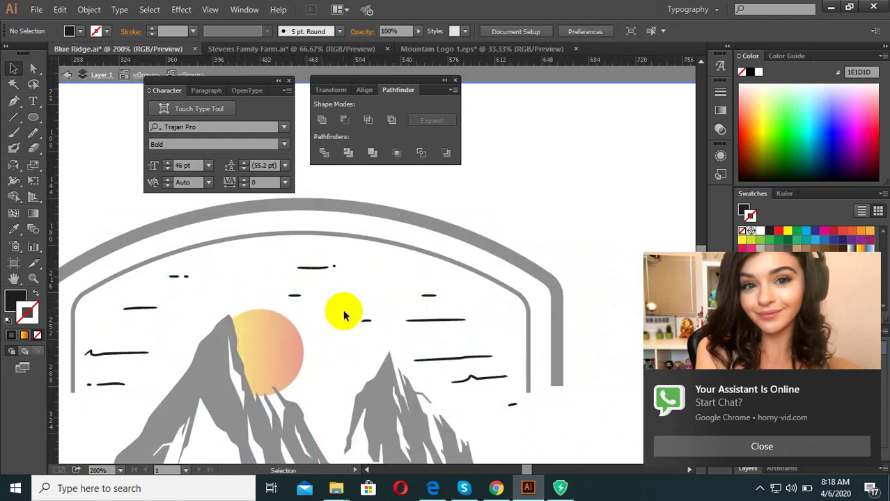
{"action": "scroll", "coordinate": [342, 312], "scroll_direction": "down", "scroll_amount": 3}
{"action": "key", "text": "Escape"}
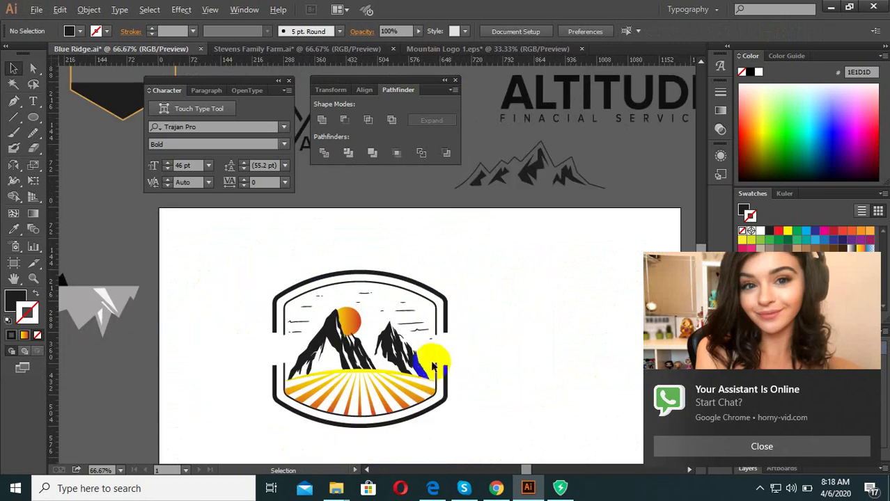
{"action": "scroll", "coordinate": [285, 380], "scroll_direction": "up", "scroll_amount": 1}
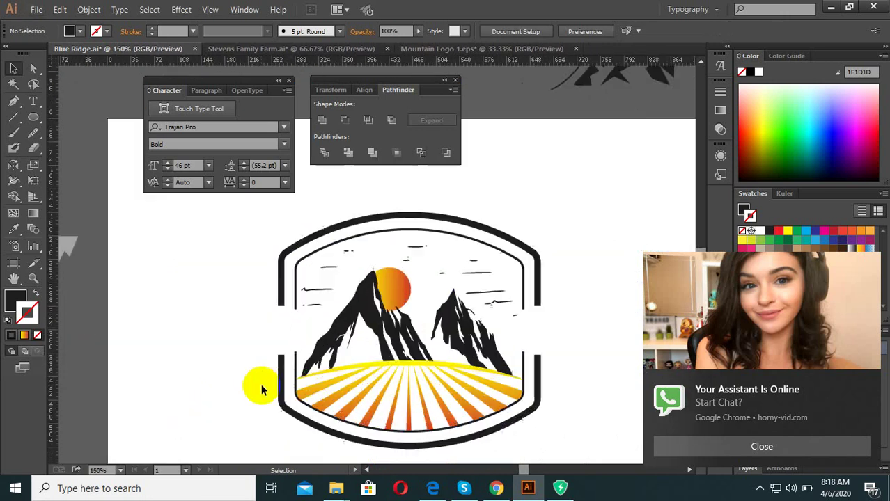
{"action": "scroll", "coordinate": [261, 384], "scroll_direction": "up", "scroll_amount": 1}
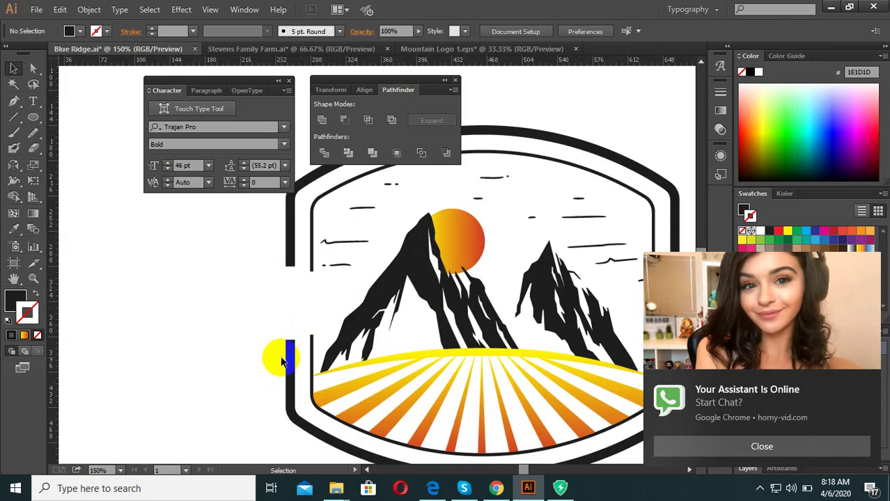
Draw a thin rectangle bar along the badge's left edge.
{"action": "left_click", "coordinate": [36, 120]}
{"action": "left_click", "coordinate": [72, 119]}
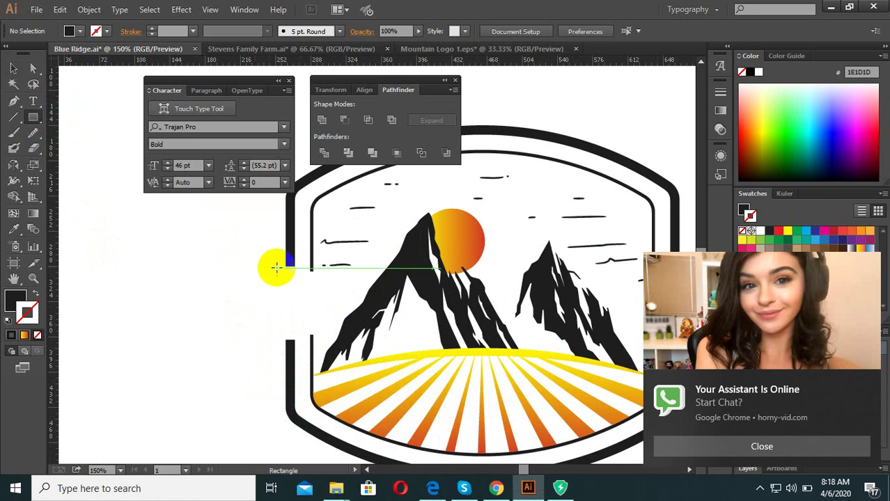
{"action": "left_click_drag", "start_coordinate": [284, 266], "coordinate": [294, 341]}
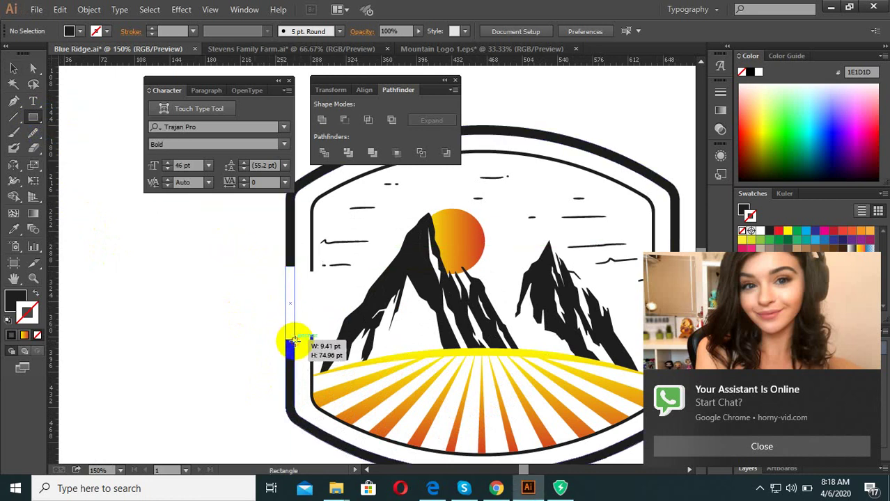
{"action": "left_click", "coordinate": [13, 68]}
{"action": "left_click", "coordinate": [232, 360]}
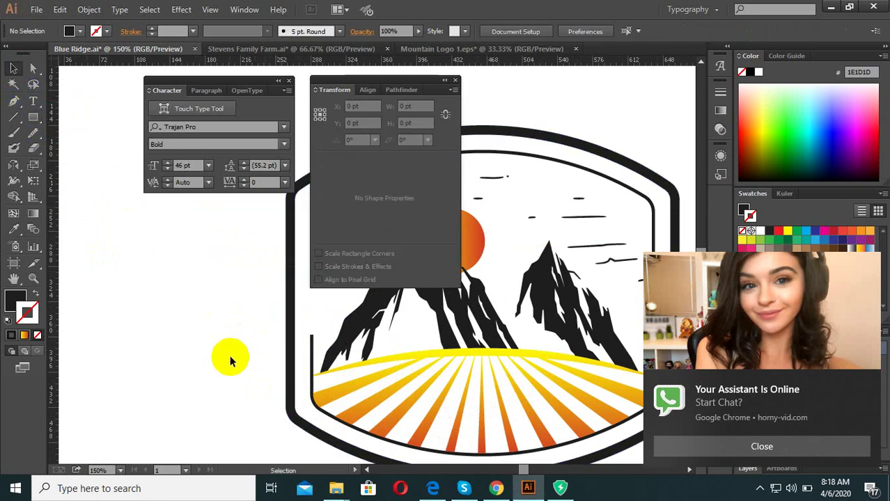
Shift the bar into the left frame gap and adjust its width.
{"action": "scroll", "coordinate": [271, 316], "scroll_direction": "up", "scroll_amount": 2}
{"action": "left_click", "coordinate": [278, 309]}
{"action": "scroll", "coordinate": [279, 309], "scroll_direction": "down", "scroll_amount": 2}
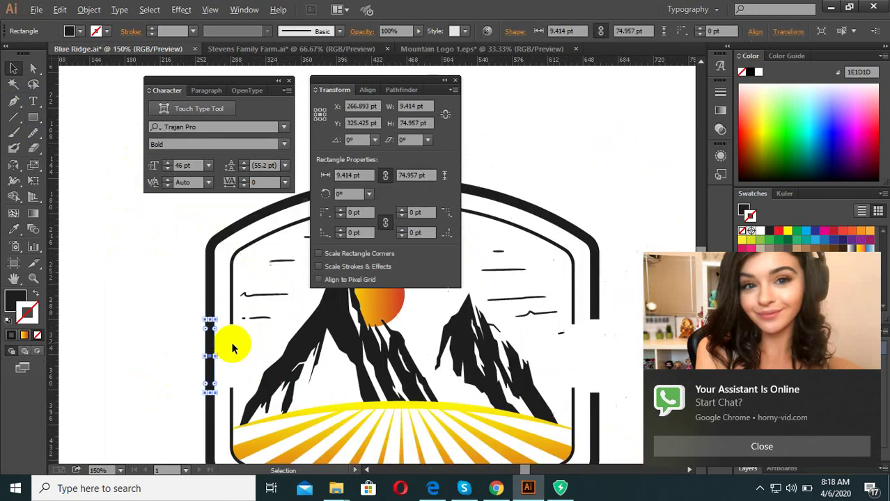
{"action": "scroll", "coordinate": [234, 342], "scroll_direction": "up", "scroll_amount": 2}
{"action": "mouse_move", "coordinate": [194, 354]}
{"action": "left_mouse_down"}
{"action": "mouse_move", "coordinate": [233, 341]}
{"action": "mouse_move", "coordinate": [225, 348]}
{"action": "mouse_move", "coordinate": [235, 385]}
{"action": "mouse_move", "coordinate": [223, 299]}
{"action": "left_mouse_up"}
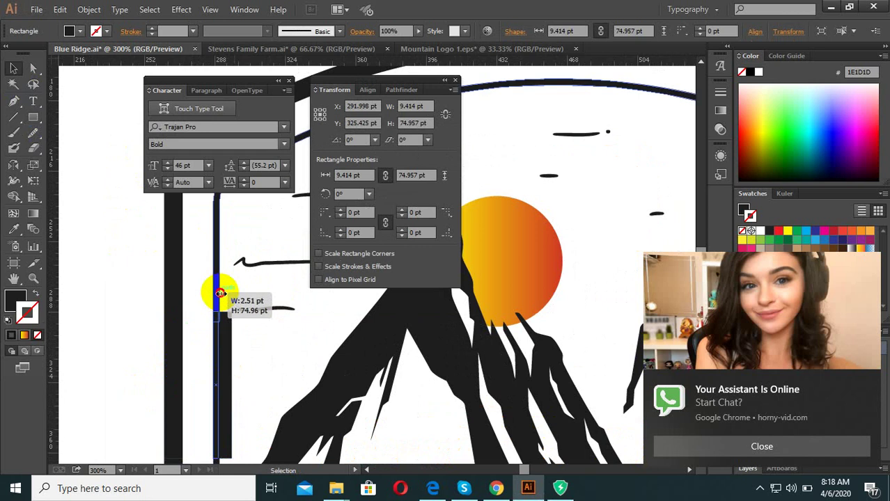
{"action": "left_click", "coordinate": [193, 307]}
{"action": "scroll", "coordinate": [207, 356], "scroll_direction": "down", "scroll_amount": 2}
{"action": "scroll", "coordinate": [207, 357], "scroll_direction": "up", "scroll_amount": 2}
{"action": "left_click", "coordinate": [198, 379]}
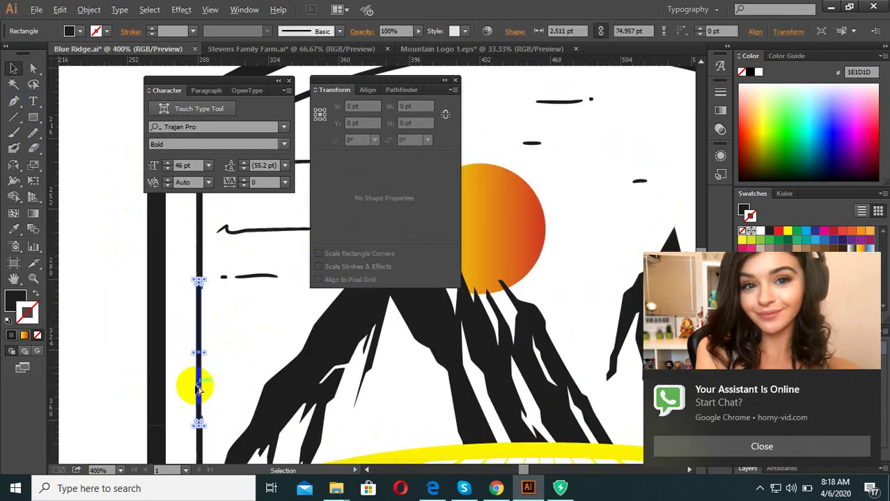
{"action": "scroll", "coordinate": [207, 352], "scroll_direction": "up", "scroll_amount": 2}
{"action": "scroll", "coordinate": [230, 246], "scroll_direction": "up", "scroll_amount": 1}
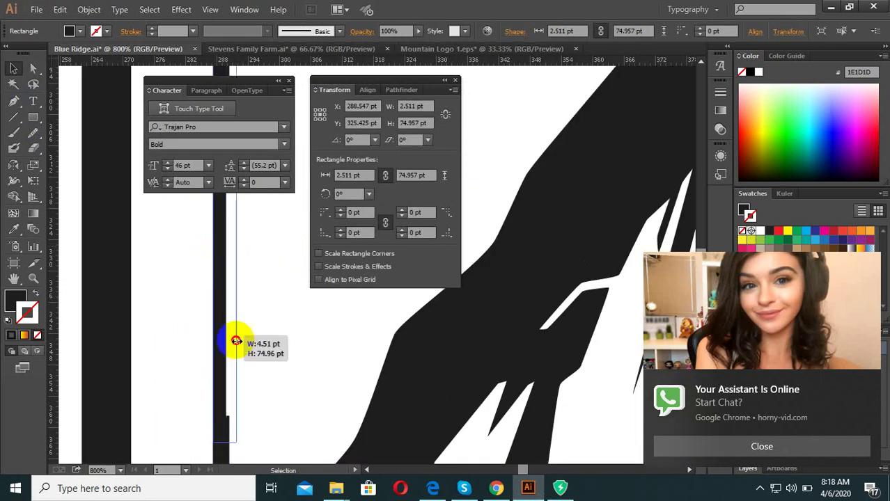
{"action": "left_click_drag", "start_coordinate": [225, 245], "coordinate": [229, 413]}
{"action": "left_click", "coordinate": [269, 357]}
{"action": "scroll", "coordinate": [237, 383], "scroll_direction": "down", "scroll_amount": 4}
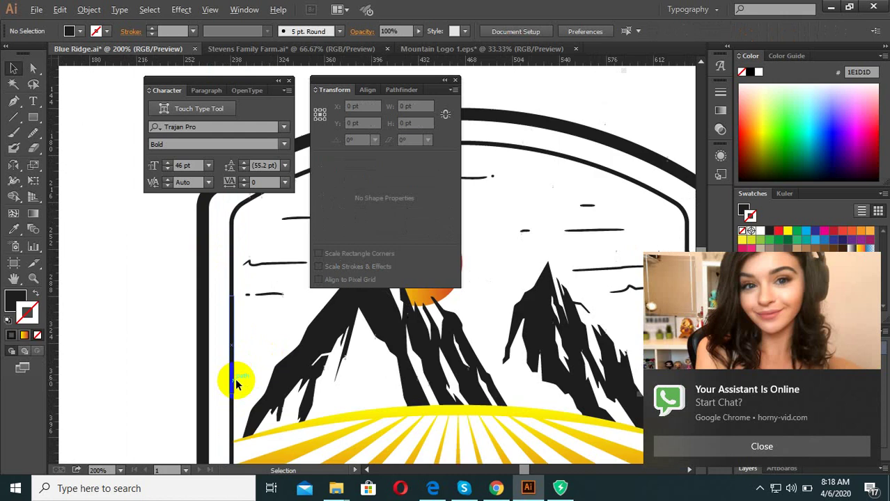
Alt-drag a copy of the bar across to the badge's right-side gap.
{"action": "left_click_drag", "start_coordinate": [249, 342], "coordinate": [136, 361]}
{"action": "scroll", "coordinate": [139, 362], "scroll_direction": "down", "scroll_amount": 2}
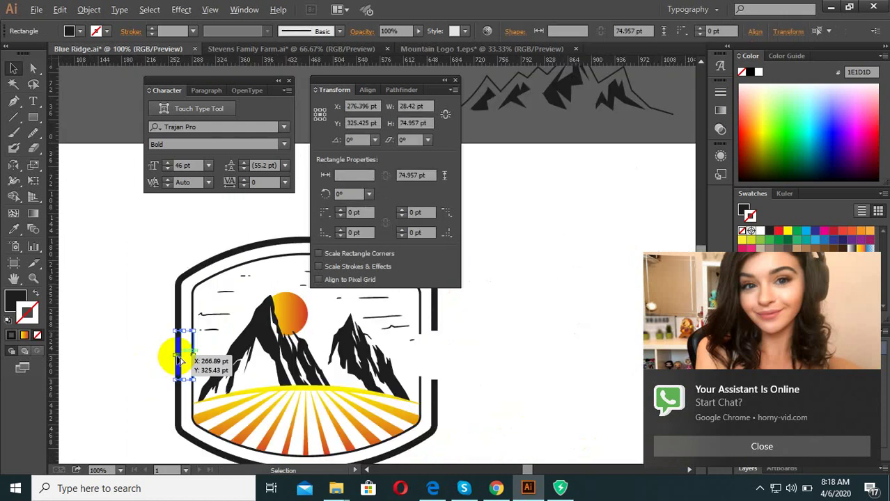
{"action": "left_click_drag", "start_coordinate": [190, 350], "coordinate": [429, 351]}
{"action": "scroll", "coordinate": [427, 344], "scroll_direction": "up", "scroll_amount": 2}
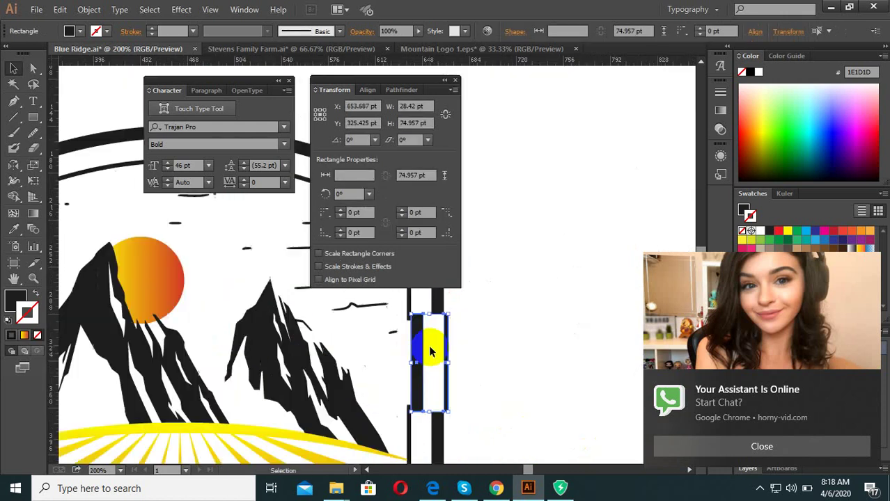
Preview a mirrored copy of the bar with Reflect, then undo it.
{"action": "left_click", "coordinate": [14, 166]}
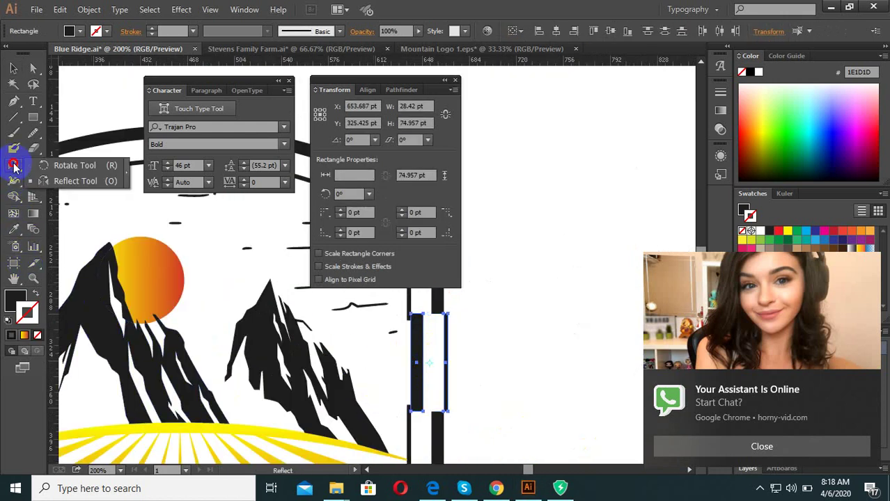
{"action": "left_click", "coordinate": [201, 304], "text": "alt"}
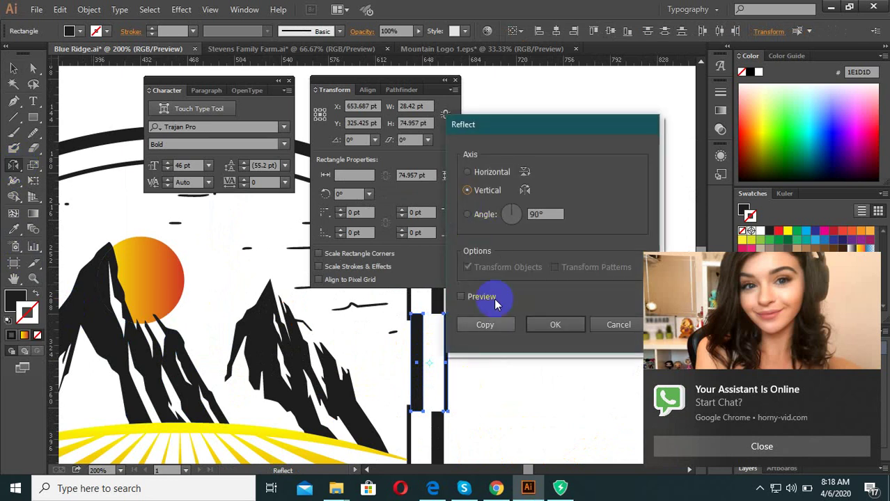
{"action": "left_click", "coordinate": [479, 298]}
{"action": "left_click", "coordinate": [485, 325]}
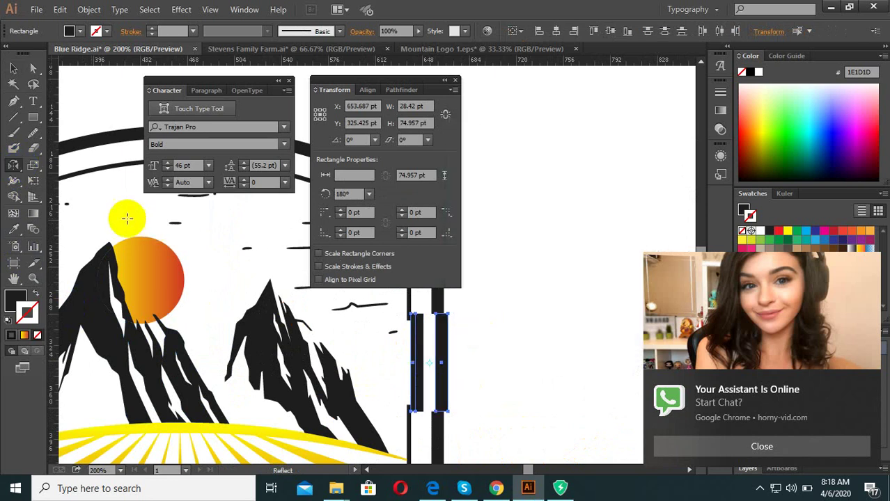
{"action": "left_click", "coordinate": [310, 336]}
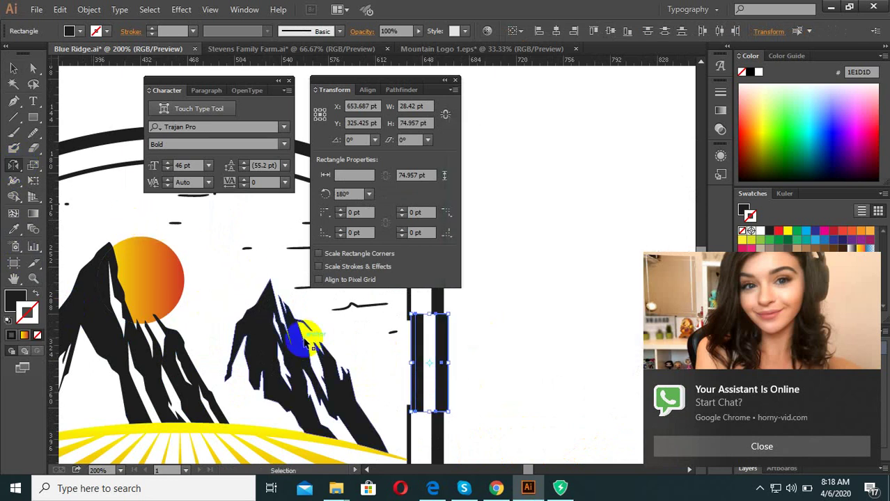
{"action": "key", "text": "ctrl+z"}
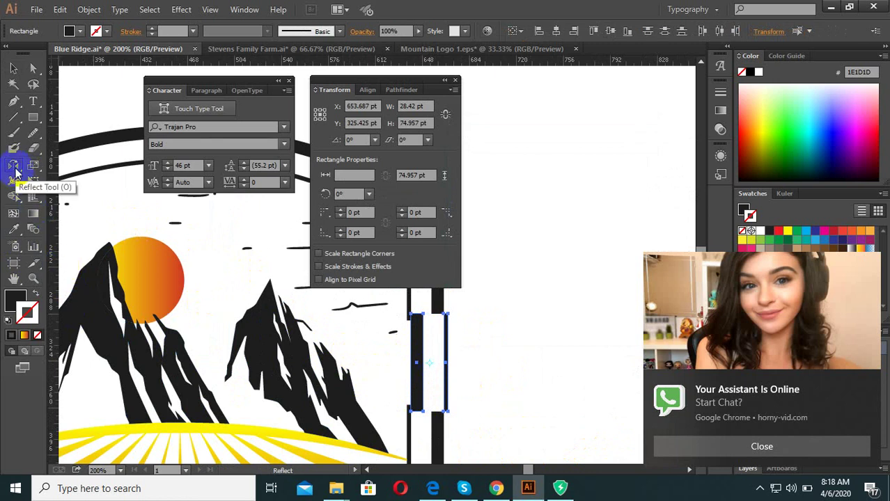
Reflect the bar across the vertical axis and return to the Selection tool.
{"action": "double_click", "coordinate": [16, 170]}
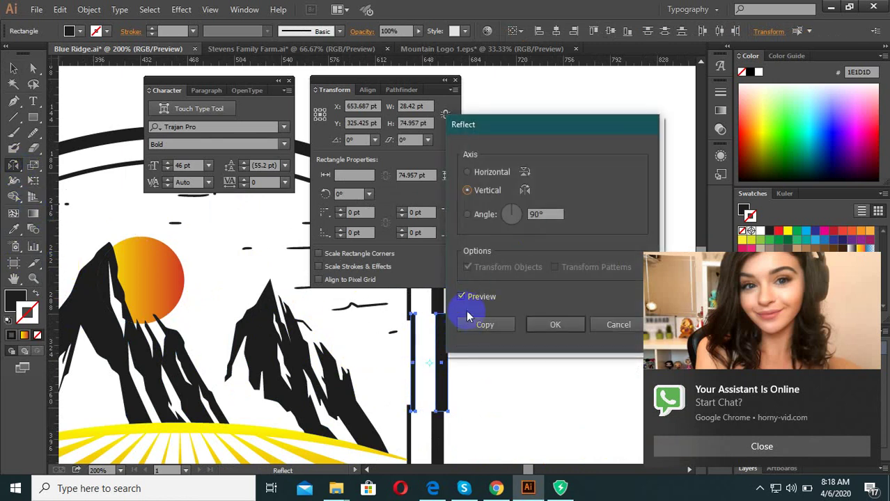
{"action": "left_click", "coordinate": [545, 327]}
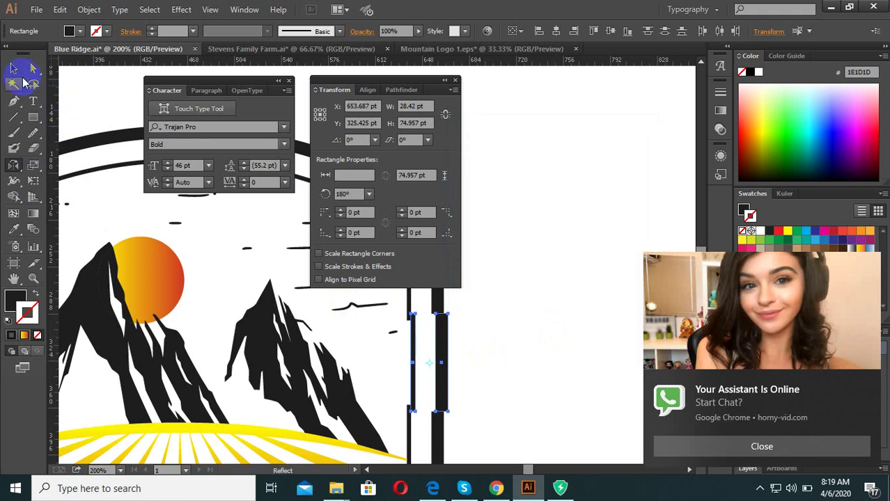
{"action": "key", "text": "v"}
{"action": "scroll", "coordinate": [422, 410], "scroll_direction": "up", "scroll_amount": 3}
Nudge the first black bar slightly to the left.
{"action": "scroll", "coordinate": [455, 332], "scroll_direction": "up", "scroll_amount": 2}
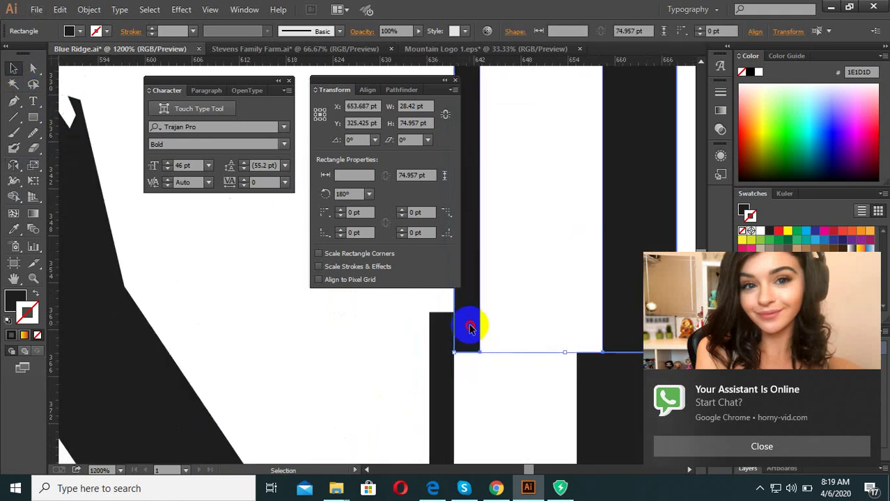
{"action": "left_click_drag", "start_coordinate": [470, 327], "coordinate": [447, 328]}
{"action": "left_click", "coordinate": [390, 396]}
{"action": "scroll", "coordinate": [429, 427], "scroll_direction": "down", "scroll_amount": 1}
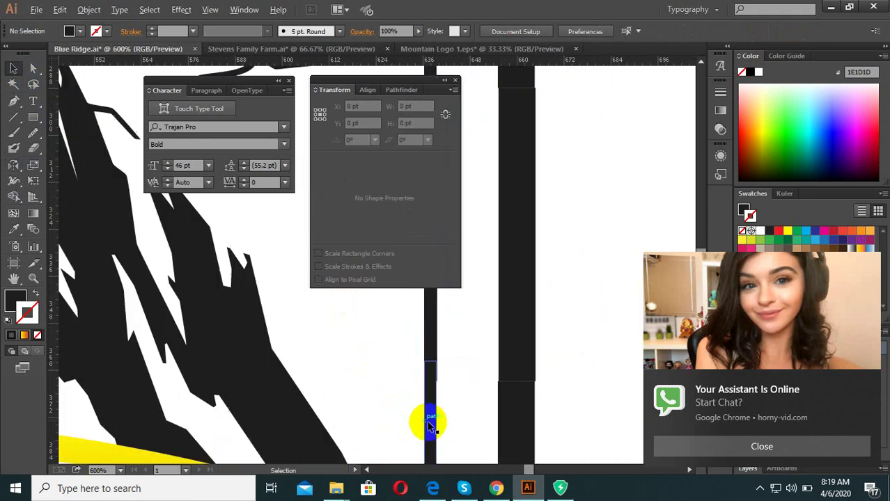
Resize the right black bar from its bottom-left corner.
{"action": "left_click", "coordinate": [512, 364]}
{"action": "scroll", "coordinate": [486, 411], "scroll_direction": "up", "scroll_amount": 1}
{"action": "scroll", "coordinate": [491, 401], "scroll_direction": "up", "scroll_amount": 1}
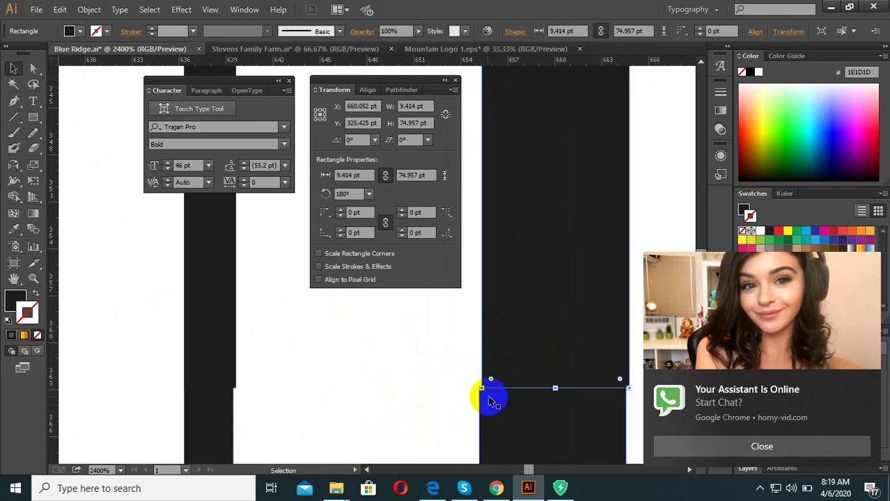
{"action": "left_click_drag", "start_coordinate": [481, 390], "coordinate": [478, 396]}
{"action": "left_click", "coordinate": [453, 431]}
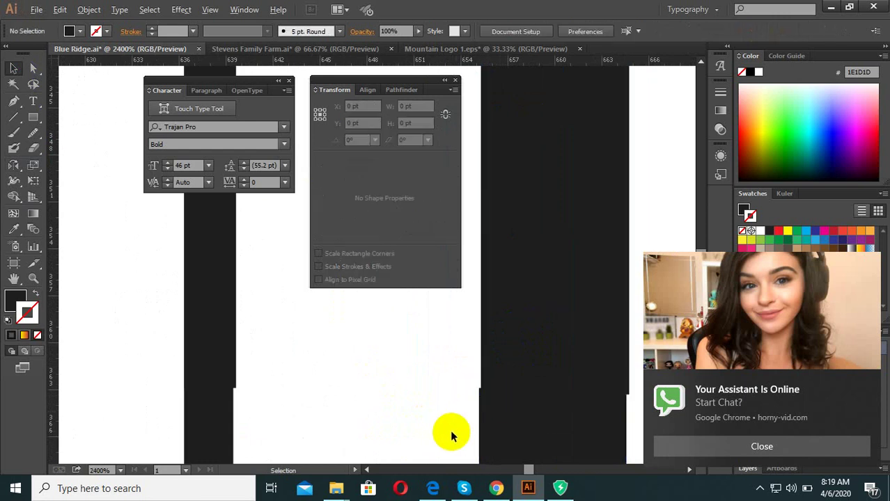
Adjust the thin bar's size from its lower corner.
{"action": "left_click", "coordinate": [469, 407]}
{"action": "scroll", "coordinate": [493, 387], "scroll_direction": "up", "scroll_amount": 1}
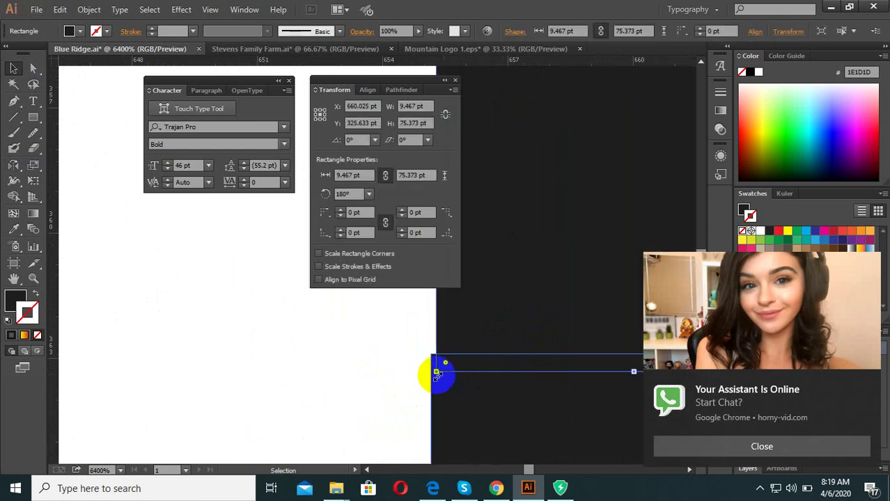
{"action": "left_click_drag", "start_coordinate": [438, 374], "coordinate": [430, 360]}
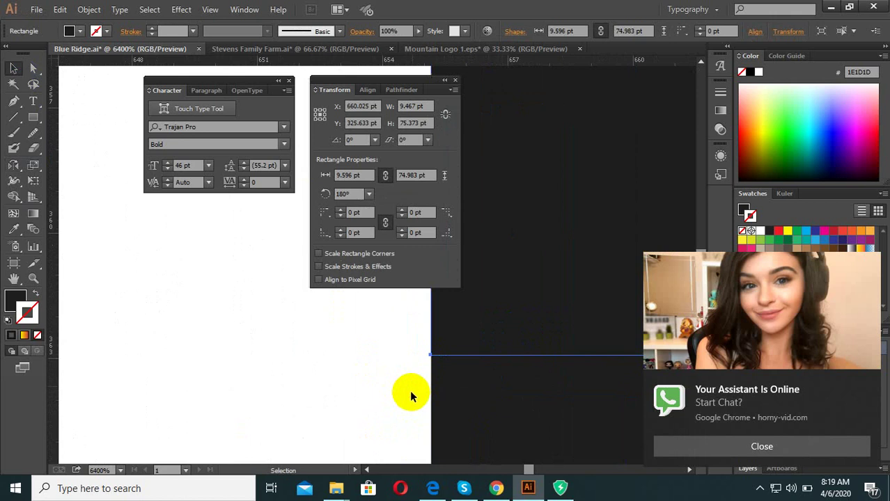
{"action": "left_click", "coordinate": [411, 421]}
{"action": "scroll", "coordinate": [411, 421], "scroll_direction": "down", "scroll_amount": 1}
Use the Direct Selection tool to select the left bar's bottom edge points.
{"action": "left_click", "coordinate": [163, 406]}
{"action": "scroll", "coordinate": [163, 406], "scroll_direction": "up", "scroll_amount": 1}
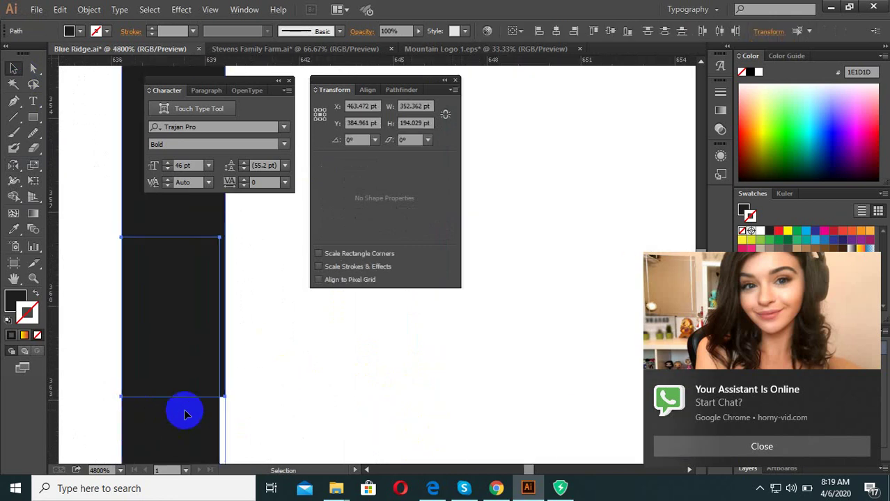
{"action": "scroll", "coordinate": [259, 397], "scroll_direction": "down", "scroll_amount": 2}
{"action": "key", "text": "a"}
{"action": "left_click", "coordinate": [282, 354]}
{"action": "scroll", "coordinate": [219, 409], "scroll_direction": "down", "scroll_amount": 2}
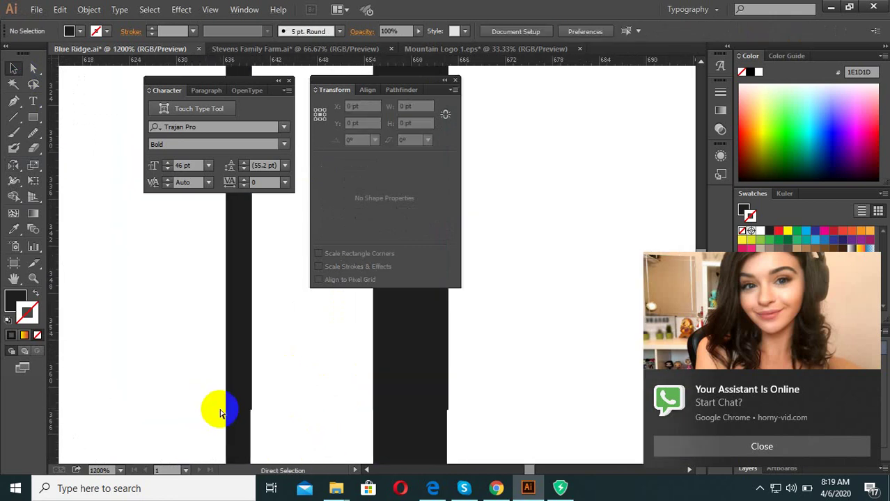
{"action": "key", "text": "v"}
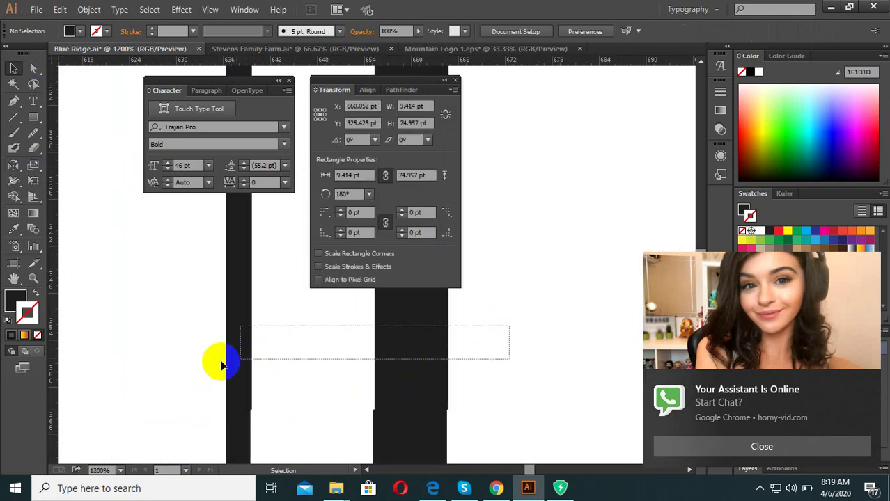
Select both dark bars together, then reselect the left bar to check its outline.
{"action": "left_click_drag", "start_coordinate": [507, 325], "coordinate": [264, 416]}
{"action": "scroll", "coordinate": [167, 391], "scroll_direction": "up", "scroll_amount": 2}
{"action": "scroll", "coordinate": [167, 392], "scroll_direction": "up", "scroll_amount": 2}
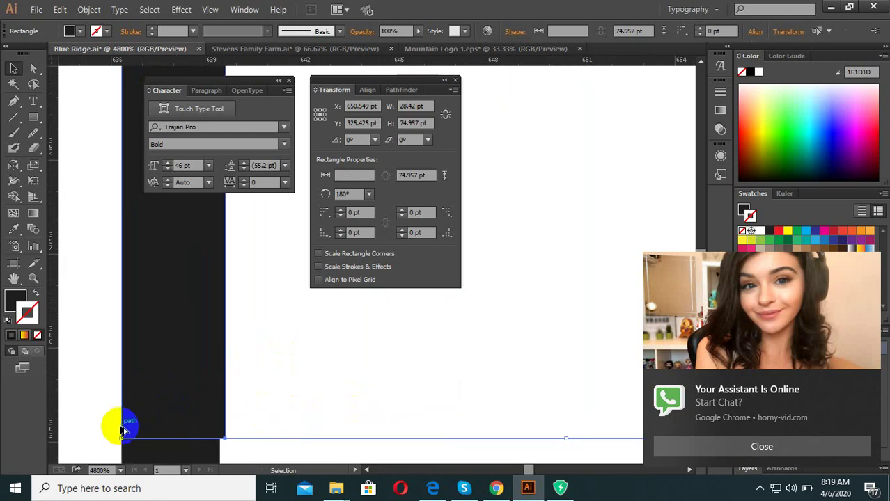
{"action": "left_click", "coordinate": [318, 350]}
{"action": "left_click", "coordinate": [143, 318]}
{"action": "scroll", "coordinate": [233, 452], "scroll_direction": "up", "scroll_amount": 1}
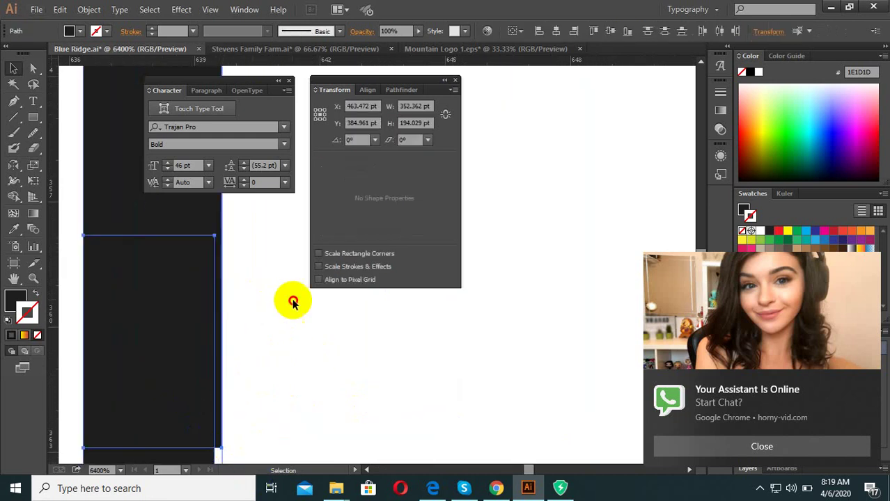
{"action": "left_click", "coordinate": [273, 253]}
{"action": "left_click", "coordinate": [133, 244]}
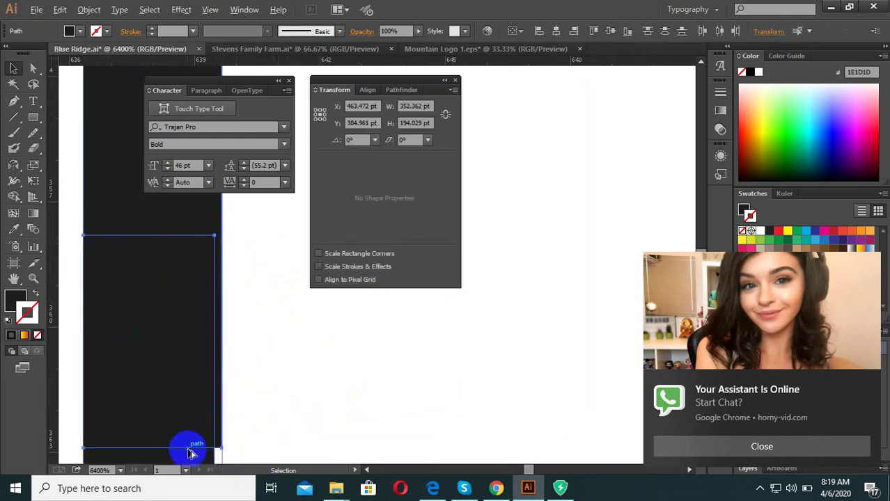
{"action": "left_click", "coordinate": [284, 414]}
{"action": "scroll", "coordinate": [298, 382], "scroll_direction": "down", "scroll_amount": 3}
Narrow the dark bar to about 3 pt wide.
{"action": "left_click", "coordinate": [259, 439]}
{"action": "scroll", "coordinate": [259, 449], "scroll_direction": "up", "scroll_amount": 3}
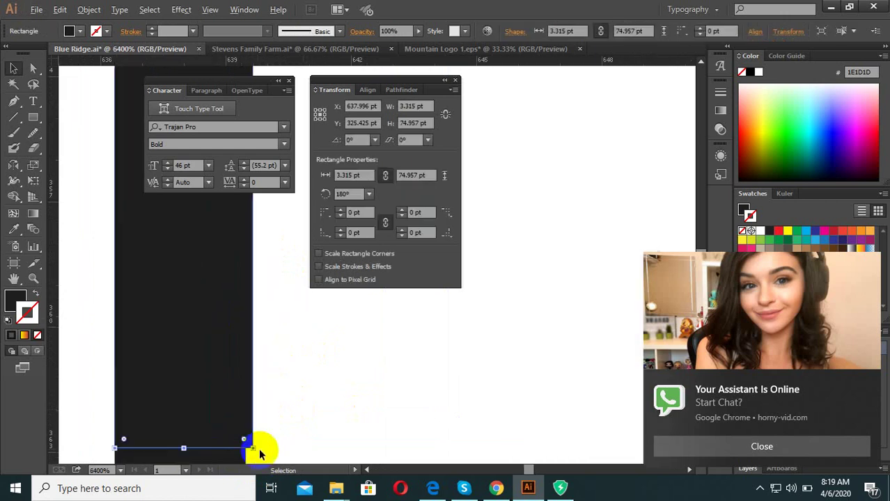
{"action": "left_click_drag", "start_coordinate": [252, 450], "coordinate": [238, 453]}
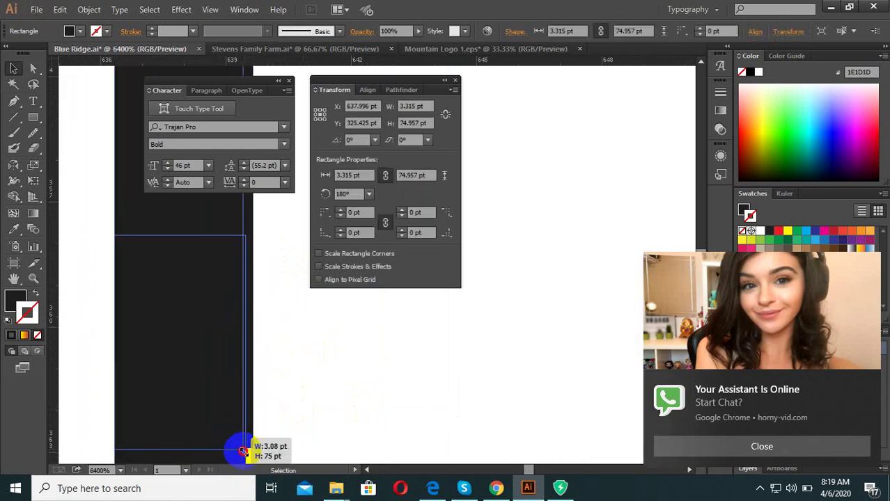
{"action": "left_click", "coordinate": [292, 408]}
{"action": "scroll", "coordinate": [182, 373], "scroll_direction": "down", "scroll_amount": 1}
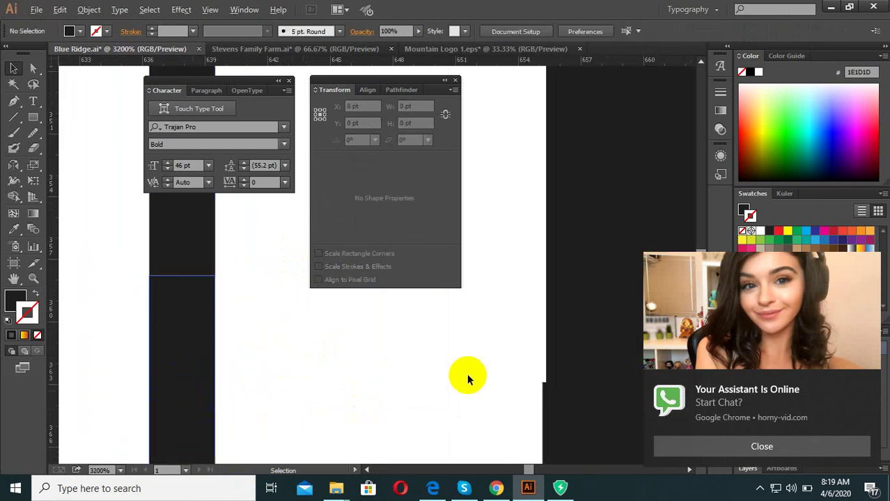
{"action": "scroll", "coordinate": [433, 374], "scroll_direction": "right", "scroll_amount": 5}
Nudge the other dark bar slightly left so its edges align, then zoom out.
{"action": "left_click", "coordinate": [403, 360]}
{"action": "scroll", "coordinate": [376, 414], "scroll_direction": "up", "scroll_amount": 1}
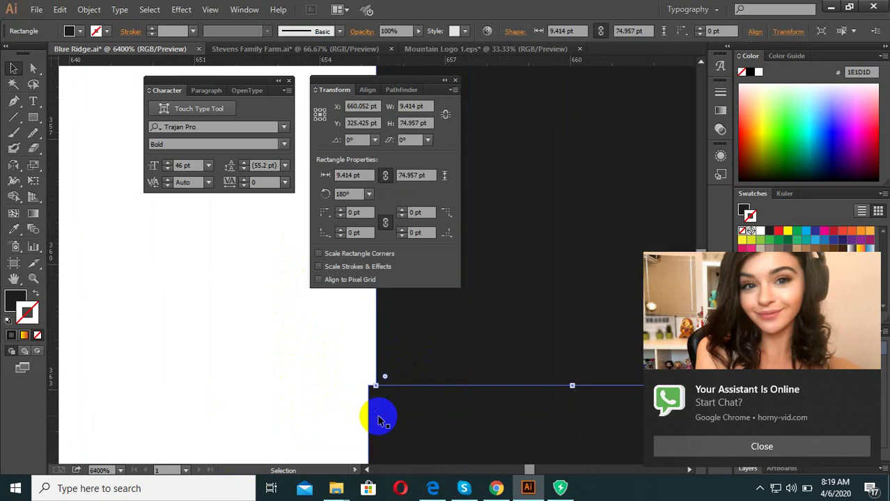
{"action": "left_click_drag", "start_coordinate": [408, 379], "coordinate": [399, 381]}
{"action": "left_click", "coordinate": [411, 354]}
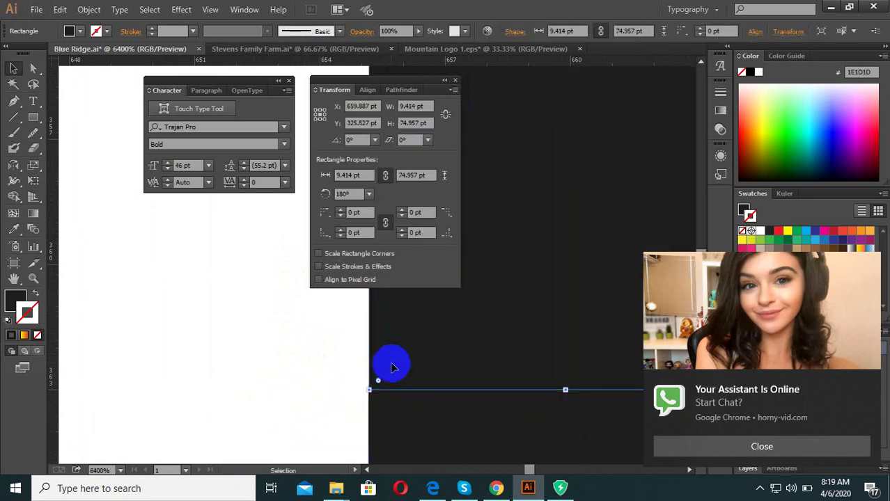
{"action": "left_click", "coordinate": [252, 399]}
{"action": "scroll", "coordinate": [258, 421], "scroll_direction": "down", "scroll_amount": 5}
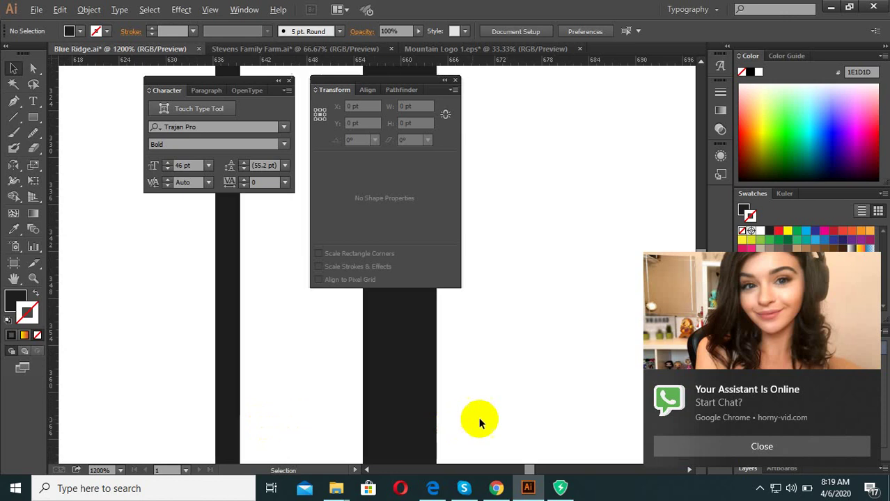
{"action": "scroll", "coordinate": [500, 414], "scroll_direction": "down", "scroll_amount": 3}
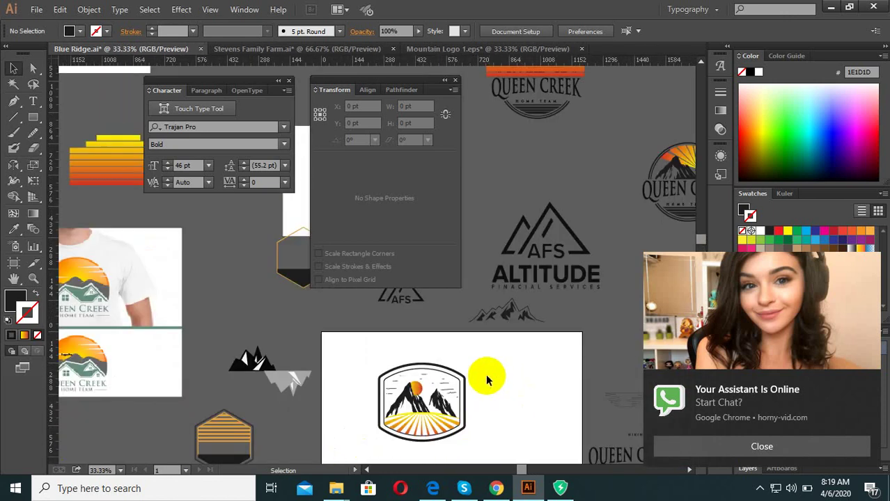
Marquee-select all the badge artwork and group it into one object.
{"action": "scroll", "coordinate": [467, 394], "scroll_direction": "down", "scroll_amount": 4}
{"action": "scroll", "coordinate": [446, 439], "scroll_direction": "up", "scroll_amount": 1}
{"action": "left_click_drag", "start_coordinate": [505, 446], "coordinate": [335, 310]}
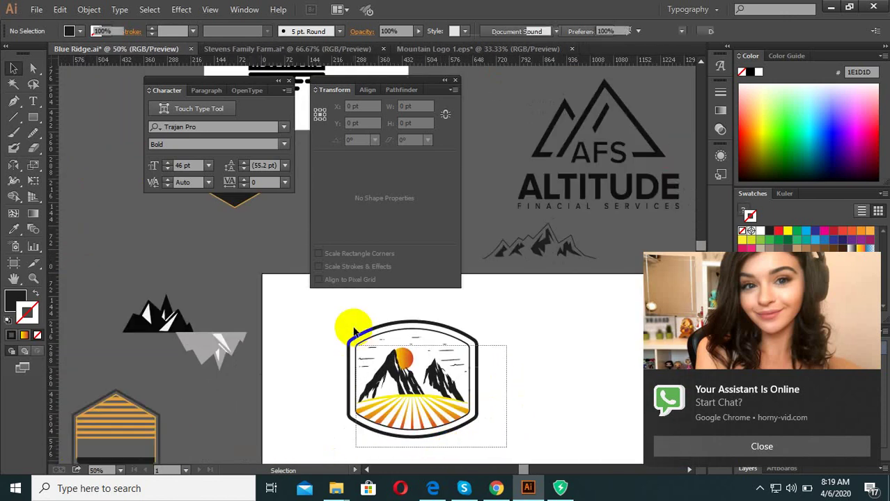
{"action": "right_click", "coordinate": [398, 369]}
{"action": "left_click", "coordinate": [440, 306]}
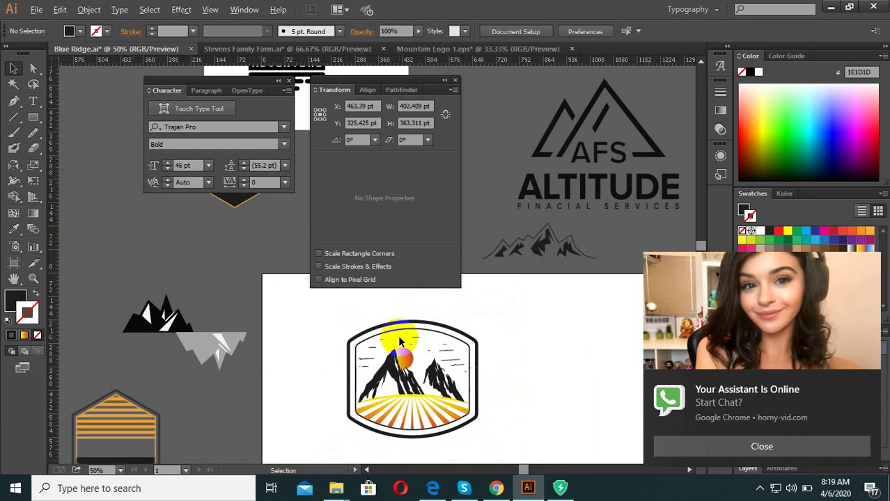
{"action": "scroll", "coordinate": [398, 335], "scroll_direction": "down", "scroll_amount": 2}
{"action": "left_click", "coordinate": [390, 399]}
{"action": "scroll", "coordinate": [391, 399], "scroll_direction": "up", "scroll_amount": 2}
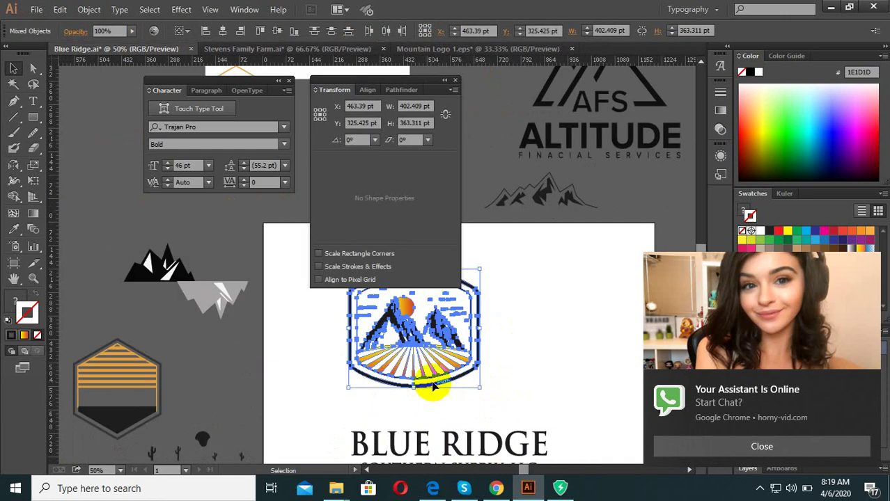
{"action": "left_click", "coordinate": [532, 358]}
Move the 'SOUTHERN SUPPLY, LLC' line under BLUE RIDGE and begin editing the QUEEN CREEK lettering.
{"action": "scroll", "coordinate": [532, 358], "scroll_direction": "down", "scroll_amount": 2}
{"action": "scroll", "coordinate": [507, 414], "scroll_direction": "up", "scroll_amount": 1}
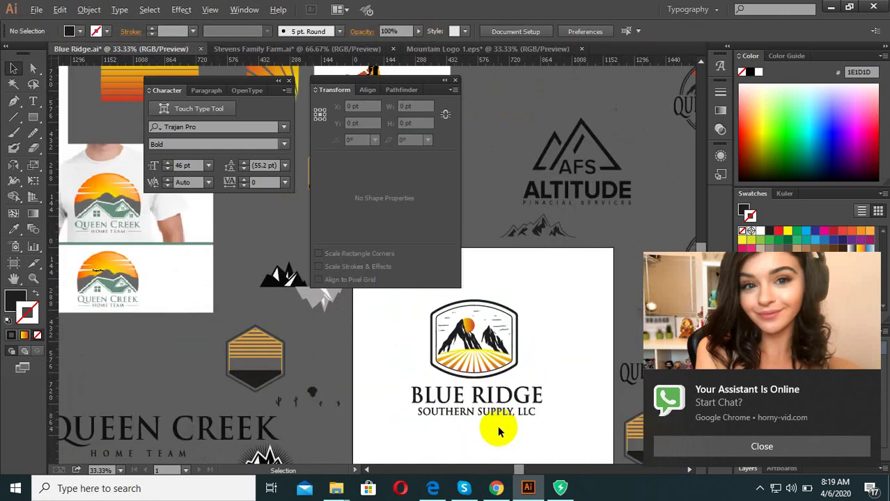
{"action": "scroll", "coordinate": [183, 354], "scroll_direction": "up", "scroll_amount": 1}
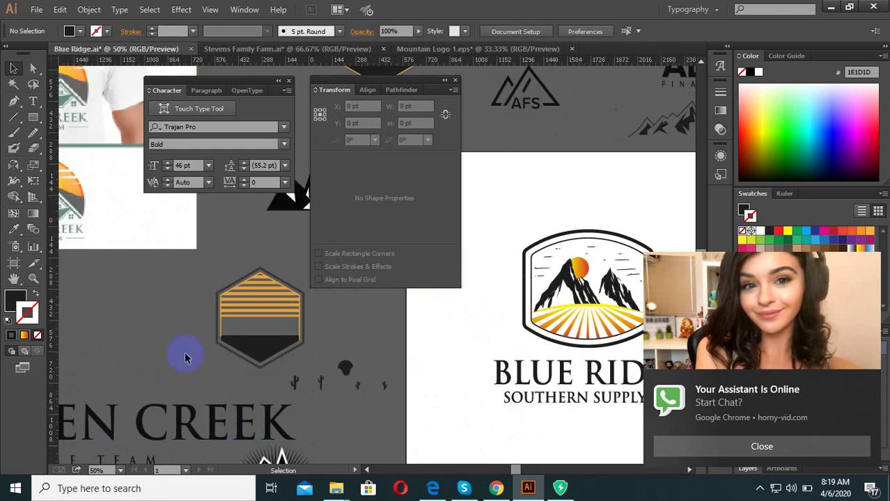
{"action": "scroll", "coordinate": [335, 429], "scroll_direction": "down", "scroll_amount": 2}
{"action": "left_click_drag", "start_coordinate": [403, 384], "coordinate": [605, 407]}
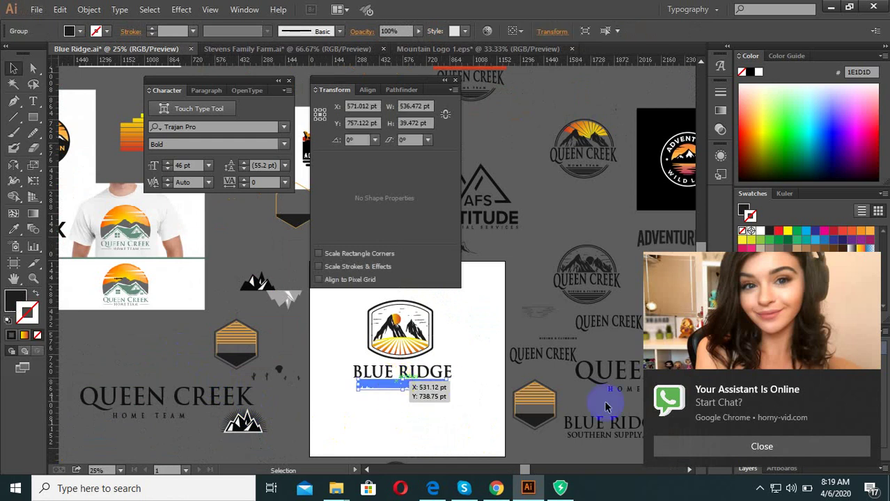
{"action": "left_click", "coordinate": [392, 430]}
{"action": "double_click", "coordinate": [191, 396]}
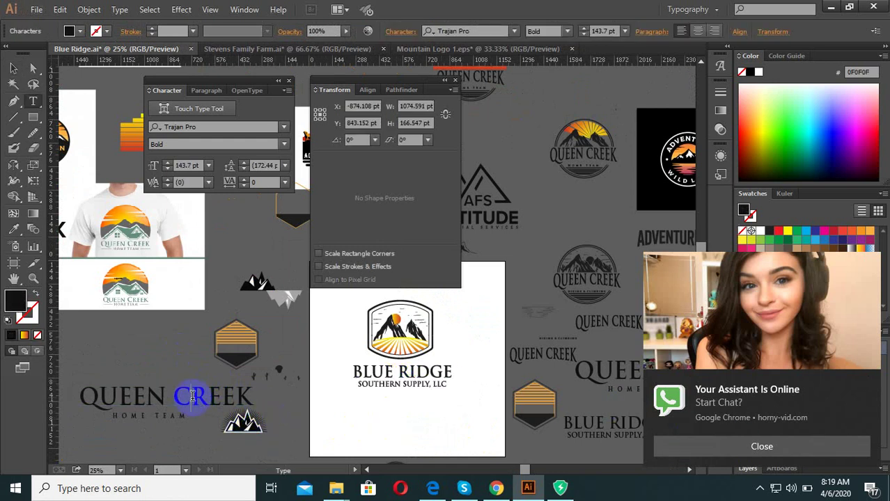
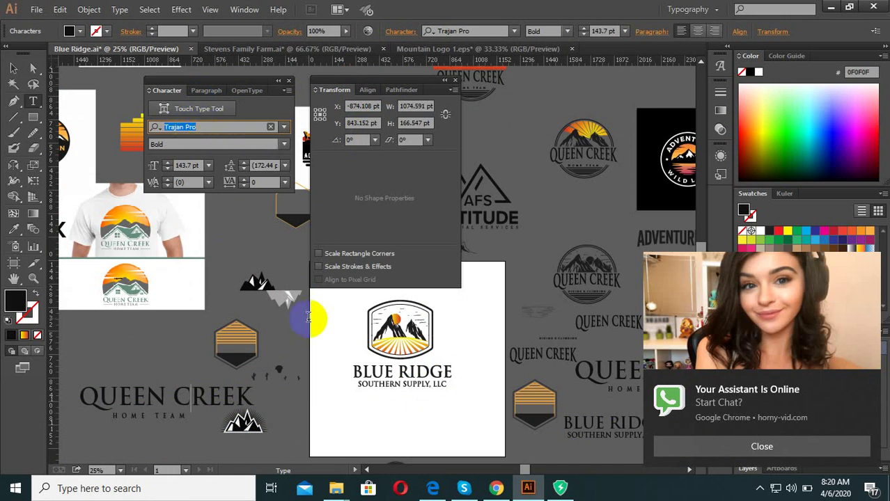
Clear the selection and bring up the Mountain Logo 1.eps document.
{"action": "left_click", "coordinate": [10, 68]}
{"action": "left_click", "coordinate": [411, 397]}
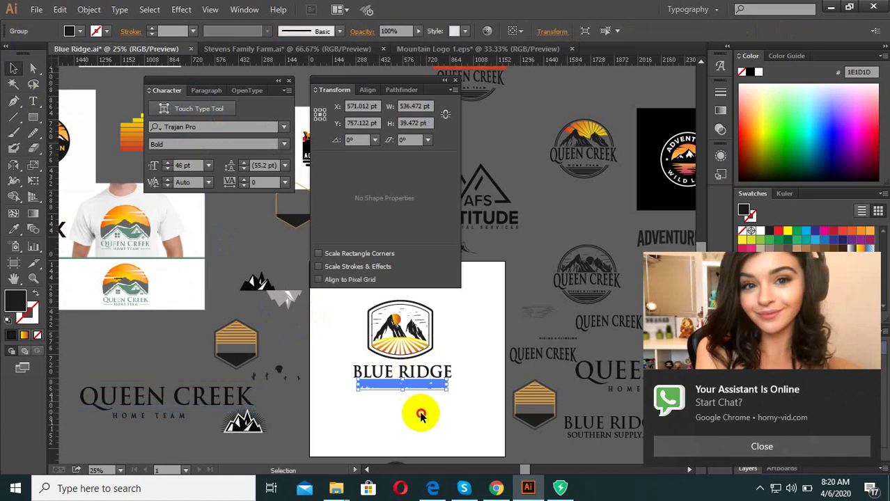
{"action": "scroll", "coordinate": [418, 417], "scroll_direction": "down", "scroll_amount": 1}
{"action": "scroll", "coordinate": [421, 418], "scroll_direction": "up", "scroll_amount": 2}
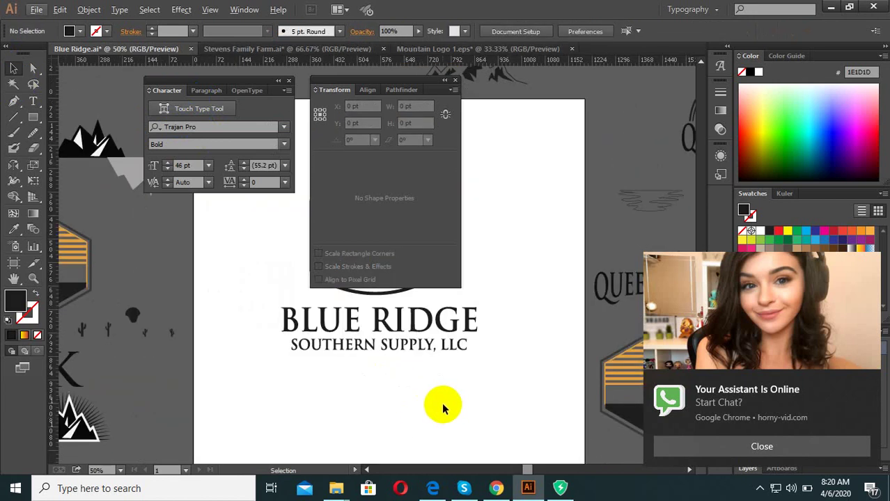
{"action": "left_click", "coordinate": [314, 50]}
{"action": "left_click", "coordinate": [487, 50]}
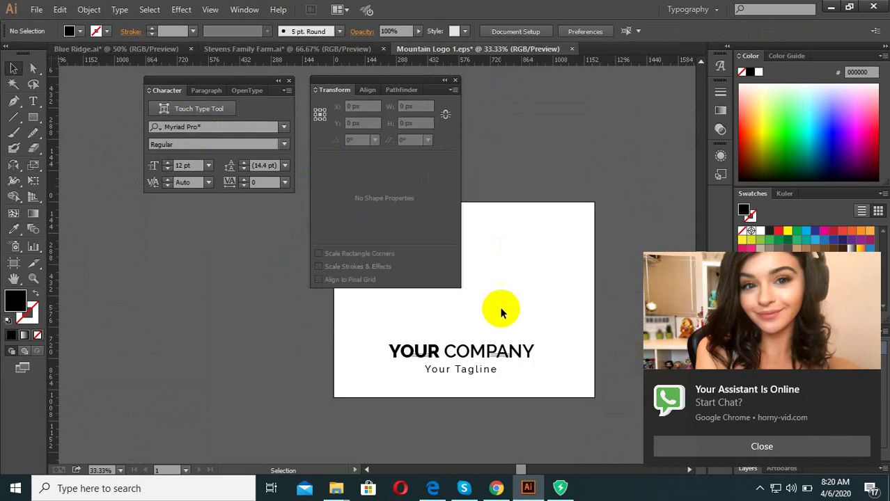
Move YOUR COMPANY up, select the double-line ornament group, and return to Blue Ridge.ai.
{"action": "left_click", "coordinate": [481, 367]}
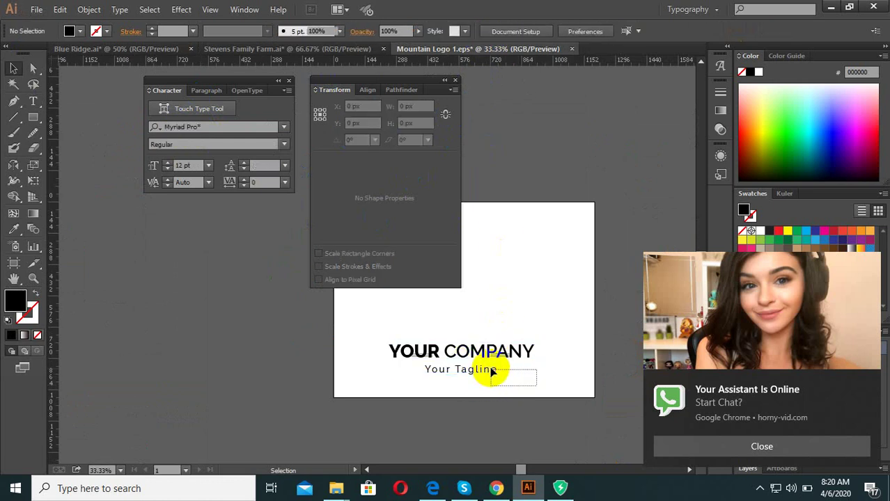
{"action": "scroll", "coordinate": [516, 372], "scroll_direction": "up", "scroll_amount": 2}
{"action": "left_click", "coordinate": [549, 401]}
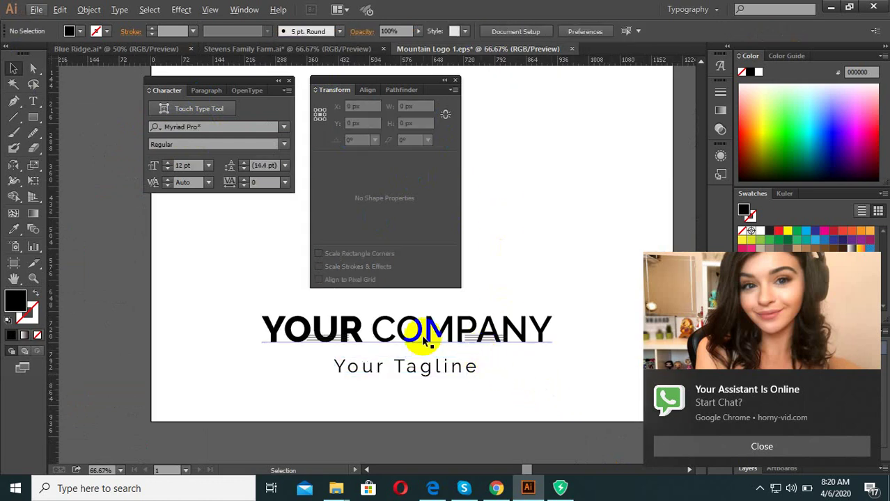
{"action": "left_click_drag", "start_coordinate": [423, 341], "coordinate": [423, 297]}
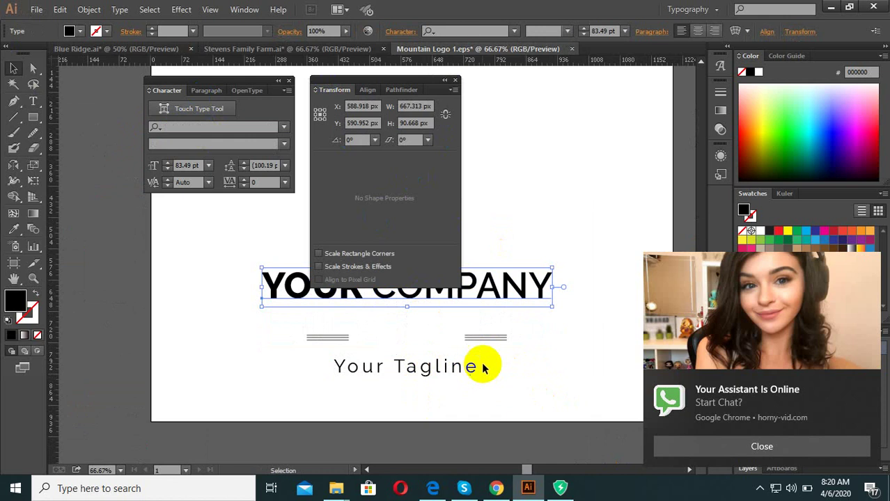
{"action": "left_click", "coordinate": [471, 338]}
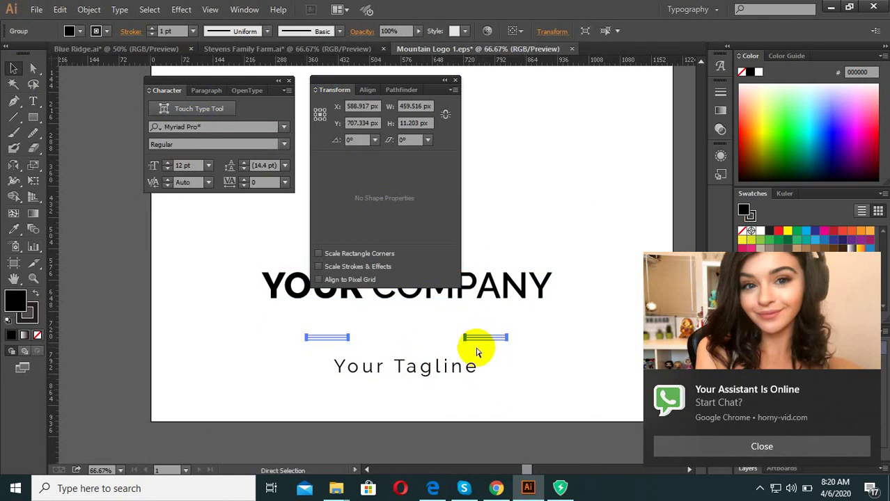
{"action": "left_click", "coordinate": [174, 49]}
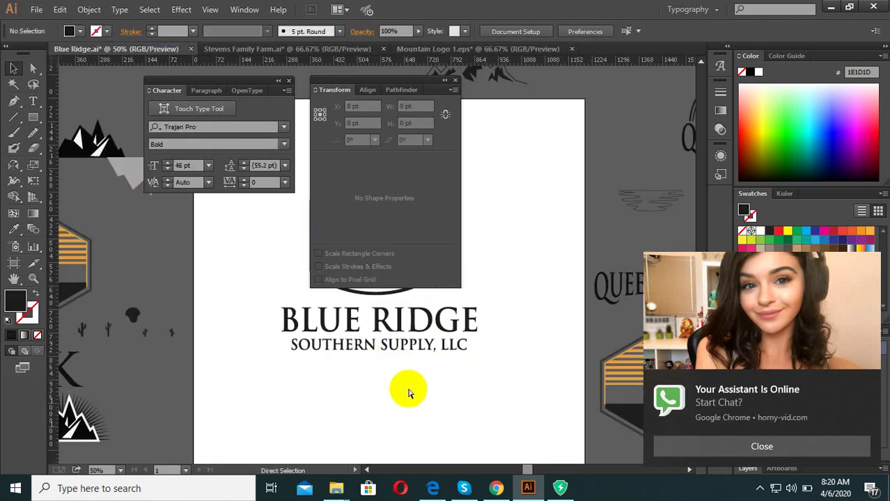
Position the pasted double-line ornaments just below the Blue Ridge lettering.
{"action": "left_click", "coordinate": [397, 348]}
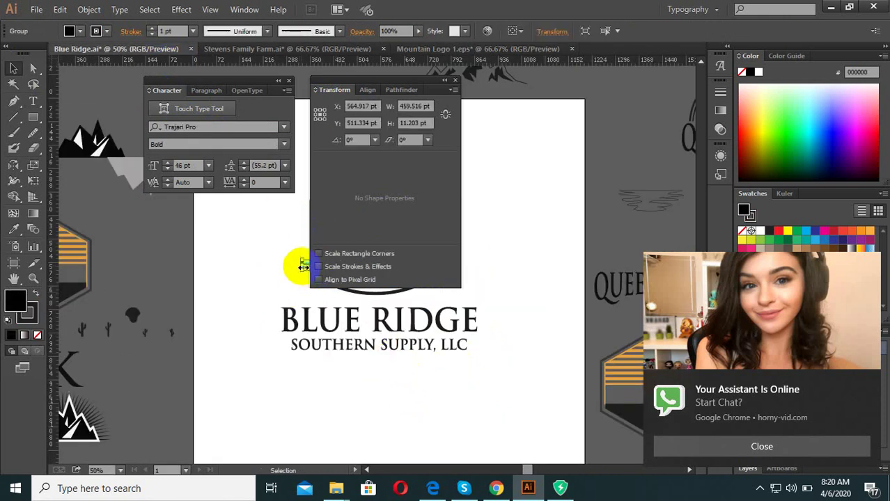
{"action": "scroll", "coordinate": [300, 266], "scroll_direction": "up", "scroll_amount": 3}
{"action": "scroll", "coordinate": [312, 331], "scroll_direction": "down", "scroll_amount": 4}
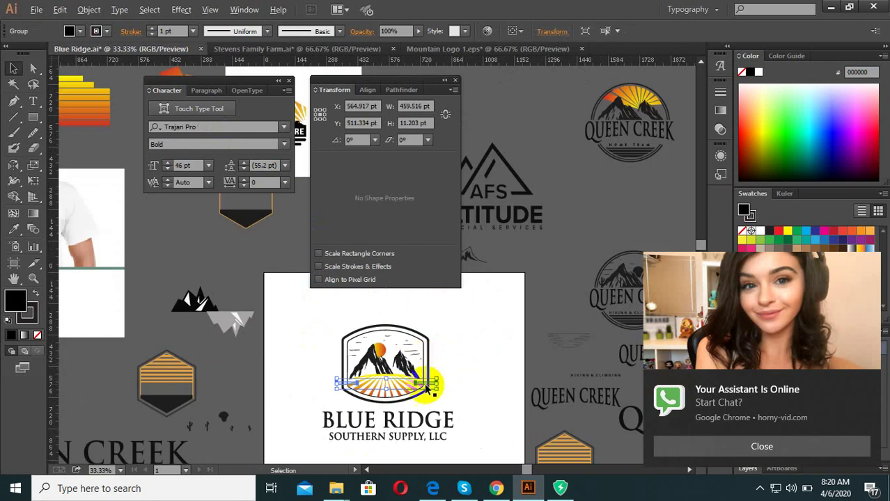
{"action": "scroll", "coordinate": [446, 379], "scroll_direction": "up", "scroll_amount": 2}
{"action": "mouse_move", "coordinate": [473, 391]}
{"action": "left_mouse_down"}
{"action": "mouse_move", "coordinate": [489, 282]}
{"action": "mouse_move", "coordinate": [473, 413]}
{"action": "left_mouse_up"}
{"action": "left_click", "coordinate": [437, 424]}
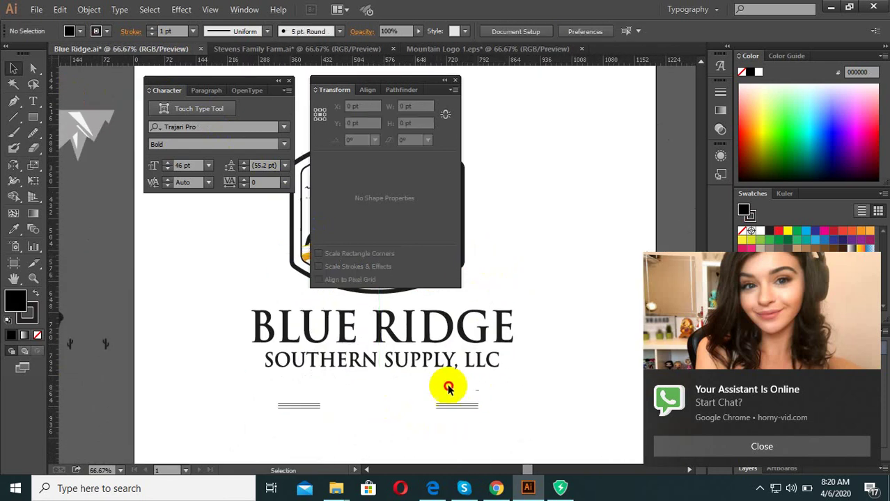
Squeeze the SOUTHERN SUPPLY, LLC text narrower from its right handle.
{"action": "left_click", "coordinate": [410, 363]}
{"action": "scroll", "coordinate": [497, 368], "scroll_direction": "up", "scroll_amount": 1}
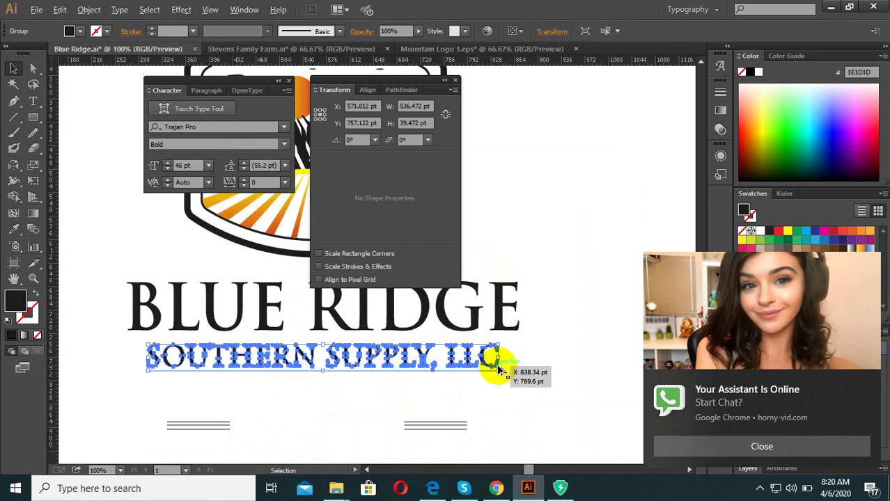
{"action": "left_click_drag", "start_coordinate": [497, 364], "coordinate": [458, 373]}
{"action": "left_click", "coordinate": [105, 363]}
{"action": "scroll", "coordinate": [106, 364], "scroll_direction": "up", "scroll_amount": 3}
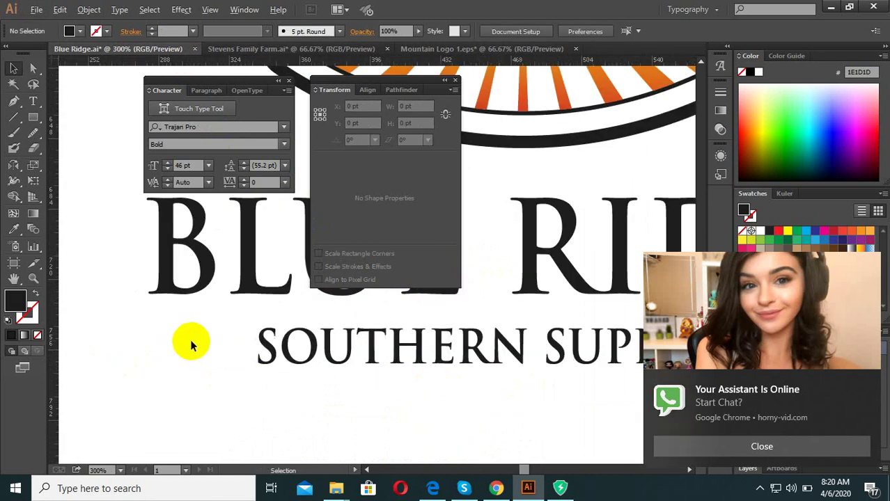
Draw a short horizontal Pen line to the left of SOUTHERN.
{"action": "left_click", "coordinate": [14, 102]}
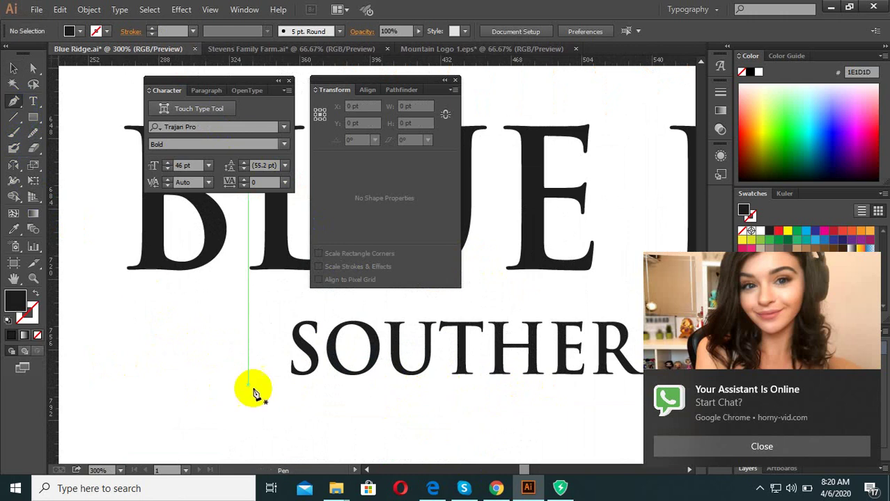
{"action": "left_click", "coordinate": [282, 348]}
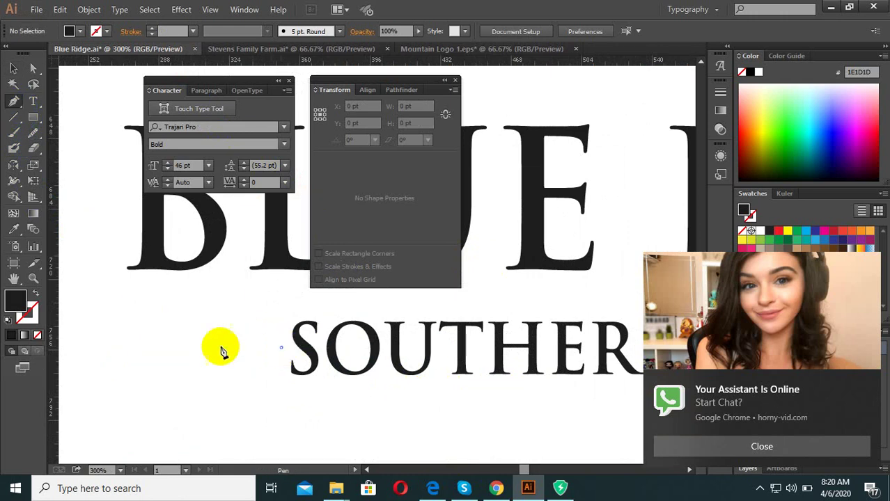
{"action": "left_click", "coordinate": [125, 347]}
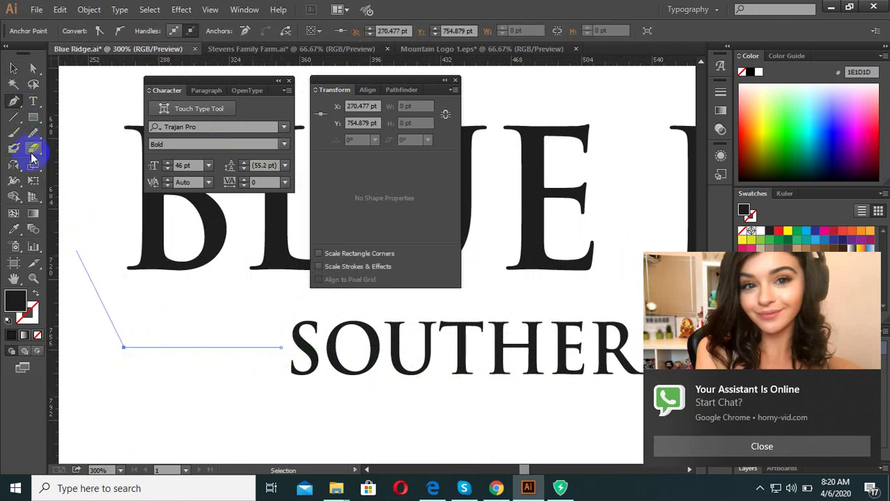
{"action": "left_click", "coordinate": [240, 348]}
{"action": "scroll", "coordinate": [245, 357], "scroll_direction": "up", "scroll_amount": 2}
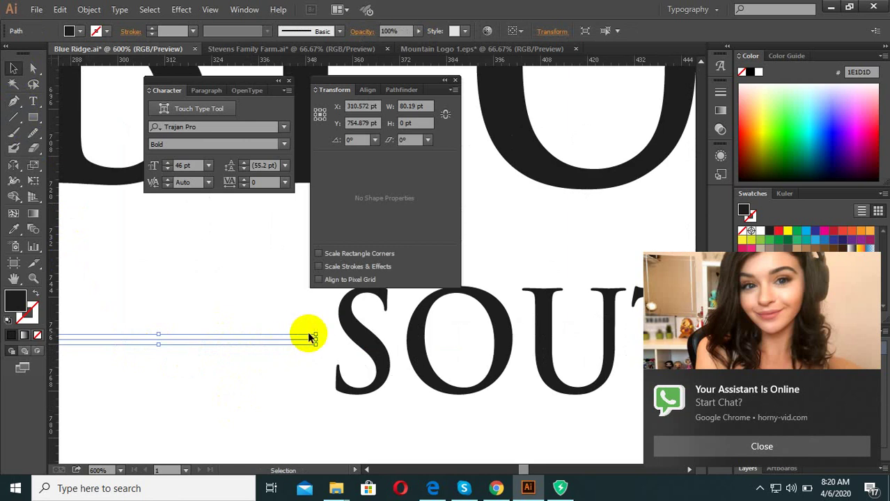
{"action": "left_click_drag", "start_coordinate": [315, 339], "coordinate": [271, 345]}
Duplicate the line into three stacked lines and give them a 1 pt stroke.
{"action": "scroll", "coordinate": [235, 390], "scroll_direction": "down", "scroll_amount": 2}
{"action": "scroll", "coordinate": [250, 374], "scroll_direction": "up", "scroll_amount": 2}
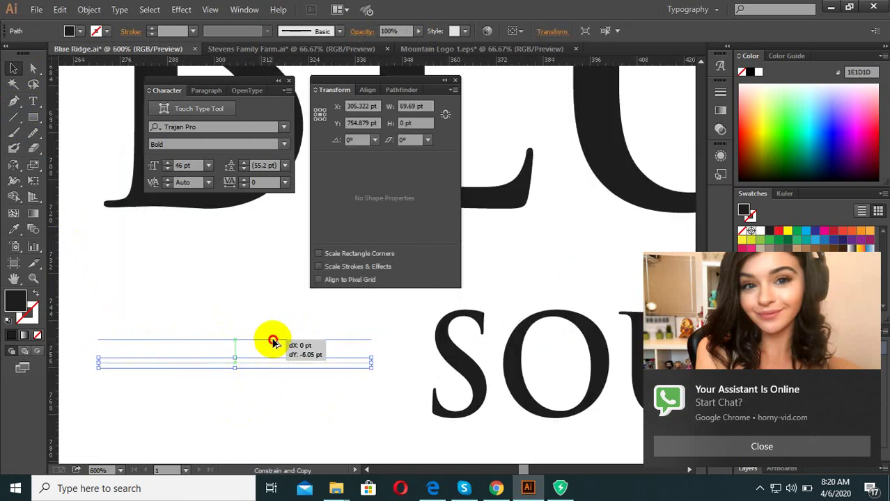
{"action": "mouse_move", "coordinate": [323, 409]}
{"action": "left_mouse_down"}
{"action": "mouse_move", "coordinate": [281, 319]}
{"action": "mouse_move", "coordinate": [296, 361]}
{"action": "left_mouse_up"}
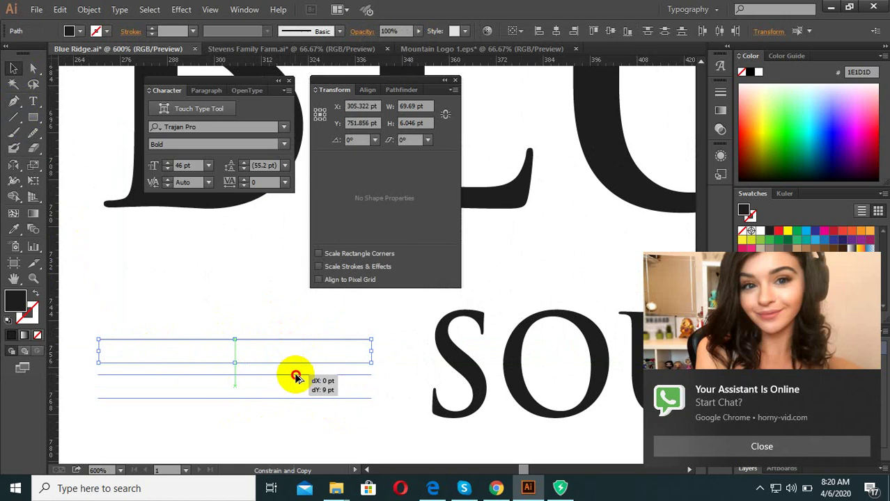
{"action": "left_click_drag", "start_coordinate": [325, 417], "coordinate": [277, 297]}
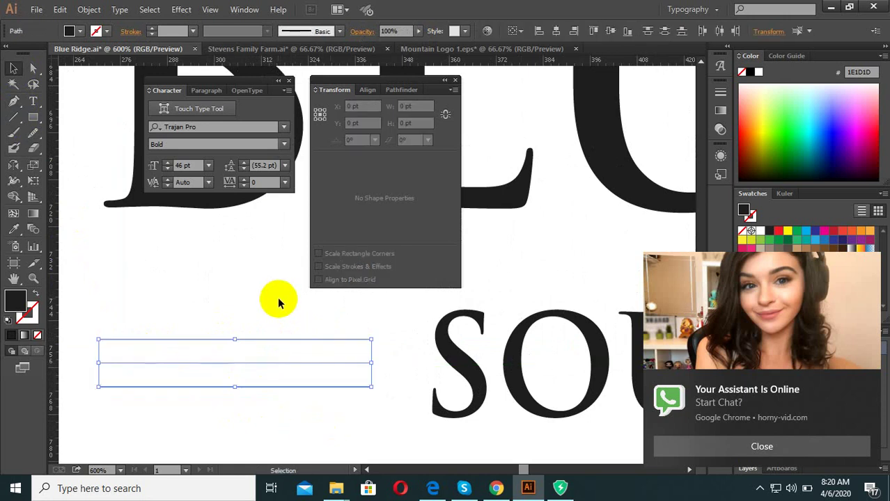
{"action": "type", "text": "1"}
{"action": "key", "text": "Return"}
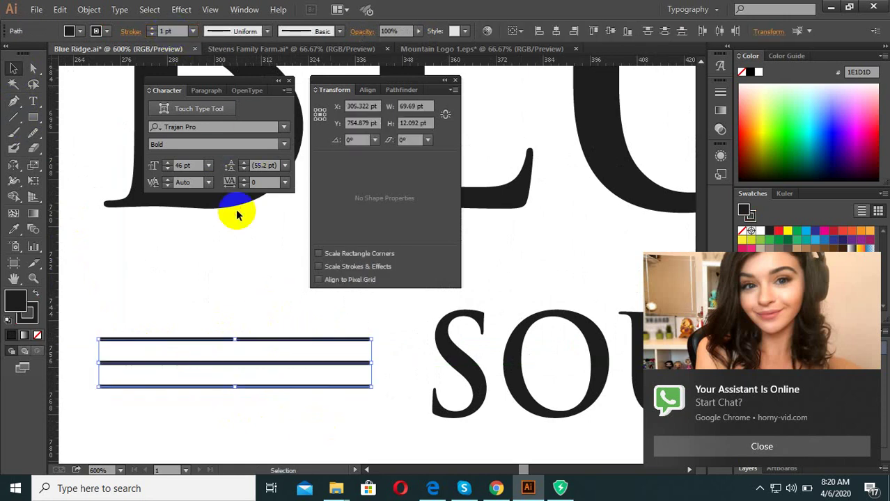
{"action": "key", "text": "ctrl+minus"}
{"action": "key", "text": "ctrl+minus"}
{"action": "key", "text": "ctrl+minus"}
{"action": "key", "text": "ctrl+minus"}
{"action": "key", "text": "ctrl+minus"}
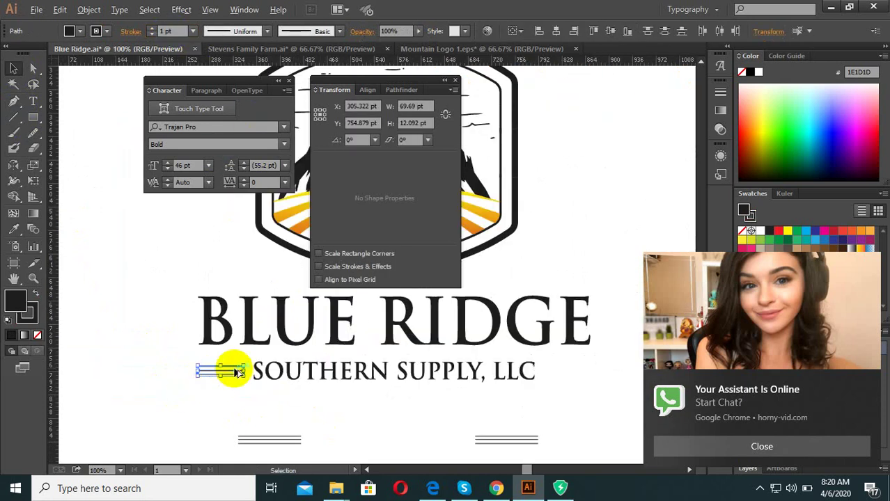
Copy the three-line ornament to the right of LLC and view at 50%.
{"action": "left_click_drag", "start_coordinate": [238, 373], "coordinate": [573, 373]}
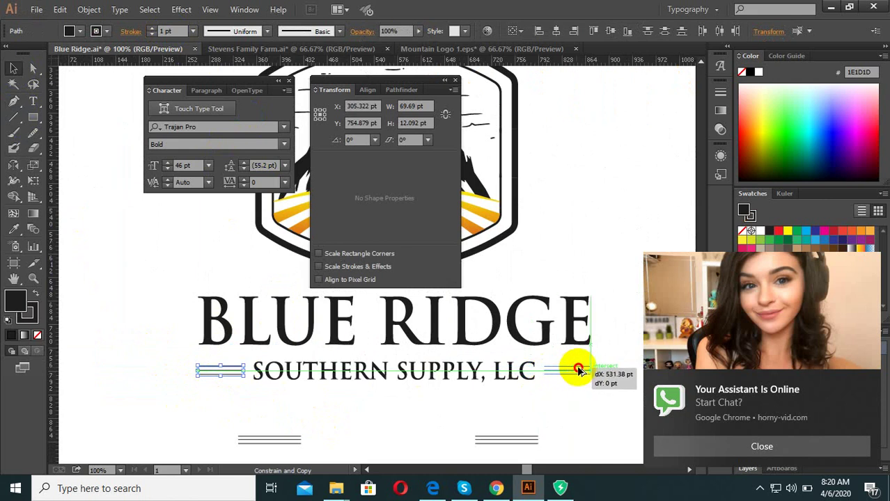
{"action": "left_click_drag", "start_coordinate": [577, 372], "coordinate": [571, 372]}
{"action": "key", "text": "ctrl+minus"}
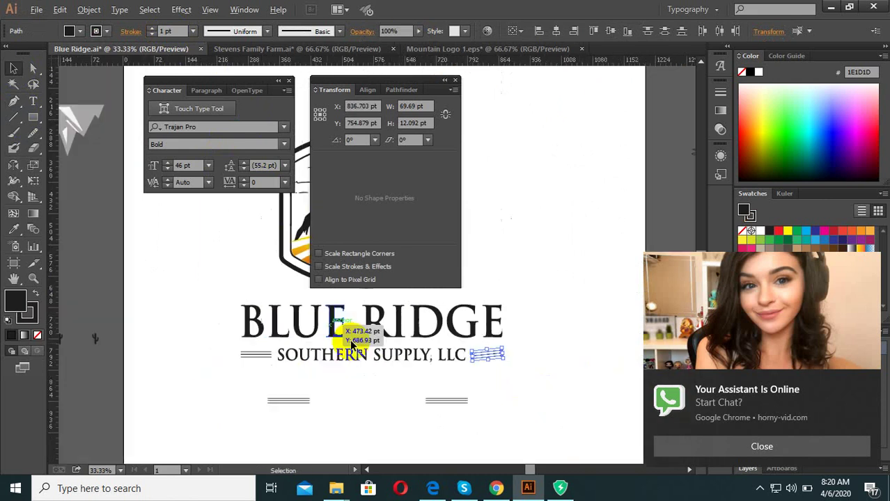
{"action": "key", "text": "ctrl+minus"}
{"action": "key", "text": "ctrl+minus"}
{"action": "key", "text": "ctrl+plus"}
{"action": "key", "text": "ctrl+plus"}
{"action": "key", "text": "ctrl+minus"}
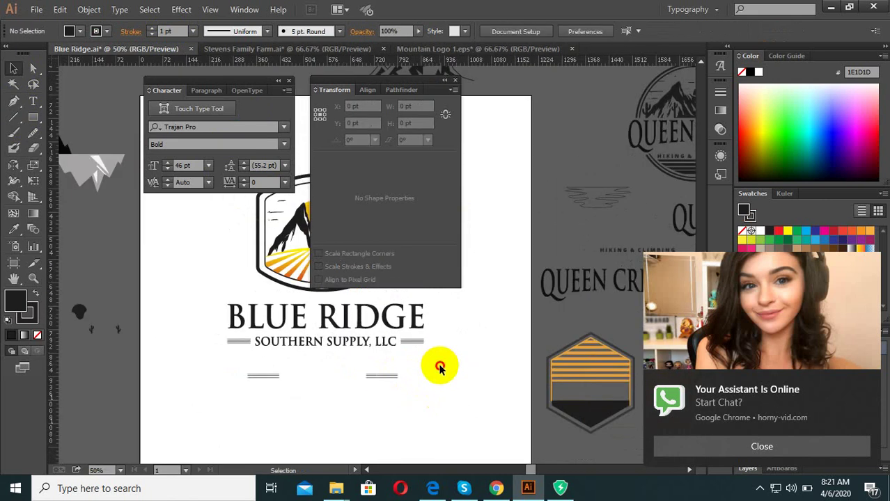
Group all the Blue Ridge lettering and ornaments together.
{"action": "left_click_drag", "start_coordinate": [438, 363], "coordinate": [205, 431]}
{"action": "left_click", "coordinate": [197, 443]}
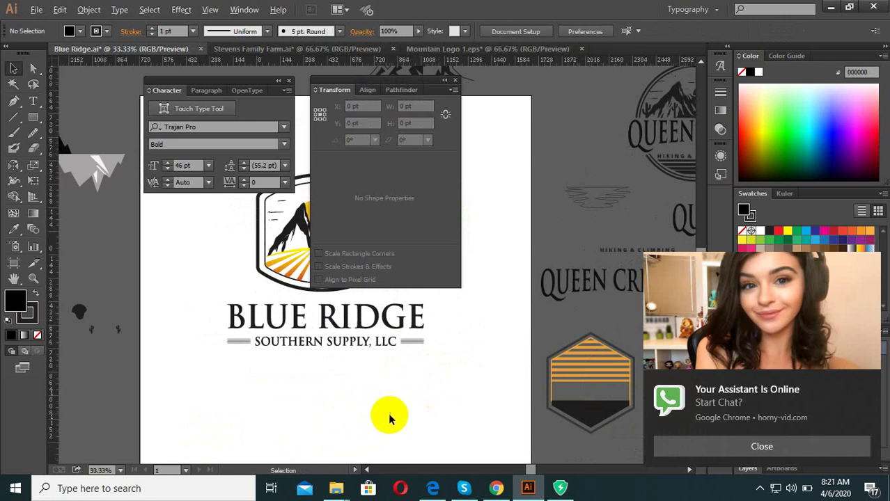
{"action": "scroll", "coordinate": [388, 413], "scroll_direction": "down", "scroll_amount": 2}
{"action": "left_click_drag", "start_coordinate": [412, 397], "coordinate": [286, 356]}
{"action": "scroll", "coordinate": [338, 379], "scroll_direction": "up", "scroll_amount": 1}
{"action": "right_click", "coordinate": [338, 379]}
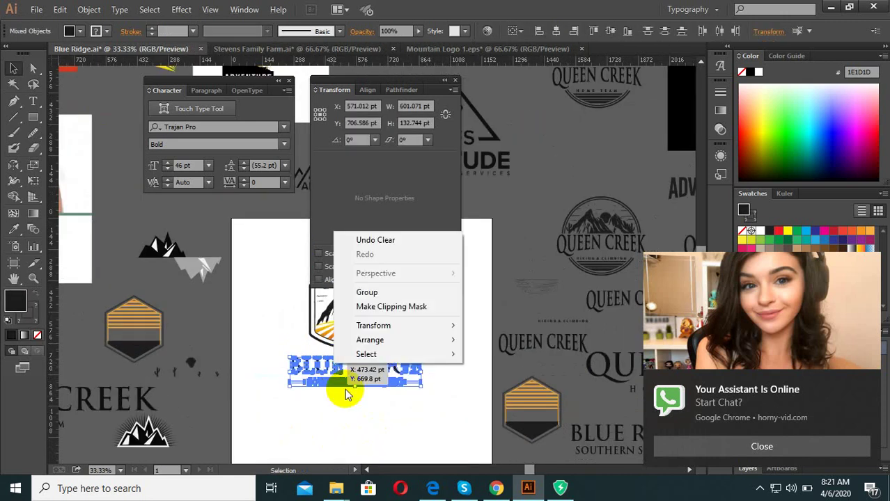
{"action": "left_click", "coordinate": [359, 292]}
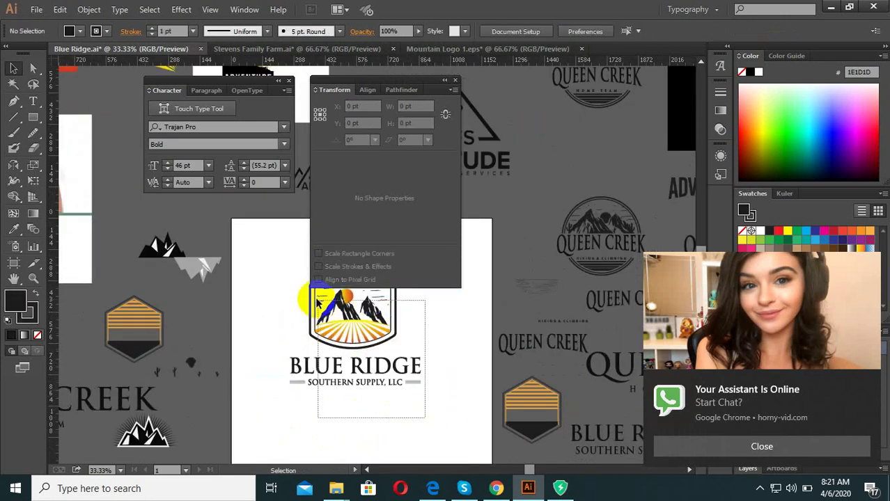
Move the grouped Blue Ridge logo onto the white artboard.
{"action": "mouse_move", "coordinate": [317, 298]}
{"action": "left_mouse_down"}
{"action": "mouse_move", "coordinate": [387, 418]}
{"action": "mouse_move", "coordinate": [355, 388]}
{"action": "mouse_move", "coordinate": [397, 363]}
{"action": "left_mouse_up"}
{"action": "scroll", "coordinate": [397, 421], "scroll_direction": "down", "scroll_amount": 1}
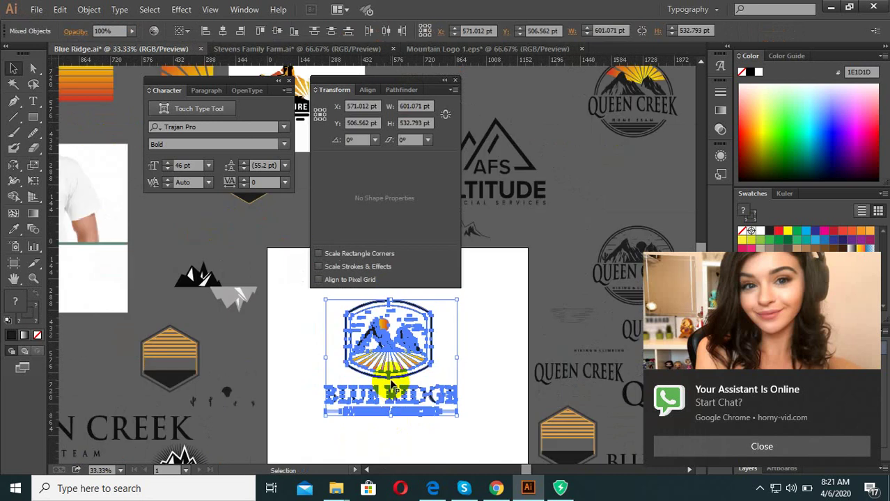
{"action": "left_click", "coordinate": [430, 445]}
{"action": "scroll", "coordinate": [432, 442], "scroll_direction": "up", "scroll_amount": 1}
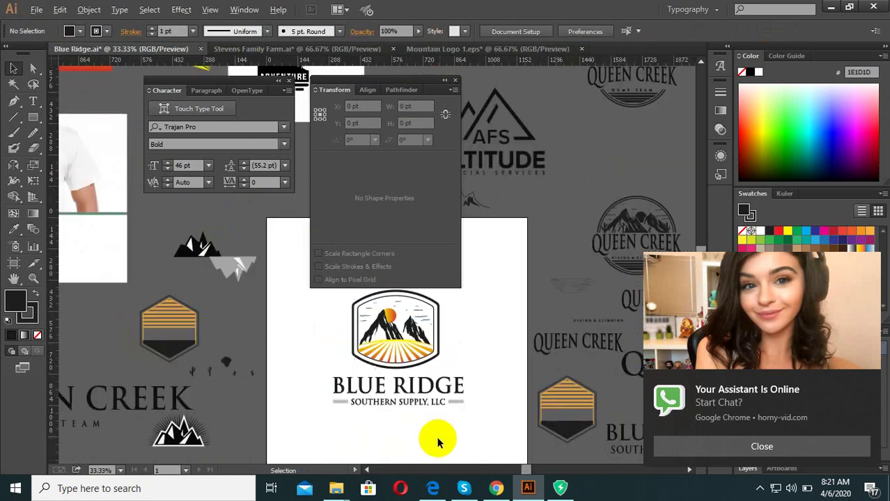
{"action": "scroll", "coordinate": [428, 414], "scroll_direction": "up", "scroll_amount": 1}
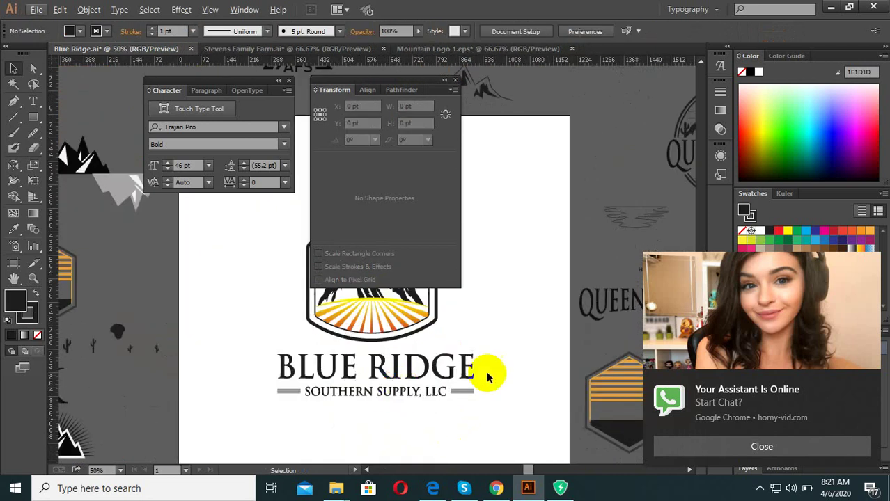
Select only the SOUTHERN SUPPLY, LLC tagline line.
{"action": "left_click_drag", "start_coordinate": [487, 368], "coordinate": [284, 342]}
{"action": "left_click_drag", "start_coordinate": [470, 413], "coordinate": [287, 392]}
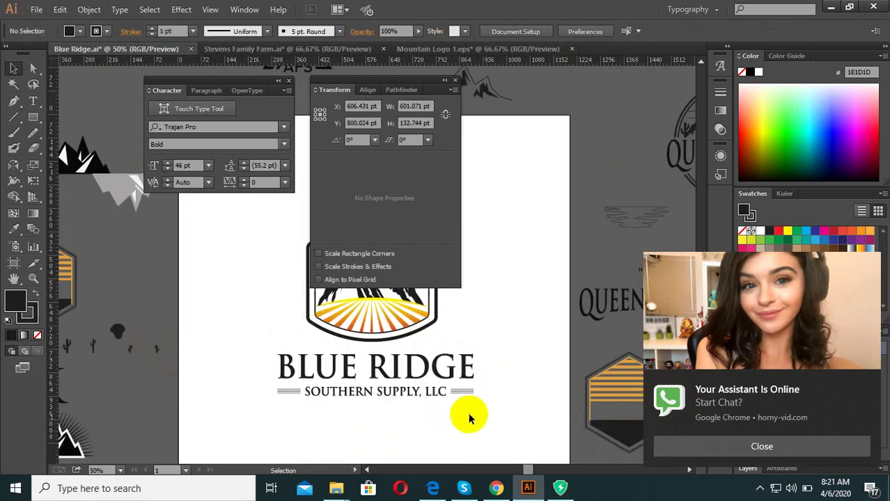
{"action": "left_click_drag", "start_coordinate": [359, 408], "coordinate": [374, 401]}
{"action": "right_click", "coordinate": [374, 399]}
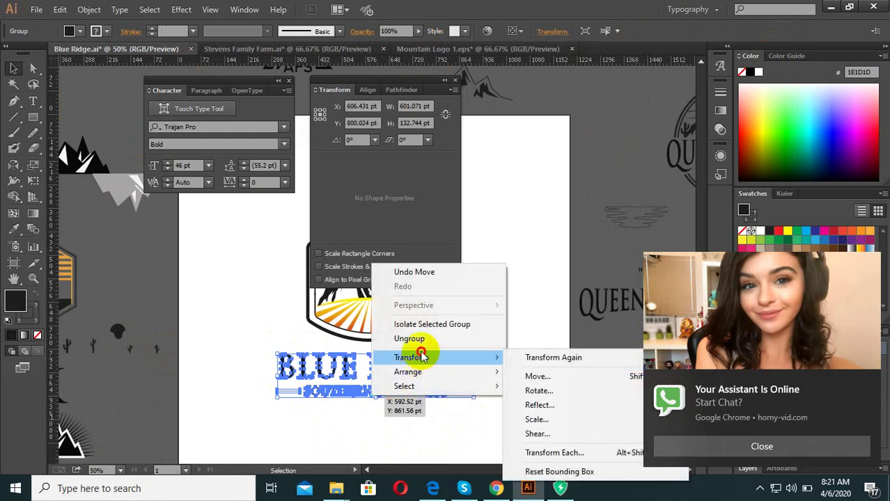
{"action": "left_click", "coordinate": [422, 433]}
{"action": "left_click_drag", "start_coordinate": [481, 433], "coordinate": [261, 390]}
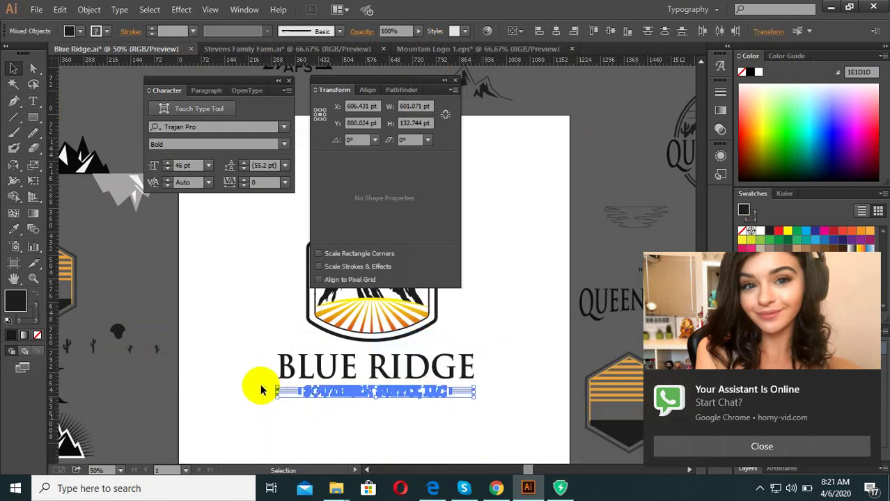
Run the orange-to-yellow gradient vertically through the tagline letters.
{"action": "scroll", "coordinate": [289, 292], "scroll_direction": "up", "scroll_amount": 2}
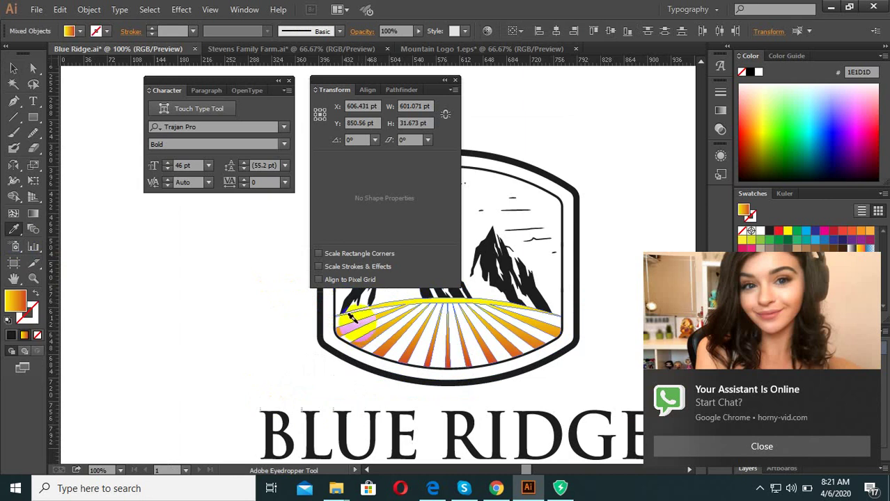
{"action": "scroll", "coordinate": [352, 316], "scroll_direction": "down", "scroll_amount": 2}
{"action": "scroll", "coordinate": [393, 415], "scroll_direction": "up", "scroll_amount": 2}
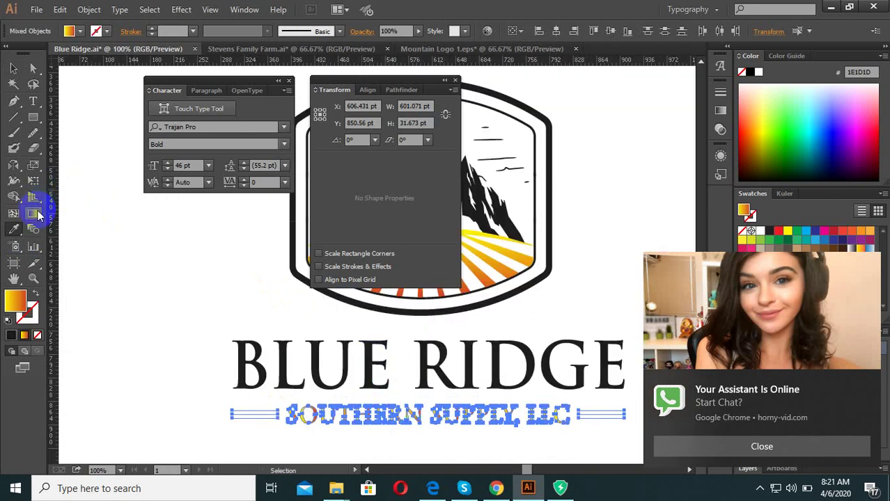
{"action": "left_click", "coordinate": [33, 213]}
{"action": "scroll", "coordinate": [406, 445], "scroll_direction": "up", "scroll_amount": 3}
{"action": "left_click_drag", "start_coordinate": [380, 300], "coordinate": [387, 351]}
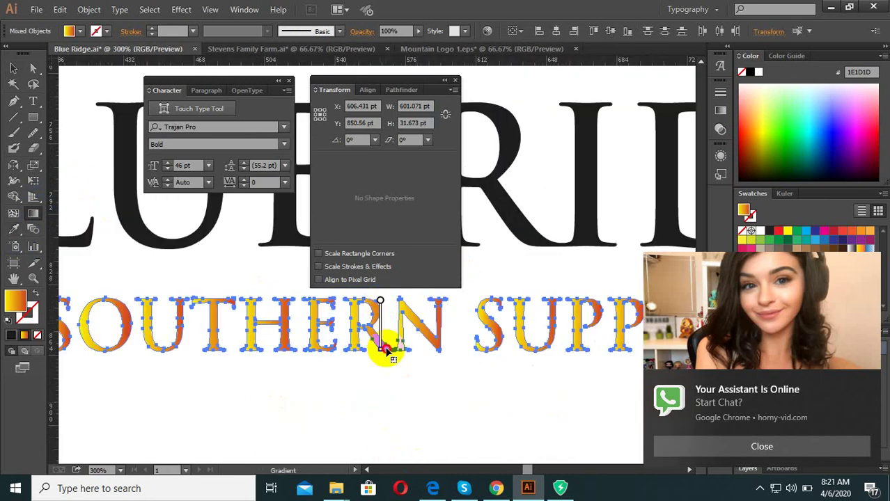
{"action": "scroll", "coordinate": [403, 398], "scroll_direction": "down", "scroll_amount": 2}
{"action": "left_click", "coordinate": [12, 69]}
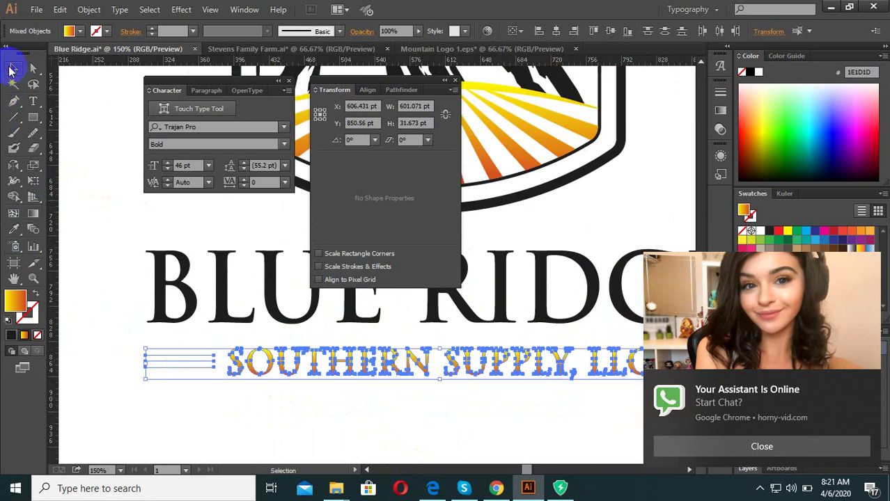
{"action": "left_click", "coordinate": [221, 370]}
Give both three-line ornaments beside the tagline a 1 pt stroke.
{"action": "left_click_drag", "start_coordinate": [186, 385], "coordinate": [156, 341]}
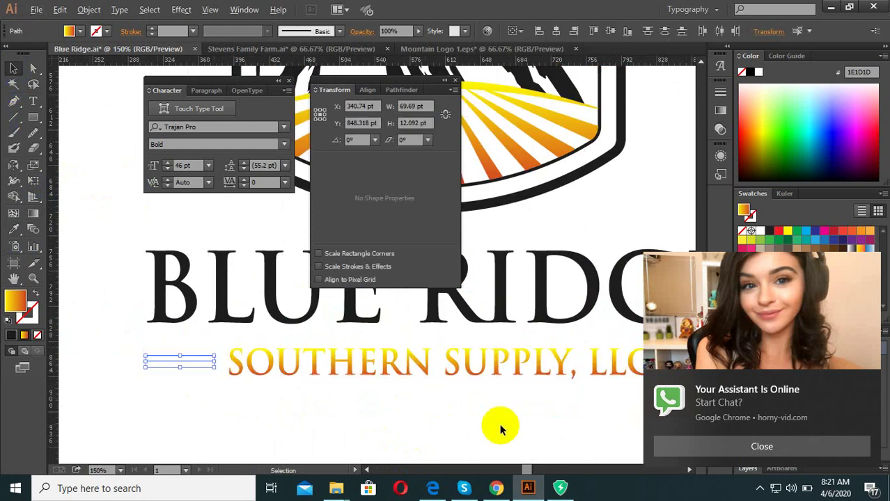
{"action": "scroll", "coordinate": [496, 421], "scroll_direction": "down", "scroll_amount": 2}
{"action": "left_click_drag", "start_coordinate": [234, 367], "coordinate": [575, 369]}
{"action": "scroll", "coordinate": [553, 370], "scroll_direction": "up", "scroll_amount": 3}
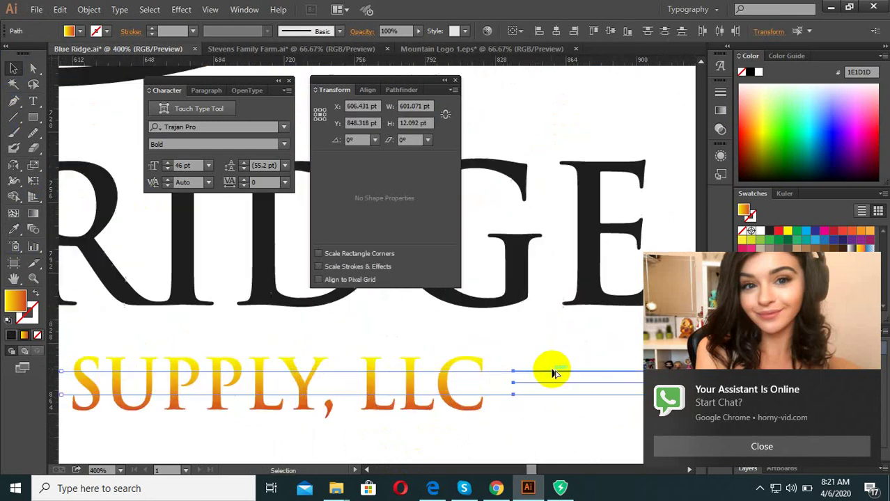
{"action": "scroll", "coordinate": [553, 374], "scroll_direction": "up", "scroll_amount": 1}
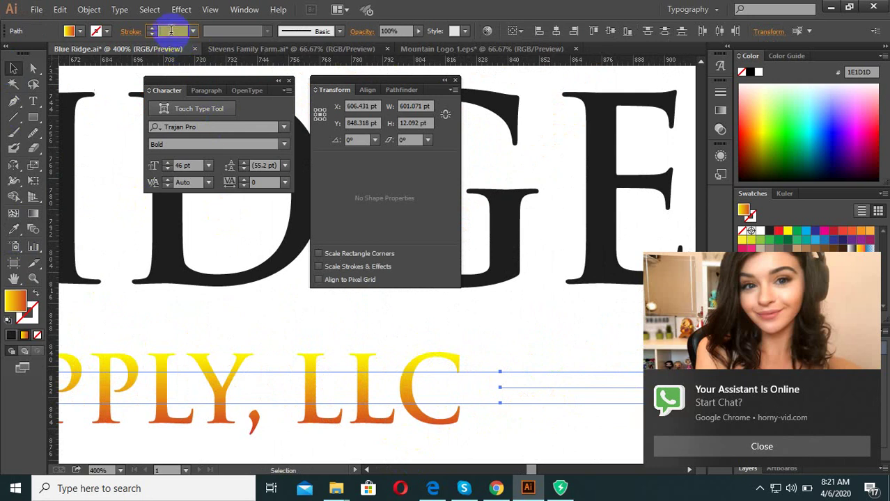
{"action": "type", "text": "1"}
{"action": "key", "text": "Return"}
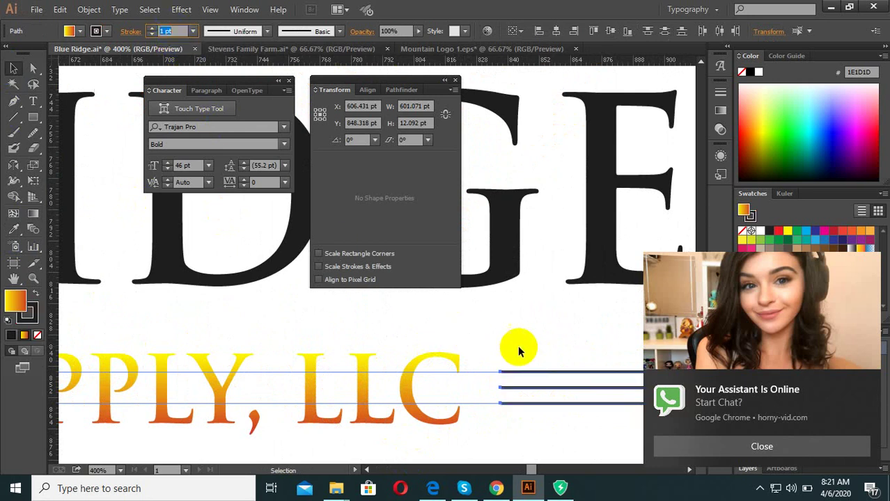
{"action": "scroll", "coordinate": [468, 367], "scroll_direction": "down", "scroll_amount": 1}
{"action": "scroll", "coordinate": [362, 390], "scroll_direction": "down", "scroll_amount": 1}
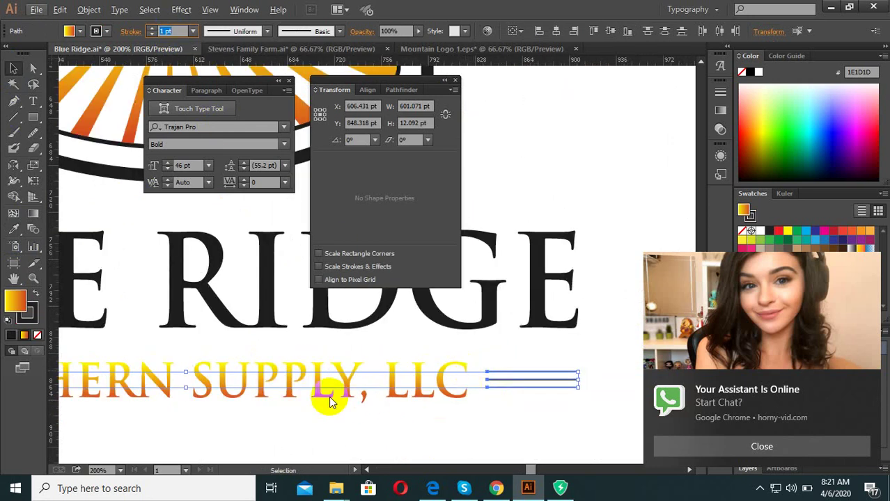
{"action": "scroll", "coordinate": [487, 418], "scroll_direction": "down", "scroll_amount": 1}
Expand the ornament lines with Fill and Stroke via Object > Expand, twice.
{"action": "left_click", "coordinate": [89, 9]}
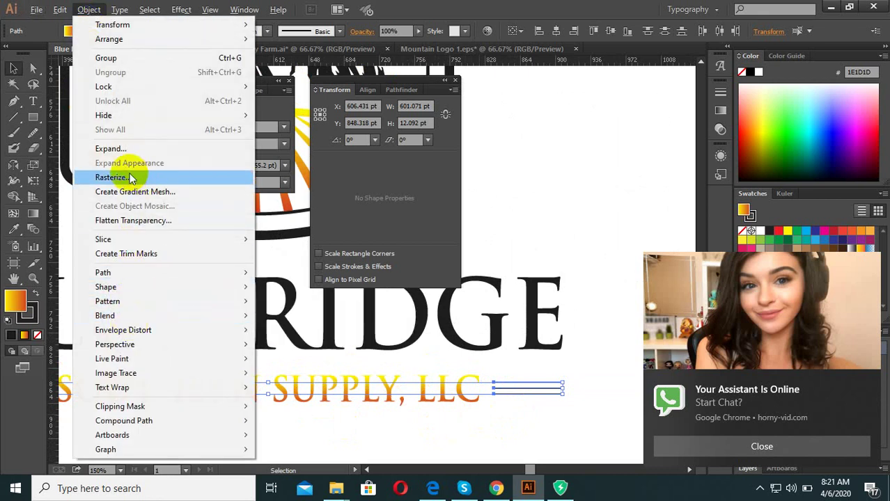
{"action": "left_click", "coordinate": [139, 149]}
{"action": "left_click", "coordinate": [403, 318]}
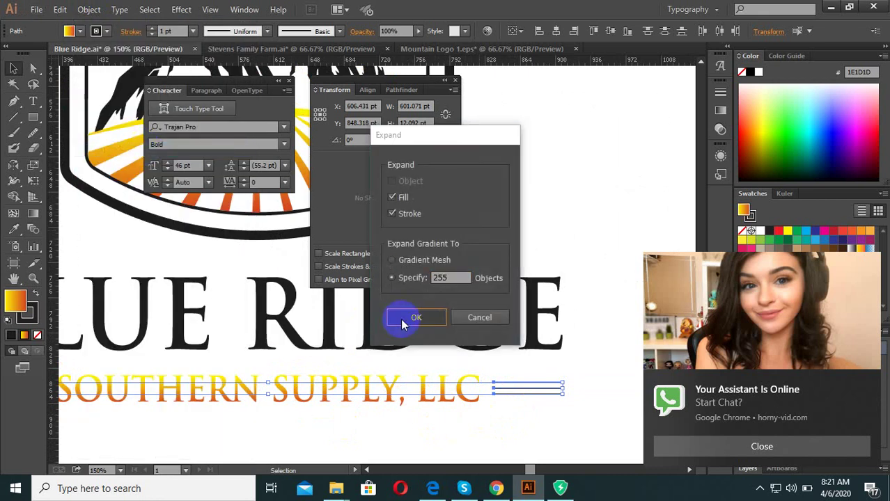
{"action": "left_click", "coordinate": [90, 9]}
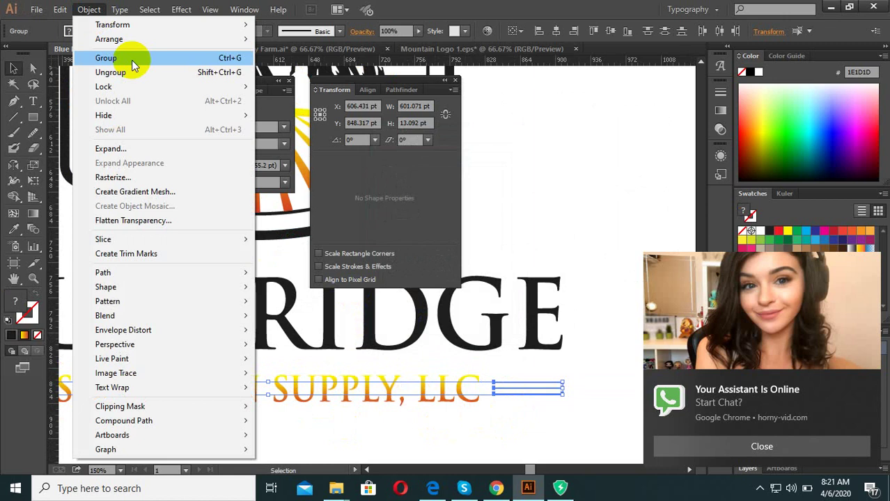
{"action": "left_click", "coordinate": [131, 149]}
{"action": "left_click", "coordinate": [453, 387]}
Select both expanded ornaments and hide selection edges to preview them.
{"action": "left_click", "coordinate": [513, 413]}
{"action": "scroll", "coordinate": [519, 412], "scroll_direction": "up", "scroll_amount": 1, "text": "alt"}
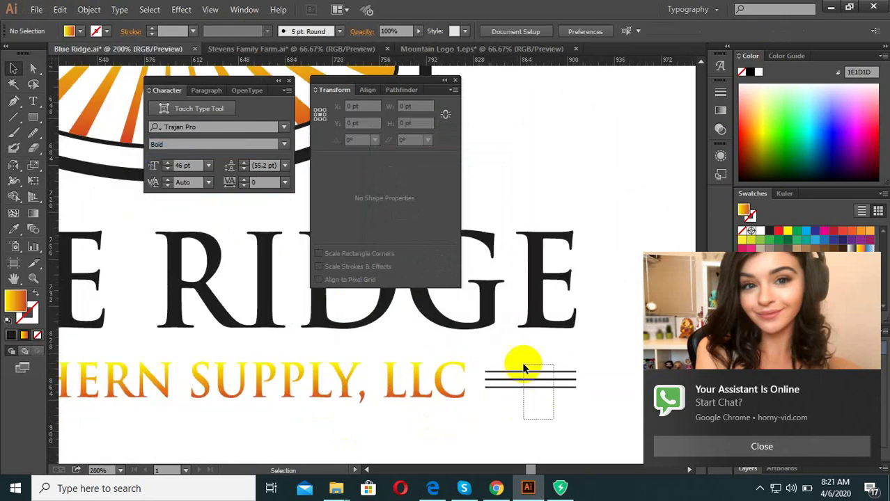
{"action": "left_click", "coordinate": [569, 381]}
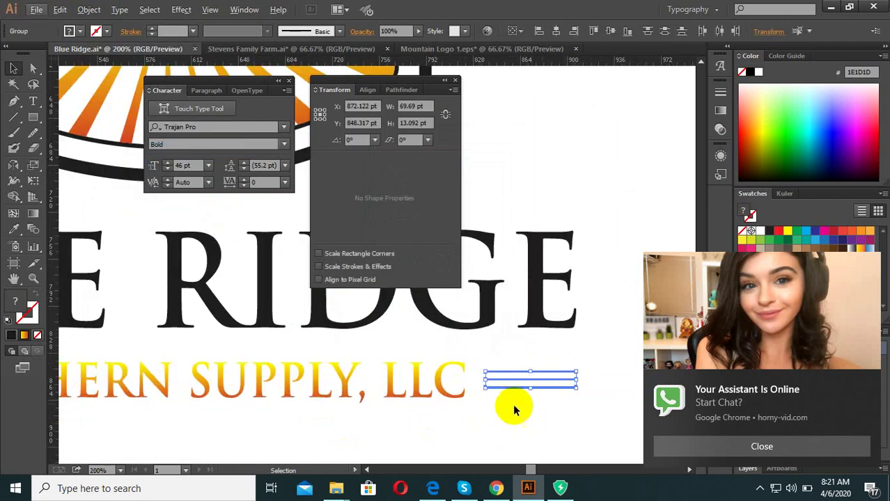
{"action": "scroll", "coordinate": [512, 407], "scroll_direction": "down", "scroll_amount": 2, "text": "alt"}
{"action": "left_click_drag", "start_coordinate": [149, 378], "coordinate": [131, 374], "text": "shift"}
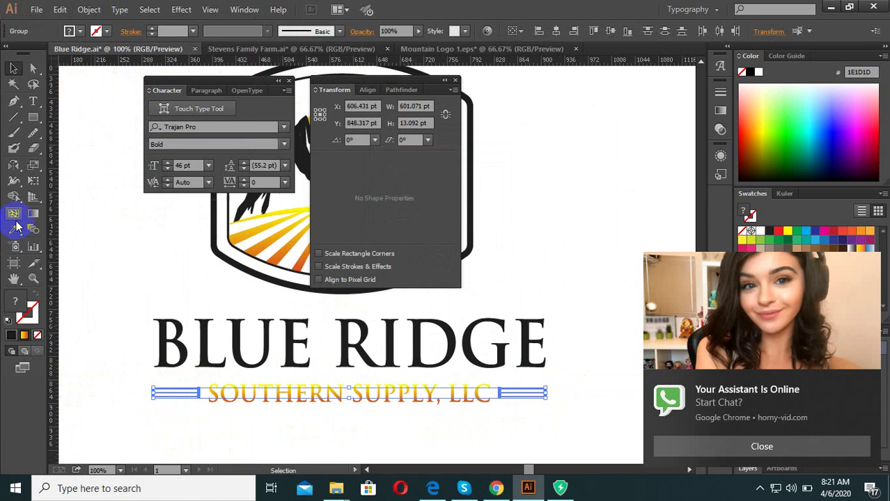
{"action": "key", "text": "ctrl+shift+b"}
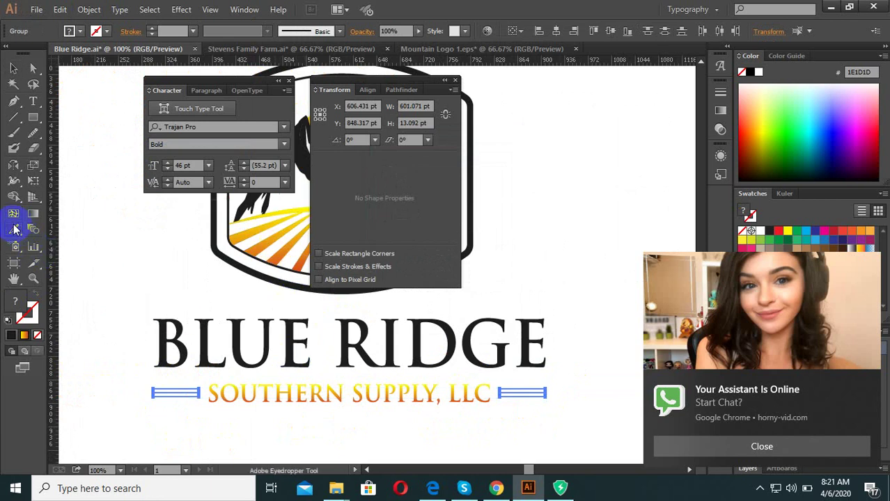
Eyedrop a gradient onto the ornament lines and run it vertically across them.
{"action": "left_click", "coordinate": [16, 230]}
{"action": "scroll", "coordinate": [169, 418], "scroll_direction": "up", "scroll_amount": 3, "text": "alt"}
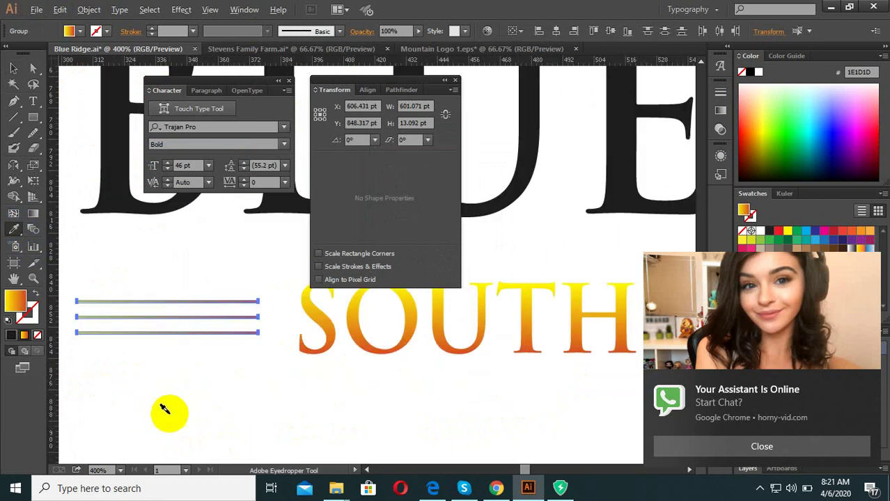
{"action": "scroll", "coordinate": [237, 313], "scroll_direction": "up", "scroll_amount": 3, "text": "alt"}
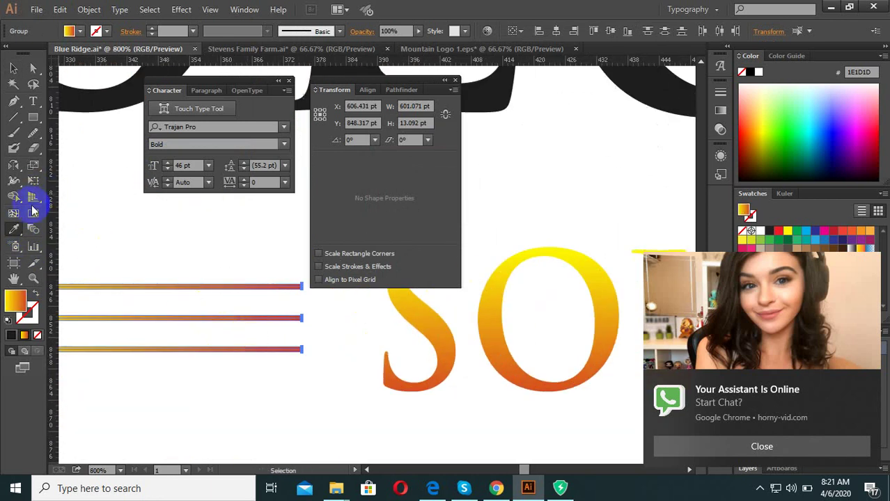
{"action": "left_click", "coordinate": [33, 212]}
{"action": "left_click_drag", "start_coordinate": [288, 281], "coordinate": [290, 351]}
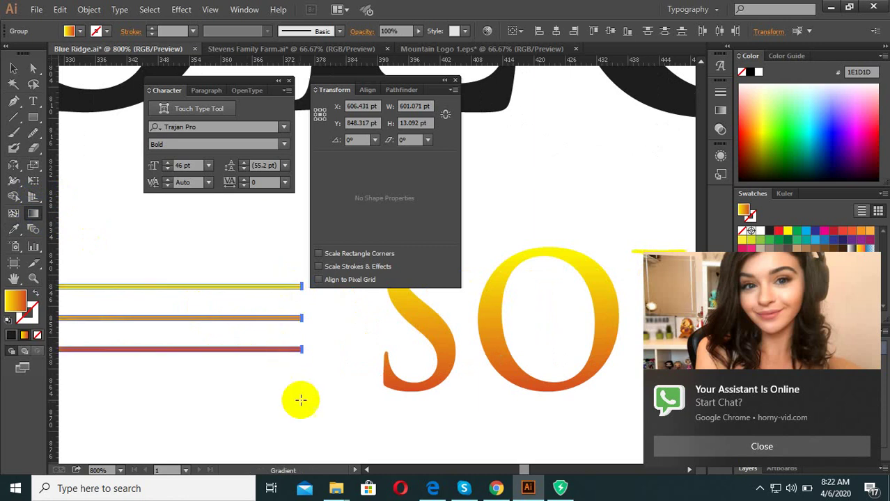
{"action": "scroll", "coordinate": [301, 411], "scroll_direction": "down", "scroll_amount": 3}
{"action": "key", "text": "v"}
{"action": "left_click", "coordinate": [175, 333]}
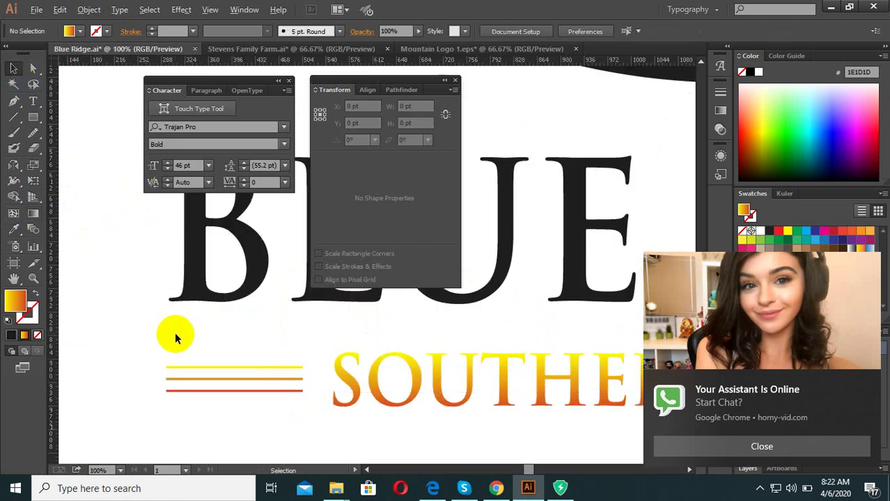
Give the tagline and ornaments the mountain artwork's dark fill, then save Blue Ridge.ai.
{"action": "scroll", "coordinate": [209, 369], "scroll_direction": "down", "scroll_amount": 4, "text": "alt"}
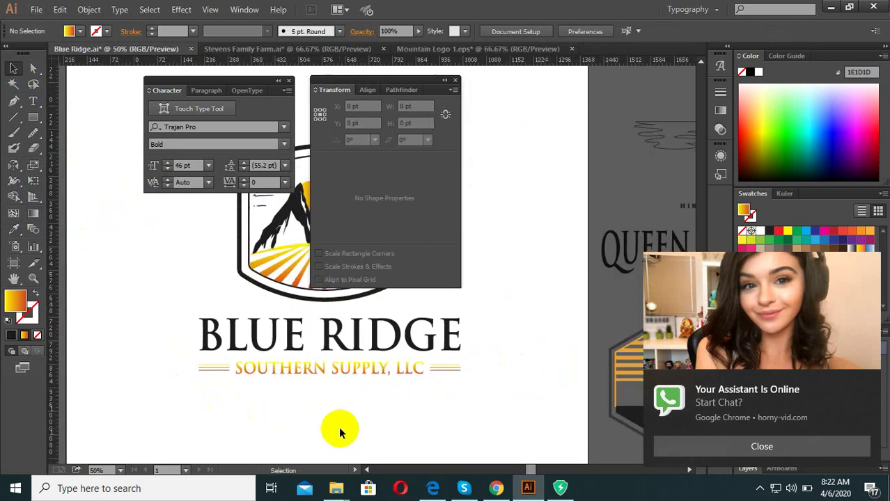
{"action": "scroll", "coordinate": [341, 429], "scroll_direction": "down", "scroll_amount": 2, "text": "alt"}
{"action": "left_click_drag", "start_coordinate": [422, 426], "coordinate": [256, 397]}
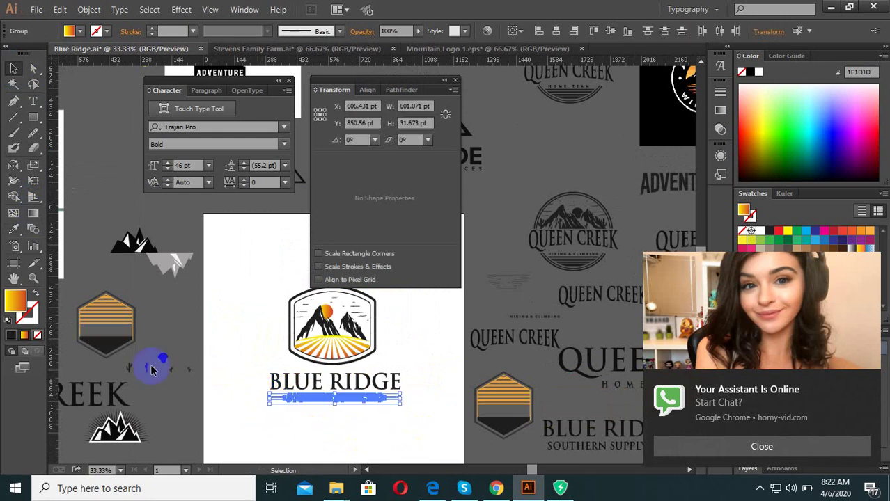
{"action": "left_click", "coordinate": [16, 231]}
{"action": "scroll", "coordinate": [311, 305], "scroll_direction": "up", "scroll_amount": 2, "text": "alt"}
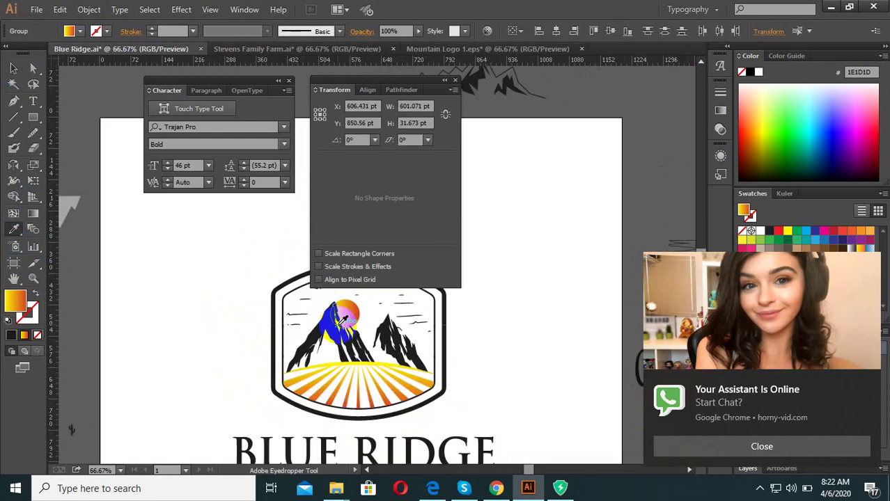
{"action": "left_click", "coordinate": [151, 243]}
{"action": "scroll", "coordinate": [369, 335], "scroll_direction": "down", "scroll_amount": 3, "text": "alt"}
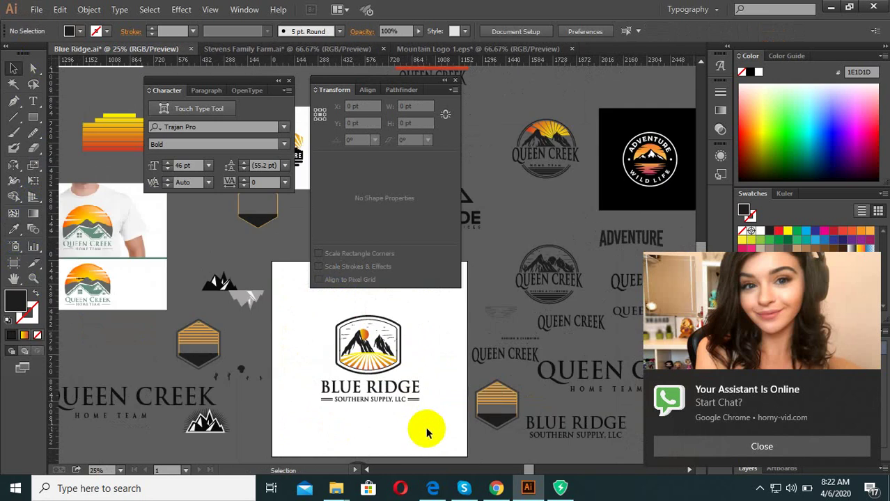
{"action": "left_click", "coordinate": [37, 10]}
{"action": "left_click", "coordinate": [59, 115]}
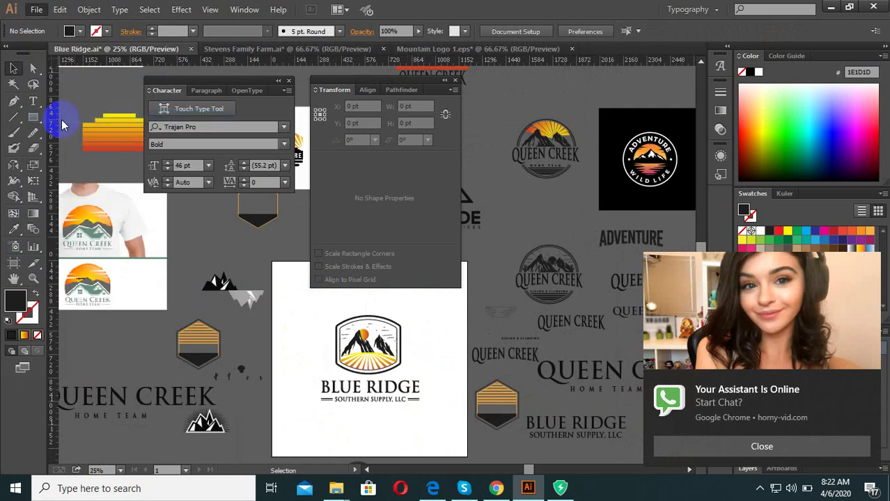
{"action": "left_click", "coordinate": [37, 10]}
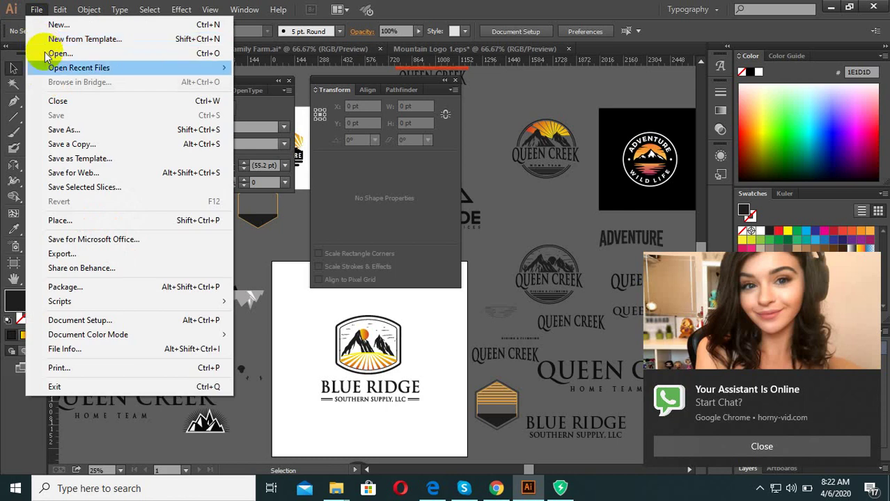
{"action": "left_click", "coordinate": [70, 128]}
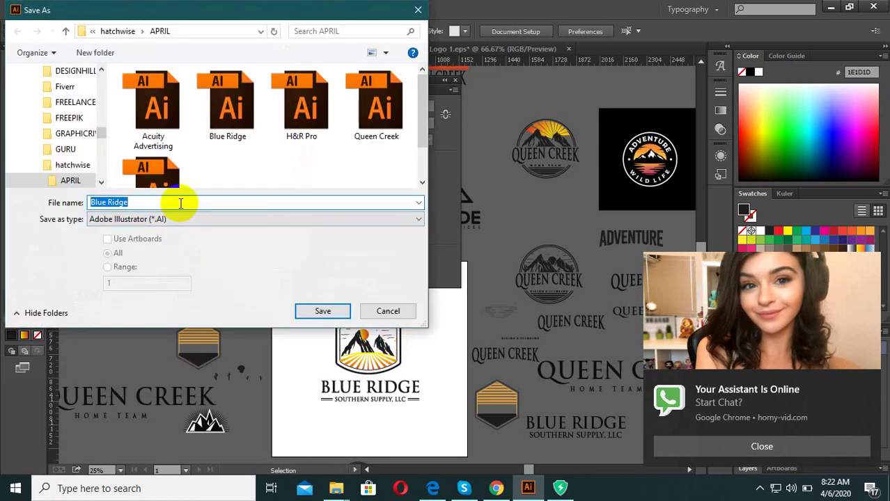
{"action": "type", "text": "xxxxv"}
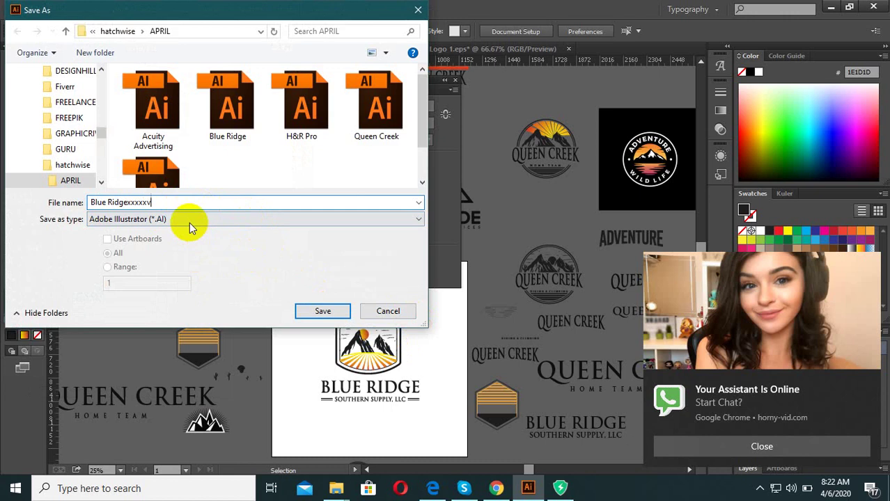
{"action": "left_click", "coordinate": [168, 206]}
{"action": "left_click_drag", "start_coordinate": [168, 206], "coordinate": [93, 202]}
{"action": "type", "text": "vvv"}
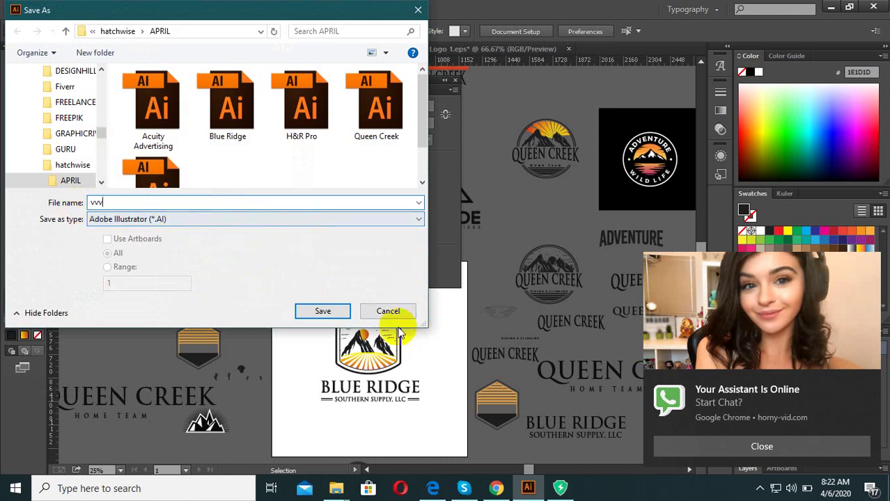
{"action": "left_click", "coordinate": [394, 312]}
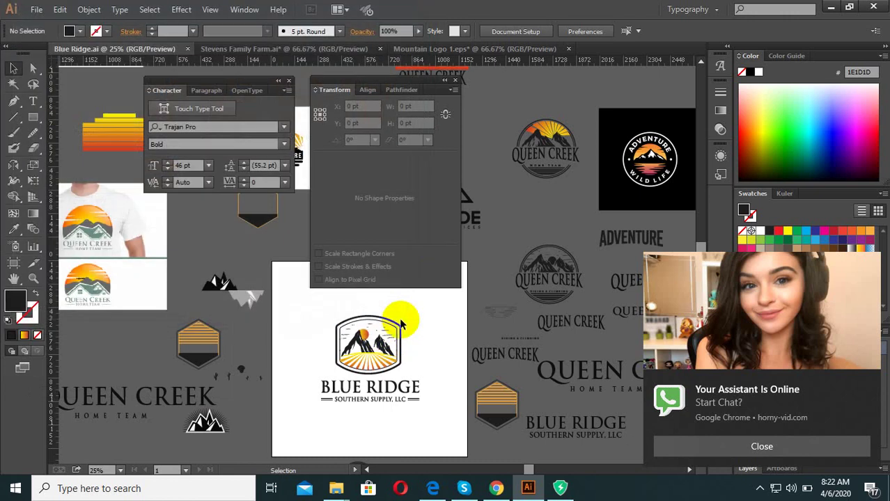
{"action": "scroll", "coordinate": [303, 329], "scroll_direction": "down", "scroll_amount": 1}
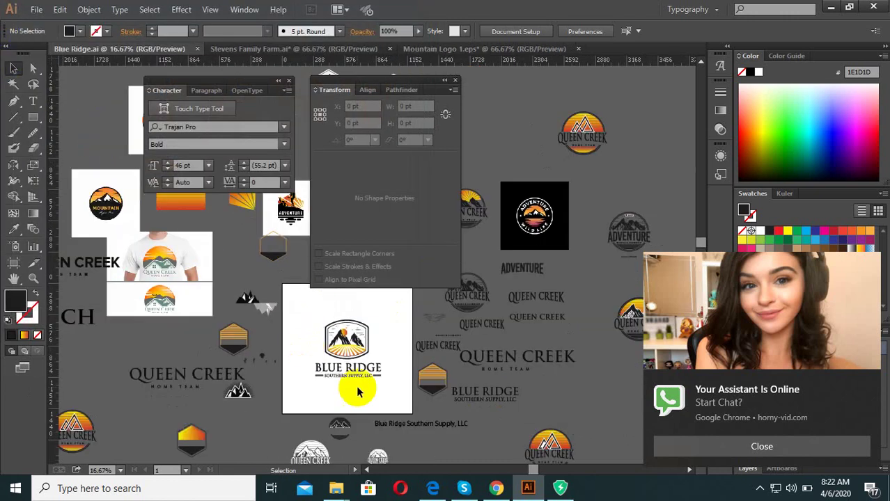
{"action": "left_click", "coordinate": [26, 64]}
Open File > Save for Web and save with JPEG High settings.
{"action": "left_click", "coordinate": [36, 11]}
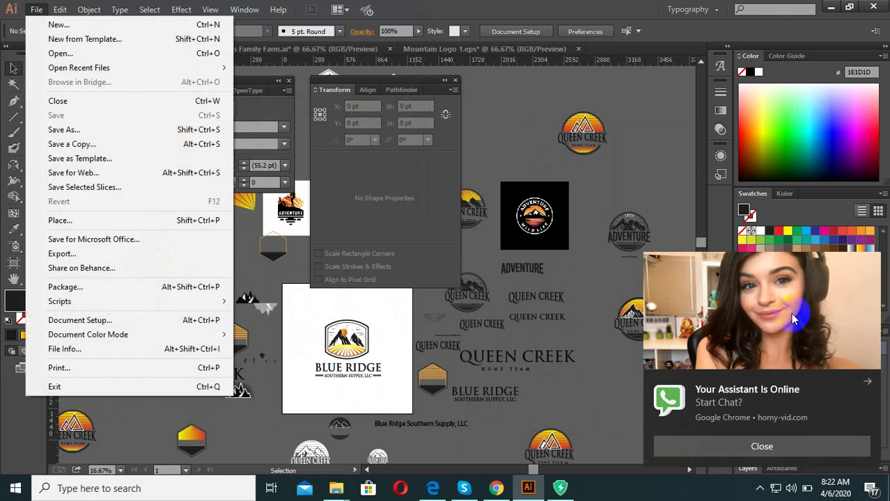
{"action": "left_click", "coordinate": [867, 379]}
{"action": "left_click", "coordinate": [468, 294]}
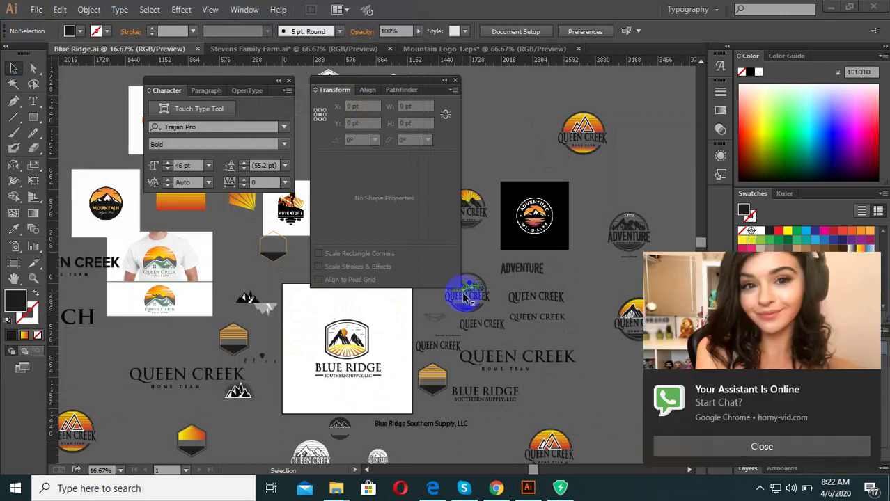
{"action": "left_click", "coordinate": [36, 10]}
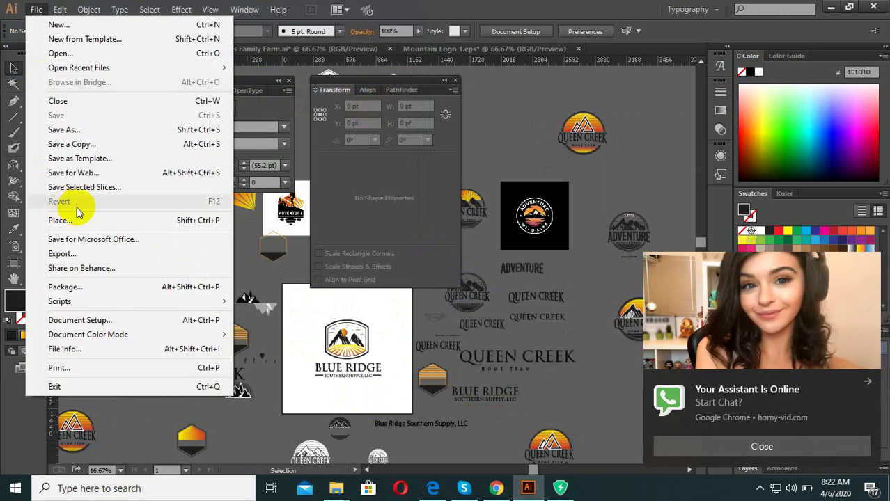
{"action": "left_click", "coordinate": [81, 176]}
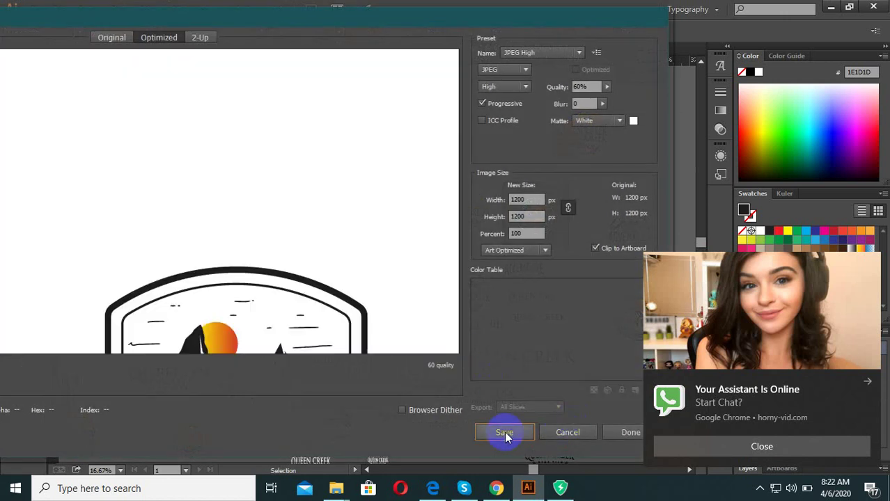
{"action": "left_click", "coordinate": [504, 432]}
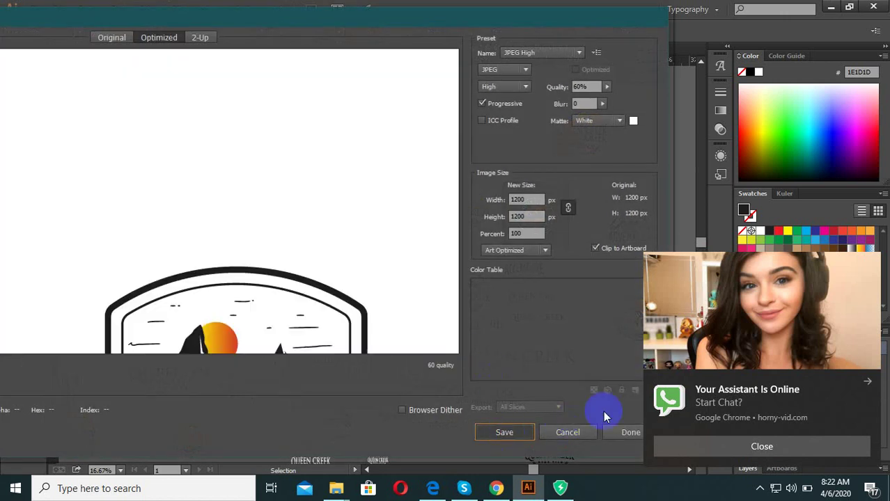
Name the image Blue-Ridge-4 in the APRIL folder and save it.
{"action": "left_click", "coordinate": [867, 382]}
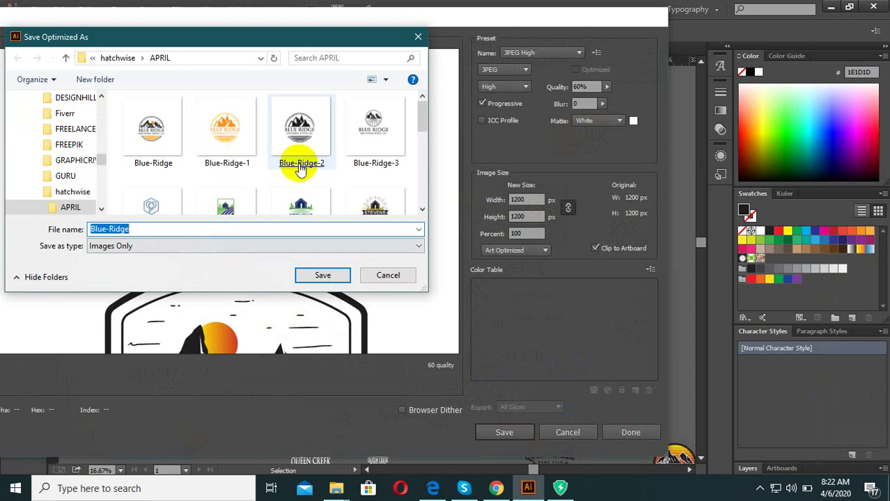
{"action": "scroll", "coordinate": [322, 188], "scroll_direction": "down", "scroll_amount": 1}
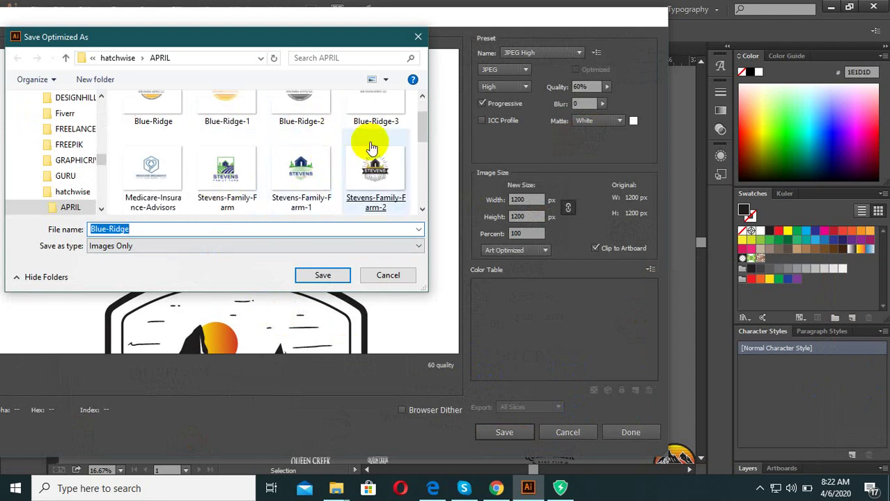
{"action": "right_click", "coordinate": [370, 104]}
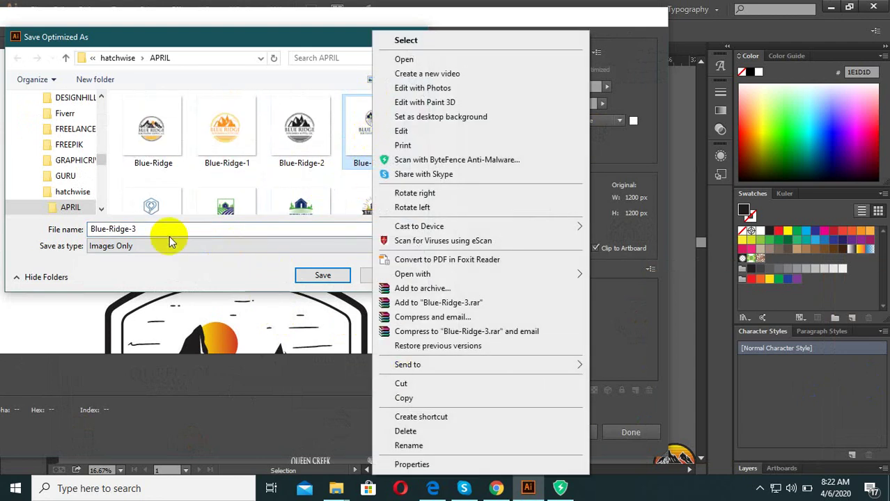
{"action": "left_click", "coordinate": [159, 231]}
{"action": "key", "text": "BackSpace"}
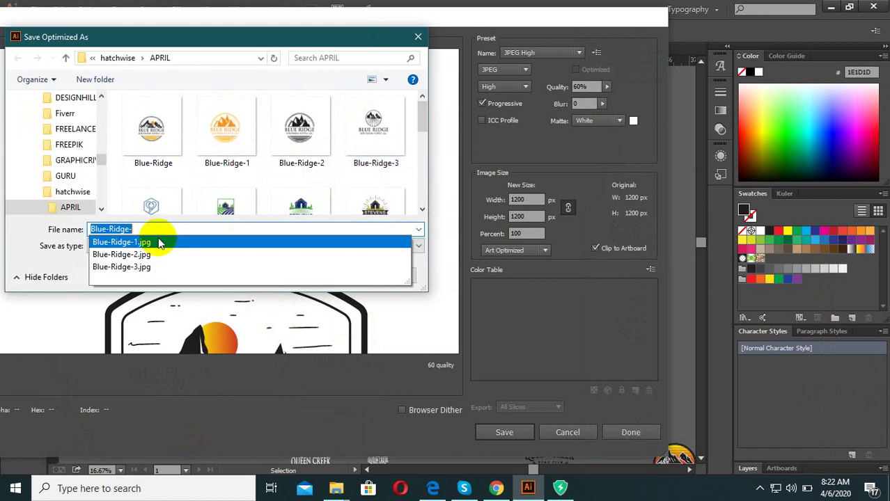
{"action": "type", "text": "4"}
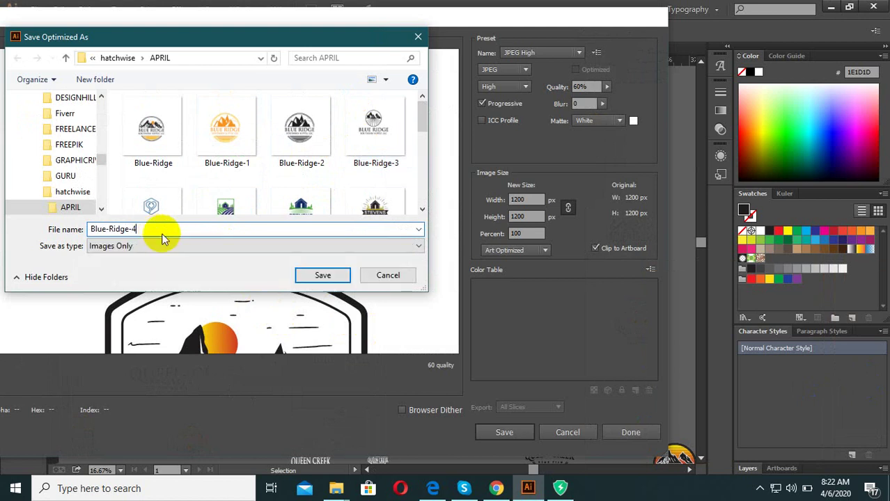
{"action": "left_click", "coordinate": [309, 276]}
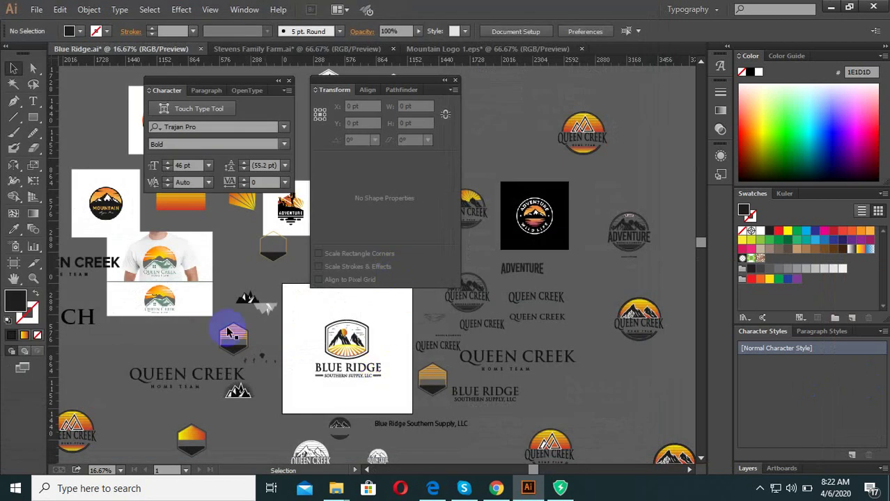
Open the Blue Ridge contest page in the browser and start a new entry.
{"action": "left_click", "coordinate": [35, 9]}
{"action": "left_click", "coordinate": [35, 114]}
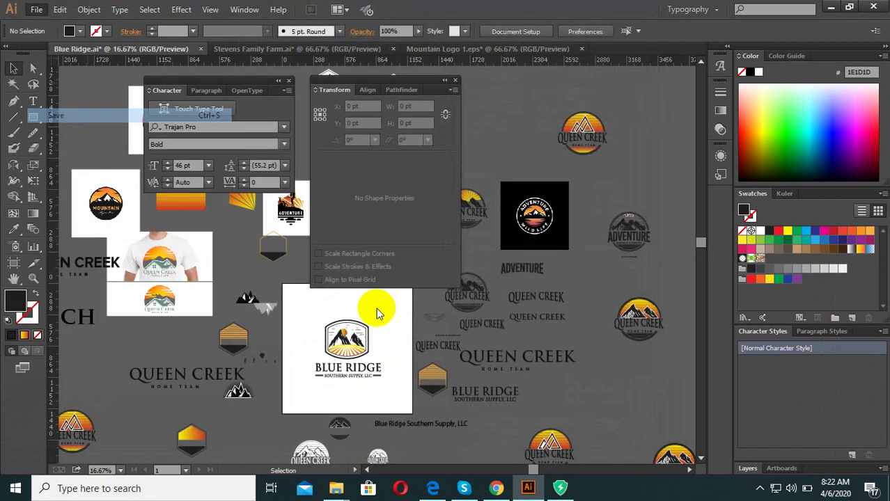
{"action": "left_click", "coordinate": [496, 488]}
{"action": "left_click", "coordinate": [479, 11]}
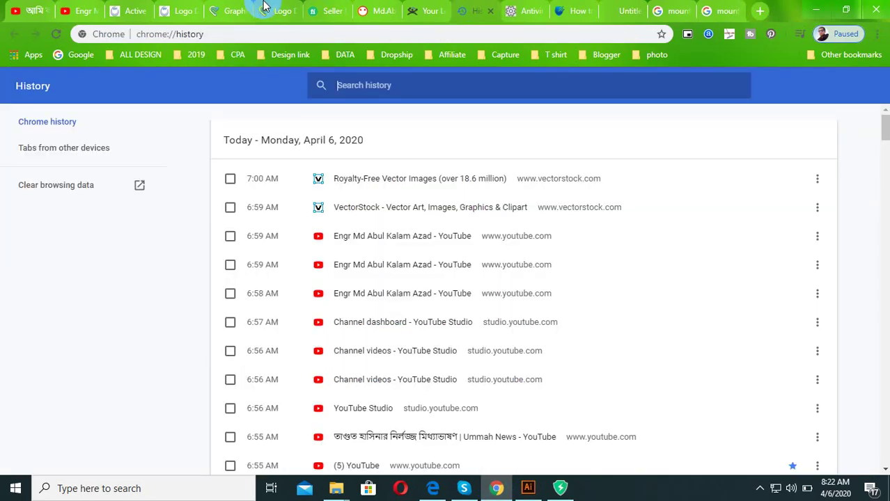
{"action": "left_click", "coordinate": [205, 5]}
{"action": "scroll", "coordinate": [404, 354], "scroll_direction": "up", "scroll_amount": 1}
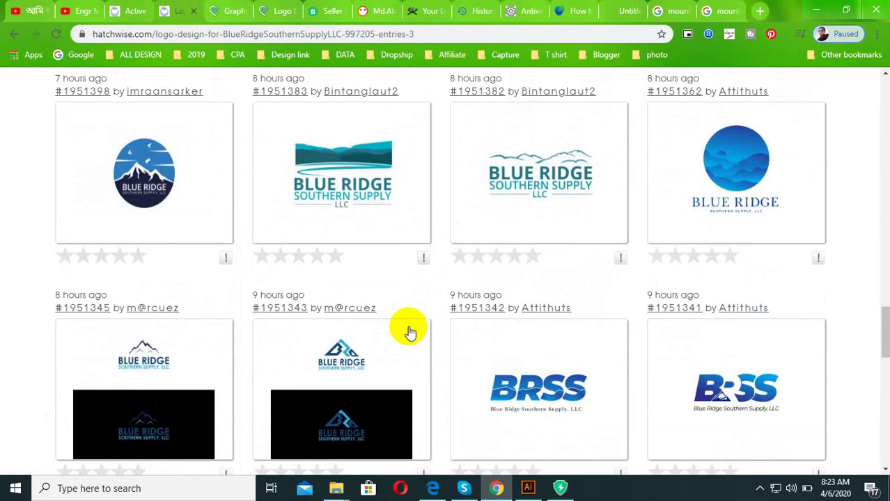
{"action": "scroll", "coordinate": [407, 342], "scroll_direction": "up", "scroll_amount": 10}
{"action": "scroll", "coordinate": [409, 331], "scroll_direction": "up", "scroll_amount": 10}
{"action": "scroll", "coordinate": [410, 327], "scroll_direction": "up", "scroll_amount": 5}
{"action": "scroll", "coordinate": [626, 302], "scroll_direction": "up", "scroll_amount": 3}
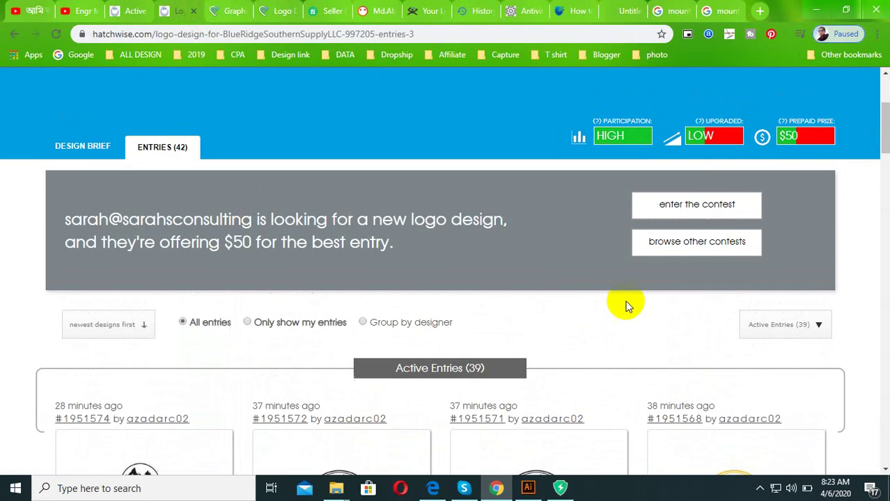
{"action": "left_click", "coordinate": [716, 202]}
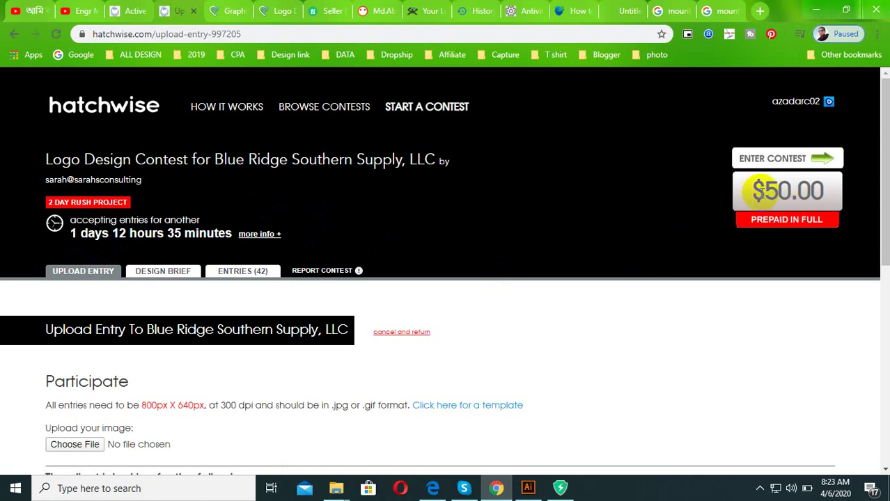
Upload Blue-Ridge-4 as the entry, accept the original-work agreement, and return to Illustrator.
{"action": "scroll", "coordinate": [766, 191], "scroll_direction": "down", "scroll_amount": 1}
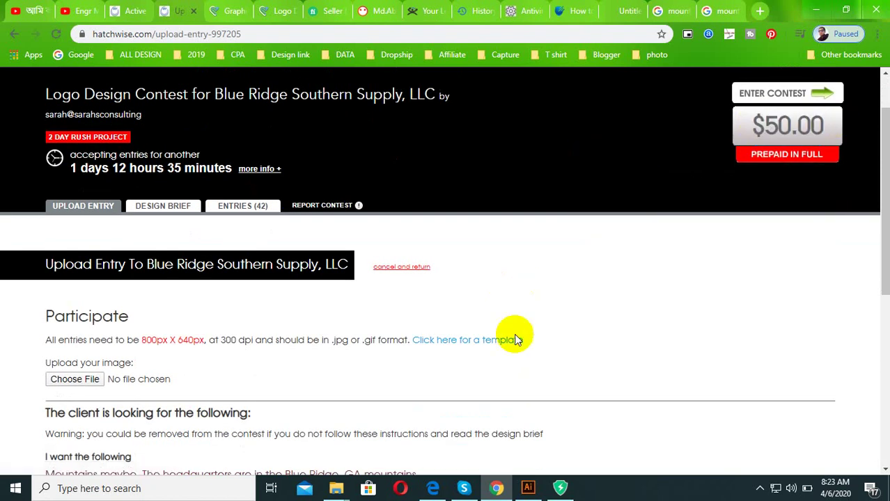
{"action": "scroll", "coordinate": [228, 378], "scroll_direction": "down", "scroll_amount": 3}
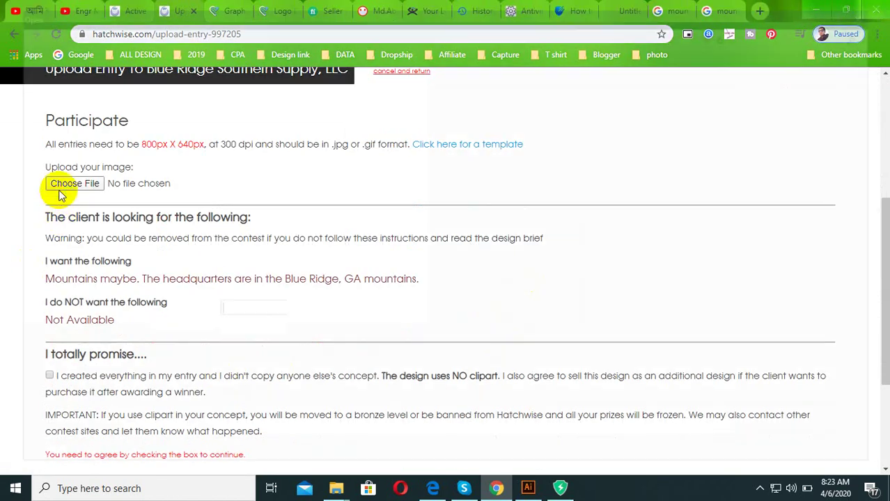
{"action": "left_click", "coordinate": [61, 185]}
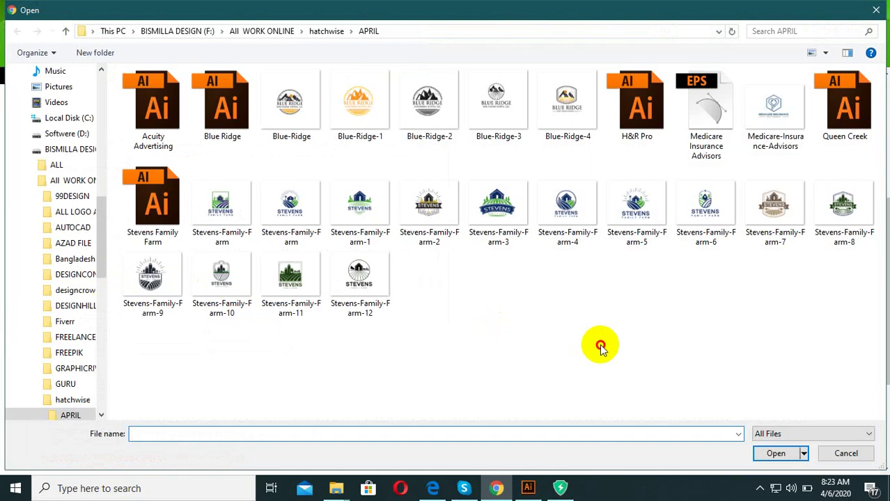
{"action": "double_click", "coordinate": [574, 149]}
{"action": "scroll", "coordinate": [153, 317], "scroll_direction": "down", "scroll_amount": 2}
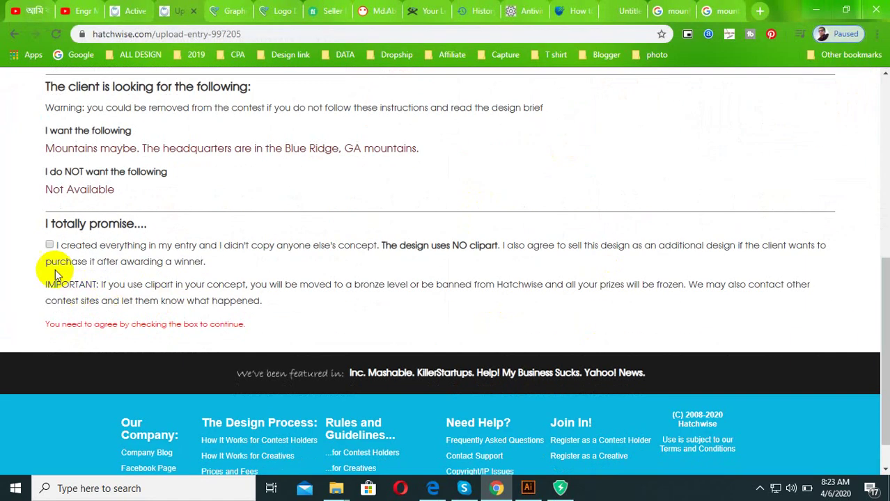
{"action": "left_click", "coordinate": [48, 246]}
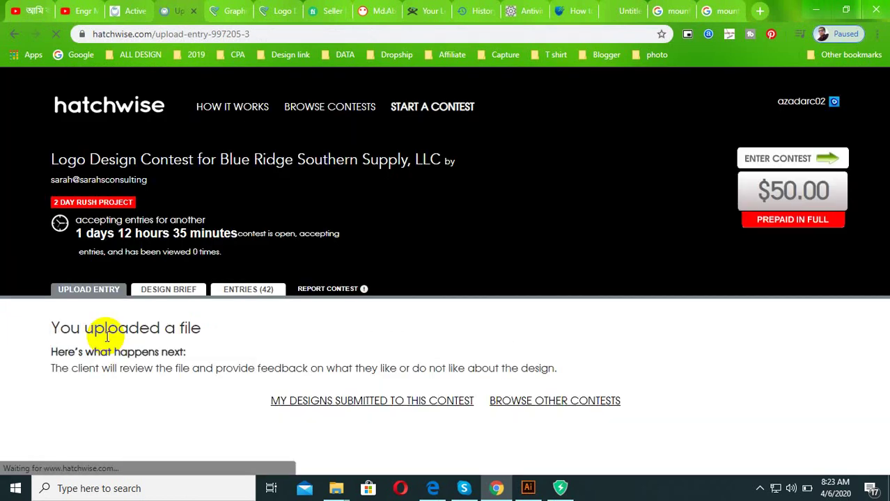
{"action": "scroll", "coordinate": [324, 363], "scroll_direction": "down", "scroll_amount": 2}
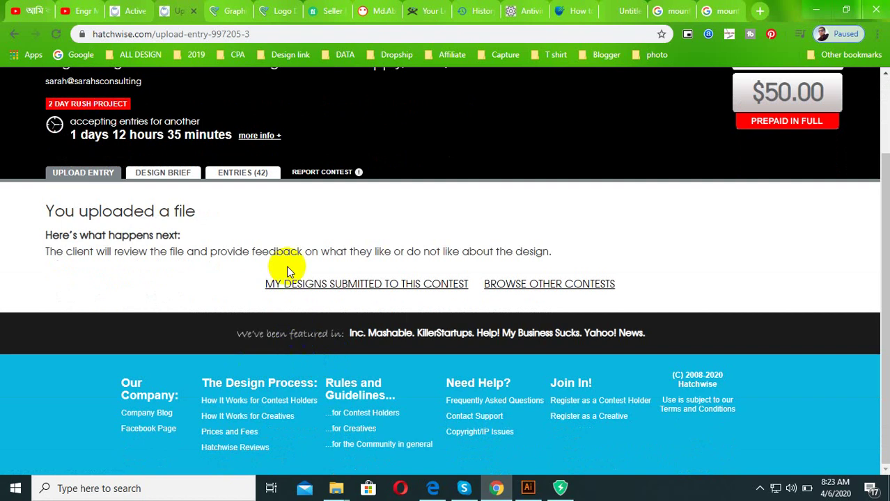
{"action": "left_click", "coordinate": [527, 489]}
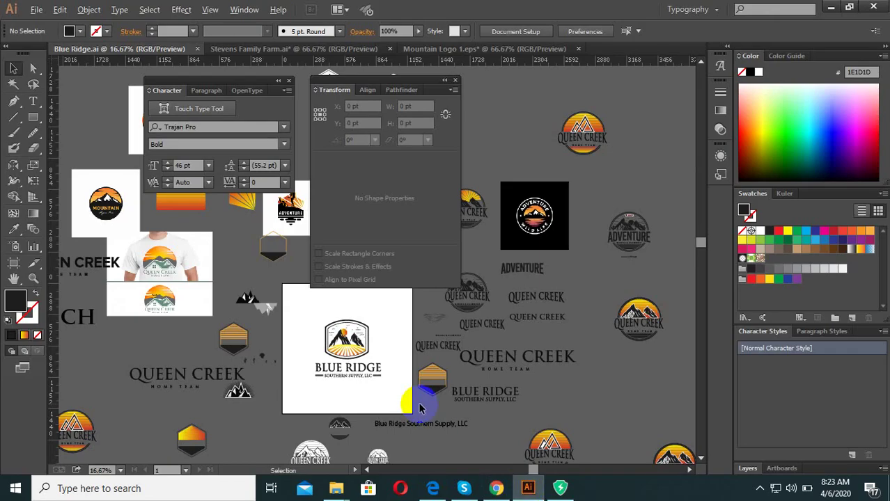
{"action": "scroll", "coordinate": [419, 409], "scroll_direction": "down", "scroll_amount": 2}
{"action": "scroll", "coordinate": [498, 307], "scroll_direction": "up", "scroll_amount": 3}
{"action": "scroll", "coordinate": [416, 392], "scroll_direction": "up", "scroll_amount": 2}
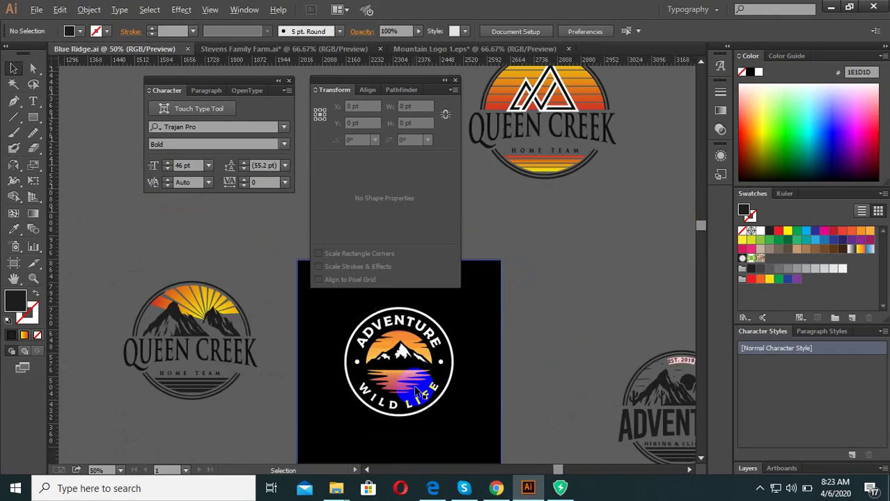
{"action": "scroll", "coordinate": [578, 289], "scroll_direction": "down", "scroll_amount": 2}
{"action": "scroll", "coordinate": [591, 318], "scroll_direction": "down", "scroll_amount": 2}
{"action": "scroll", "coordinate": [552, 387], "scroll_direction": "up", "scroll_amount": 3}
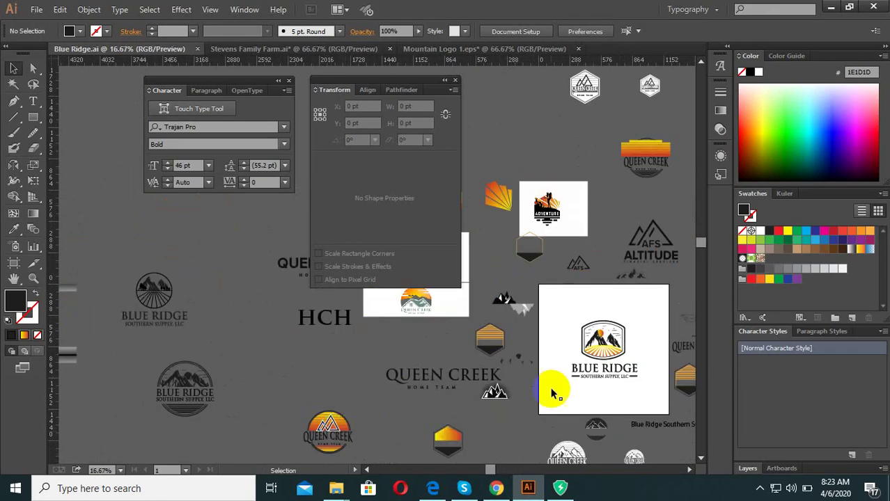
{"action": "scroll", "coordinate": [647, 374], "scroll_direction": "up", "scroll_amount": 2}
{"action": "scroll", "coordinate": [276, 348], "scroll_direction": "up", "scroll_amount": 2}
{"action": "scroll", "coordinate": [423, 339], "scroll_direction": "down", "scroll_amount": 3}
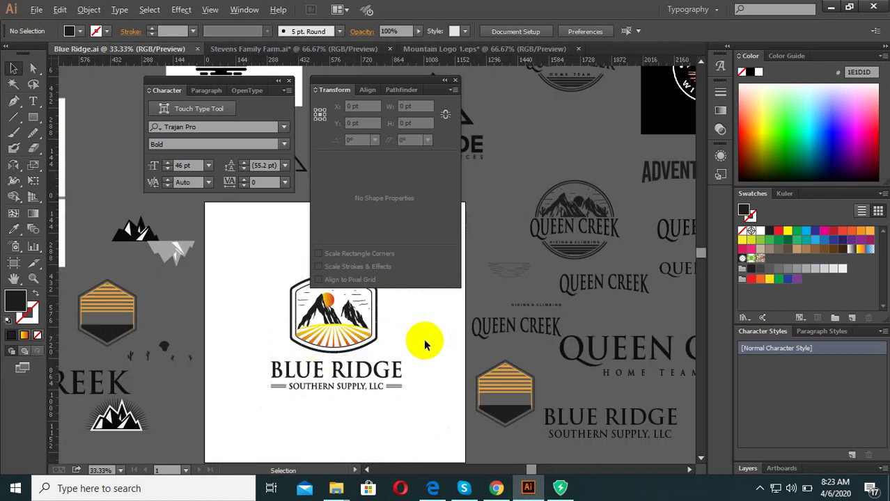
{"action": "scroll", "coordinate": [423, 339], "scroll_direction": "up", "scroll_amount": 1}
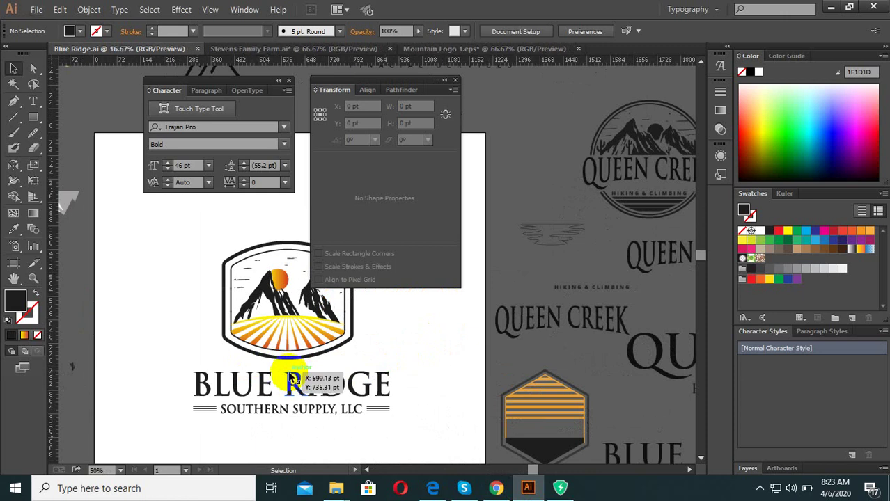
{"action": "scroll", "coordinate": [288, 372], "scroll_direction": "down", "scroll_amount": 4}
{"action": "scroll", "coordinate": [252, 358], "scroll_direction": "up", "scroll_amount": 2}
{"action": "scroll", "coordinate": [300, 411], "scroll_direction": "up", "scroll_amount": 2}
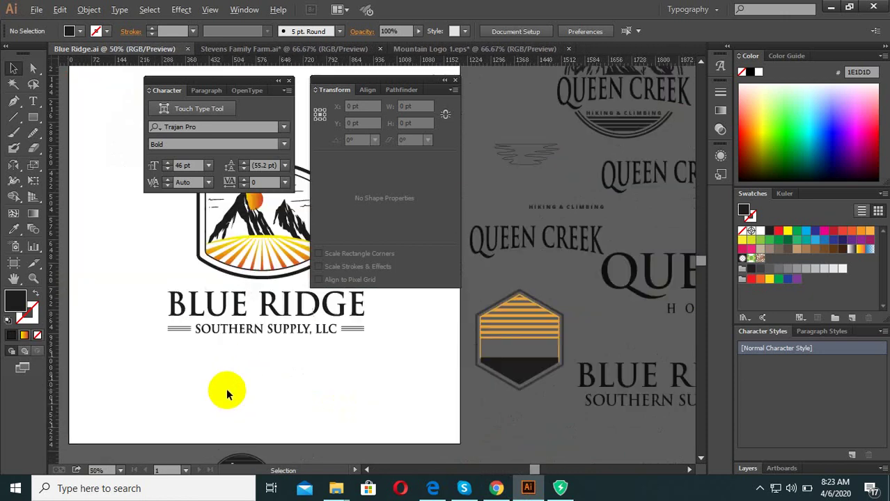
{"action": "scroll", "coordinate": [225, 388], "scroll_direction": "down", "scroll_amount": 3}
{"action": "scroll", "coordinate": [315, 344], "scroll_direction": "up", "scroll_amount": 3}
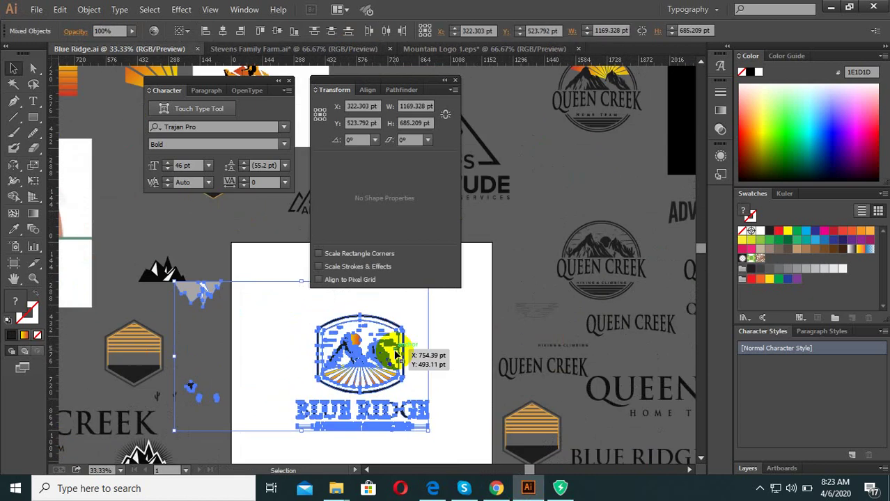
{"action": "scroll", "coordinate": [453, 308], "scroll_direction": "down", "scroll_amount": 1}
{"action": "left_click", "coordinate": [327, 425]}
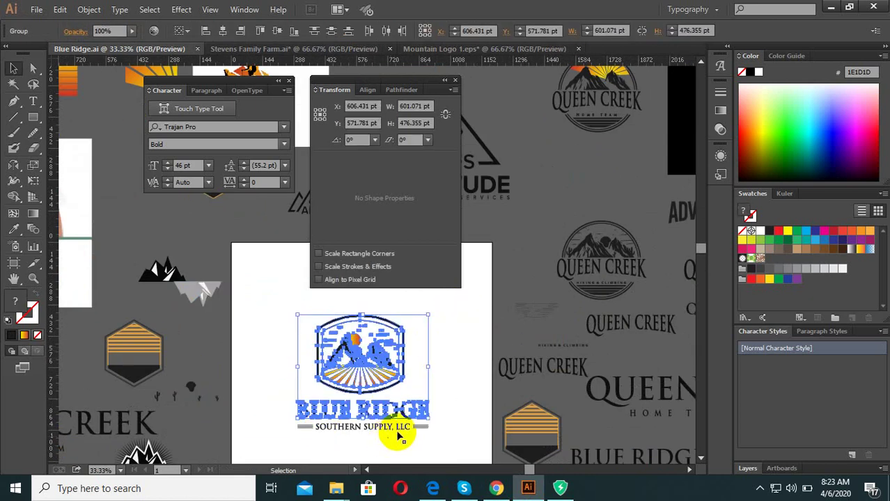
{"action": "left_click", "coordinate": [424, 344]}
{"action": "scroll", "coordinate": [426, 348], "scroll_direction": "down", "scroll_amount": 2}
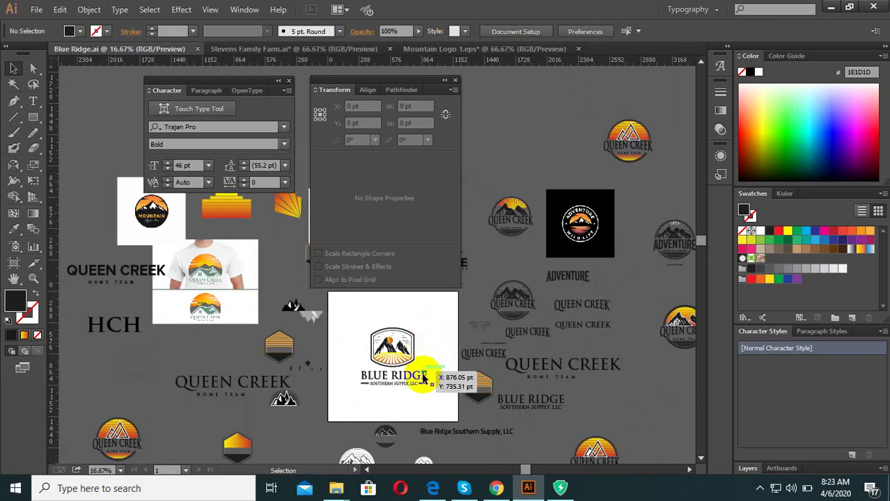
{"action": "scroll", "coordinate": [423, 390], "scroll_direction": "up", "scroll_amount": 1}
{"action": "left_click", "coordinate": [351, 348]}
{"action": "scroll", "coordinate": [352, 352], "scroll_direction": "down", "scroll_amount": 2}
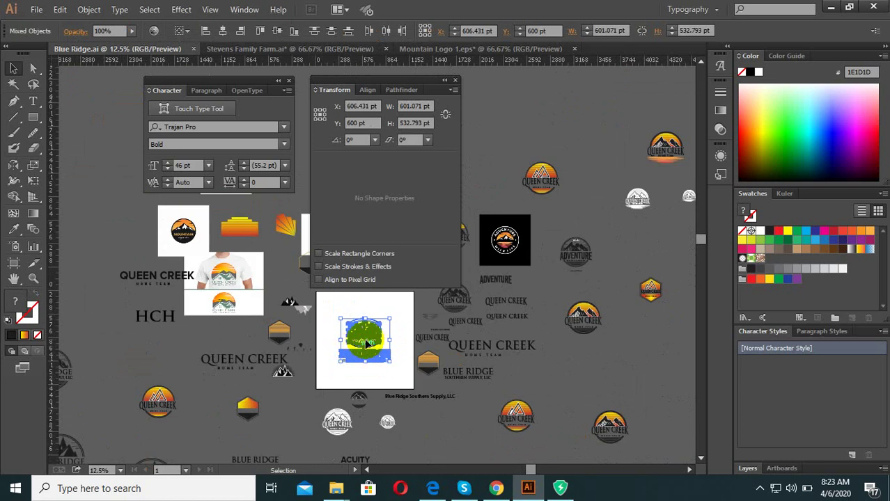
{"action": "scroll", "coordinate": [352, 351], "scroll_direction": "down", "scroll_amount": 1}
{"action": "left_click_drag", "start_coordinate": [368, 341], "coordinate": [162, 261]}
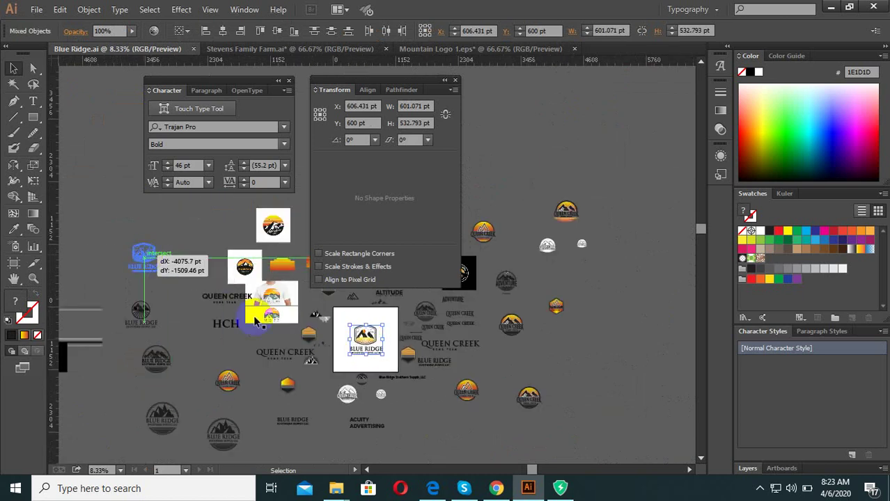
{"action": "scroll", "coordinate": [364, 338], "scroll_direction": "up", "scroll_amount": 1}
{"action": "left_click", "coordinate": [394, 339]}
{"action": "scroll", "coordinate": [392, 339], "scroll_direction": "up", "scroll_amount": 1}
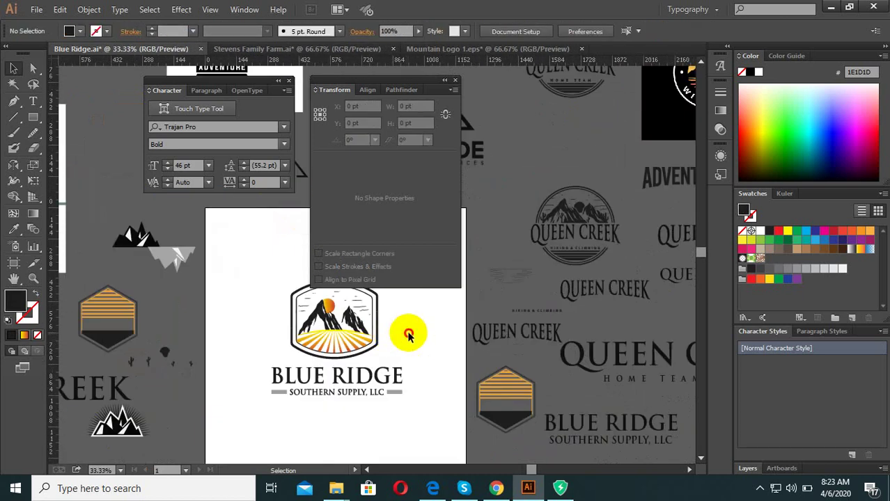
{"action": "scroll", "coordinate": [391, 338], "scroll_direction": "up", "scroll_amount": 1}
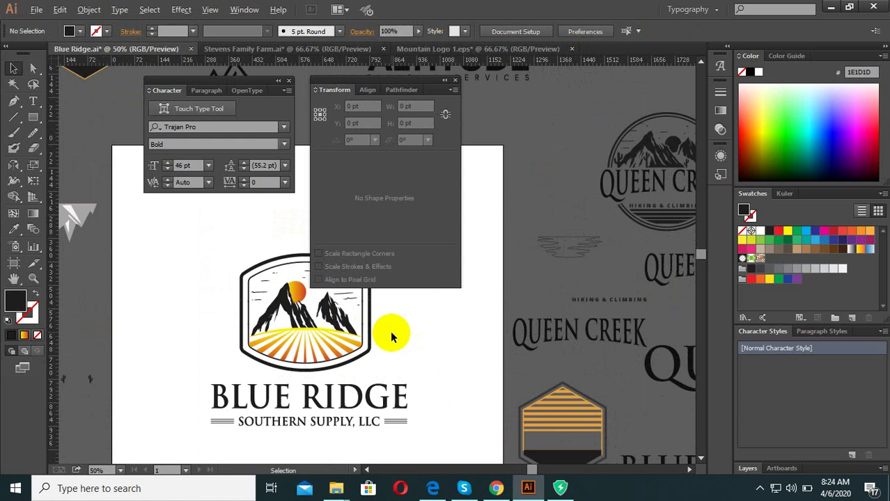
{"action": "scroll", "coordinate": [392, 337], "scroll_direction": "down", "scroll_amount": 2}
{"action": "scroll", "coordinate": [392, 336], "scroll_direction": "up", "scroll_amount": 2}
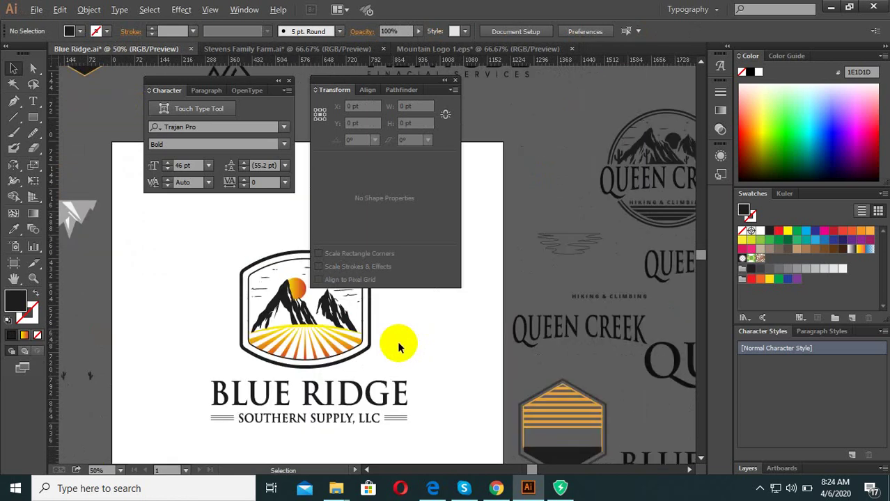
{"action": "scroll", "coordinate": [397, 341], "scroll_direction": "down", "scroll_amount": 3}
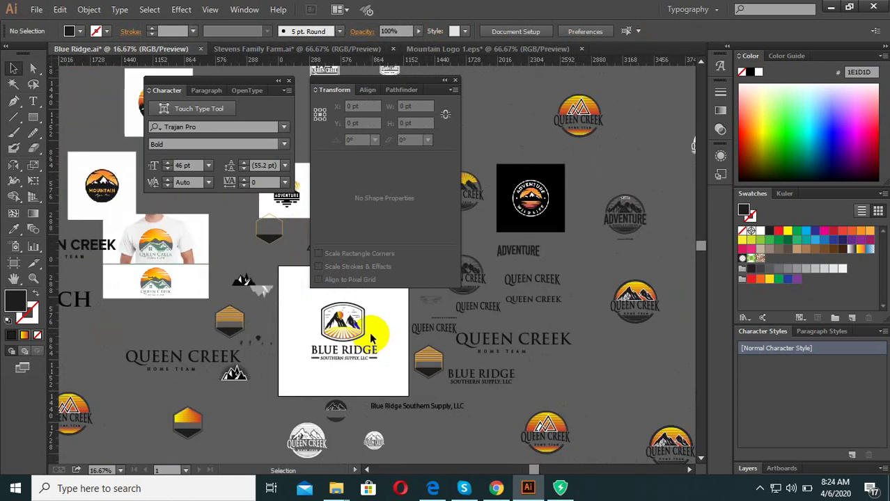
{"action": "scroll", "coordinate": [369, 332], "scroll_direction": "up", "scroll_amount": 2}
{"action": "left_click_drag", "start_coordinate": [340, 303], "coordinate": [303, 200]}
{"action": "left_click_drag", "start_coordinate": [433, 370], "coordinate": [350, 340]}
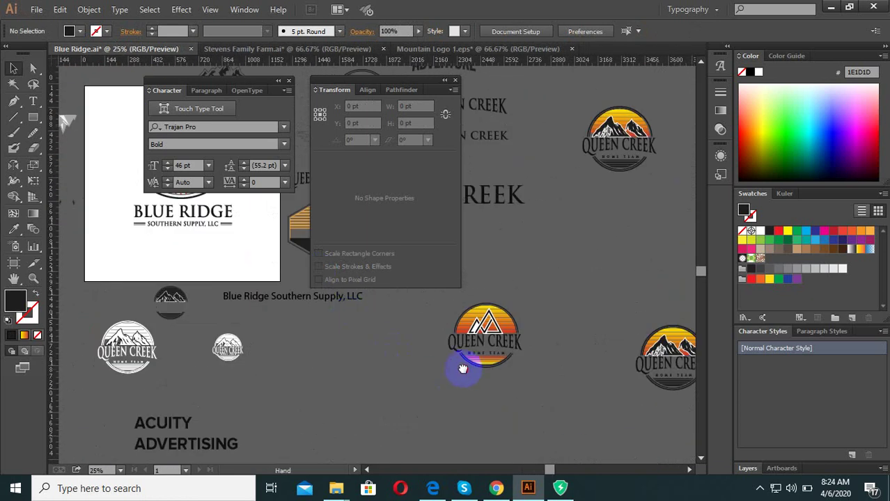
{"action": "mouse_move", "coordinate": [461, 368]}
{"action": "left_mouse_down"}
{"action": "mouse_move", "coordinate": [397, 357]}
{"action": "mouse_move", "coordinate": [448, 385]}
{"action": "left_mouse_up"}
{"action": "scroll", "coordinate": [481, 395], "scroll_direction": "up", "scroll_amount": 3}
{"action": "scroll", "coordinate": [380, 411], "scroll_direction": "up", "scroll_amount": 4}
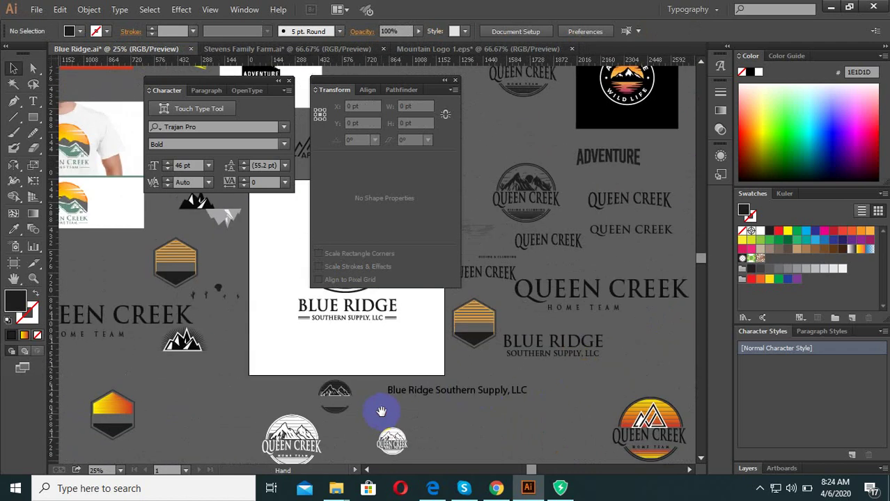
{"action": "scroll", "coordinate": [298, 432], "scroll_direction": "up", "scroll_amount": 2}
{"action": "scroll", "coordinate": [311, 449], "scroll_direction": "up", "scroll_amount": 2}
{"action": "scroll", "coordinate": [311, 449], "scroll_direction": "down", "scroll_amount": 2}
{"action": "mouse_move", "coordinate": [299, 418]}
{"action": "left_mouse_down"}
{"action": "mouse_move", "coordinate": [294, 392]}
{"action": "mouse_move", "coordinate": [294, 425]}
{"action": "mouse_move", "coordinate": [291, 412]}
{"action": "left_mouse_up"}
{"action": "scroll", "coordinate": [278, 404], "scroll_direction": "up", "scroll_amount": 2}
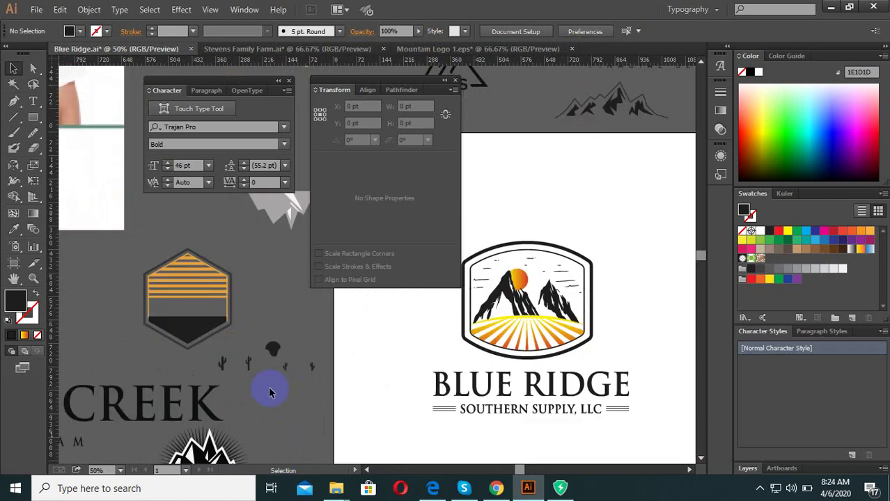
{"action": "left_click", "coordinate": [226, 437]}
{"action": "scroll", "coordinate": [247, 432], "scroll_direction": "down", "scroll_amount": 2}
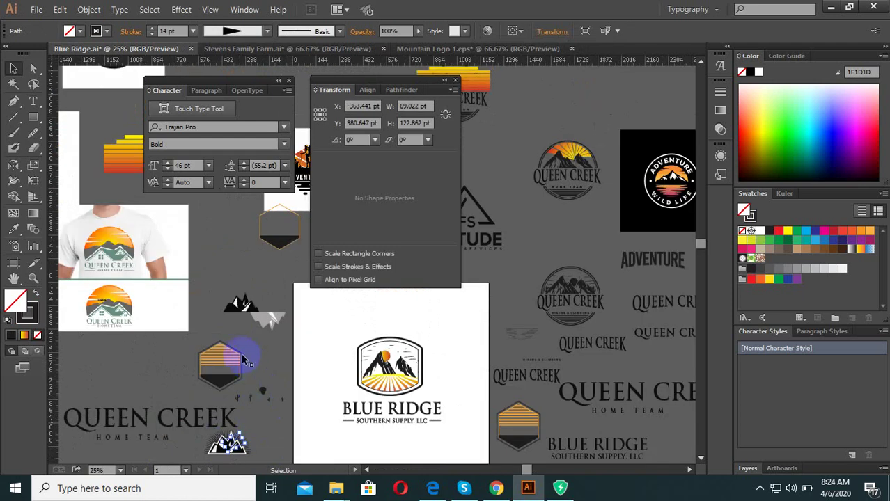
{"action": "left_click", "coordinate": [234, 333]}
{"action": "scroll", "coordinate": [223, 286], "scroll_direction": "up", "scroll_amount": 3}
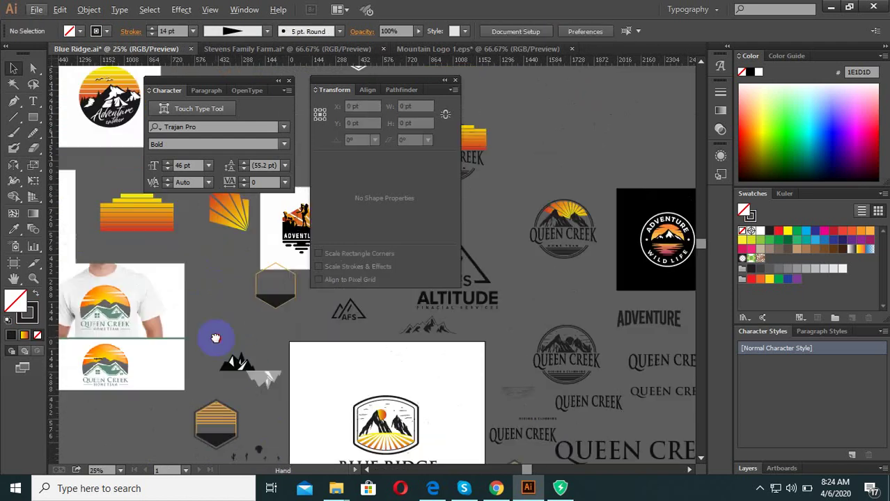
Place a copy of the orange-yellow gradient stripes above the mountain badge.
{"action": "left_click", "coordinate": [108, 198]}
{"action": "left_click_drag", "start_coordinate": [139, 229], "coordinate": [430, 451]}
{"action": "scroll", "coordinate": [401, 320], "scroll_direction": "up", "scroll_amount": 3}
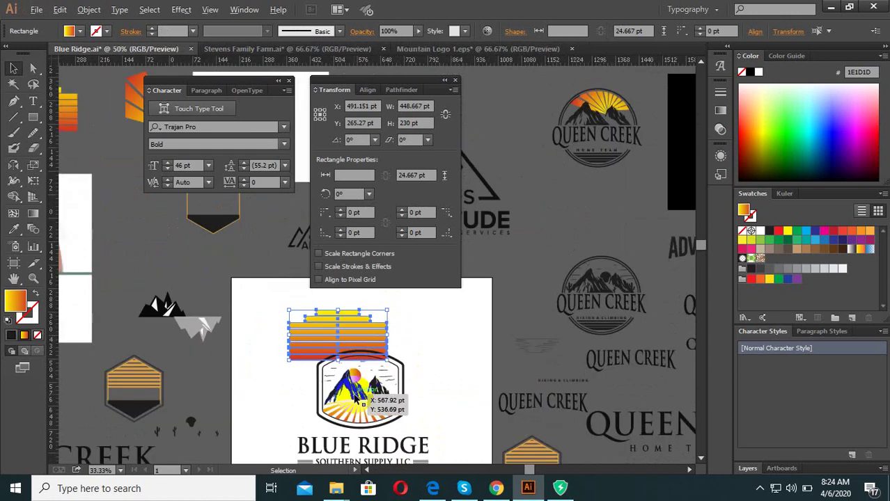
Marquee-select the stripes and badge and drop a spare copy far to the left.
{"action": "left_click", "coordinate": [412, 352]}
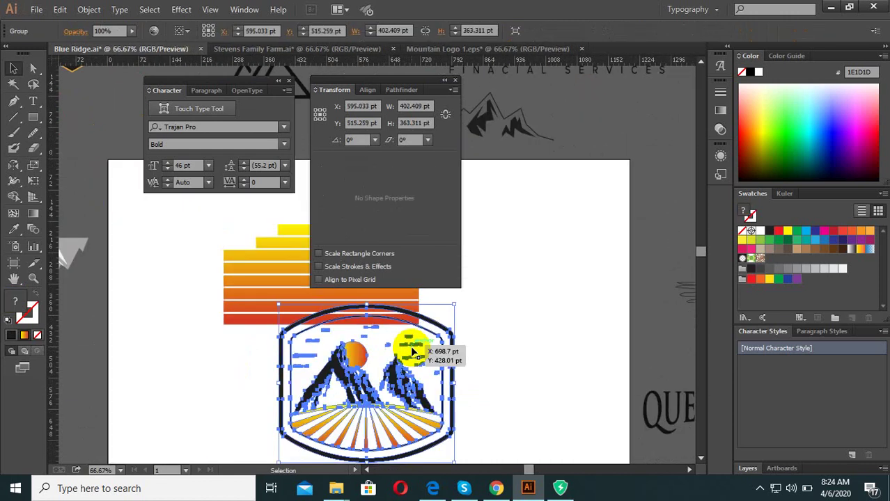
{"action": "scroll", "coordinate": [412, 352], "scroll_direction": "down", "scroll_amount": 2}
{"action": "left_click", "coordinate": [437, 452]}
{"action": "left_click_drag", "start_coordinate": [273, 323], "coordinate": [470, 452]}
{"action": "scroll", "coordinate": [357, 357], "scroll_direction": "down", "scroll_amount": 2}
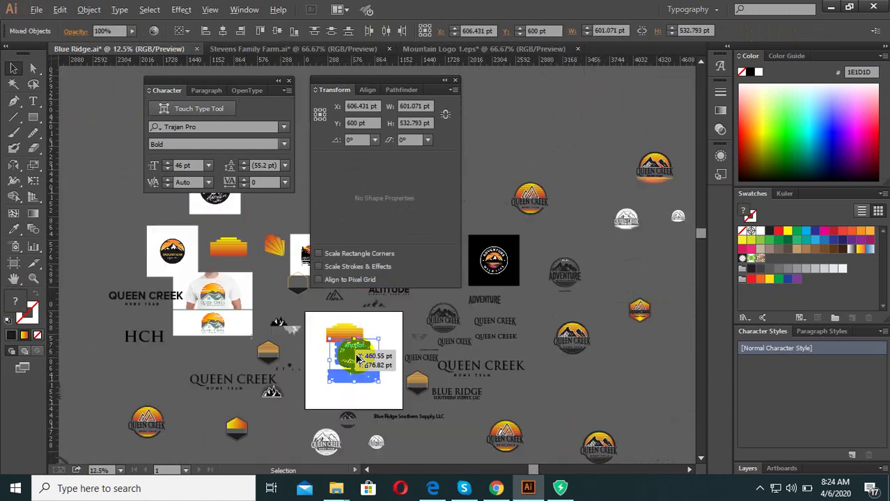
{"action": "left_click_drag", "start_coordinate": [357, 358], "coordinate": [611, 388]}
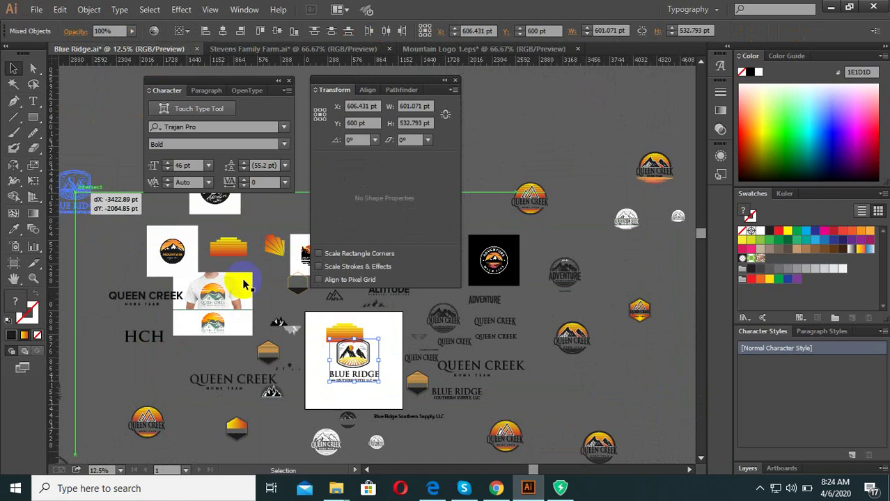
{"action": "left_click_drag", "start_coordinate": [102, 220], "coordinate": [77, 191]}
Reset the workspace to the Typography layout.
{"action": "scroll", "coordinate": [338, 358], "scroll_direction": "up", "scroll_amount": 3}
{"action": "scroll", "coordinate": [338, 357], "scroll_direction": "up", "scroll_amount": 2}
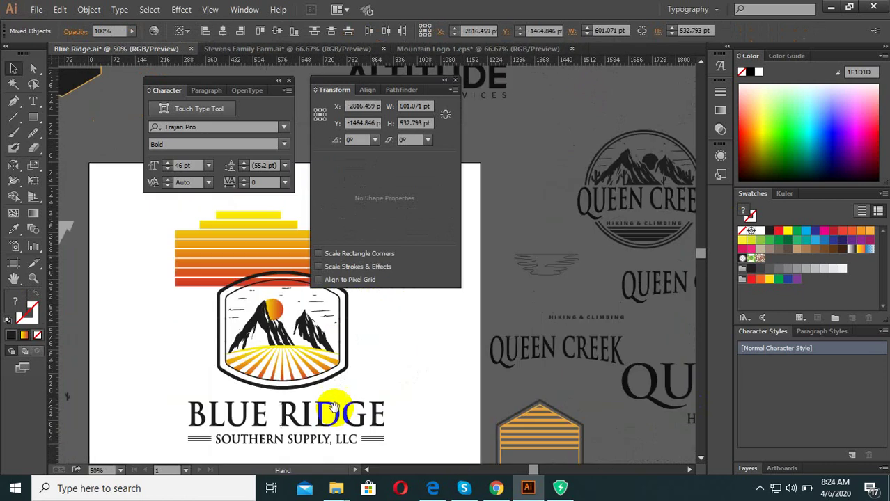
{"action": "left_click", "coordinate": [699, 9]}
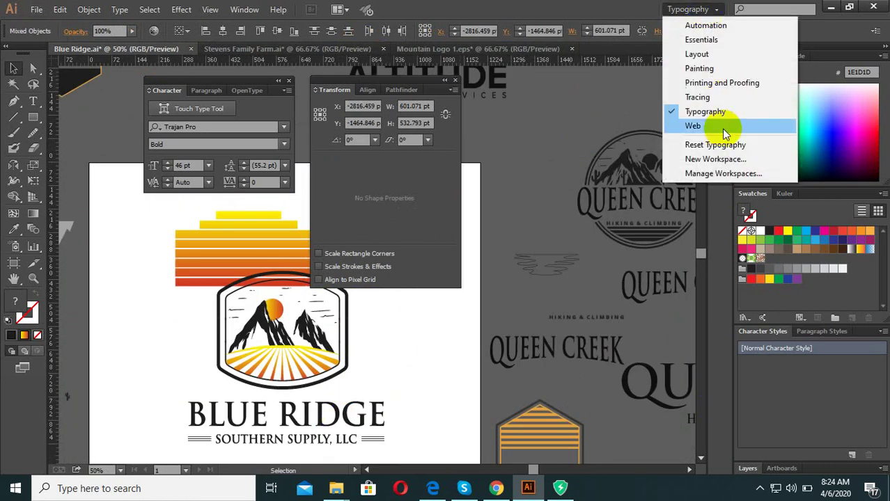
{"action": "left_click", "coordinate": [702, 142]}
Ungroup the mountain badge into its separate parts.
{"action": "scroll", "coordinate": [213, 312], "scroll_direction": "up", "scroll_amount": 3}
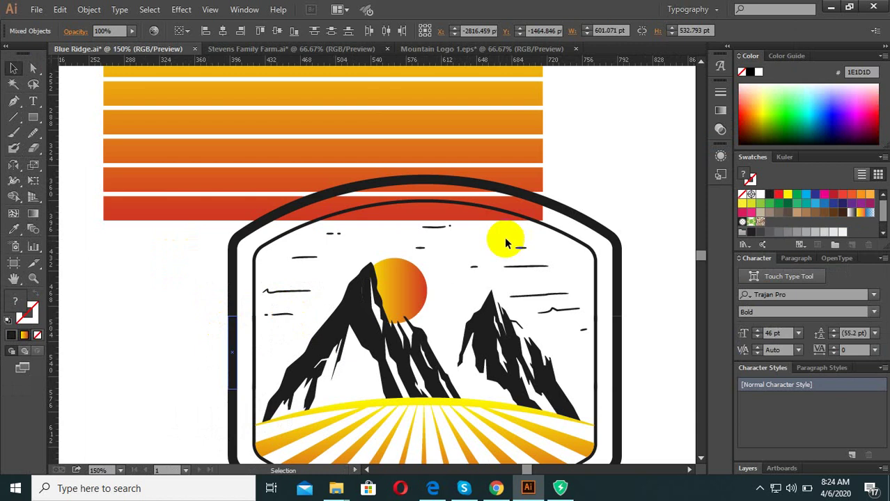
{"action": "scroll", "coordinate": [512, 257], "scroll_direction": "down", "scroll_amount": 1}
{"action": "left_click", "coordinate": [517, 271]}
{"action": "right_click", "coordinate": [517, 272]}
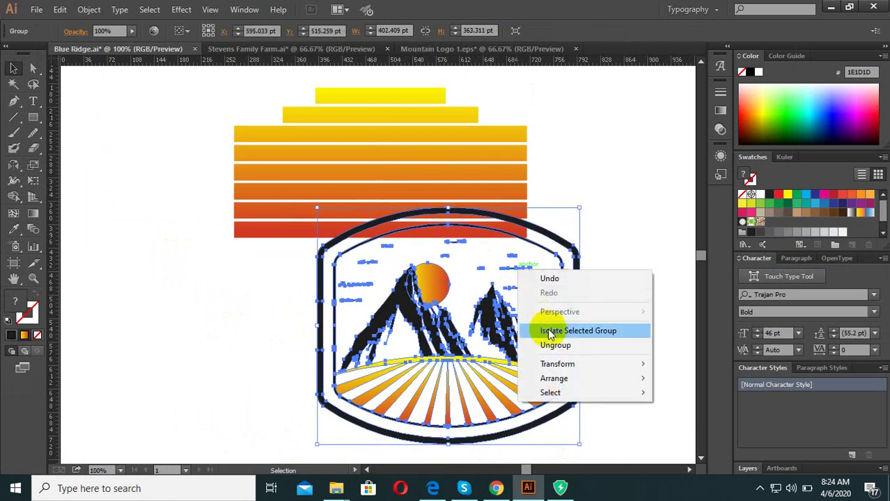
{"action": "left_click", "coordinate": [595, 341]}
{"action": "left_click", "coordinate": [530, 296]}
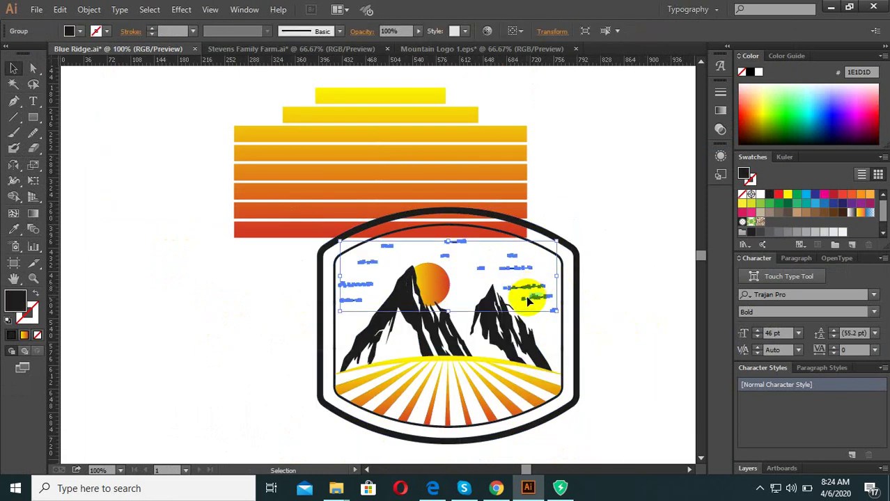
{"action": "left_click", "coordinate": [526, 296]}
Move the stripe bars down onto the badge and shorten them behind the mountains.
{"action": "mouse_move", "coordinate": [301, 272]}
{"action": "left_mouse_down"}
{"action": "mouse_move", "coordinate": [294, 123]}
{"action": "mouse_move", "coordinate": [307, 75]}
{"action": "left_mouse_up"}
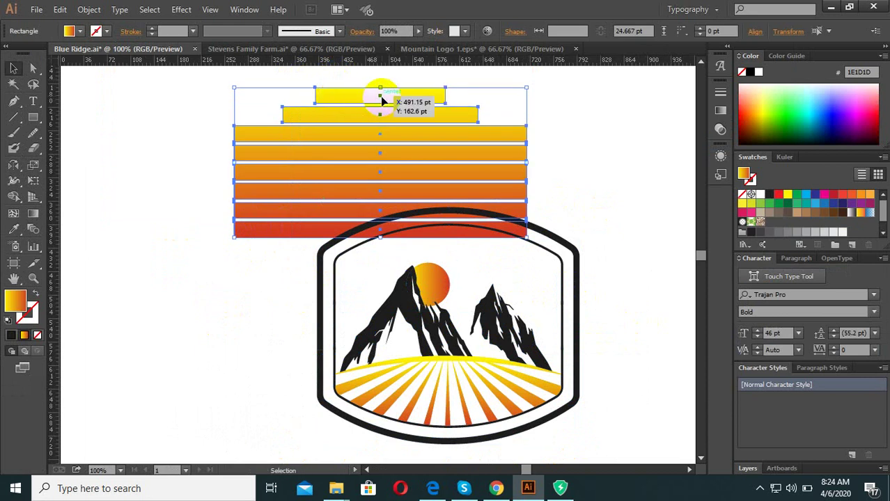
{"action": "left_click_drag", "start_coordinate": [380, 98], "coordinate": [449, 237]}
{"action": "left_click_drag", "start_coordinate": [445, 375], "coordinate": [446, 355]}
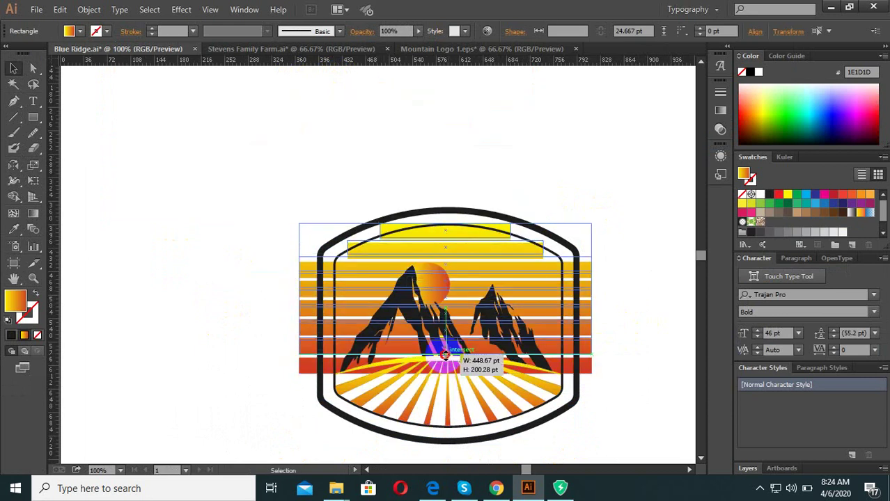
{"action": "scroll", "coordinate": [467, 300], "scroll_direction": "up", "scroll_amount": 2}
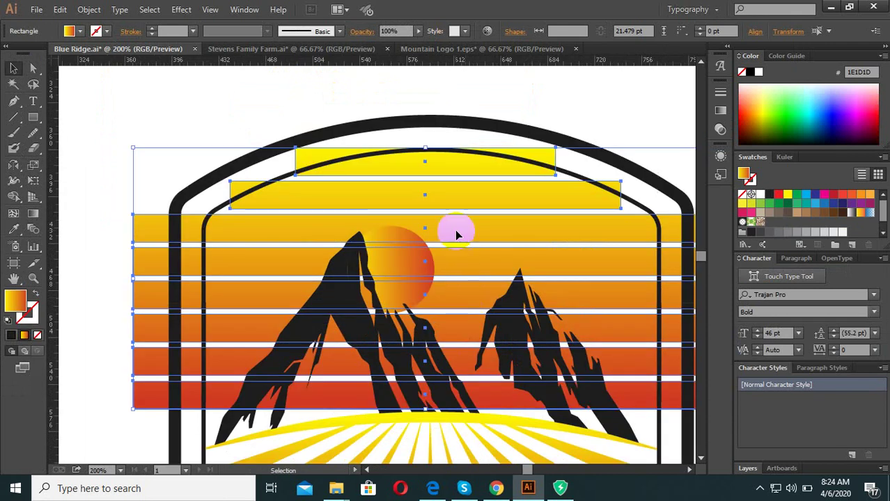
{"action": "left_click_drag", "start_coordinate": [456, 235], "coordinate": [456, 249]}
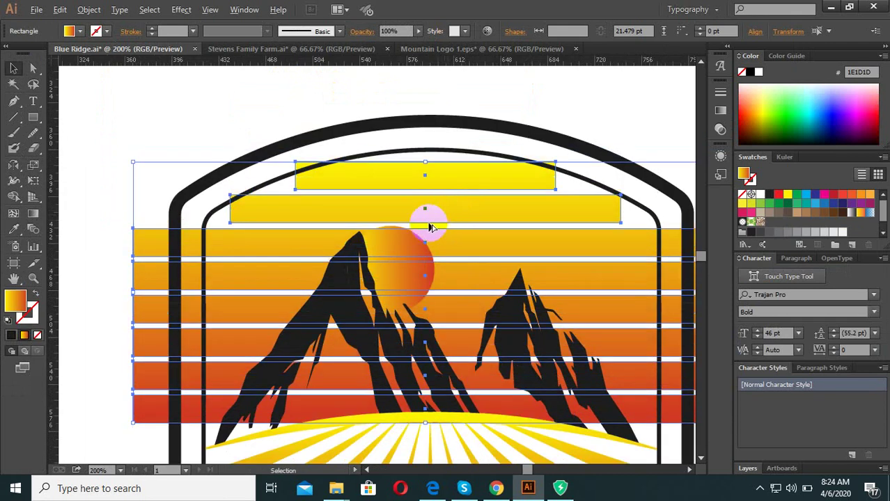
{"action": "scroll", "coordinate": [430, 227], "scroll_direction": "down", "scroll_amount": 2}
{"action": "scroll", "coordinate": [425, 230], "scroll_direction": "up", "scroll_amount": 2}
Widen the two top yellow stripes to 392.43 pt and reselect all stripe bars.
{"action": "left_click", "coordinate": [486, 122]}
{"action": "scroll", "coordinate": [436, 243], "scroll_direction": "down", "scroll_amount": 1}
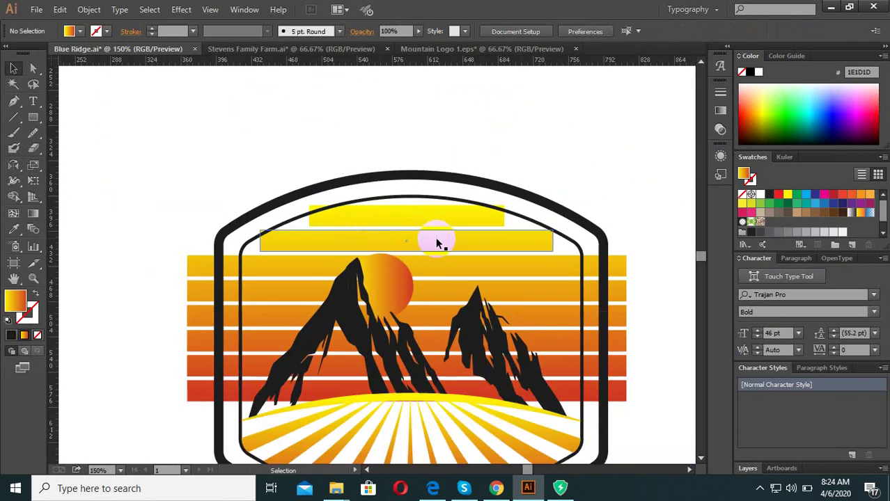
{"action": "left_click", "coordinate": [437, 222]}
{"action": "left_click", "coordinate": [458, 240], "text": "shift"}
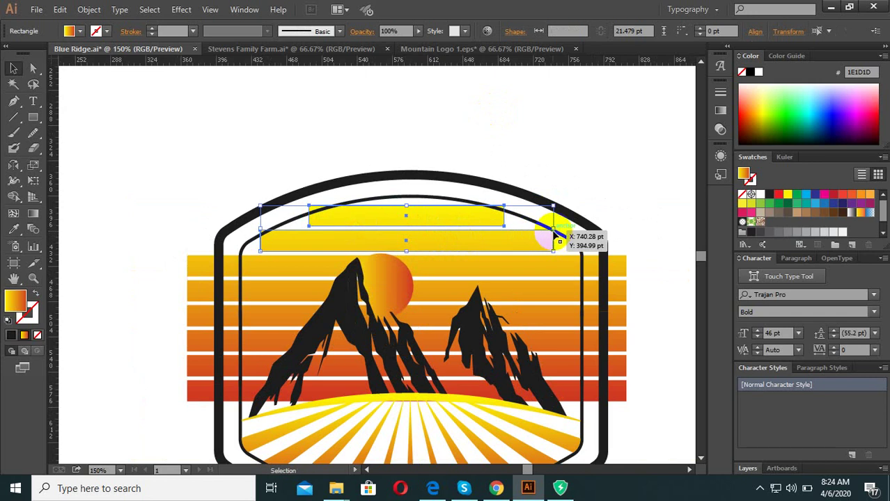
{"action": "left_click_drag", "start_coordinate": [558, 231], "coordinate": [597, 233]}
{"action": "left_click", "coordinate": [268, 179]}
{"action": "scroll", "coordinate": [540, 348], "scroll_direction": "down", "scroll_amount": 1}
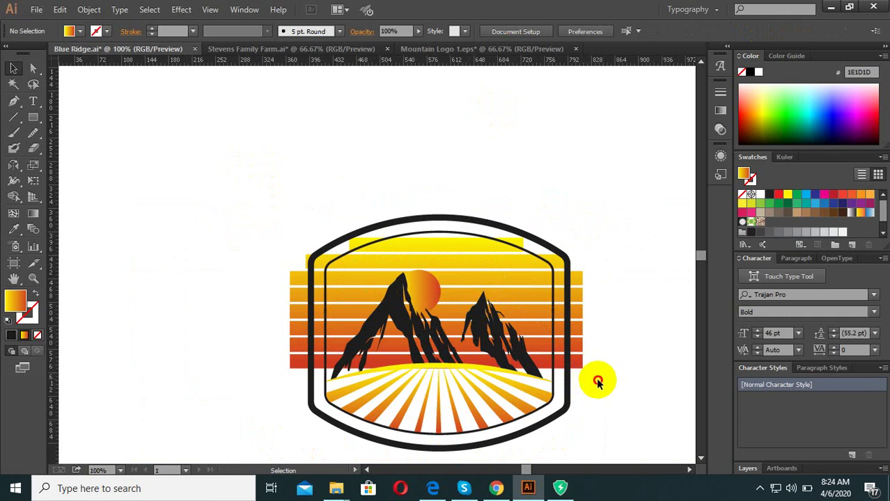
{"action": "mouse_move", "coordinate": [587, 378]}
{"action": "left_mouse_down"}
{"action": "mouse_move", "coordinate": [586, 263]}
{"action": "mouse_move", "coordinate": [577, 259]}
{"action": "left_mouse_up"}
{"action": "right_click", "coordinate": [452, 247]}
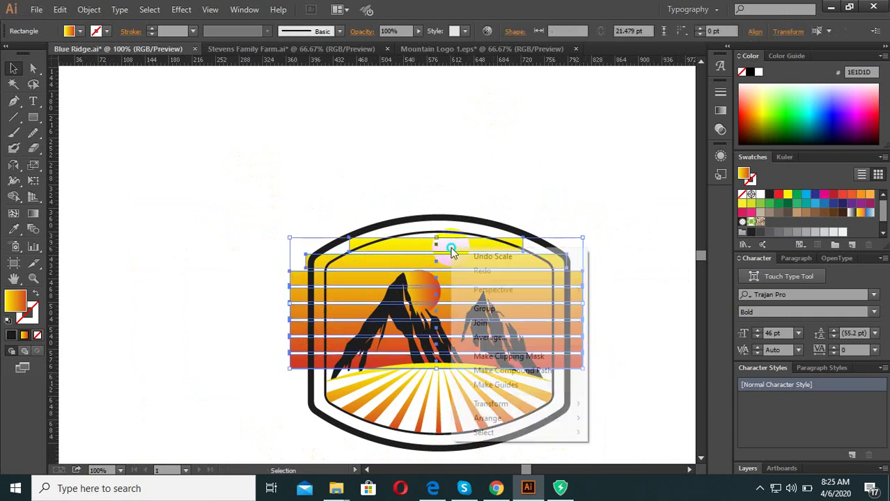
Join the selected stripe bars and lower their top edge.
{"action": "left_click", "coordinate": [480, 323]}
{"action": "scroll", "coordinate": [440, 246], "scroll_direction": "up", "scroll_amount": 2}
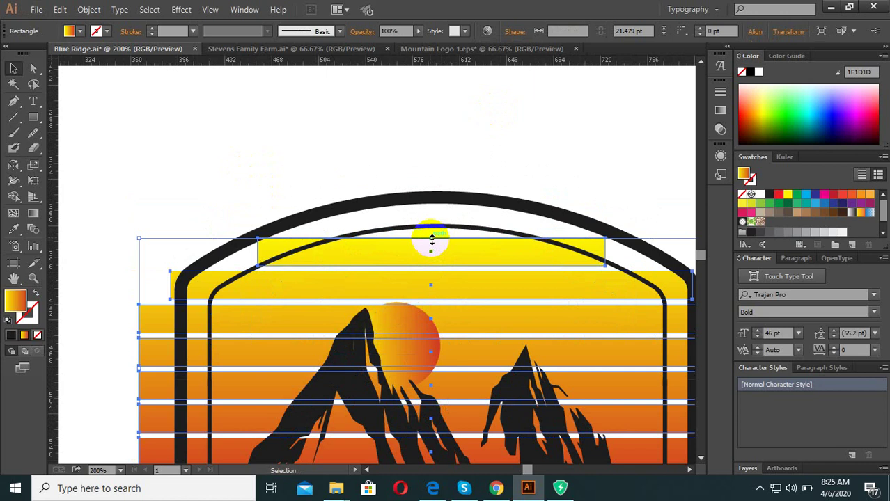
{"action": "left_click_drag", "start_coordinate": [432, 239], "coordinate": [429, 267]}
{"action": "key", "text": "ctrl+shift+a"}
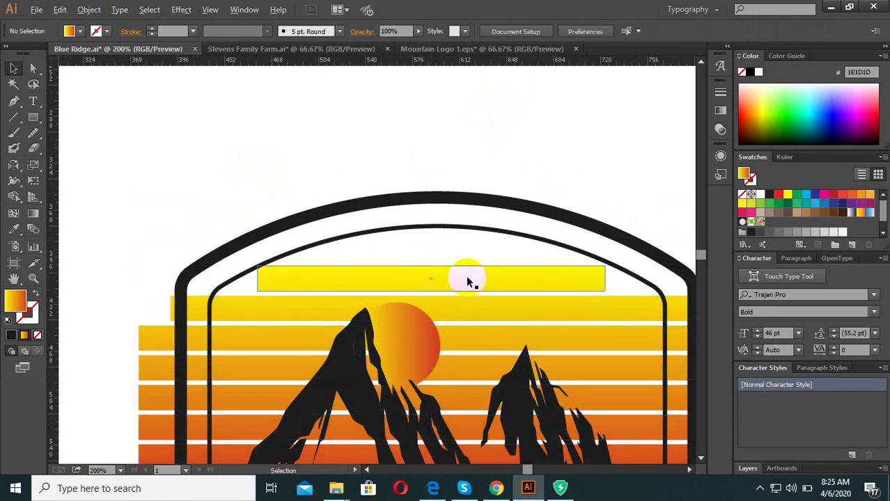
{"action": "left_click", "coordinate": [467, 282]}
Nudge the stripes slightly down within the badge.
{"action": "scroll", "coordinate": [460, 287], "scroll_direction": "down", "scroll_amount": 2}
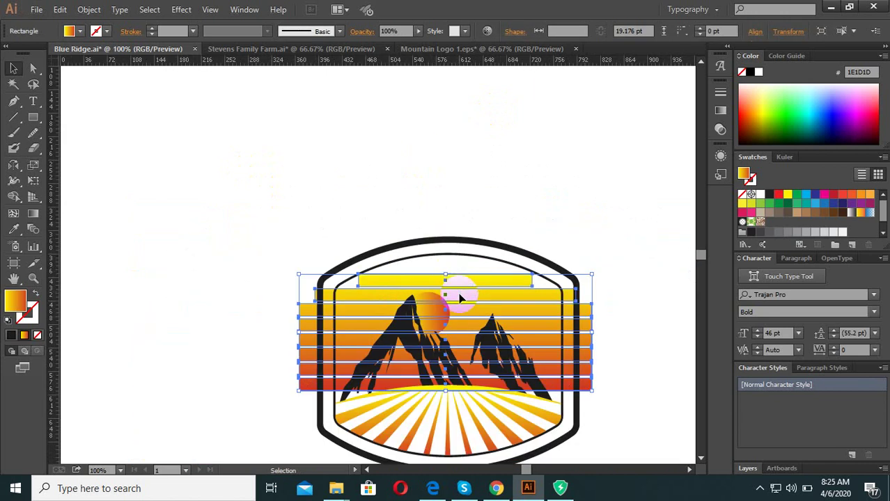
{"action": "scroll", "coordinate": [575, 399], "scroll_direction": "up", "scroll_amount": 2}
{"action": "scroll", "coordinate": [520, 334], "scroll_direction": "down", "scroll_amount": 1}
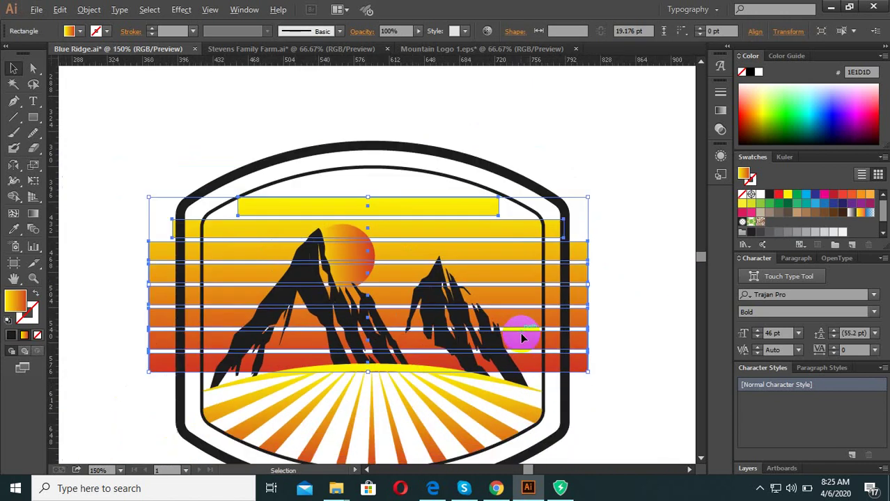
{"action": "scroll", "coordinate": [541, 362], "scroll_direction": "up", "scroll_amount": 2}
{"action": "mouse_move", "coordinate": [542, 364]}
{"action": "left_mouse_down"}
{"action": "mouse_move", "coordinate": [554, 378]}
{"action": "mouse_move", "coordinate": [538, 363]}
{"action": "left_mouse_up"}
{"action": "scroll", "coordinate": [554, 378], "scroll_direction": "down", "scroll_amount": 1}
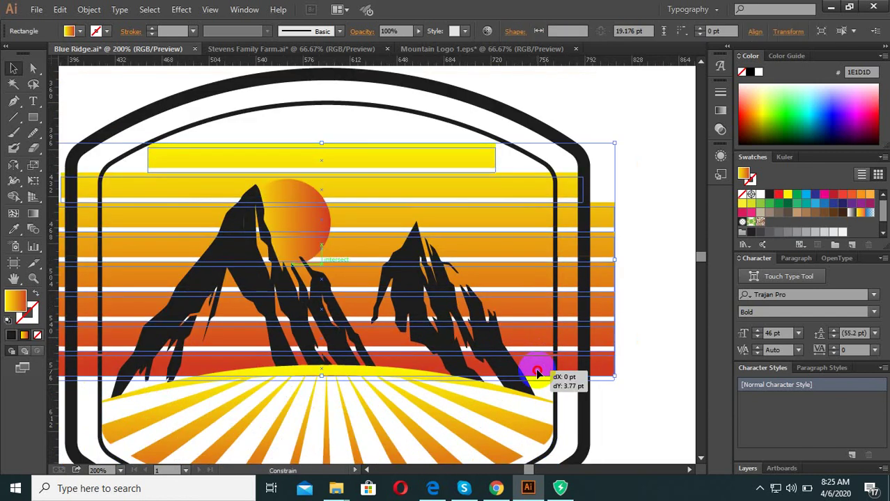
{"action": "scroll", "coordinate": [533, 366], "scroll_direction": "down", "scroll_amount": 1}
{"action": "left_click", "coordinate": [599, 332]}
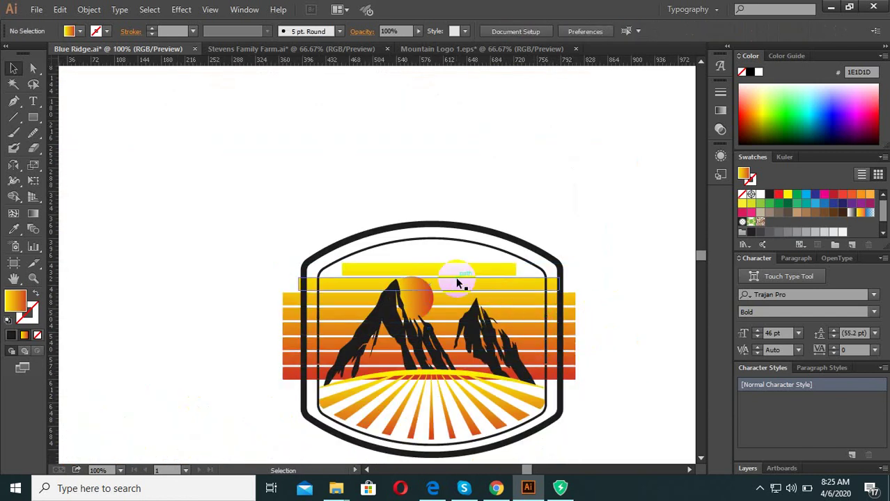
Inside the stripe group, duplicate a stripe upward as an extra yellow bar.
{"action": "left_click", "coordinate": [455, 276]}
{"action": "scroll", "coordinate": [428, 267], "scroll_direction": "up", "scroll_amount": 1}
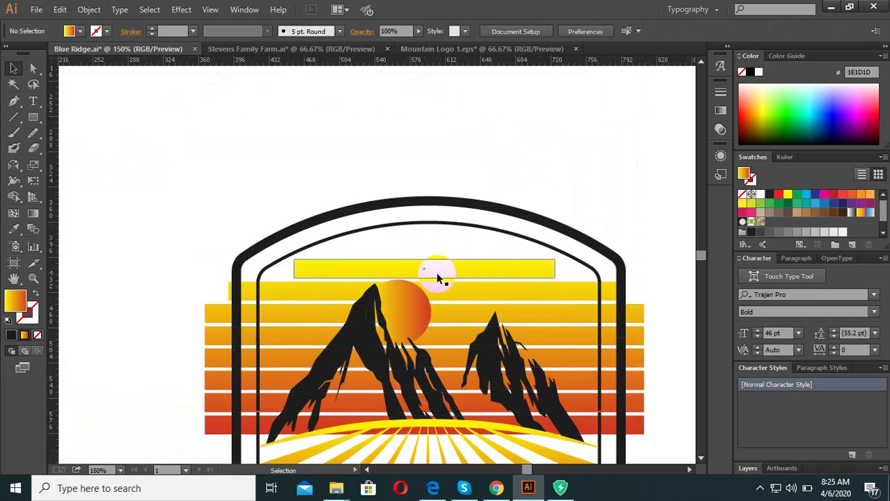
{"action": "double_click", "coordinate": [449, 281]}
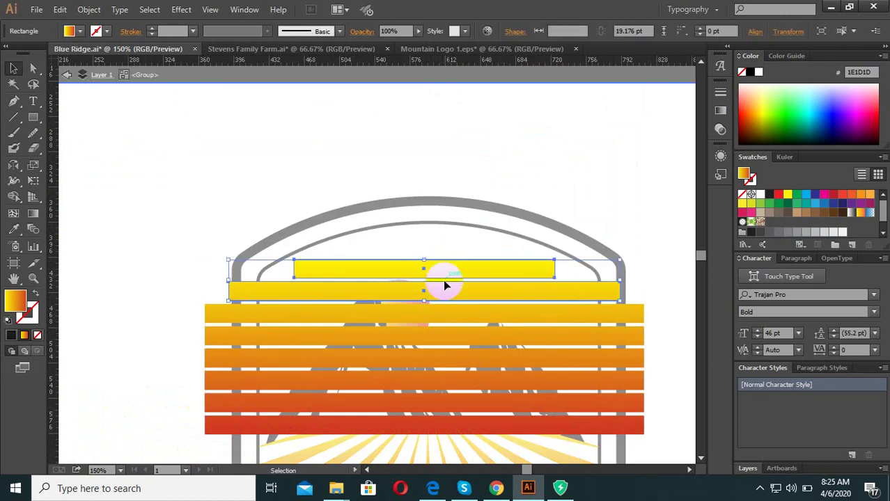
{"action": "mouse_move", "coordinate": [449, 282]}
{"action": "left_mouse_down"}
{"action": "mouse_move", "coordinate": [453, 256]}
{"action": "mouse_move", "coordinate": [441, 240]}
{"action": "left_mouse_up"}
{"action": "scroll", "coordinate": [432, 249], "scroll_direction": "up", "scroll_amount": 3}
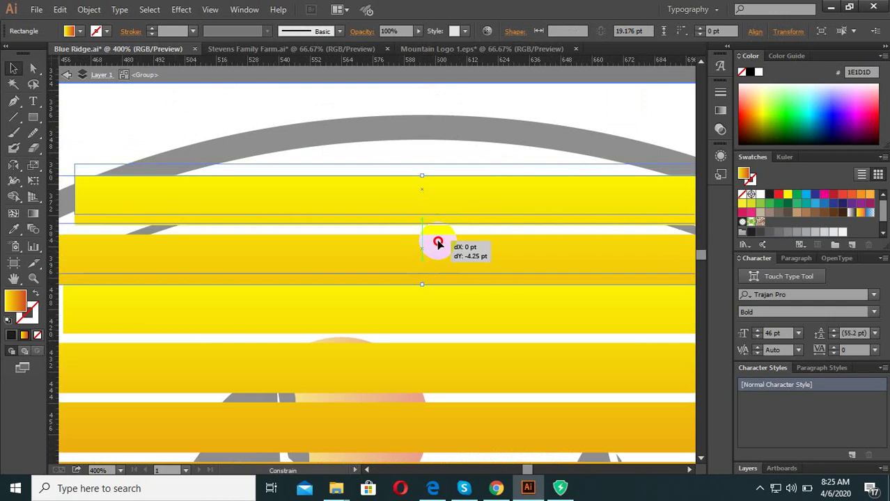
{"action": "scroll", "coordinate": [440, 240], "scroll_direction": "down", "scroll_amount": 2}
{"action": "double_click", "coordinate": [378, 189]}
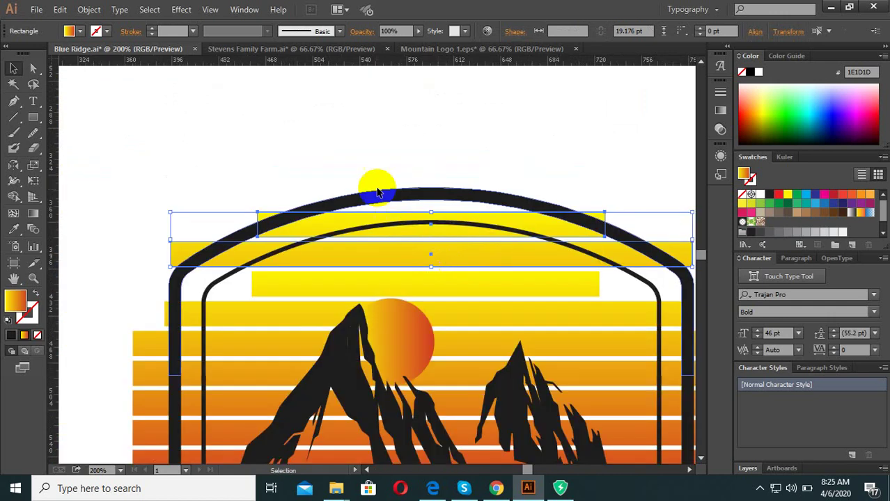
Stretch the new narrow yellow stripe wider inside the group.
{"action": "left_click", "coordinate": [480, 289]}
{"action": "double_click", "coordinate": [506, 292]}
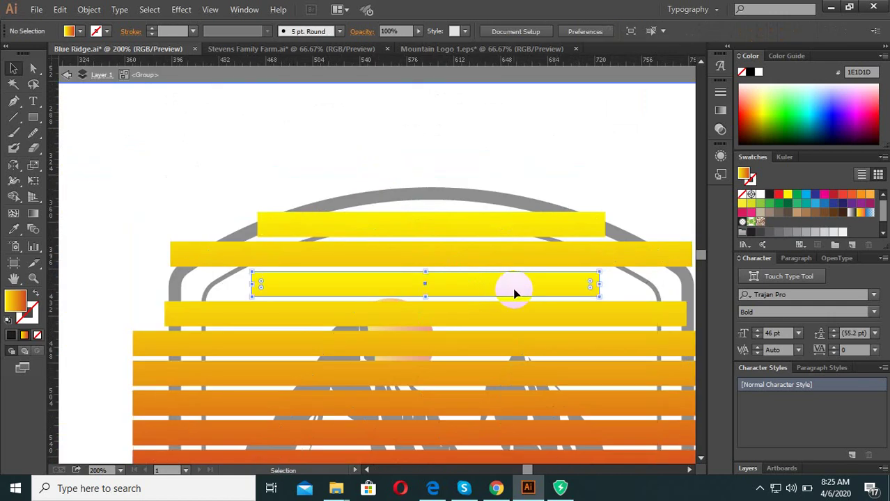
{"action": "left_click_drag", "start_coordinate": [599, 283], "coordinate": [685, 285]}
{"action": "scroll", "coordinate": [368, 258], "scroll_direction": "down", "scroll_amount": 1}
{"action": "scroll", "coordinate": [527, 251], "scroll_direction": "down", "scroll_amount": 1}
{"action": "double_click", "coordinate": [631, 321]}
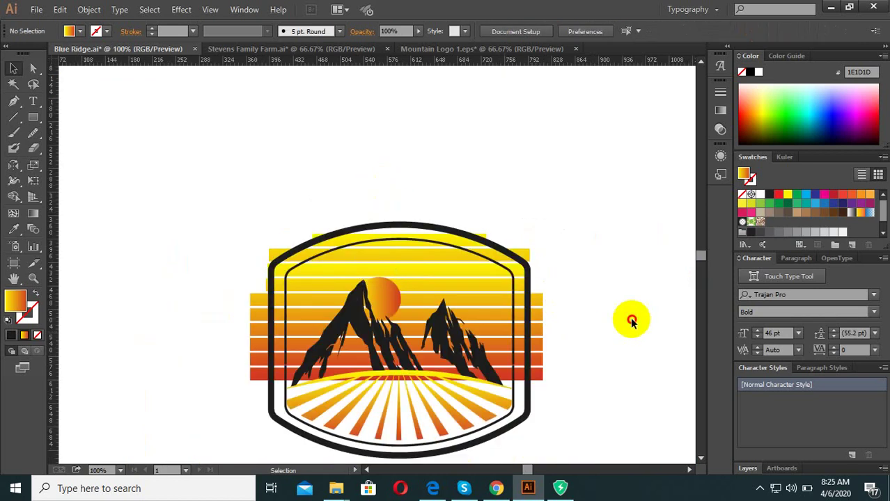
Select the inner frame outline and the stripes, excluding the outer frame top.
{"action": "left_click", "coordinate": [514, 295]}
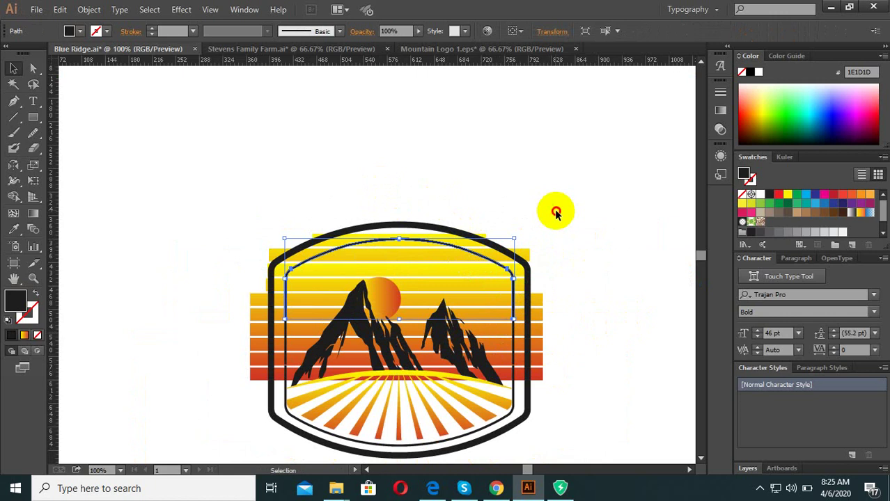
{"action": "left_click_drag", "start_coordinate": [555, 213], "coordinate": [508, 387]}
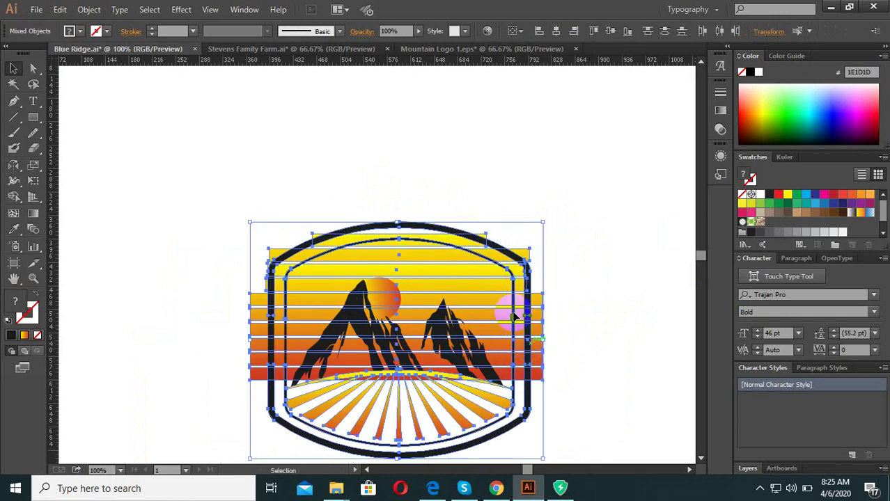
{"action": "left_click", "coordinate": [454, 237], "text": "shift"}
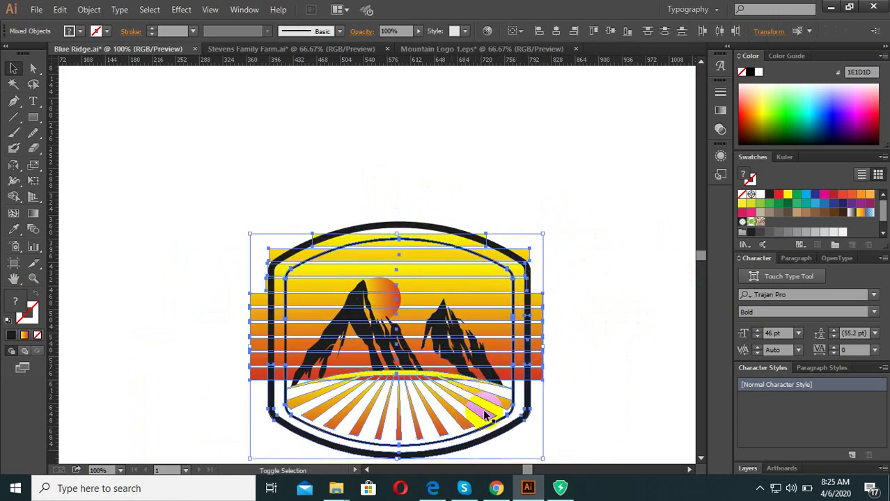
{"action": "scroll", "coordinate": [357, 335], "scroll_direction": "up", "scroll_amount": 2}
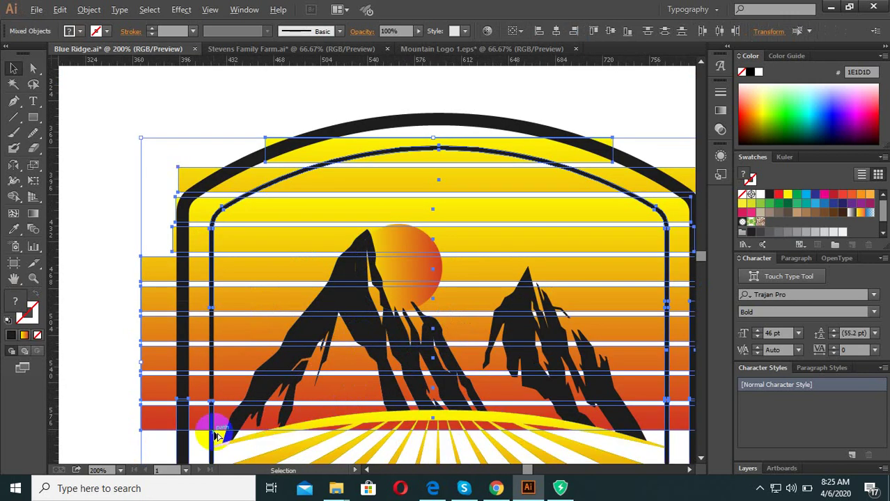
{"action": "scroll", "coordinate": [241, 265], "scroll_direction": "down", "scroll_amount": 2}
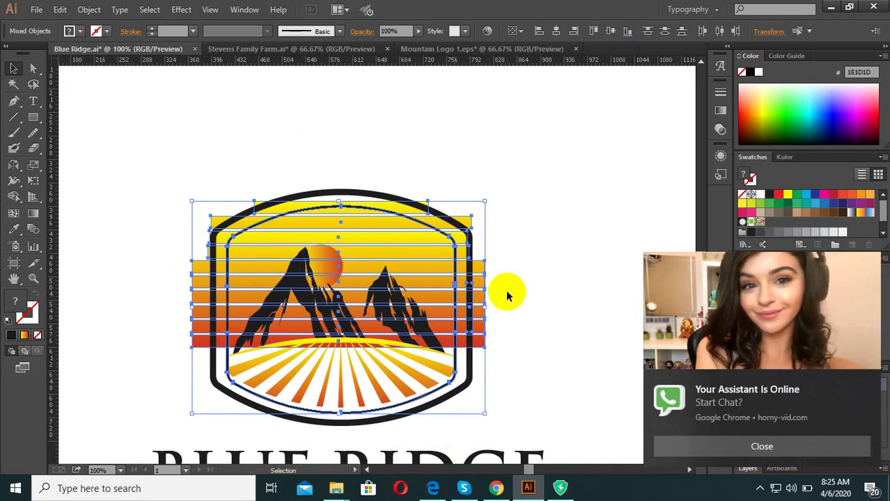
Try clipping the stripes to the inner frame, undo it, and show the workspace list.
{"action": "right_click", "coordinate": [463, 249]}
{"action": "left_click", "coordinate": [494, 326]}
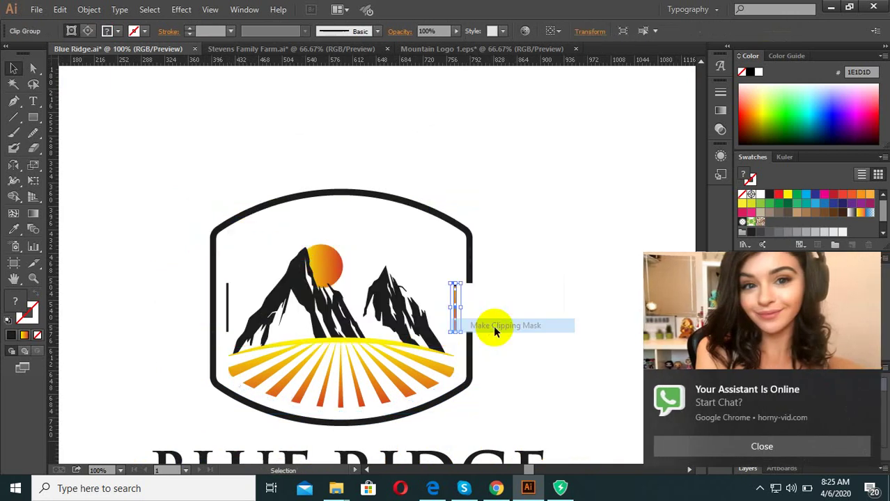
{"action": "key", "text": "ctrl+z"}
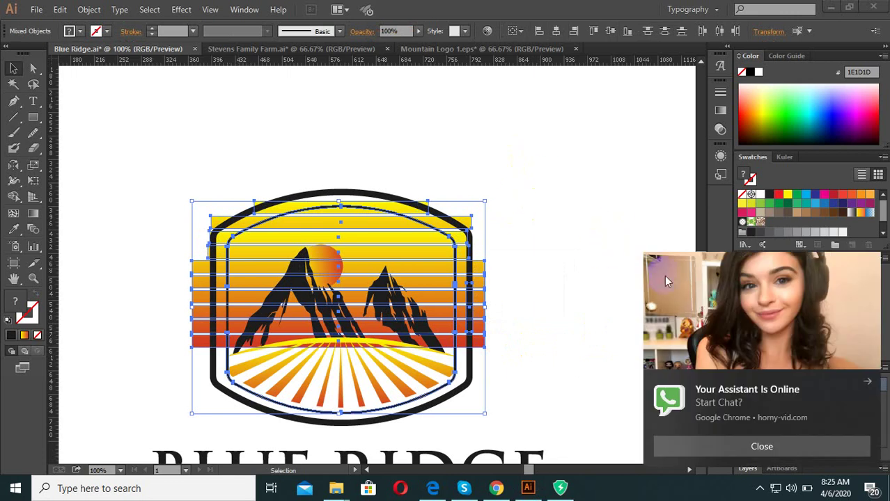
{"action": "left_click", "coordinate": [863, 380]}
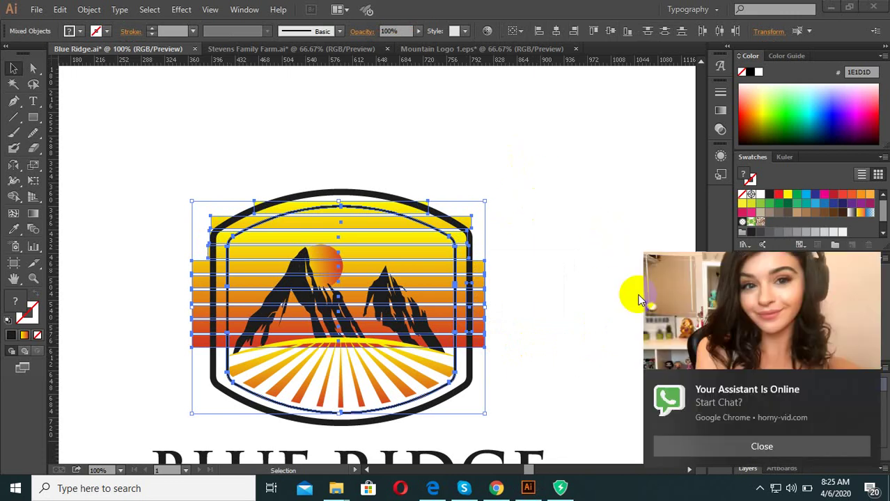
{"action": "left_click", "coordinate": [692, 11]}
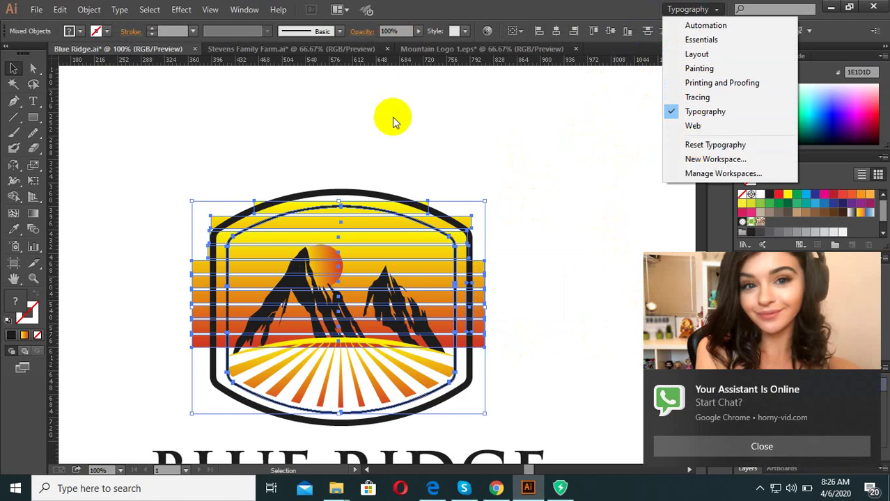
Open the Pathfinder panel and try Divide on the artwork, then undo it.
{"action": "left_click", "coordinate": [244, 10]}
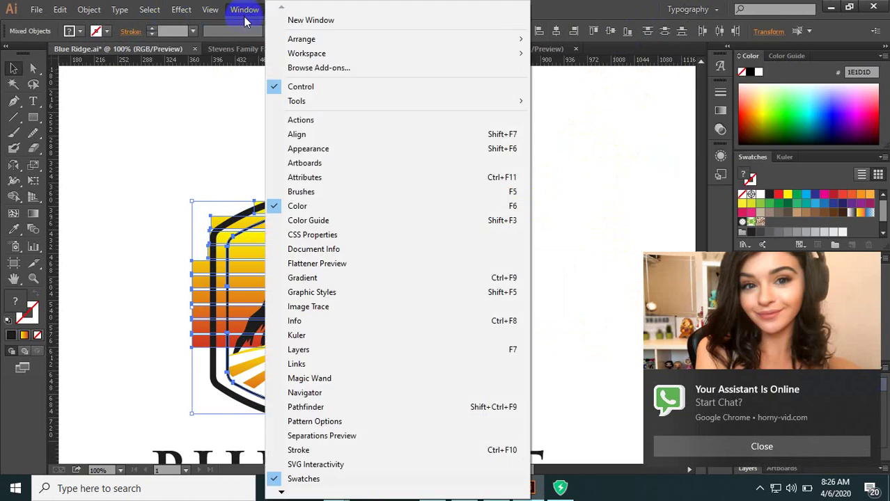
{"action": "left_click", "coordinate": [343, 405]}
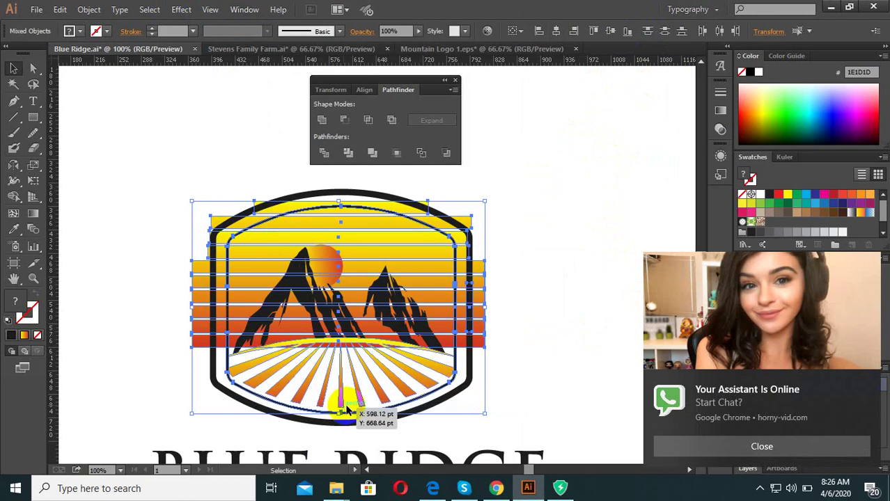
{"action": "left_click", "coordinate": [324, 154]}
{"action": "left_click", "coordinate": [465, 334]}
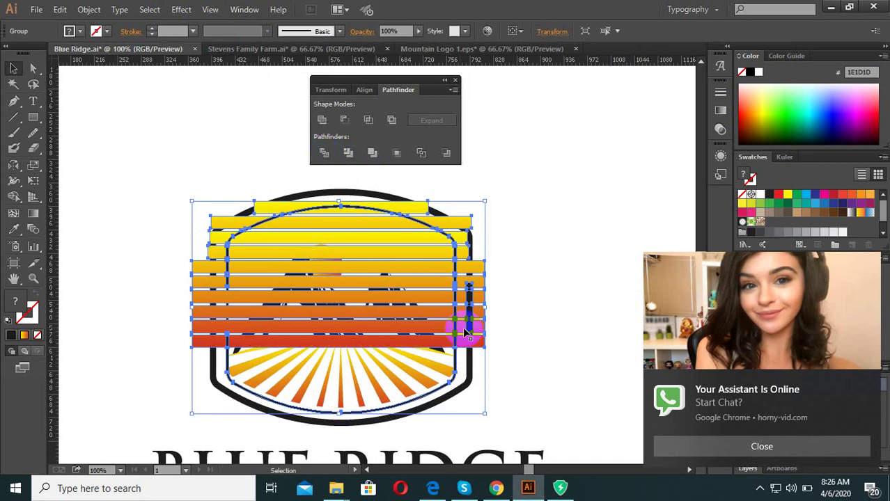
{"action": "key", "text": "ctrl+z"}
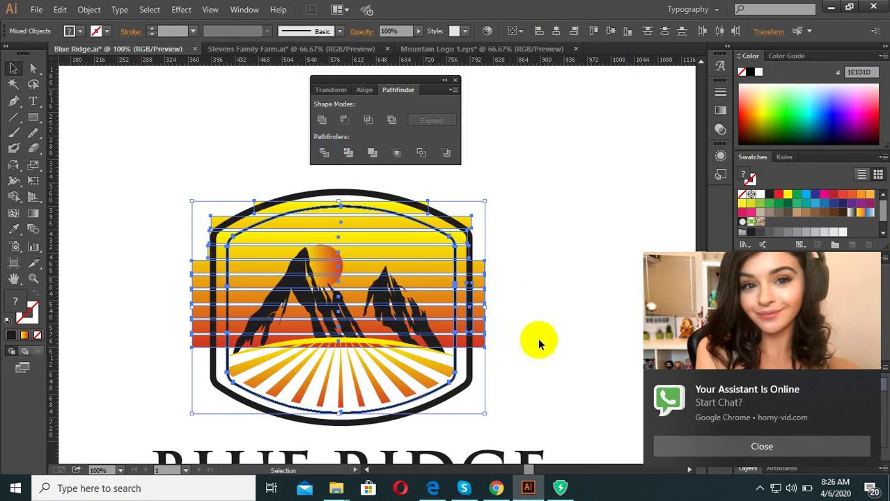
Enter and exit the inner frame group, then reselect the gradient stripe group.
{"action": "left_click", "coordinate": [482, 363]}
{"action": "left_click", "coordinate": [454, 353]}
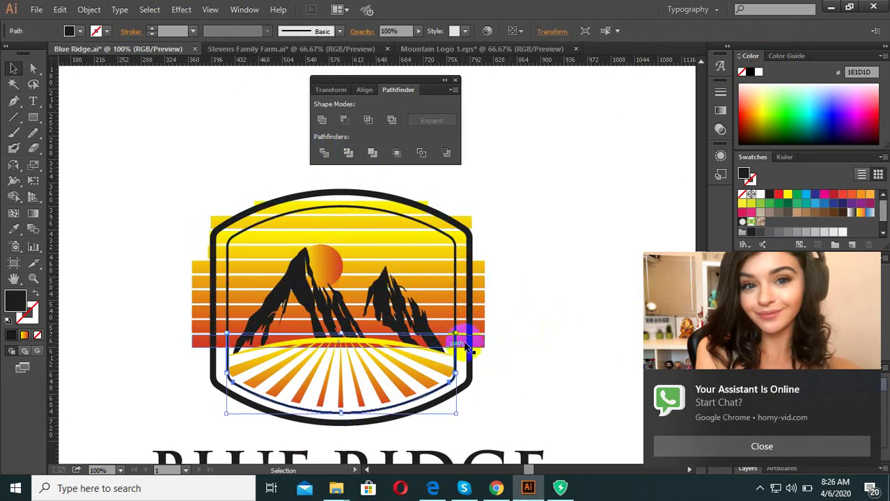
{"action": "double_click", "coordinate": [468, 355]}
{"action": "left_click", "coordinate": [509, 347]}
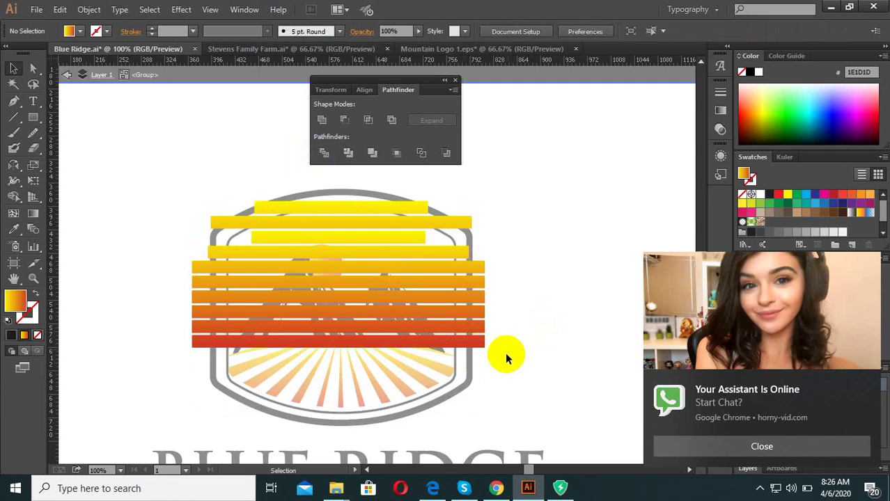
{"action": "double_click", "coordinate": [505, 353]}
{"action": "left_click", "coordinate": [428, 235]}
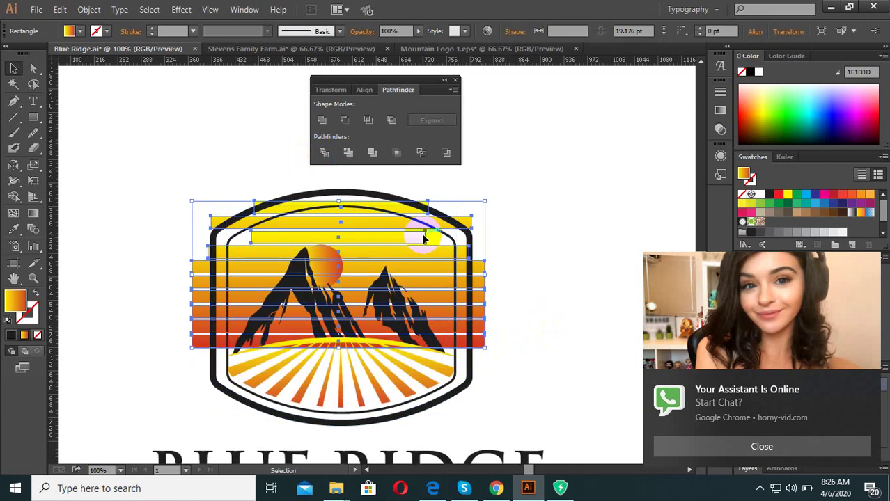
In isolation mode, stretch the short yellow stripe wider to the right.
{"action": "double_click", "coordinate": [419, 240]}
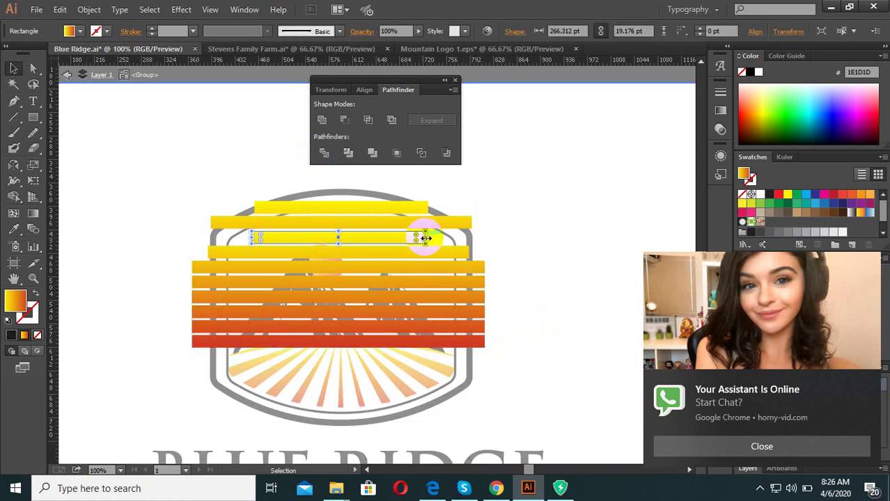
{"action": "left_click_drag", "start_coordinate": [425, 238], "coordinate": [471, 237]}
{"action": "key", "text": "Escape"}
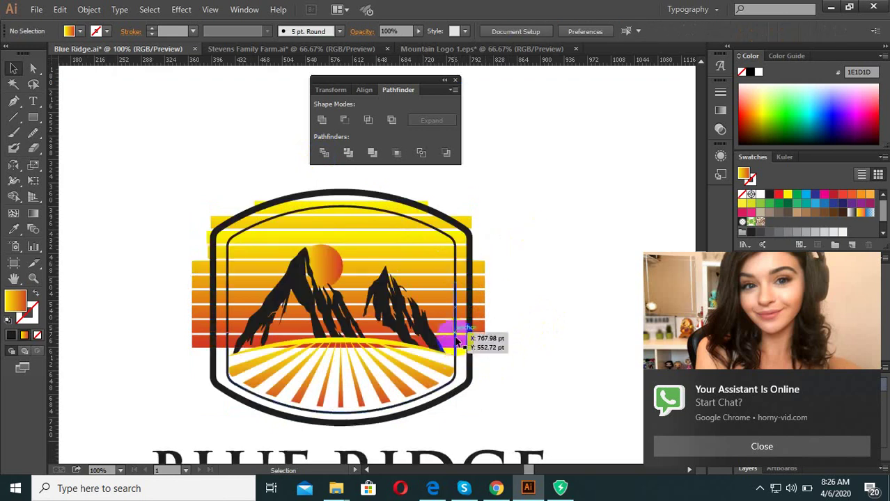
Select the sunburst, outer border, inner frame and stripe group to locate the right objects.
{"action": "left_click", "coordinate": [453, 355]}
{"action": "left_click", "coordinate": [456, 319]}
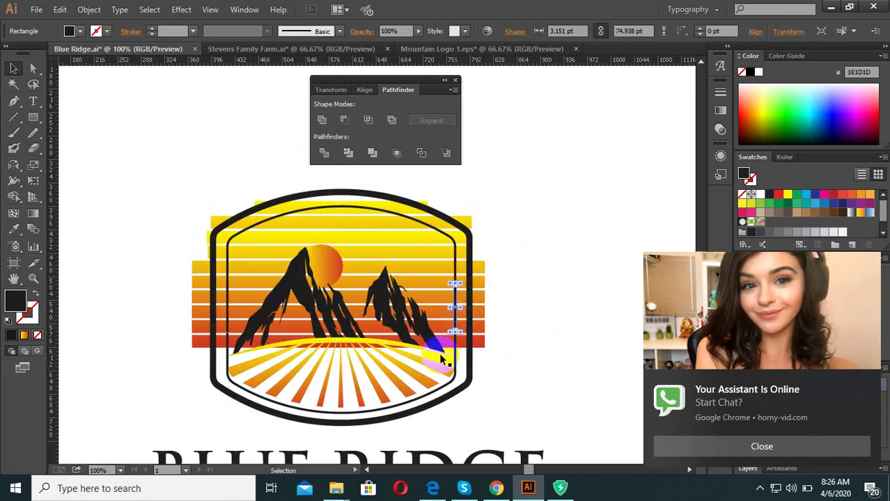
{"action": "scroll", "coordinate": [412, 429], "scroll_direction": "up", "scroll_amount": 2}
{"action": "left_click", "coordinate": [496, 254]}
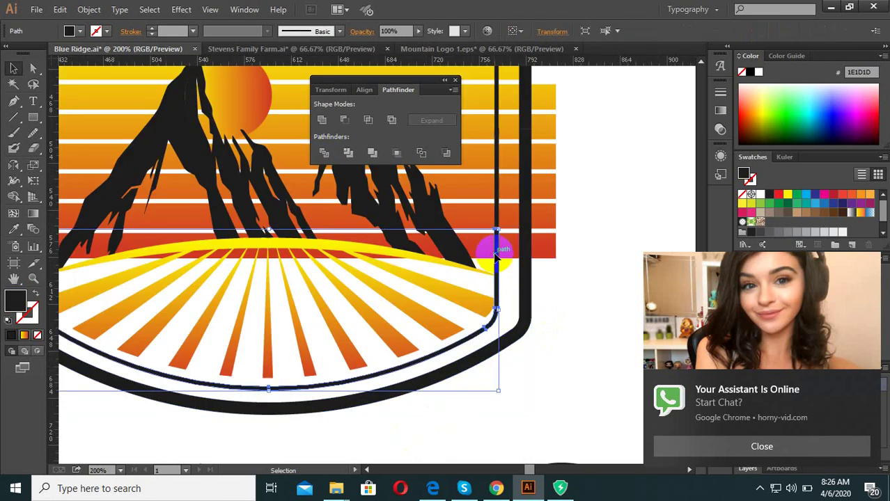
{"action": "scroll", "coordinate": [507, 273], "scroll_direction": "down", "scroll_amount": 2}
{"action": "left_click", "coordinate": [512, 306]}
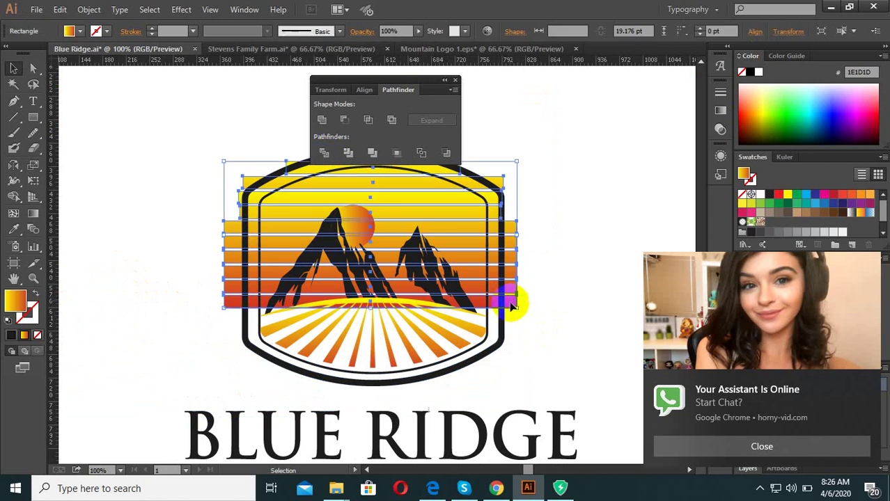
{"action": "scroll", "coordinate": [230, 301], "scroll_direction": "up", "scroll_amount": 1}
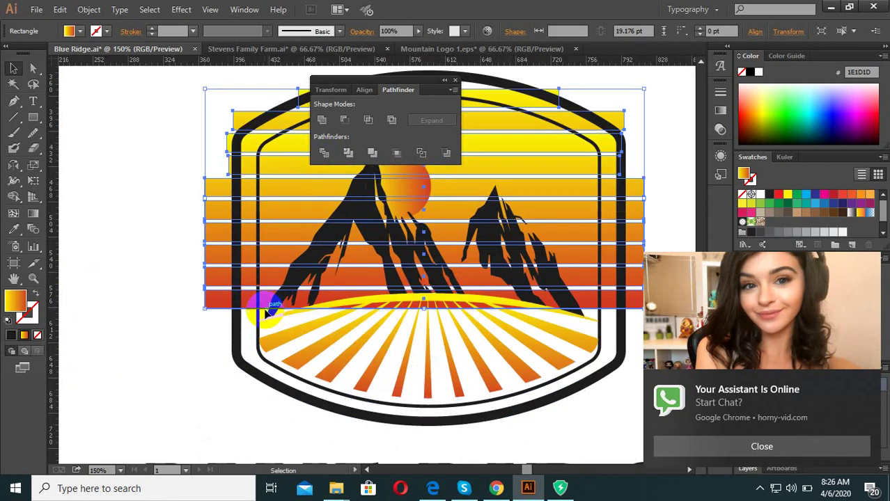
{"action": "left_click", "coordinate": [259, 322]}
{"action": "double_click", "coordinate": [256, 306]}
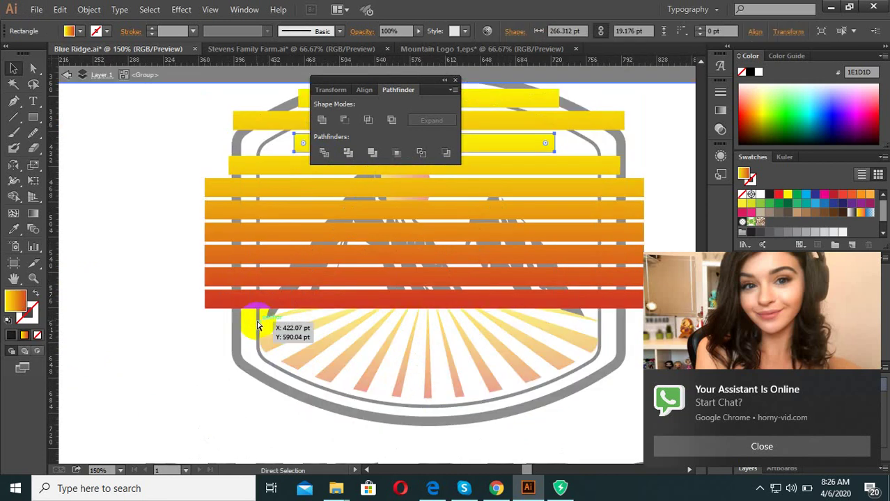
{"action": "double_click", "coordinate": [257, 327]}
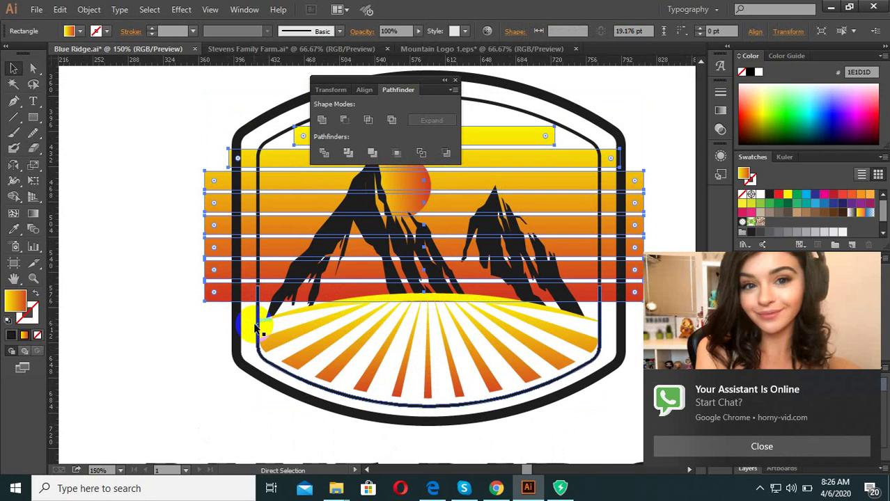
{"action": "left_click", "coordinate": [257, 330]}
Move the whole gradient stripe group up within the badge.
{"action": "left_click", "coordinate": [255, 231]}
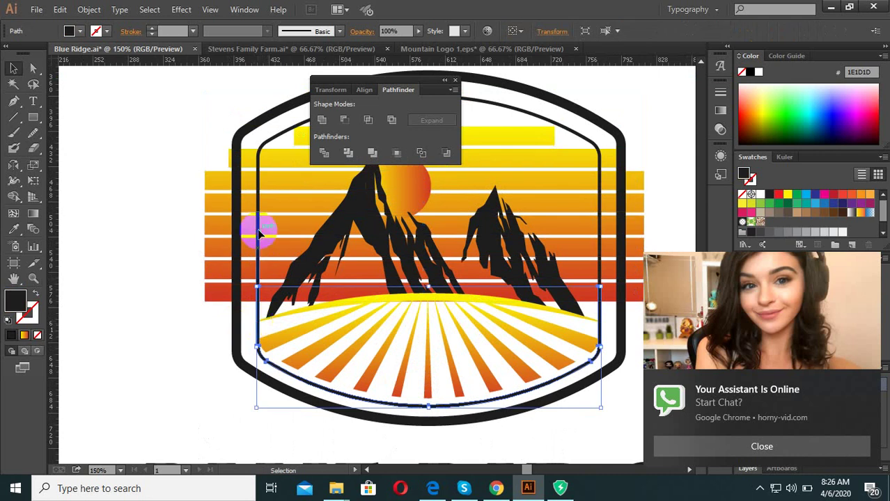
{"action": "scroll", "coordinate": [191, 340], "scroll_direction": "down", "scroll_amount": 2}
{"action": "scroll", "coordinate": [160, 279], "scroll_direction": "up", "scroll_amount": 1}
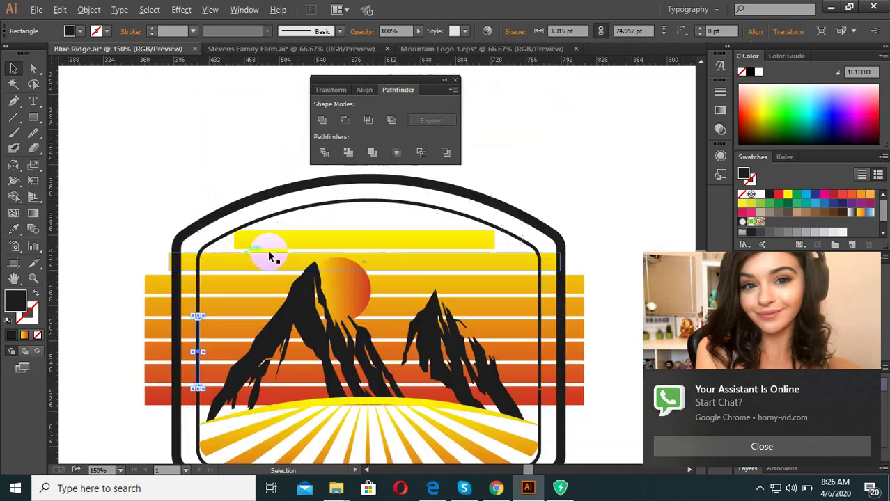
{"action": "left_click", "coordinate": [370, 265]}
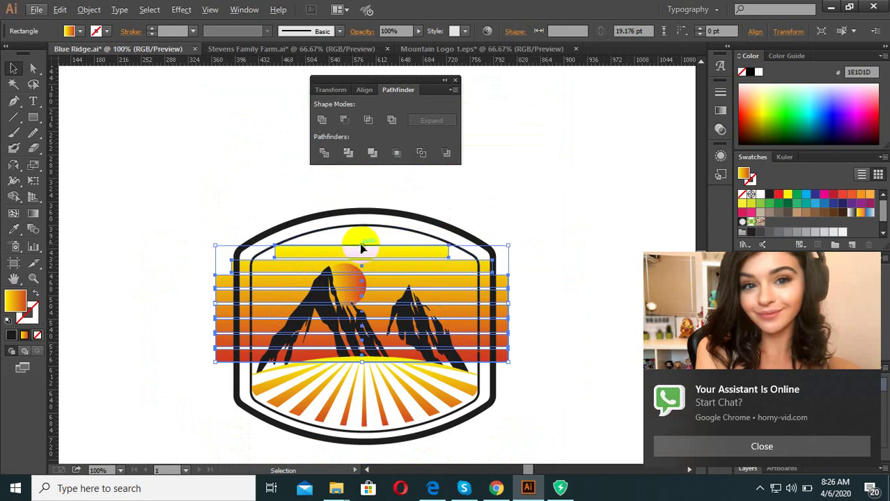
{"action": "left_click_drag", "start_coordinate": [363, 247], "coordinate": [364, 229]}
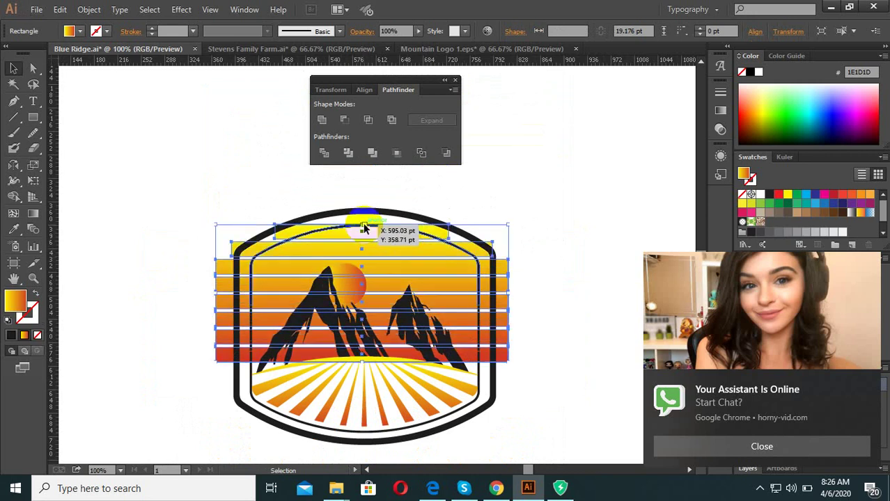
{"action": "left_click", "coordinate": [387, 288]}
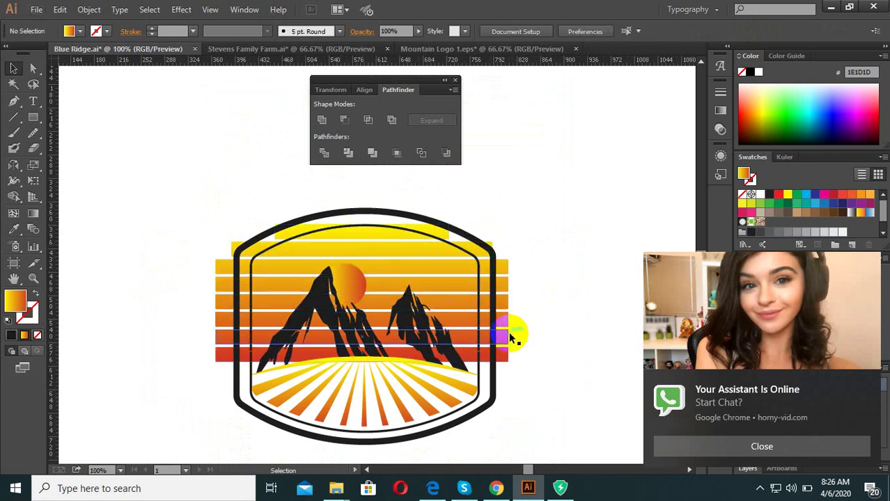
Group the thin inner frame line with the narrow side rectangles.
{"action": "left_click", "coordinate": [477, 299], "text": "shift"}
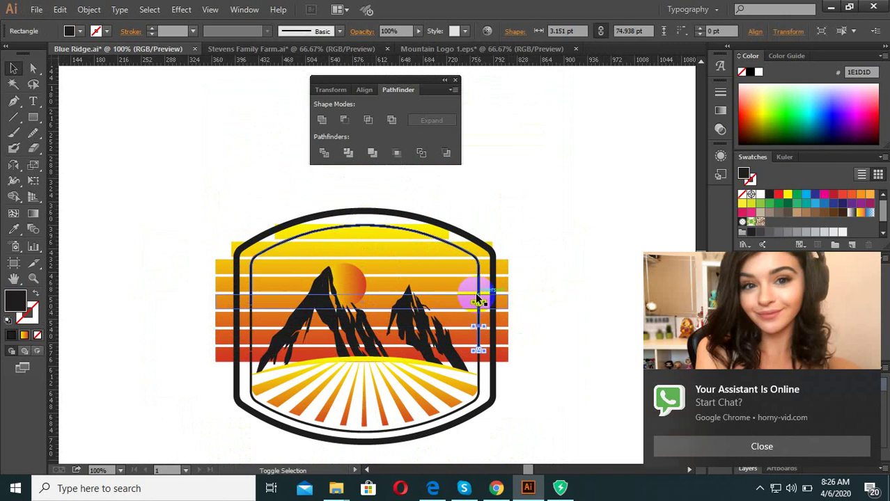
{"action": "left_click", "coordinate": [249, 336], "text": "shift"}
{"action": "scroll", "coordinate": [251, 331], "scroll_direction": "up", "scroll_amount": 2}
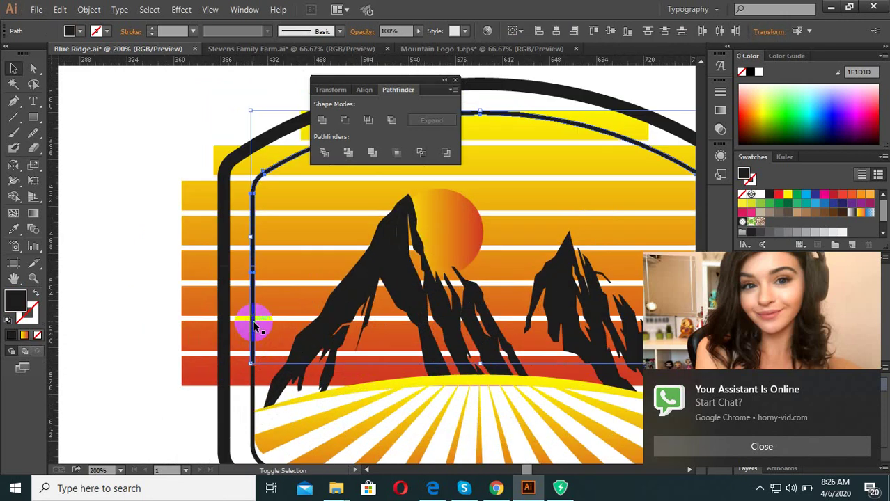
{"action": "scroll", "coordinate": [253, 363], "scroll_direction": "down", "scroll_amount": 1}
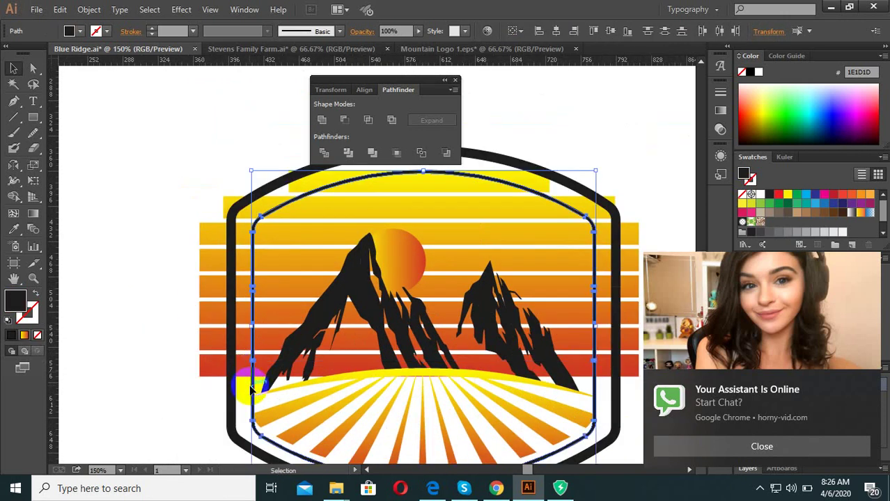
{"action": "right_click", "coordinate": [249, 385]}
{"action": "left_click", "coordinate": [278, 254]}
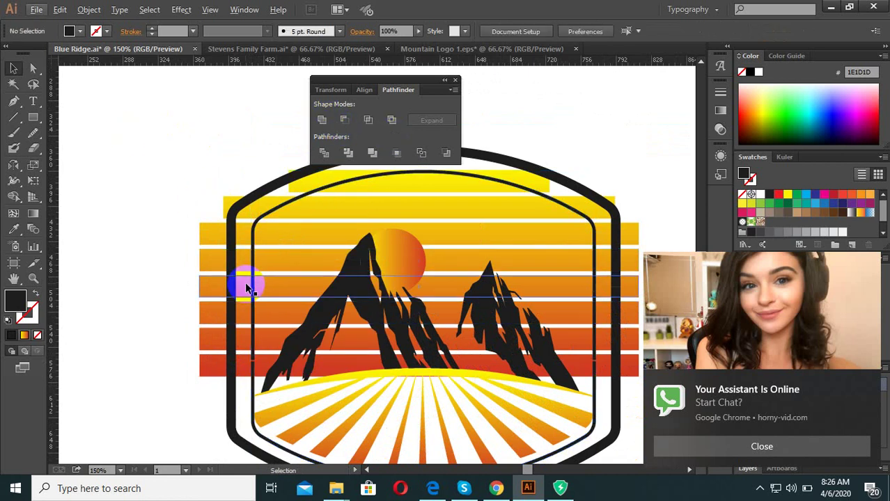
{"action": "left_click", "coordinate": [87, 9]}
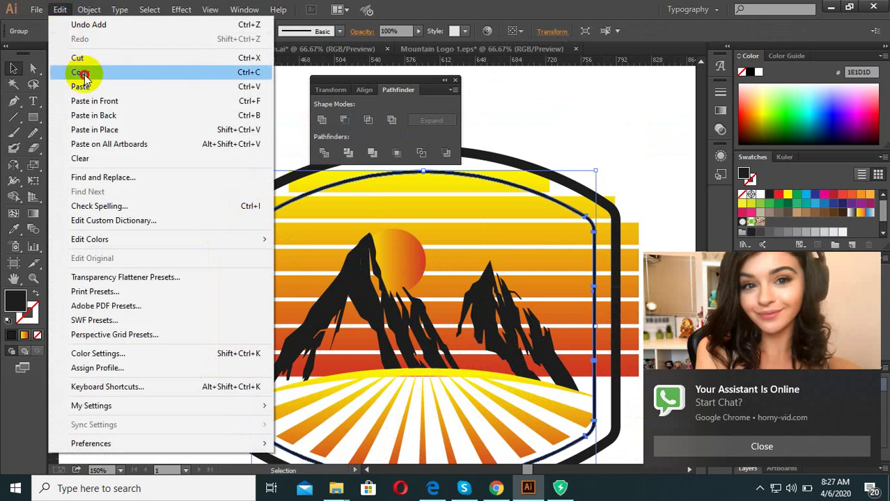
Paste a copy of the frame in front and add the orange stripes to the selection.
{"action": "left_click", "coordinate": [60, 9]}
{"action": "left_click", "coordinate": [94, 101]}
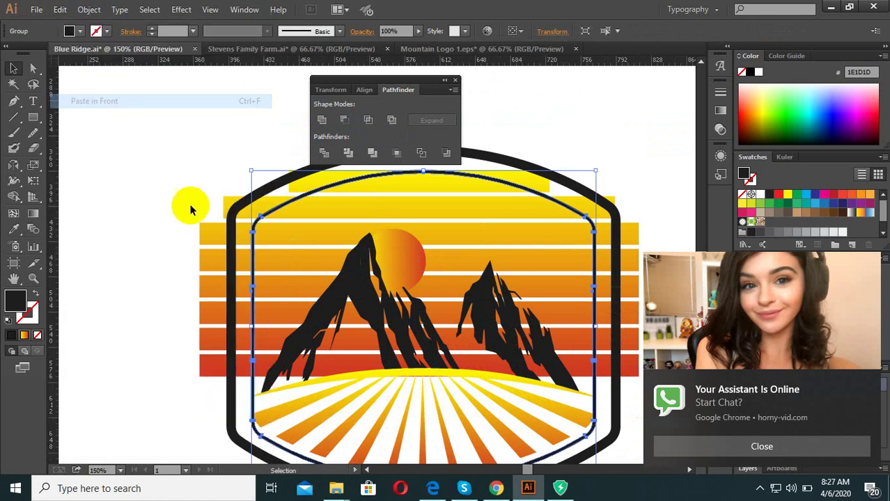
{"action": "left_click", "coordinate": [212, 254], "text": "shift"}
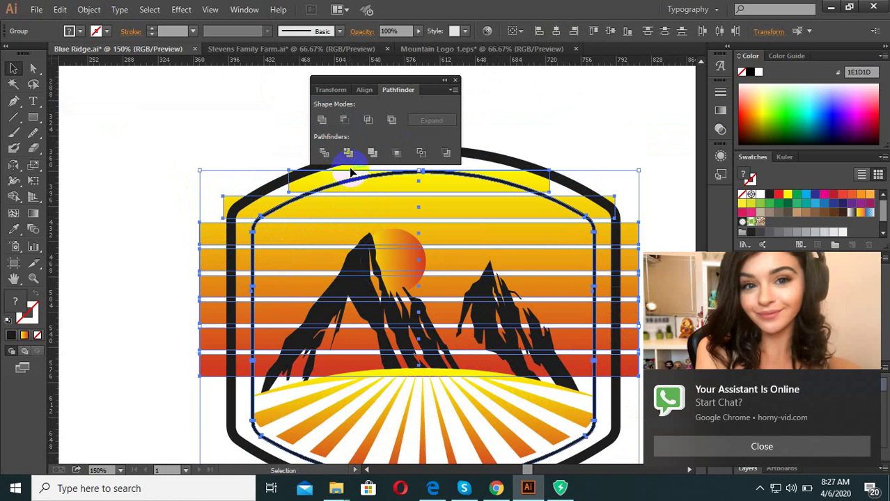
After undoing a trial Exclude, merge stripes and frame with Pathfinder and ungroup the result.
{"action": "left_click", "coordinate": [391, 120]}
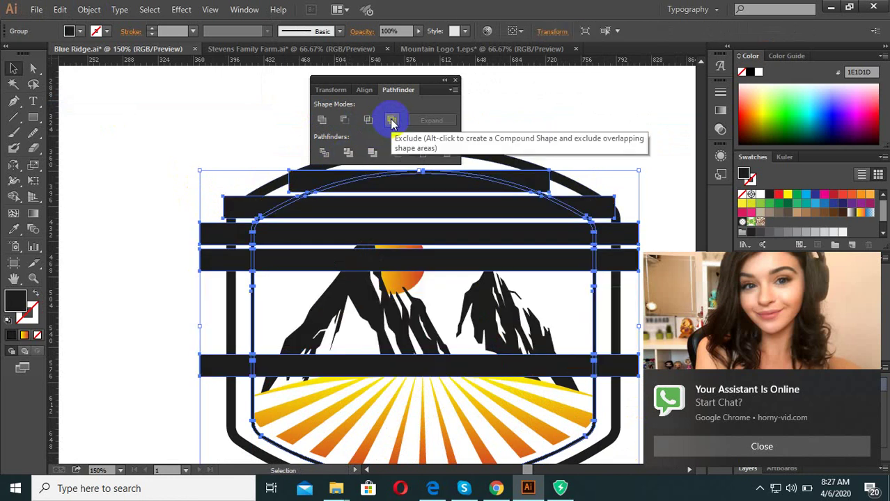
{"action": "key", "text": "ctrl+z"}
{"action": "left_click", "coordinate": [348, 153]}
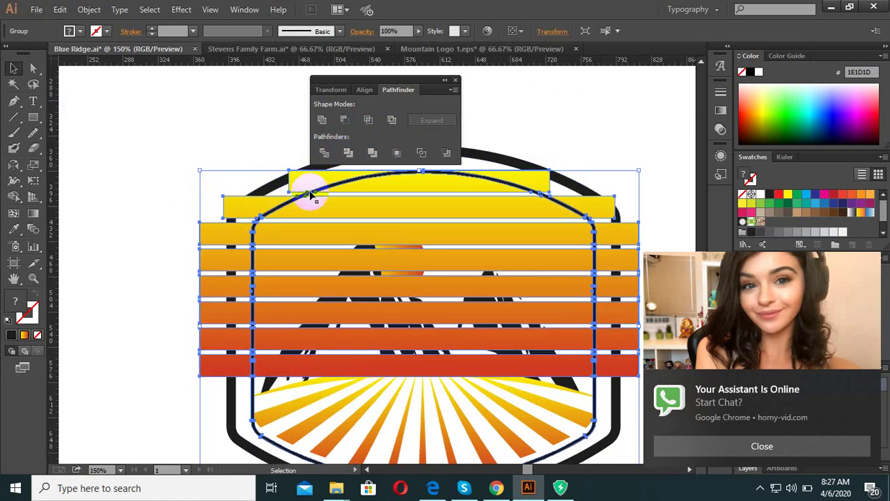
{"action": "right_click", "coordinate": [242, 256]}
{"action": "left_click", "coordinate": [279, 335]}
Delete the stripe pieces left of the frame and the yellow piece above the arch.
{"action": "left_click", "coordinate": [183, 367]}
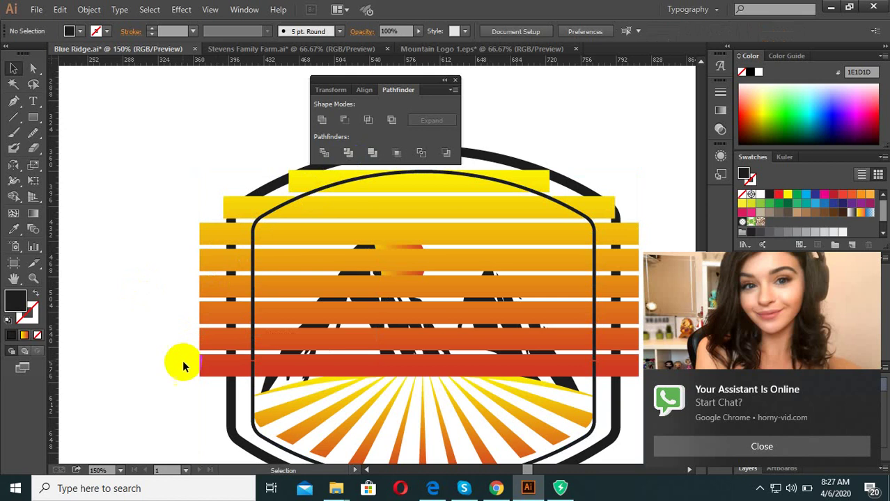
{"action": "left_click_drag", "start_coordinate": [200, 392], "coordinate": [173, 165]}
{"action": "key", "text": "Delete"}
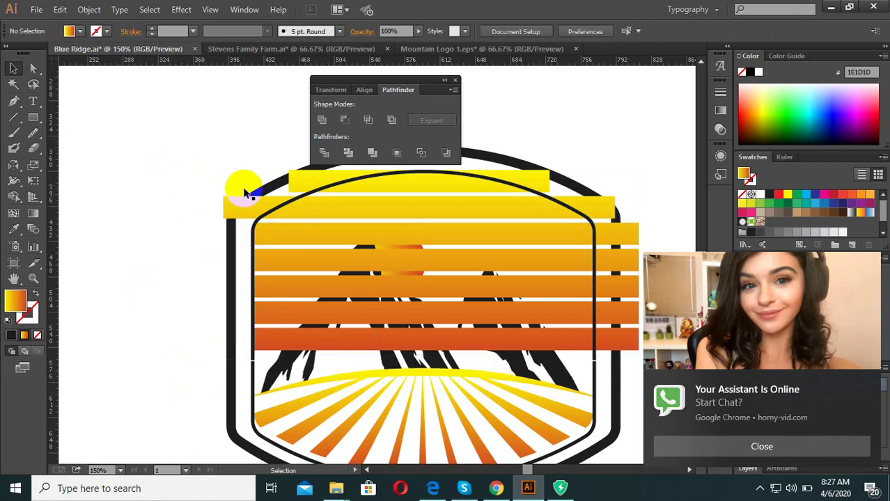
{"action": "left_click", "coordinate": [302, 182]}
{"action": "scroll", "coordinate": [473, 253], "scroll_direction": "up", "scroll_amount": 2}
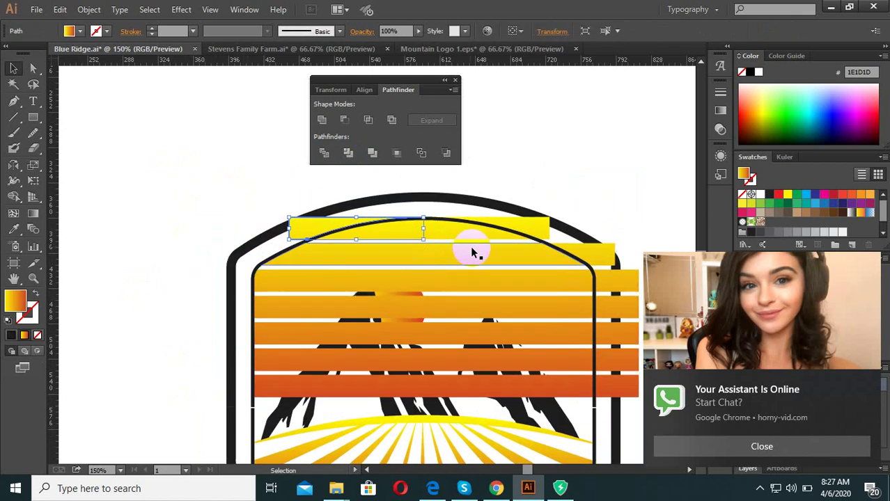
{"action": "key", "text": "Delete"}
Delete the four orange stripe pieces overhanging the frame's right side.
{"action": "key", "text": "Delete"}
{"action": "left_click", "coordinate": [612, 280]}
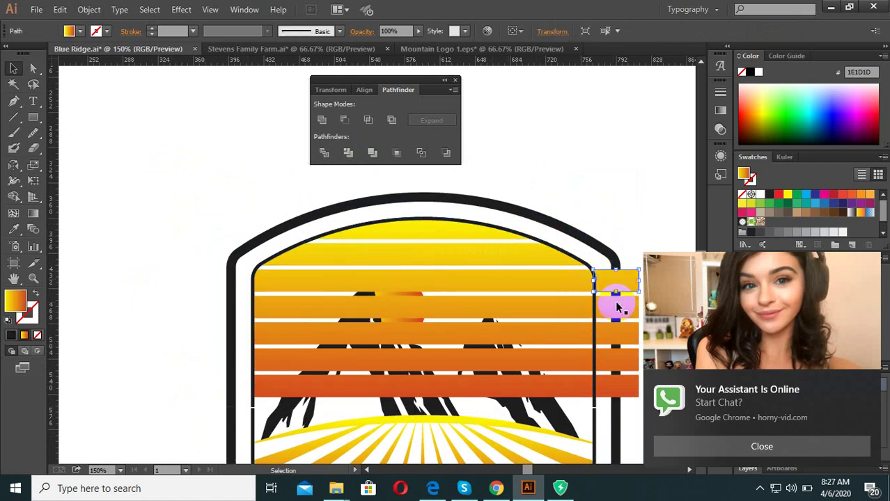
{"action": "key", "text": "Delete"}
{"action": "left_click", "coordinate": [619, 310]}
{"action": "key", "text": "Delete"}
{"action": "left_click", "coordinate": [622, 334]}
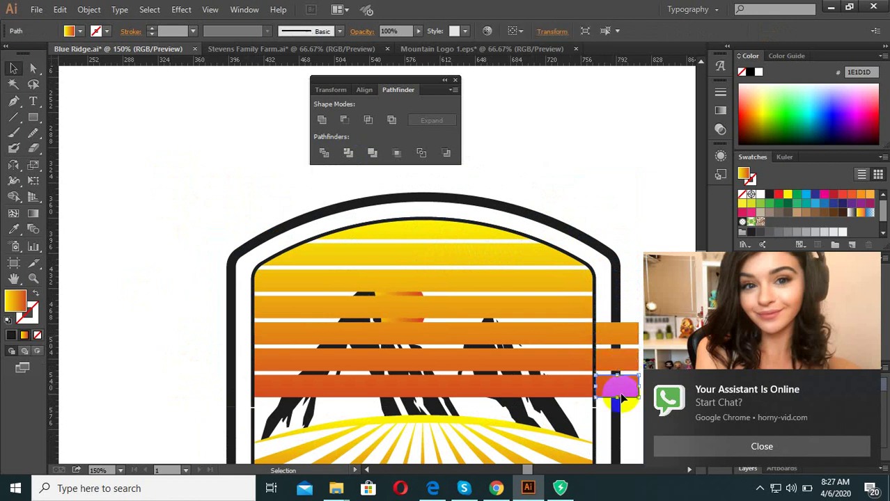
{"action": "key", "text": "Delete"}
{"action": "left_click", "coordinate": [618, 340]}
{"action": "key", "text": "Delete"}
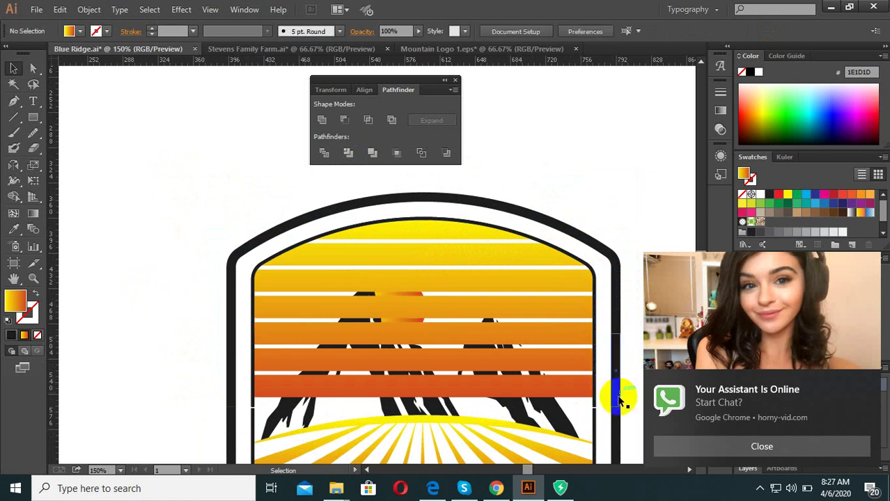
Zoom in and isolate the thin black bar at the frame edge.
{"action": "scroll", "coordinate": [304, 431], "scroll_direction": "up", "scroll_amount": 3}
{"action": "scroll", "coordinate": [304, 432], "scroll_direction": "up", "scroll_amount": 1}
{"action": "scroll", "coordinate": [185, 421], "scroll_direction": "up", "scroll_amount": 1}
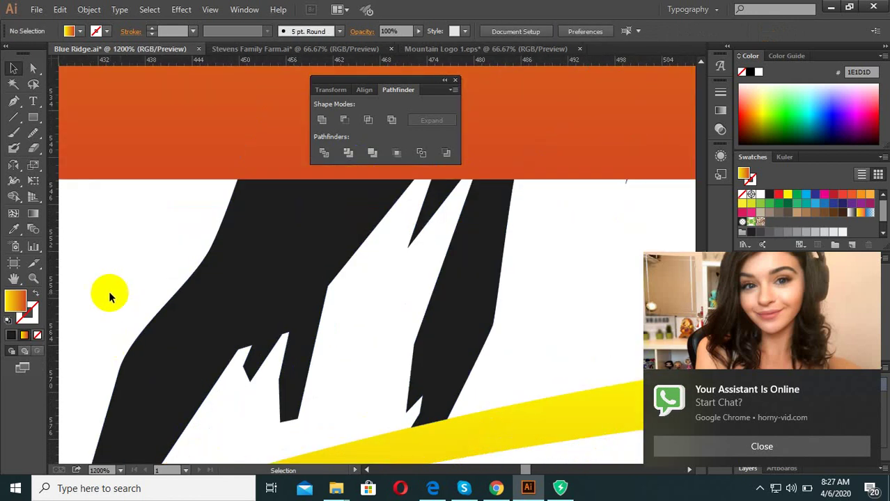
{"action": "scroll", "coordinate": [270, 371], "scroll_direction": "up", "scroll_amount": 1}
{"action": "left_click", "coordinate": [149, 309]}
{"action": "scroll", "coordinate": [181, 316], "scroll_direction": "up", "scroll_amount": 1}
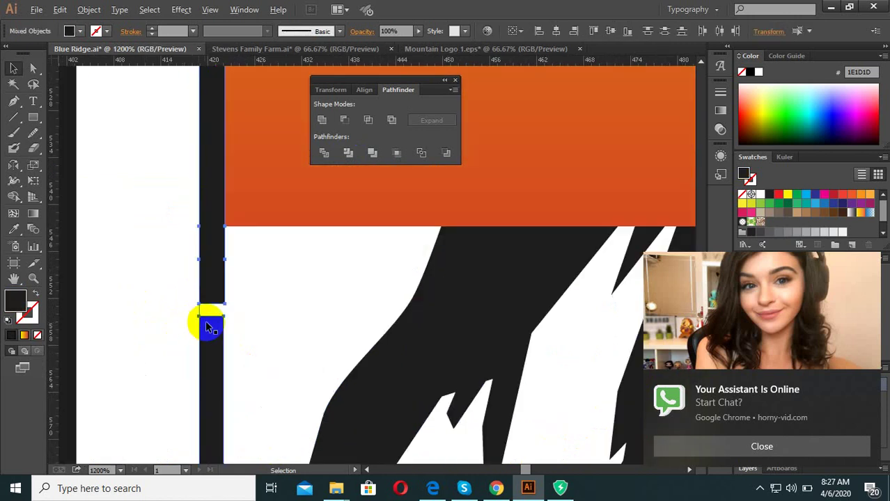
{"action": "double_click", "coordinate": [214, 291]}
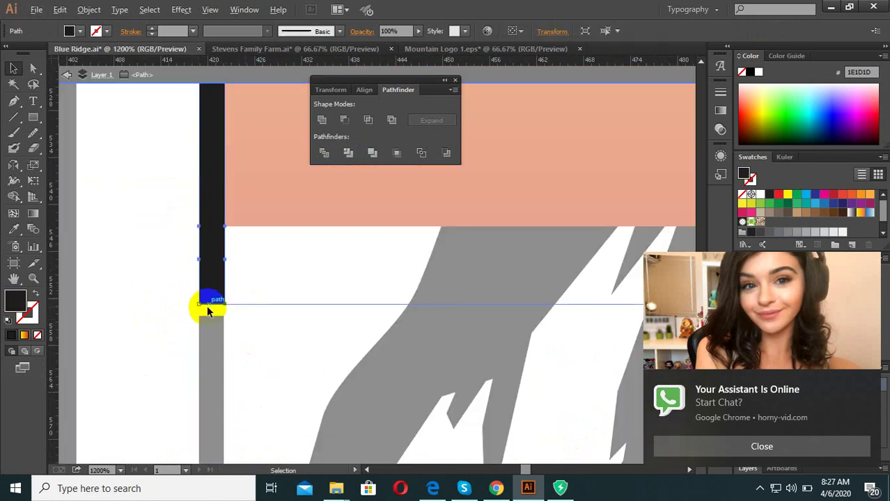
{"action": "scroll", "coordinate": [207, 303], "scroll_direction": "down", "scroll_amount": 1}
{"action": "scroll", "coordinate": [154, 302], "scroll_direction": "down", "scroll_amount": 1}
Resize the isolated thin black bar path, then exit isolation mode.
{"action": "scroll", "coordinate": [367, 380], "scroll_direction": "down", "scroll_amount": 2}
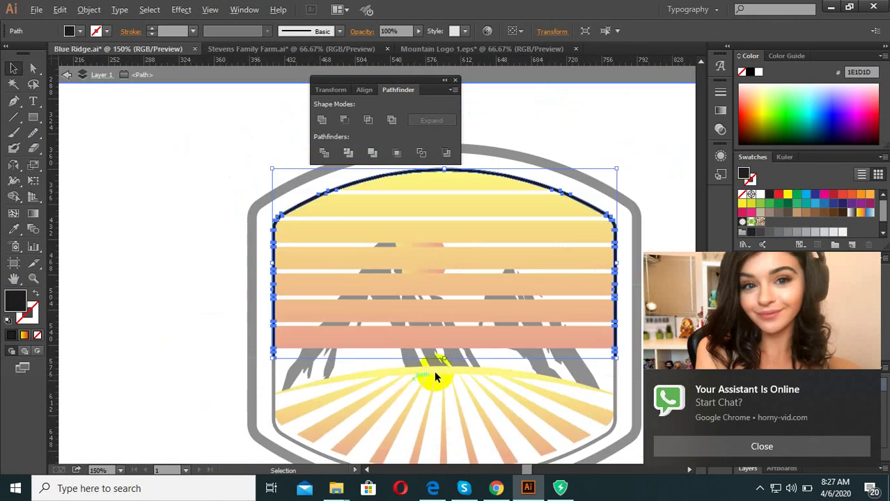
{"action": "scroll", "coordinate": [434, 371], "scroll_direction": "up", "scroll_amount": 3}
{"action": "left_click_drag", "start_coordinate": [449, 348], "coordinate": [394, 377]}
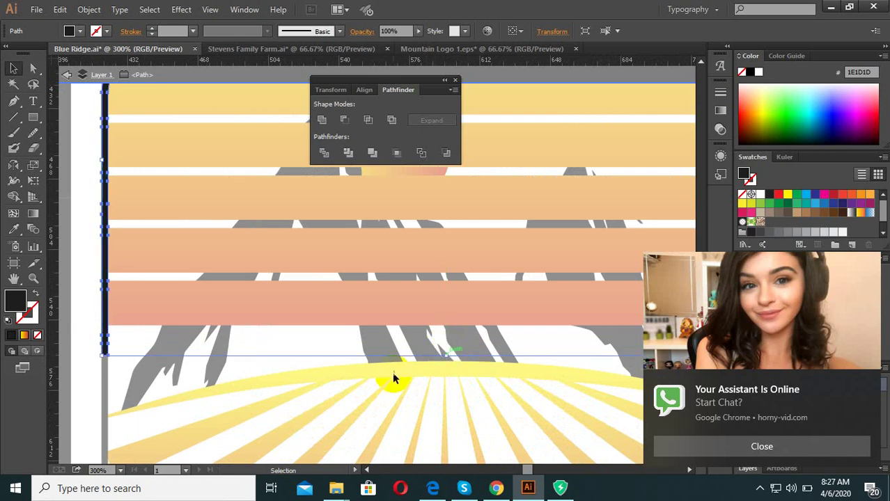
{"action": "scroll", "coordinate": [393, 377], "scroll_direction": "down", "scroll_amount": 2}
{"action": "left_click", "coordinate": [154, 328]}
{"action": "left_click", "coordinate": [294, 335]}
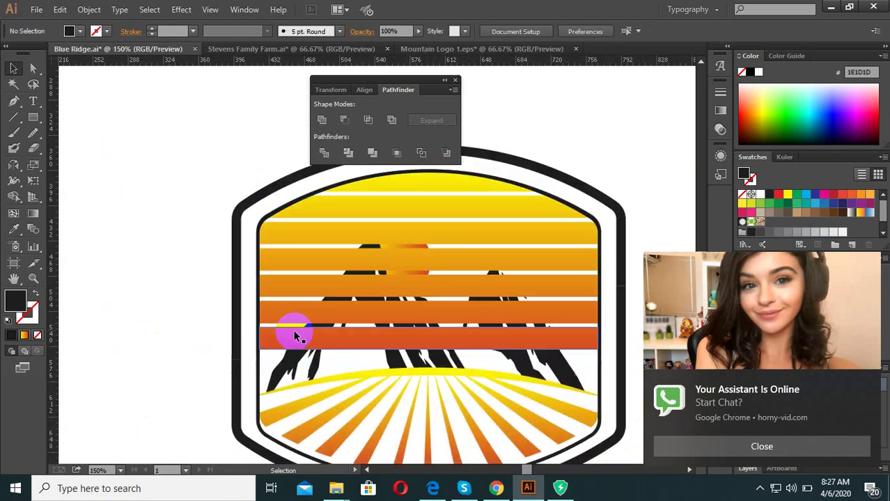
Select all six orange-to-yellow stripes and send them to the back.
{"action": "left_click", "coordinate": [420, 342]}
{"action": "left_click", "coordinate": [442, 279], "text": "shift"}
{"action": "left_click", "coordinate": [441, 259], "text": "shift"}
{"action": "left_click", "coordinate": [439, 235], "text": "shift"}
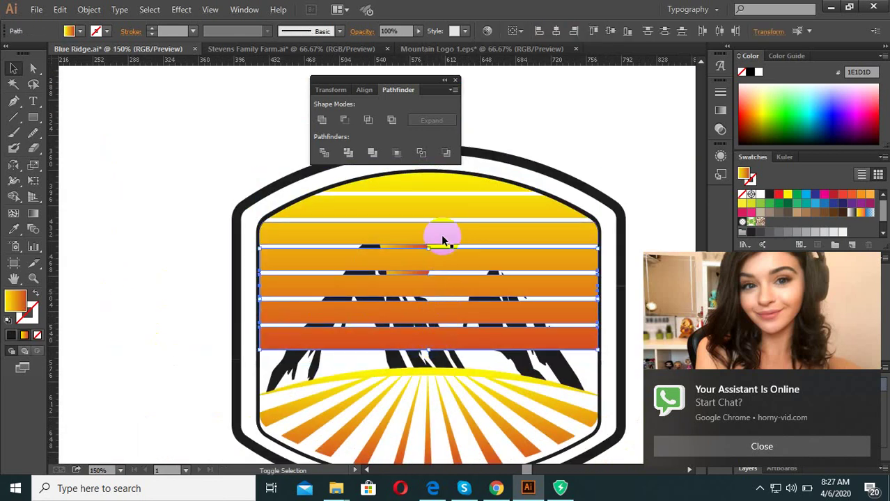
{"action": "left_click", "coordinate": [441, 207], "text": "shift"}
{"action": "left_click", "coordinate": [433, 187], "text": "shift"}
{"action": "right_click", "coordinate": [432, 186]}
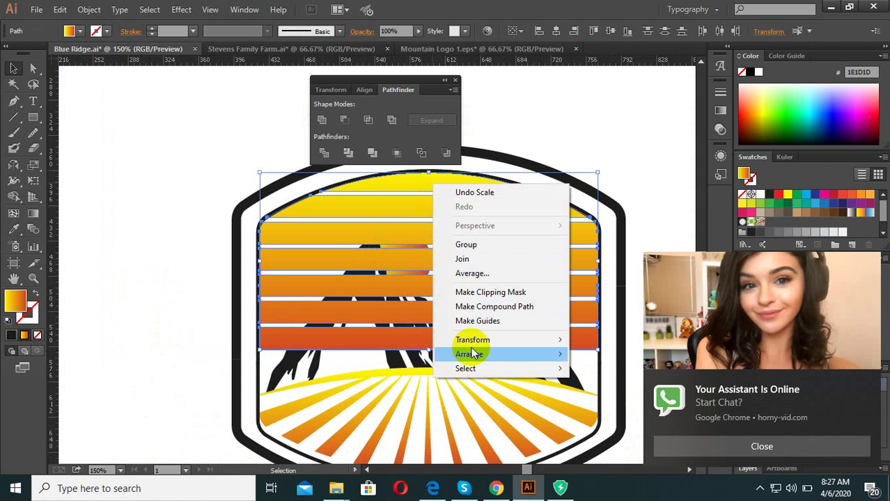
{"action": "left_click", "coordinate": [592, 397]}
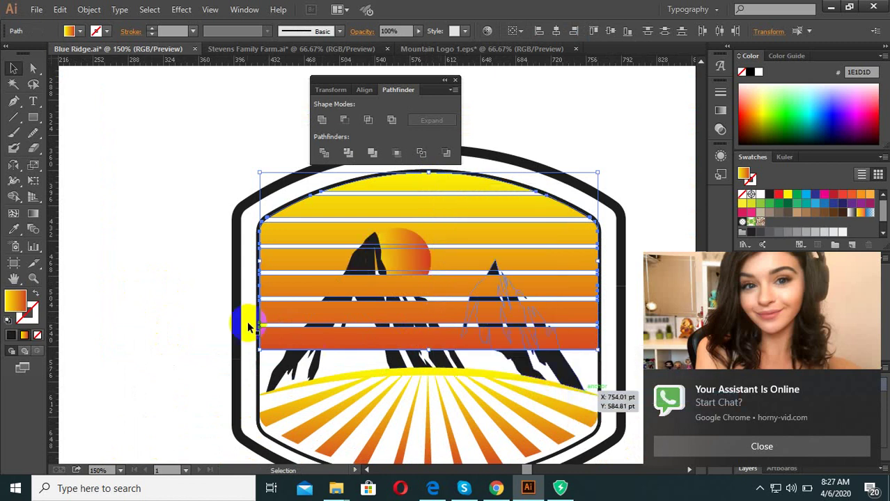
Select both the left and right dark mountains.
{"action": "scroll", "coordinate": [275, 308], "scroll_direction": "down", "scroll_amount": 1}
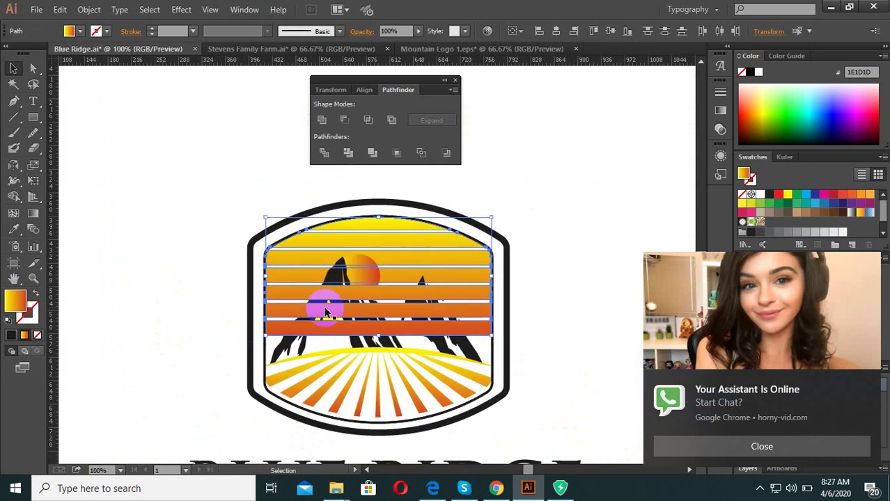
{"action": "left_click", "coordinate": [465, 331]}
{"action": "left_click", "coordinate": [444, 354]}
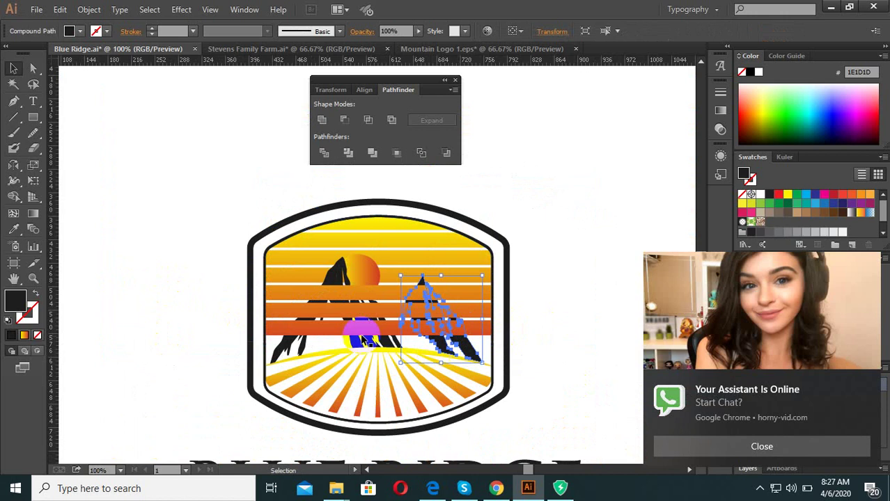
{"action": "left_click", "coordinate": [355, 341], "text": "shift"}
{"action": "scroll", "coordinate": [310, 344], "scroll_direction": "up", "scroll_amount": 2}
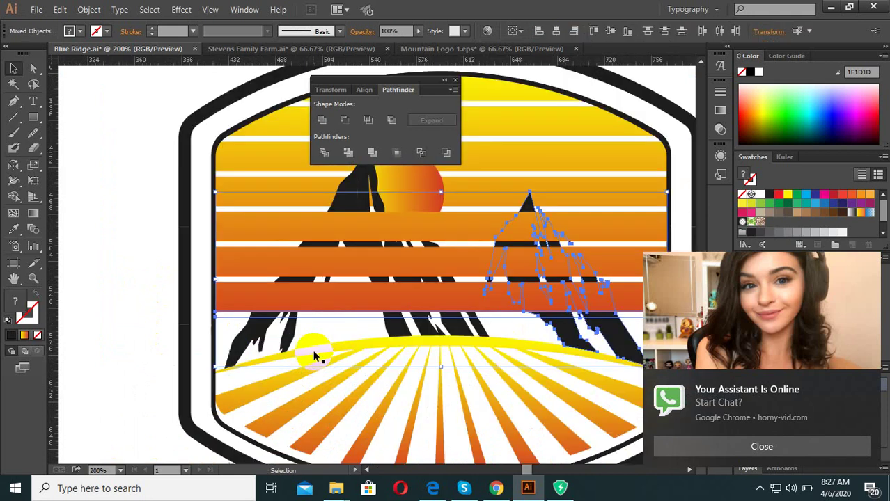
{"action": "left_click", "coordinate": [294, 341]}
{"action": "left_click", "coordinate": [565, 337], "text": "shift"}
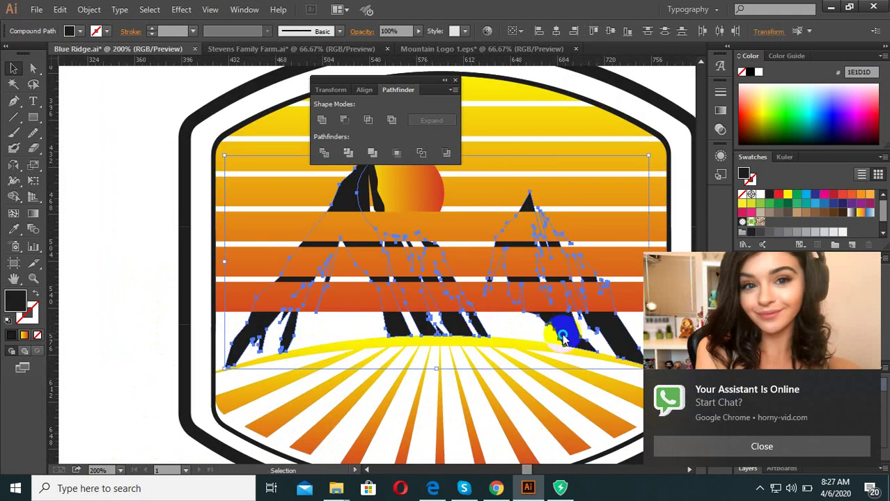
Bring both mountains in front of the stripes via Arrange > Bring to Front.
{"action": "right_click", "coordinate": [564, 337]}
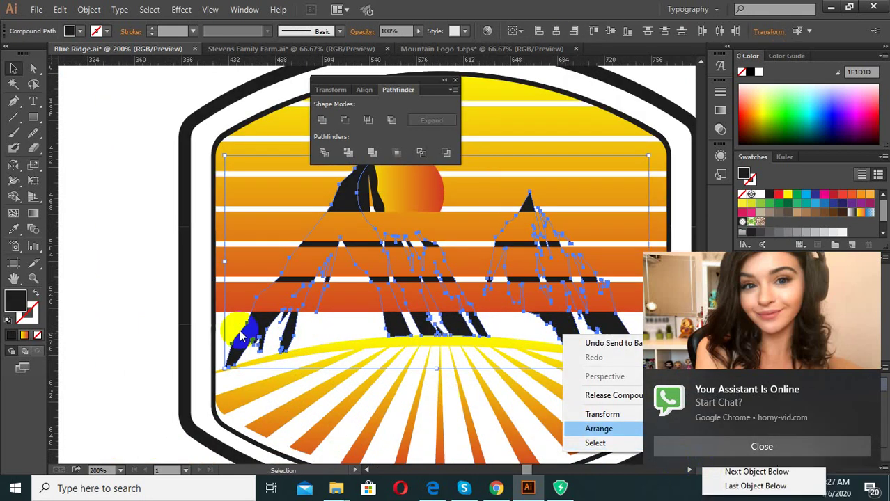
{"action": "left_click", "coordinate": [197, 286]}
{"action": "scroll", "coordinate": [324, 302], "scroll_direction": "down", "scroll_amount": 3}
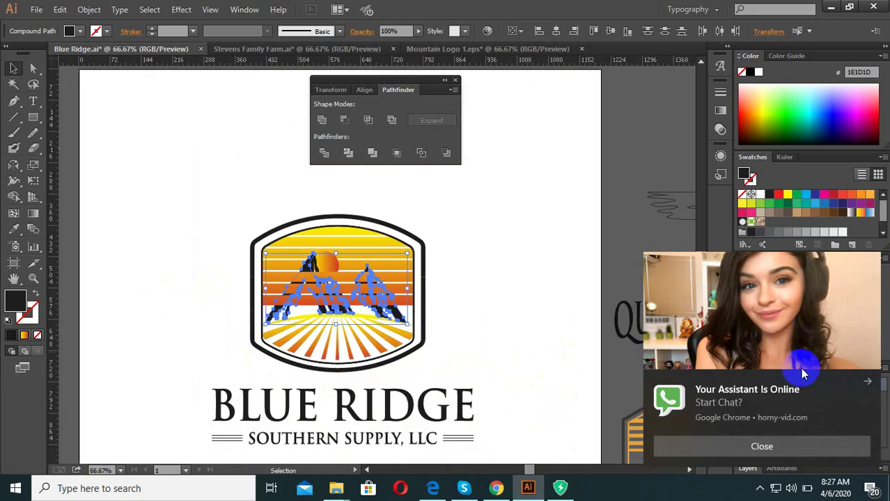
{"action": "left_click", "coordinate": [867, 384]}
{"action": "scroll", "coordinate": [358, 357], "scroll_direction": "up", "scroll_amount": 2}
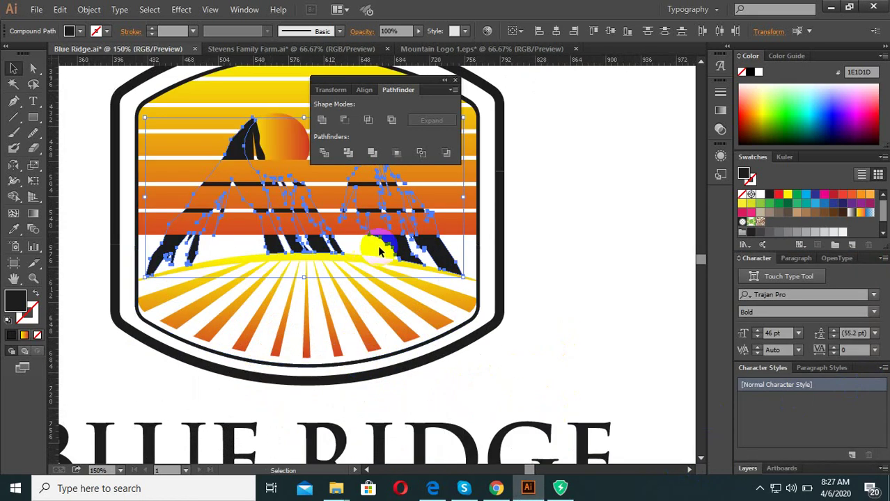
{"action": "right_click", "coordinate": [403, 237]}
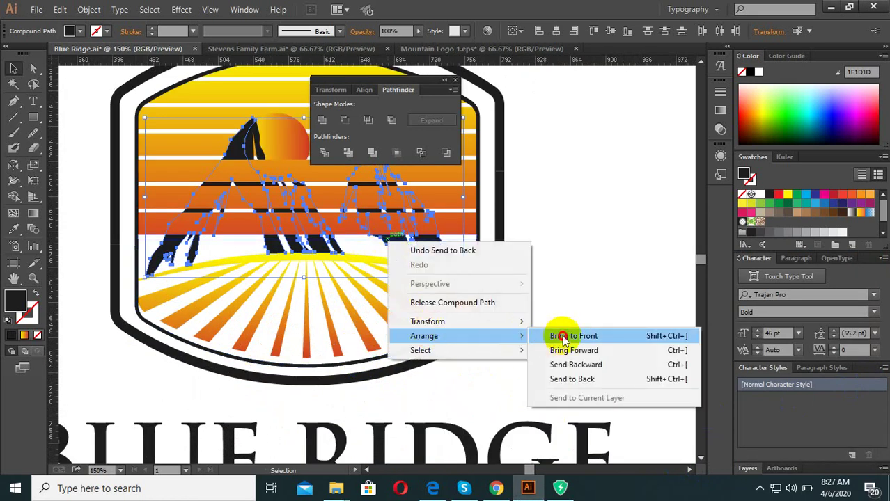
{"action": "left_click", "coordinate": [576, 337]}
{"action": "left_click", "coordinate": [521, 392]}
Send the sun circle backward behind the mountains, then reselect both mountains.
{"action": "scroll", "coordinate": [487, 362], "scroll_direction": "down", "scroll_amount": 2}
{"action": "scroll", "coordinate": [471, 320], "scroll_direction": "up", "scroll_amount": 1}
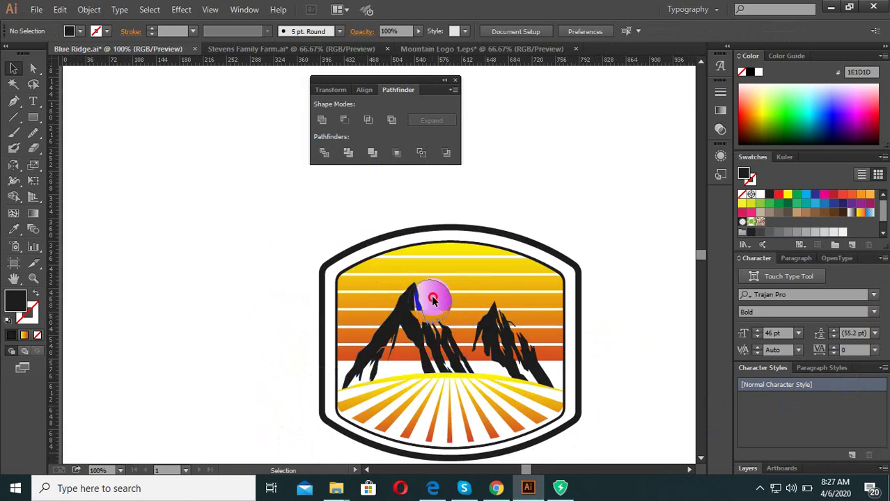
{"action": "left_click", "coordinate": [430, 307]}
{"action": "scroll", "coordinate": [430, 308], "scroll_direction": "up", "scroll_amount": 2}
{"action": "scroll", "coordinate": [417, 292], "scroll_direction": "down", "scroll_amount": 2}
{"action": "right_click", "coordinate": [418, 279]}
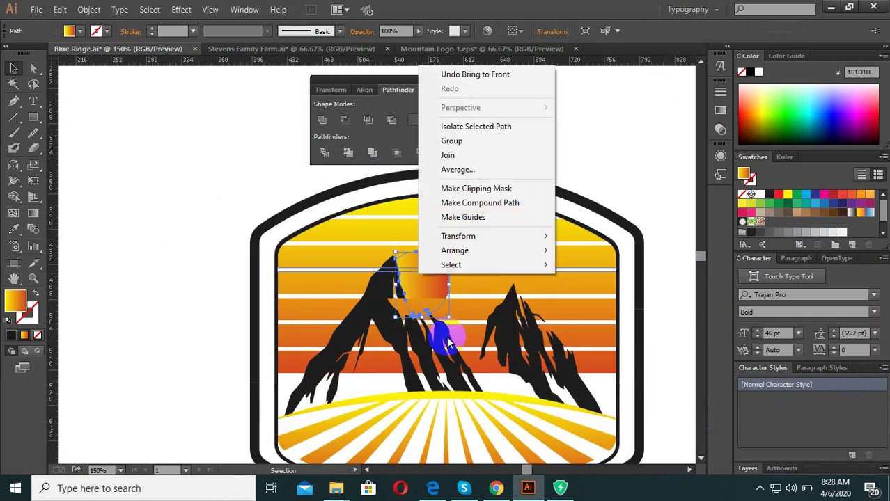
{"action": "left_click", "coordinate": [576, 249]}
{"action": "left_click", "coordinate": [622, 159]}
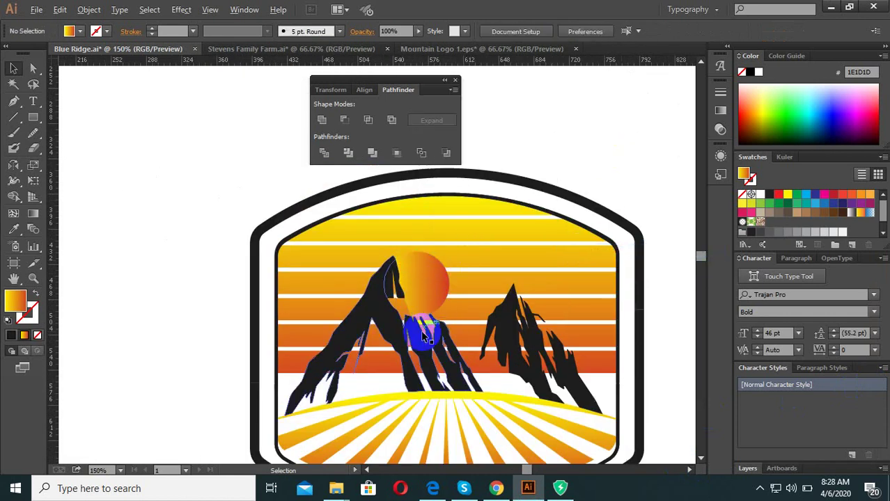
{"action": "scroll", "coordinate": [418, 335], "scroll_direction": "up", "scroll_amount": 1}
{"action": "left_click", "coordinate": [360, 282]}
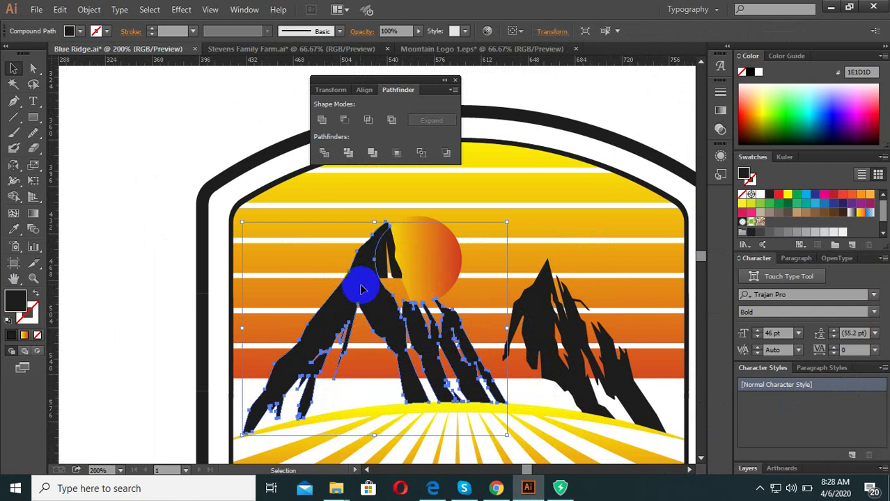
{"action": "left_click", "coordinate": [535, 346], "text": "shift"}
Create a 7 pt Offset Path outline around the mountains, checked with Preview.
{"action": "left_click", "coordinate": [89, 9]}
{"action": "mouse_move", "coordinate": [103, 272]}
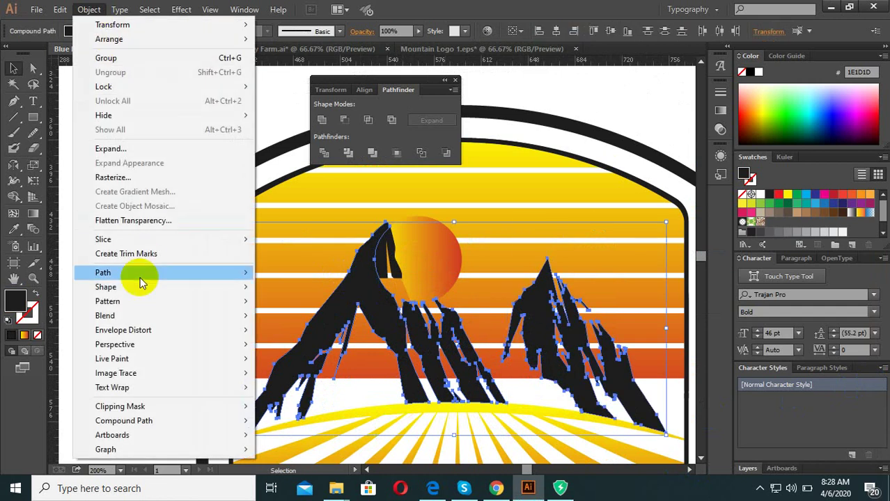
{"action": "left_click", "coordinate": [342, 321]}
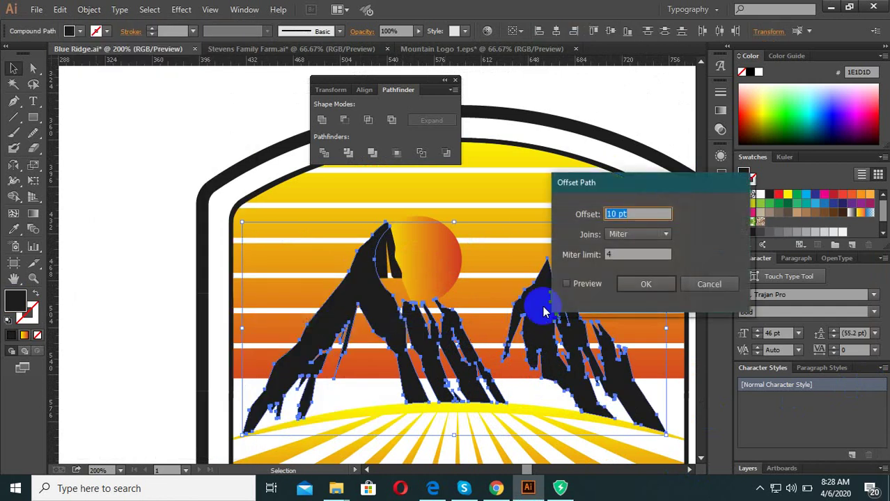
{"action": "left_click", "coordinate": [567, 284]}
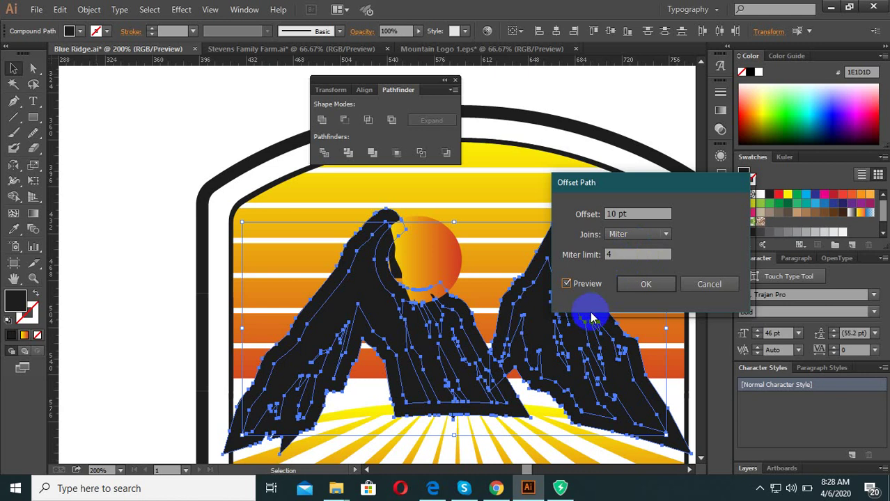
{"action": "scroll", "coordinate": [631, 219], "scroll_direction": "down", "scroll_amount": 2}
{"action": "scroll", "coordinate": [626, 213], "scroll_direction": "down", "scroll_amount": 1}
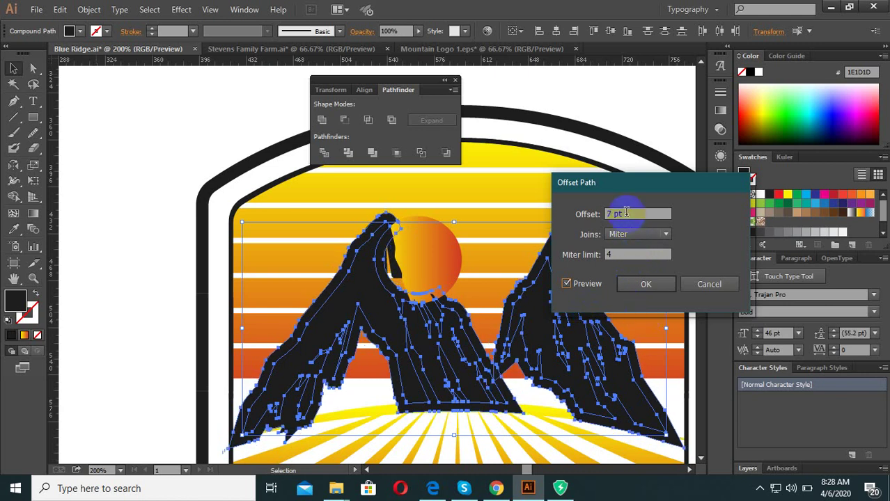
{"action": "left_click", "coordinate": [632, 284]}
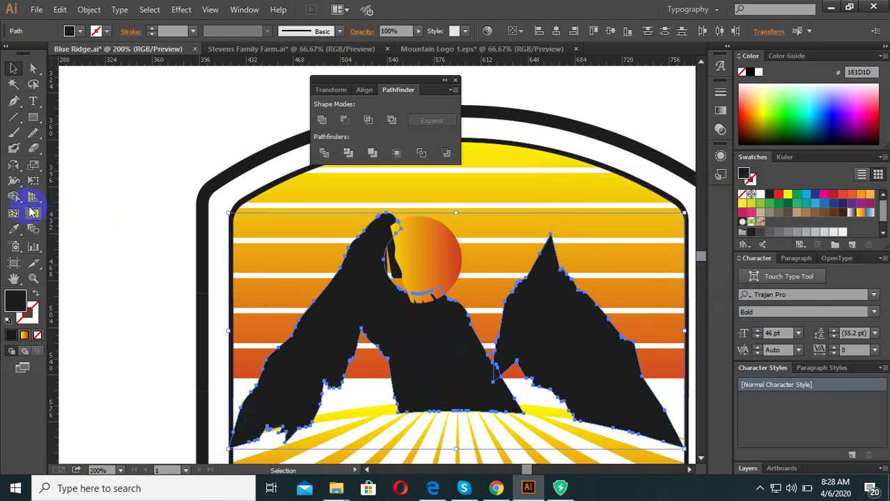
Fill the offset outline white by sampling a white stripe with the Eyedropper.
{"action": "left_click", "coordinate": [16, 230]}
{"action": "left_click", "coordinate": [185, 175]}
{"action": "left_click", "coordinate": [14, 69]}
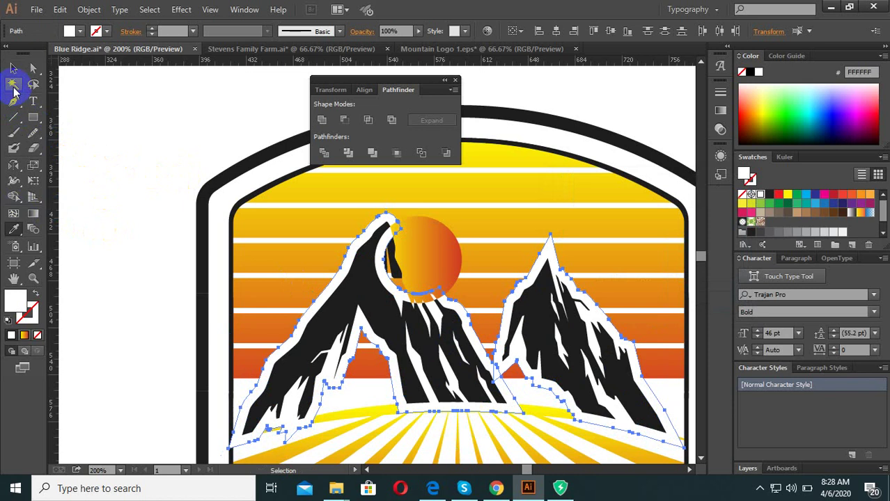
Bring the crescent sliver of mountain peak in front of the sun.
{"action": "left_click", "coordinate": [264, 204]}
{"action": "scroll", "coordinate": [411, 259], "scroll_direction": "down", "scroll_amount": 1}
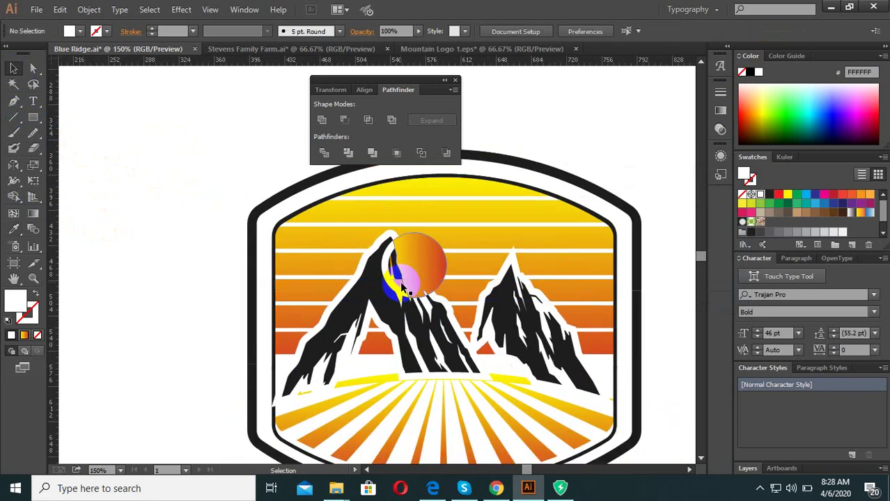
{"action": "scroll", "coordinate": [390, 256], "scroll_direction": "up", "scroll_amount": 3}
{"action": "left_click", "coordinate": [377, 240]}
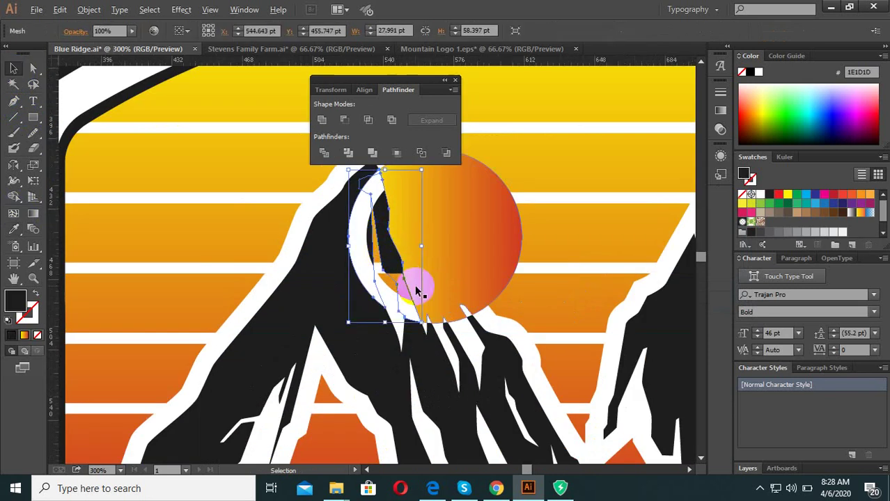
{"action": "scroll", "coordinate": [416, 291], "scroll_direction": "down", "scroll_amount": 2}
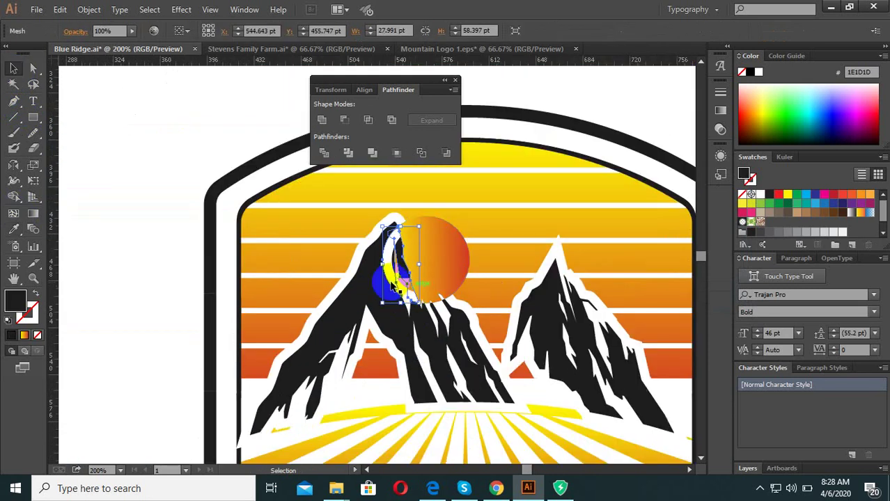
{"action": "scroll", "coordinate": [449, 264], "scroll_direction": "up", "scroll_amount": 2}
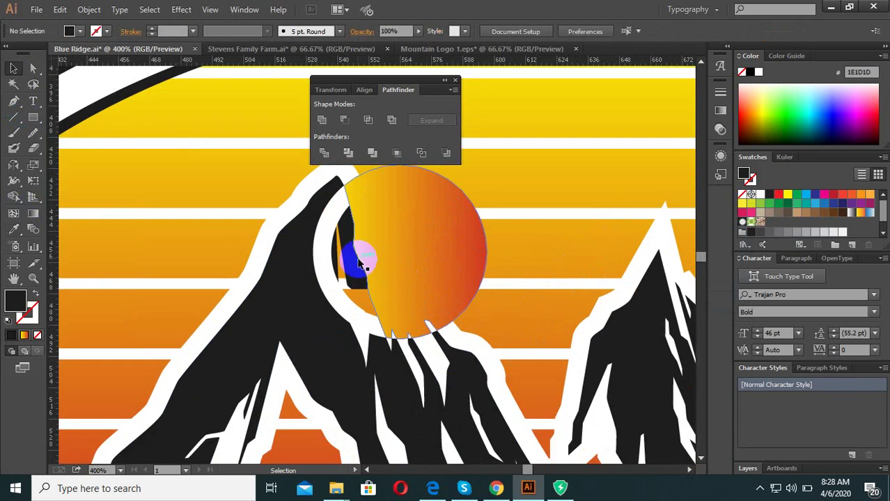
{"action": "left_click", "coordinate": [334, 271]}
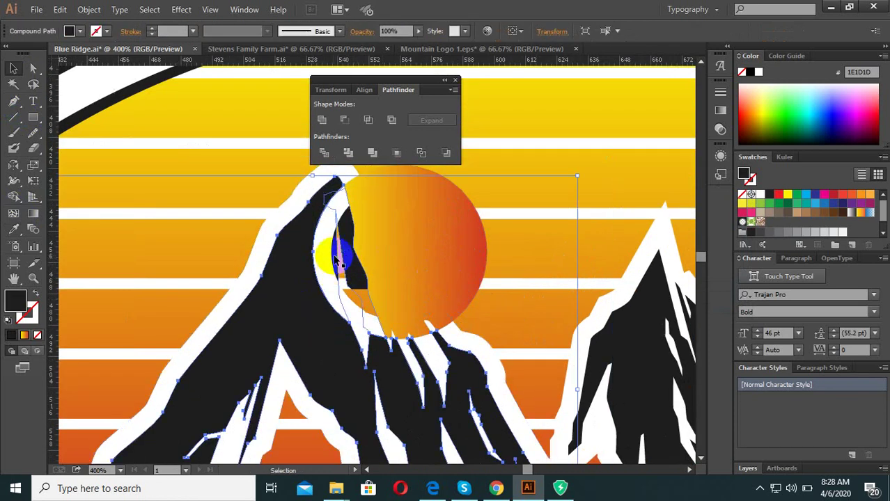
{"action": "left_click", "coordinate": [340, 256]}
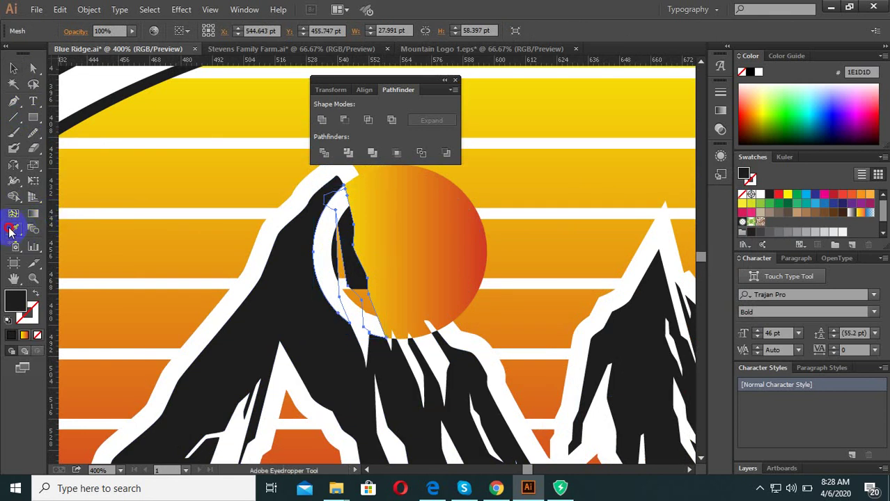
{"action": "key", "text": "v"}
{"action": "left_click", "coordinate": [310, 209]}
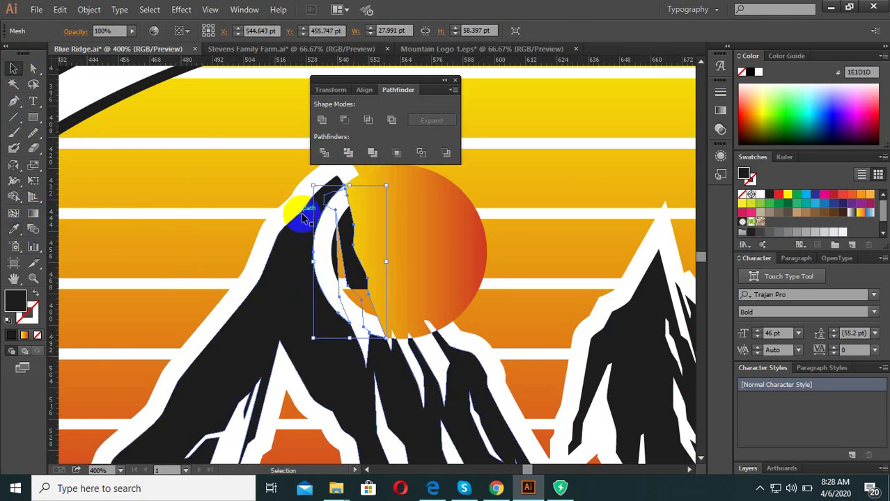
{"action": "right_click", "coordinate": [349, 249]}
{"action": "left_click", "coordinate": [525, 265]}
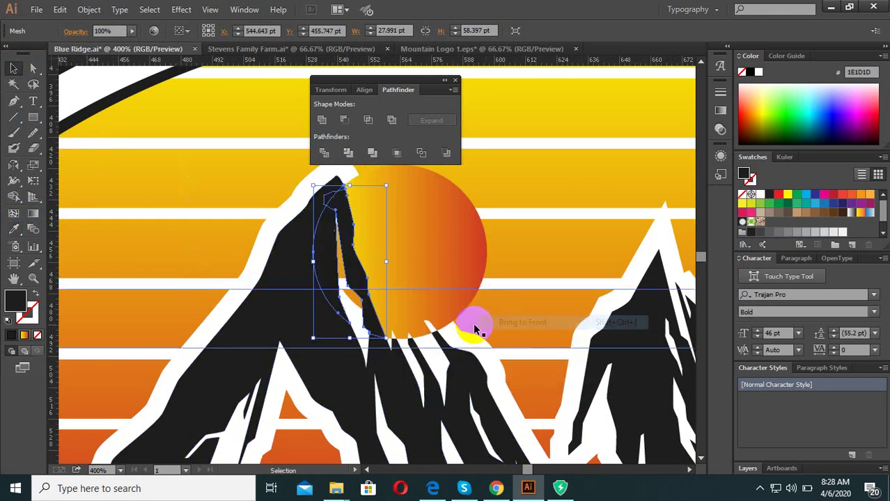
Inspect the white mountain outline in isolation mode, then exit isolation.
{"action": "scroll", "coordinate": [427, 308], "scroll_direction": "down", "scroll_amount": 2}
{"action": "left_click", "coordinate": [164, 155]}
{"action": "scroll", "coordinate": [330, 267], "scroll_direction": "down", "scroll_amount": 2}
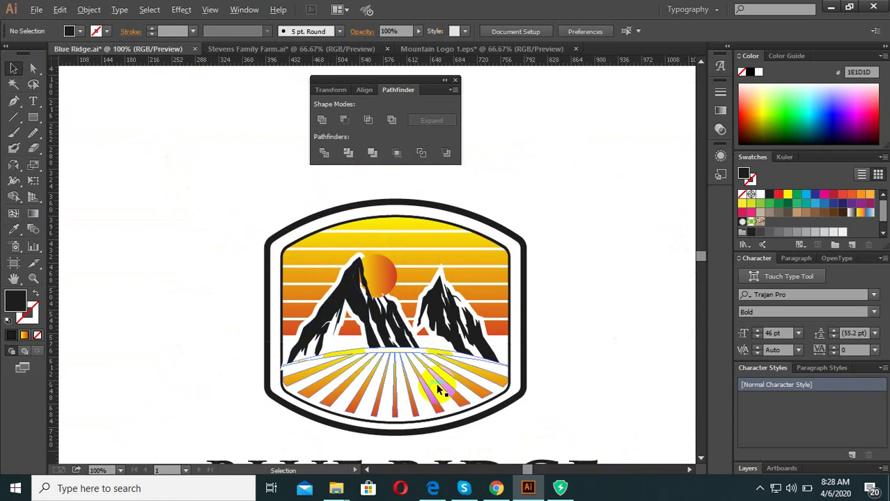
{"action": "scroll", "coordinate": [373, 321], "scroll_direction": "up", "scroll_amount": 3}
{"action": "scroll", "coordinate": [420, 230], "scroll_direction": "up", "scroll_amount": 2}
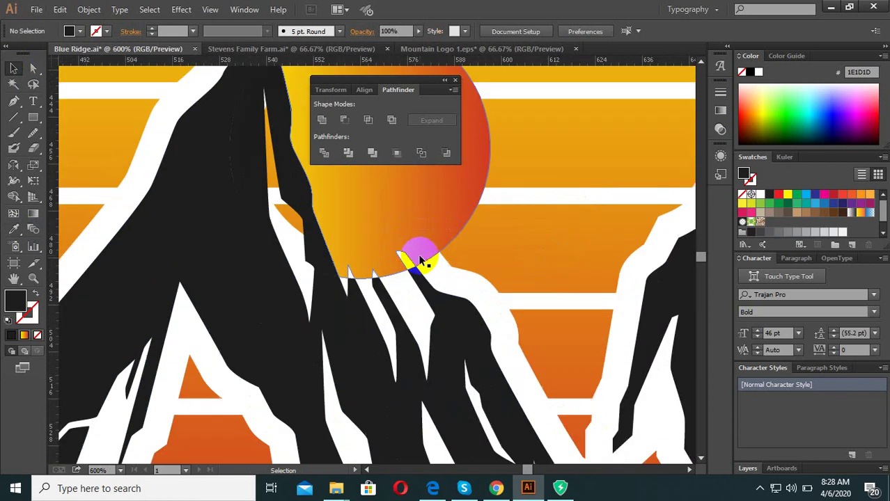
{"action": "left_click", "coordinate": [406, 260]}
{"action": "double_click", "coordinate": [406, 261]}
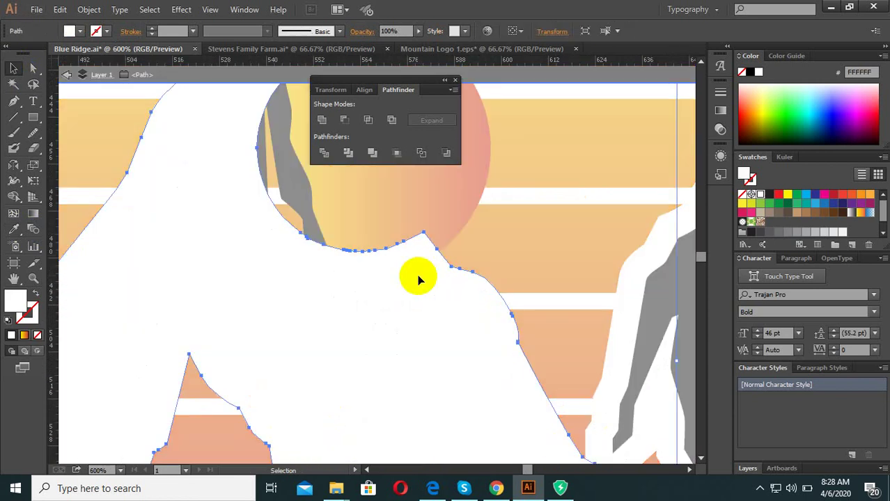
{"action": "scroll", "coordinate": [417, 275], "scroll_direction": "down", "scroll_amount": 1}
{"action": "double_click", "coordinate": [413, 289]}
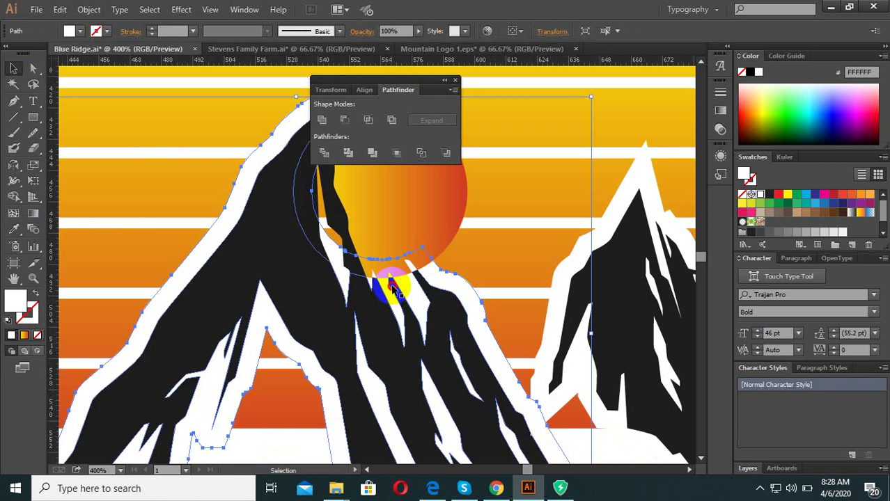
Check the black mountain and white outline paths, then deselect everything.
{"action": "left_click", "coordinate": [378, 296]}
{"action": "scroll", "coordinate": [394, 282], "scroll_direction": "up", "scroll_amount": 3}
{"action": "left_click", "coordinate": [393, 261]}
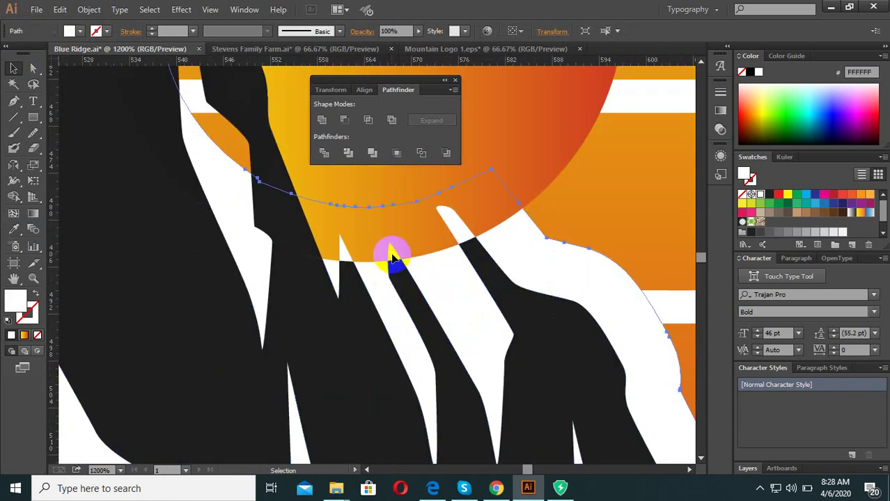
{"action": "scroll", "coordinate": [393, 272], "scroll_direction": "down", "scroll_amount": 2}
{"action": "scroll", "coordinate": [390, 254], "scroll_direction": "down", "scroll_amount": 1}
{"action": "scroll", "coordinate": [414, 216], "scroll_direction": "down", "scroll_amount": 1}
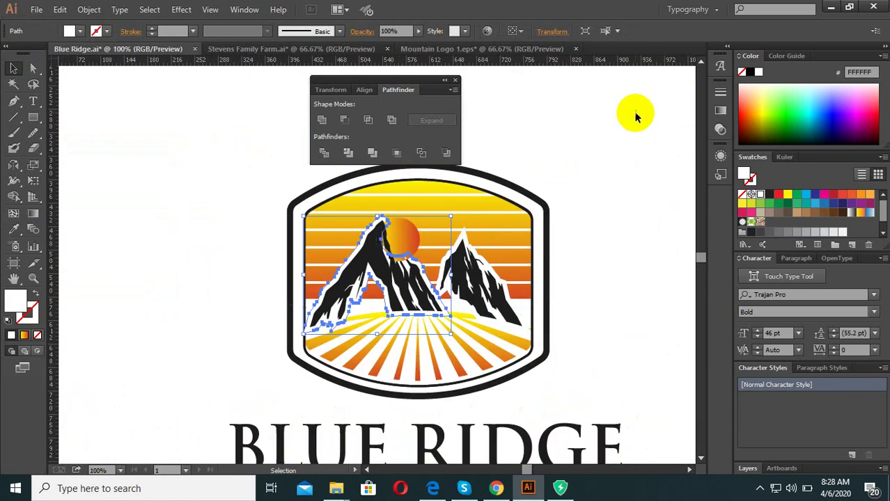
{"action": "left_click", "coordinate": [636, 114]}
Select an orange stripe plus the white outline, the sun and another orange stripe.
{"action": "scroll", "coordinate": [404, 252], "scroll_direction": "up", "scroll_amount": 3}
{"action": "scroll", "coordinate": [437, 313], "scroll_direction": "down", "scroll_amount": 4}
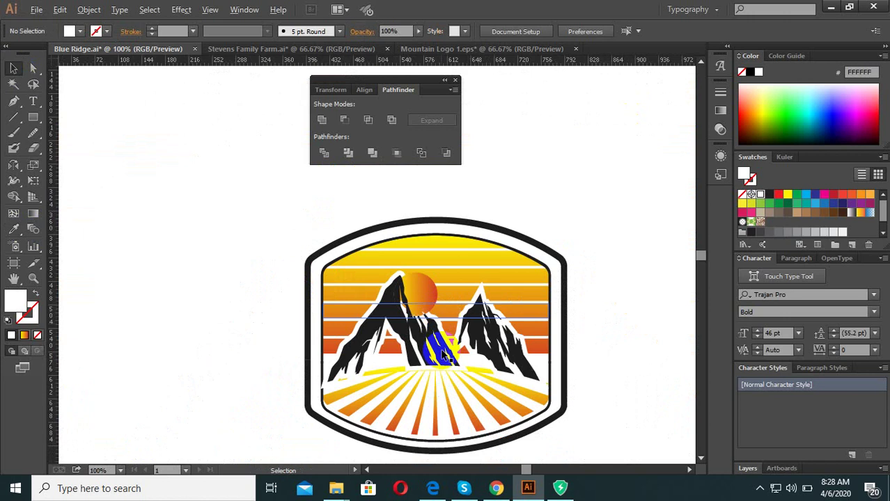
{"action": "scroll", "coordinate": [440, 392], "scroll_direction": "up", "scroll_amount": 1}
{"action": "scroll", "coordinate": [440, 392], "scroll_direction": "up", "scroll_amount": 2}
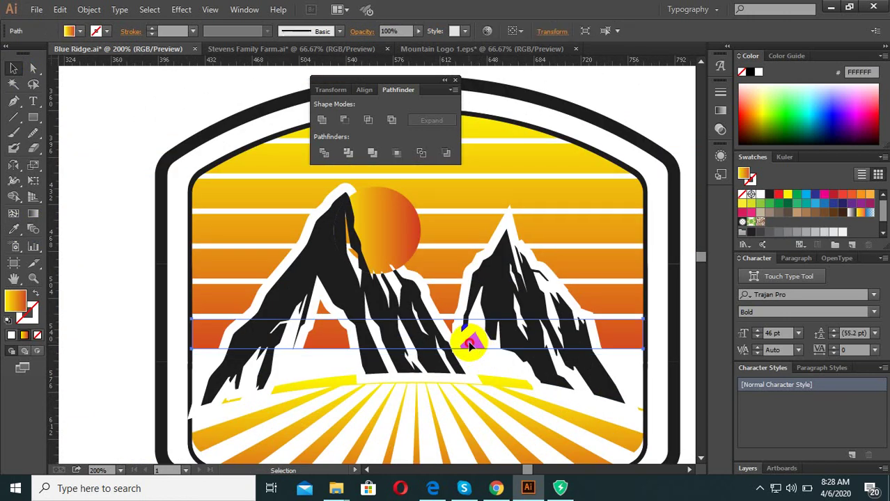
{"action": "double_click", "coordinate": [471, 345]}
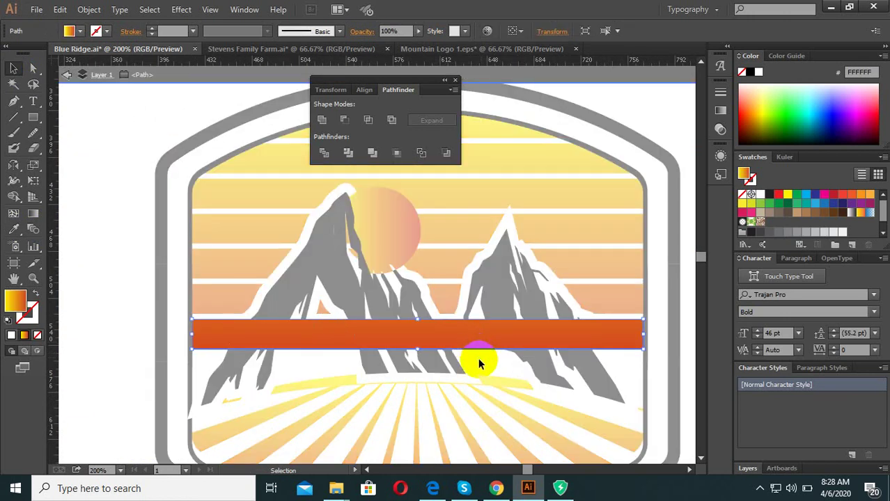
{"action": "double_click", "coordinate": [478, 358]}
{"action": "scroll", "coordinate": [328, 334], "scroll_direction": "up", "scroll_amount": 1}
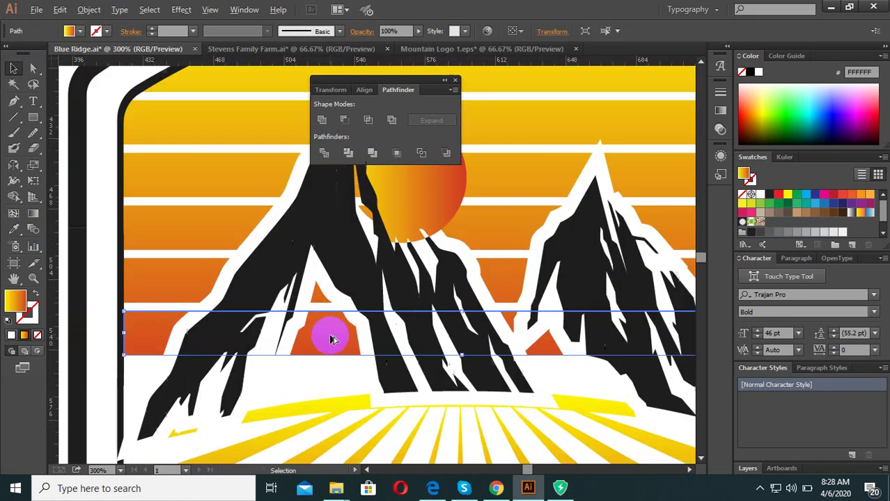
{"action": "left_click", "coordinate": [159, 366], "text": "shift"}
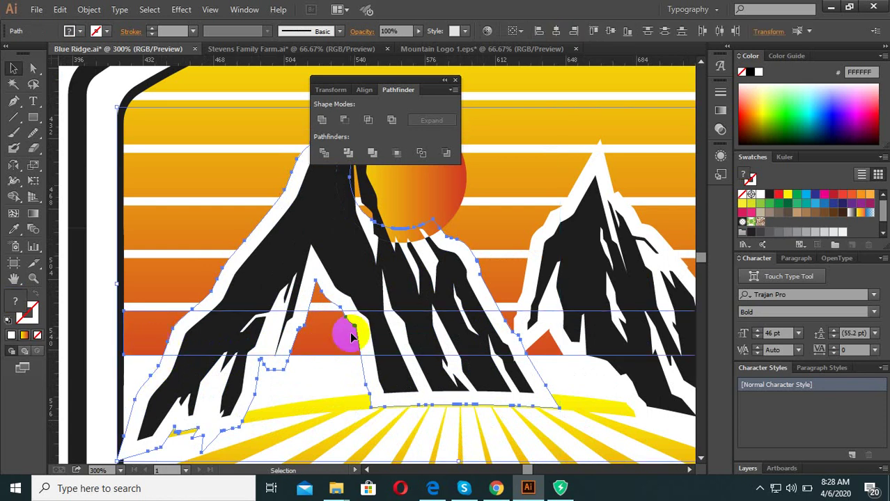
{"action": "left_click", "coordinate": [356, 202], "text": "shift"}
{"action": "left_click", "coordinate": [193, 284], "text": "shift"}
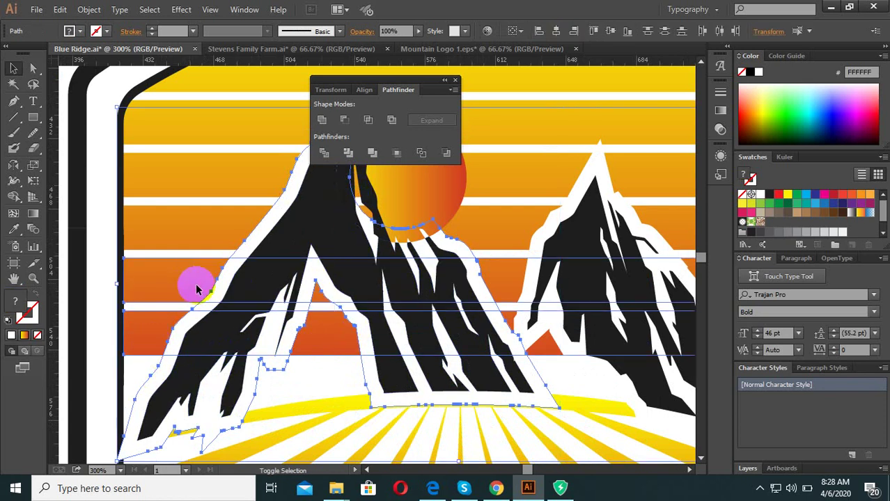
Trim the stripes where they overlap the left mountain with Pathfinder Trim.
{"action": "left_click", "coordinate": [375, 126]}
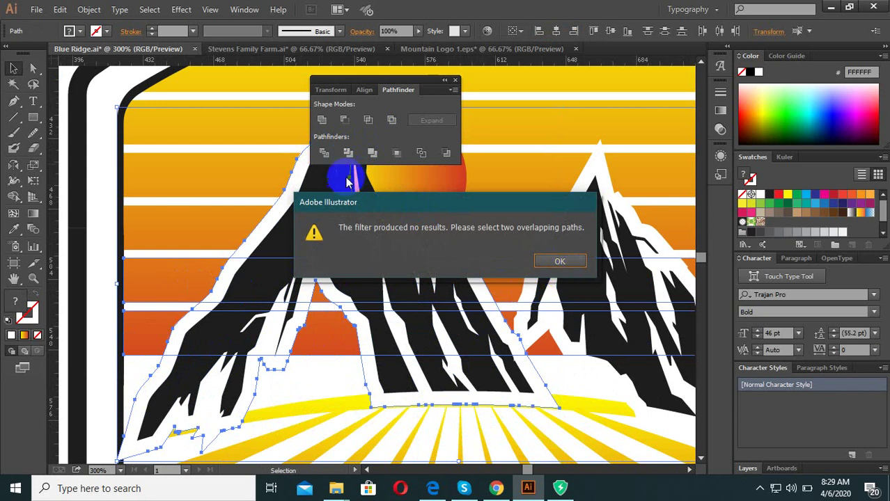
{"action": "left_click", "coordinate": [585, 268]}
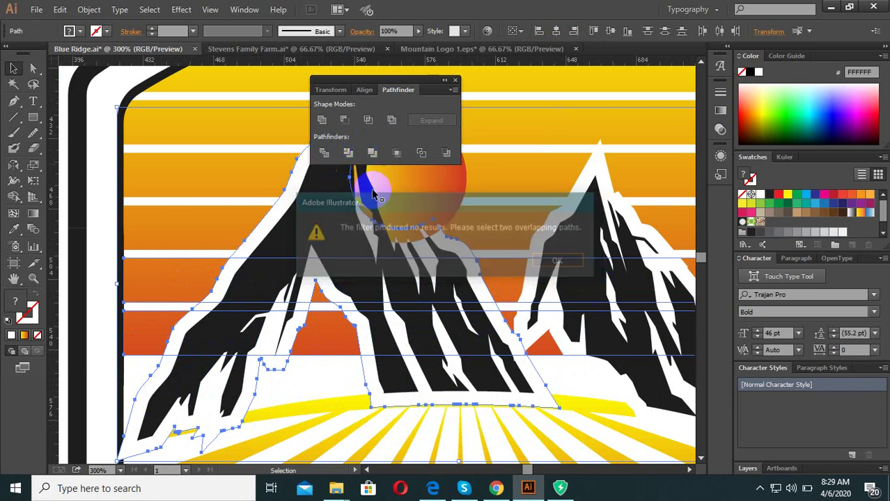
{"action": "left_click", "coordinate": [346, 154]}
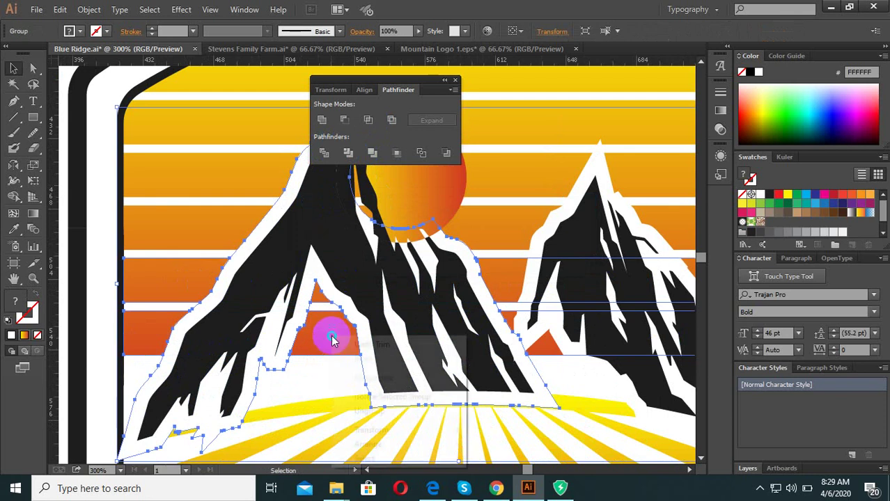
{"action": "right_click", "coordinate": [331, 337]}
{"action": "key", "text": "Escape"}
Delete the low orange stripe pieces behind the mountains.
{"action": "left_click", "coordinate": [345, 337]}
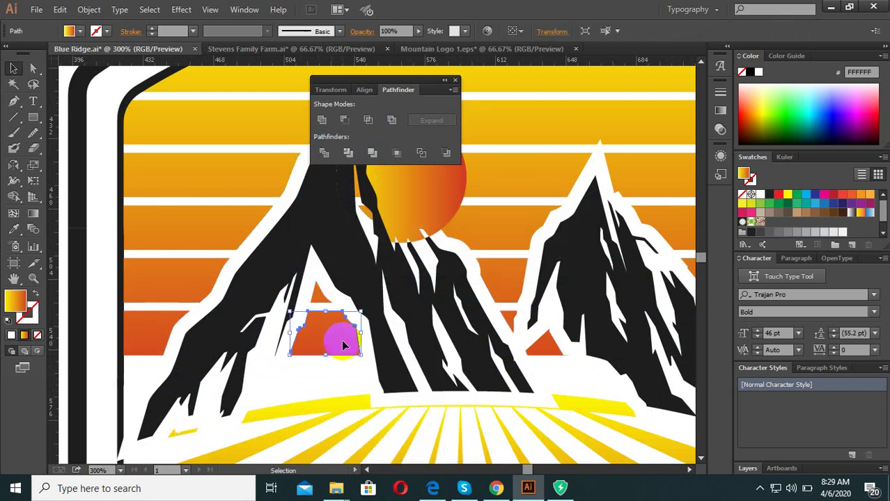
{"action": "left_click", "coordinate": [334, 335]}
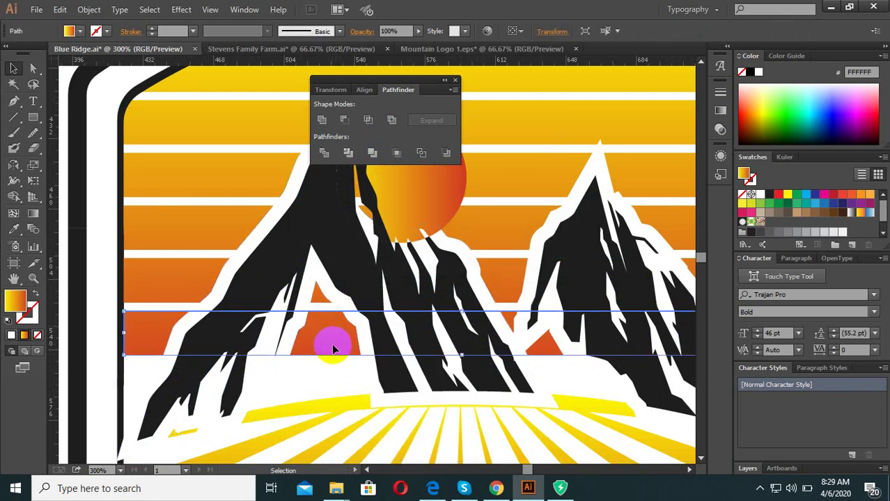
{"action": "key", "text": "Delete"}
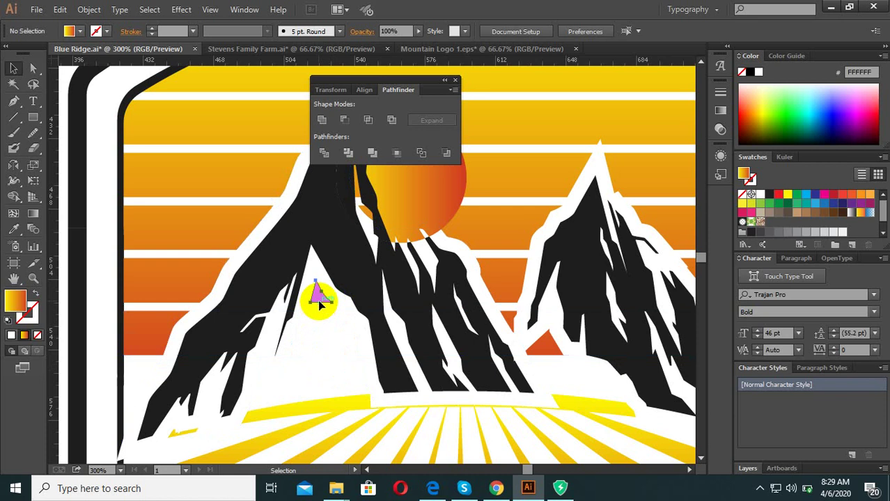
Adjust the snow shapes and delete the stray horizontal line below the mountains.
{"action": "left_click_drag", "start_coordinate": [320, 304], "coordinate": [409, 346]}
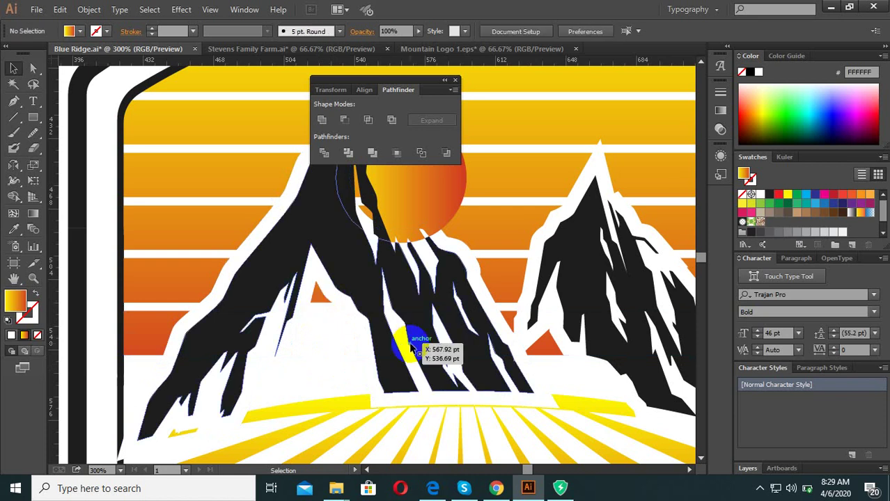
{"action": "mouse_move", "coordinate": [411, 347]}
{"action": "left_mouse_down"}
{"action": "mouse_move", "coordinate": [368, 303]}
{"action": "mouse_move", "coordinate": [317, 311]}
{"action": "left_mouse_up"}
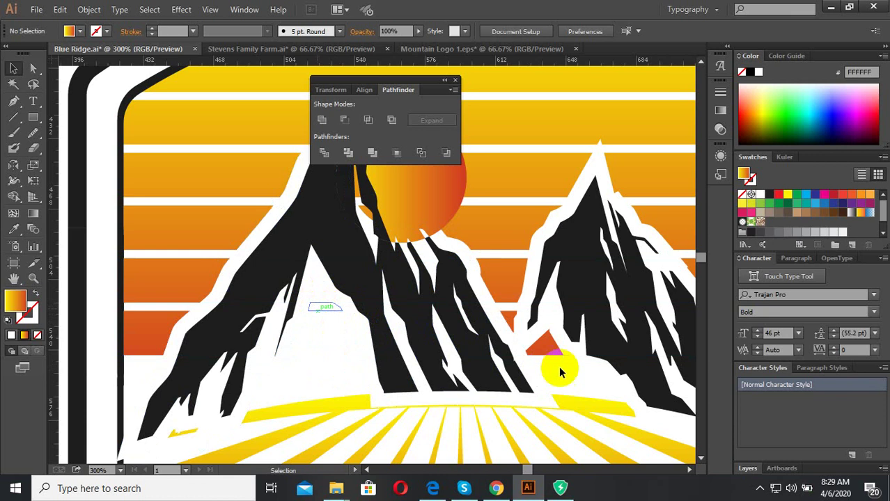
{"action": "left_click_drag", "start_coordinate": [547, 355], "coordinate": [547, 367]}
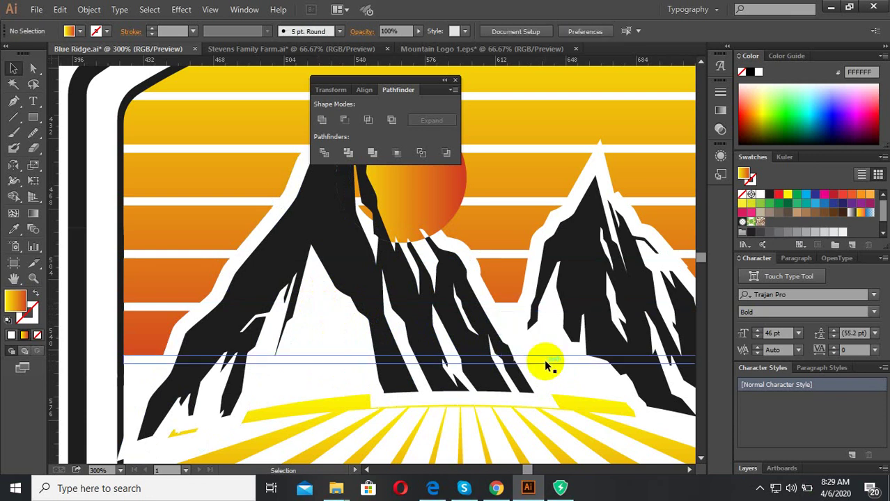
{"action": "left_click", "coordinate": [546, 365]}
{"action": "key", "text": "Delete"}
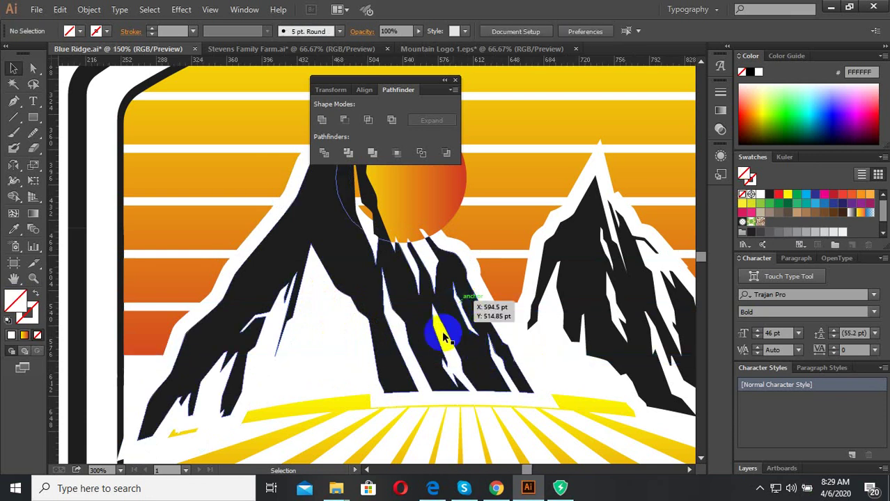
Select the orange stripes together with the top yellow arc.
{"action": "scroll", "coordinate": [441, 343], "scroll_direction": "down", "scroll_amount": 4}
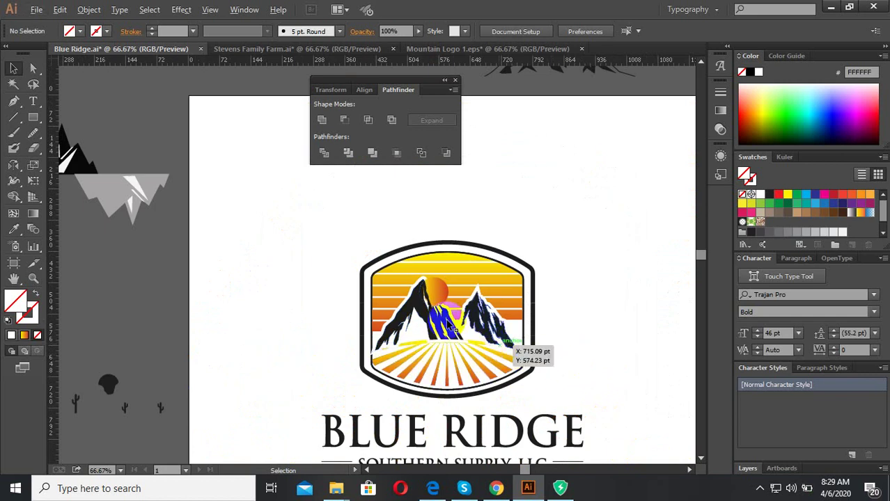
{"action": "scroll", "coordinate": [460, 323], "scroll_direction": "up", "scroll_amount": 2}
{"action": "scroll", "coordinate": [460, 323], "scroll_direction": "up", "scroll_amount": 2}
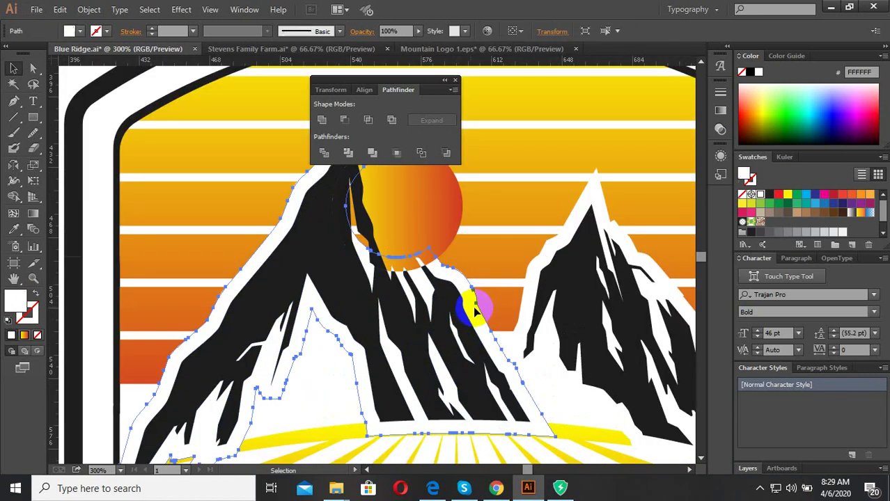
{"action": "left_click", "coordinate": [508, 307]}
{"action": "scroll", "coordinate": [380, 333], "scroll_direction": "down", "scroll_amount": 4}
{"action": "scroll", "coordinate": [317, 324], "scroll_direction": "up", "scroll_amount": 2}
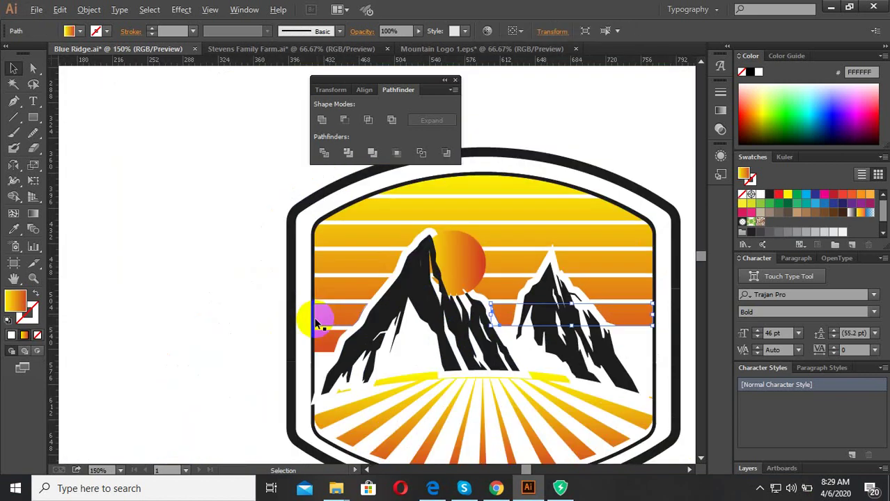
{"action": "left_click", "coordinate": [339, 307], "text": "shift"}
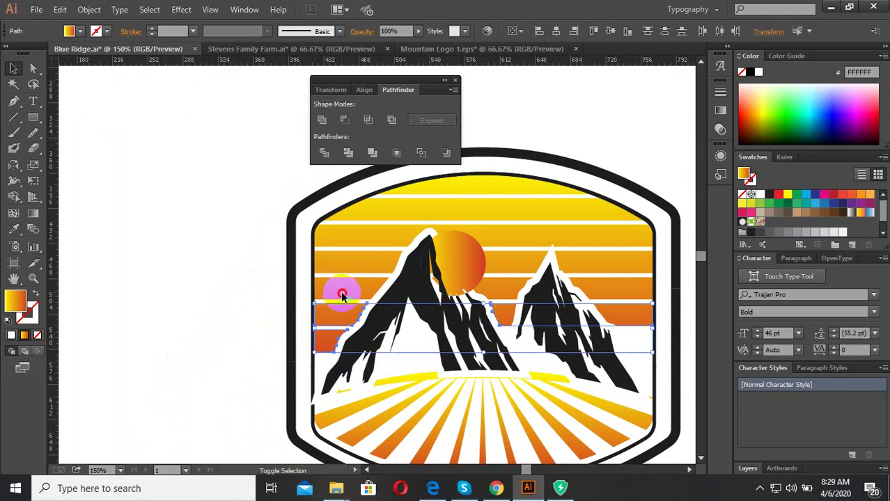
{"action": "left_click", "coordinate": [356, 263], "text": "shift"}
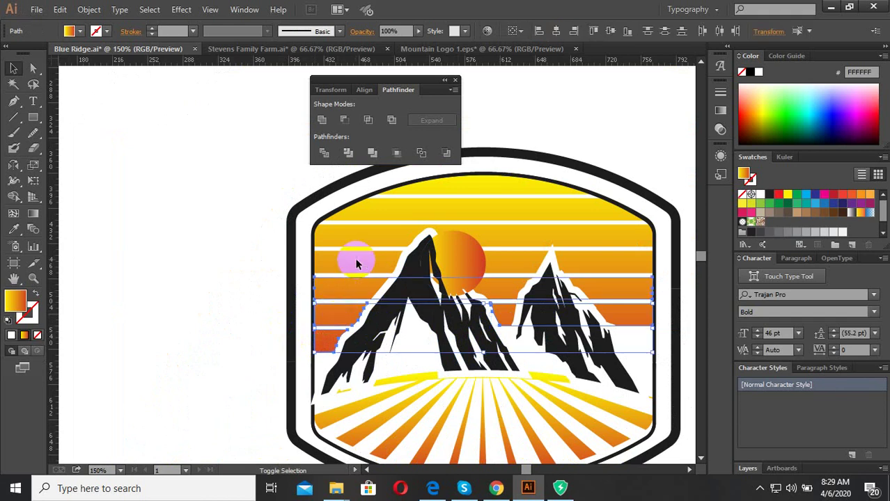
{"action": "left_click", "coordinate": [486, 207], "text": "shift"}
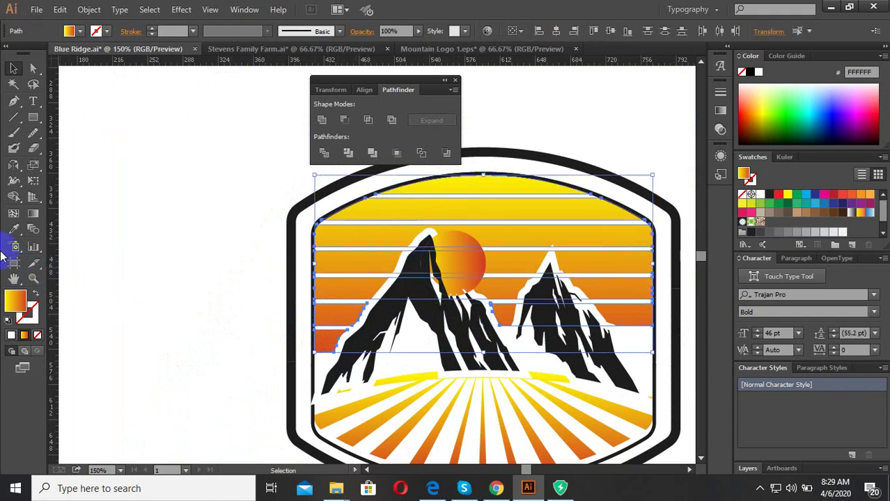
Eyedropper the sun's yellow-to-red gradient onto the selected stripes and arc.
{"action": "left_click", "coordinate": [13, 229]}
{"action": "key", "text": "ctrl+0"}
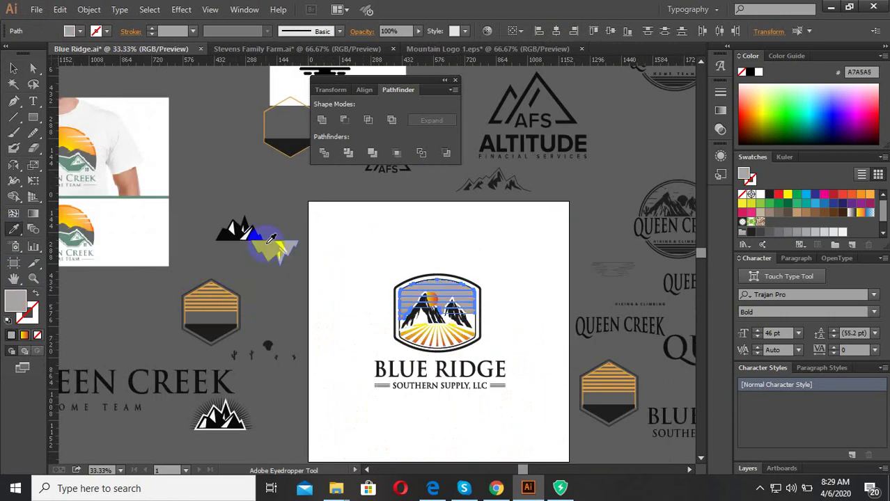
{"action": "key", "text": "ctrl+1"}
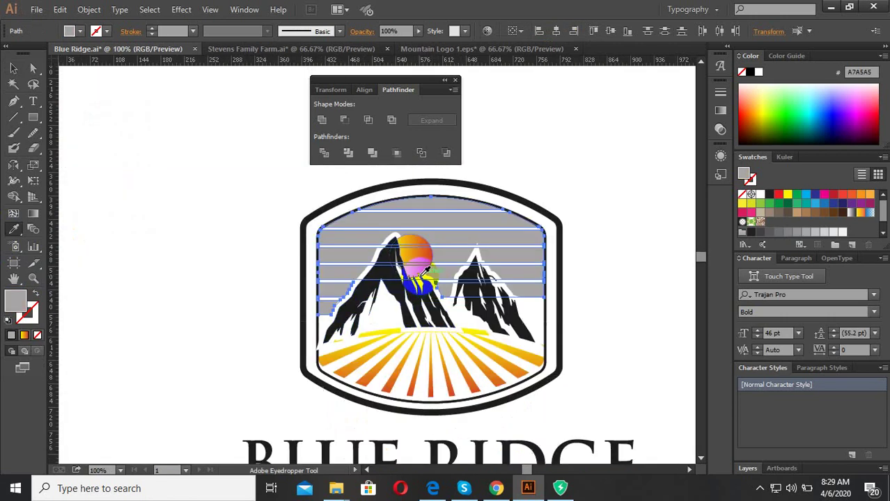
{"action": "key", "text": "ctrl+0"}
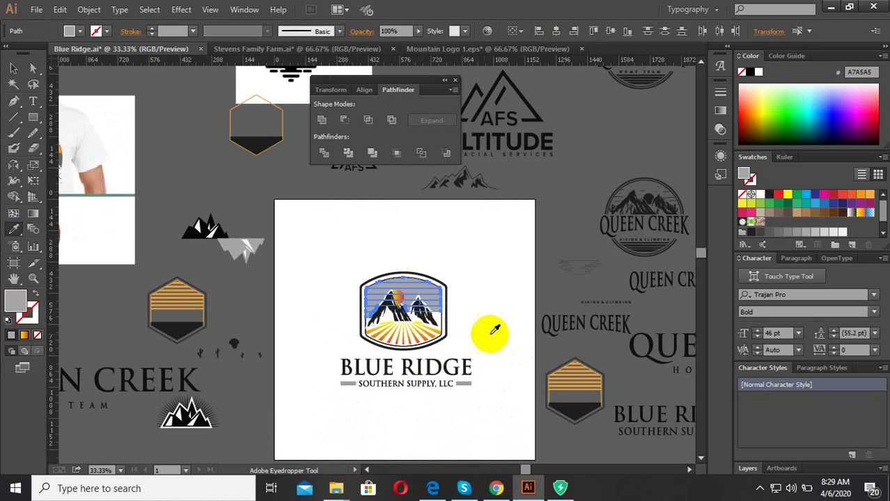
{"action": "left_click", "coordinate": [574, 379]}
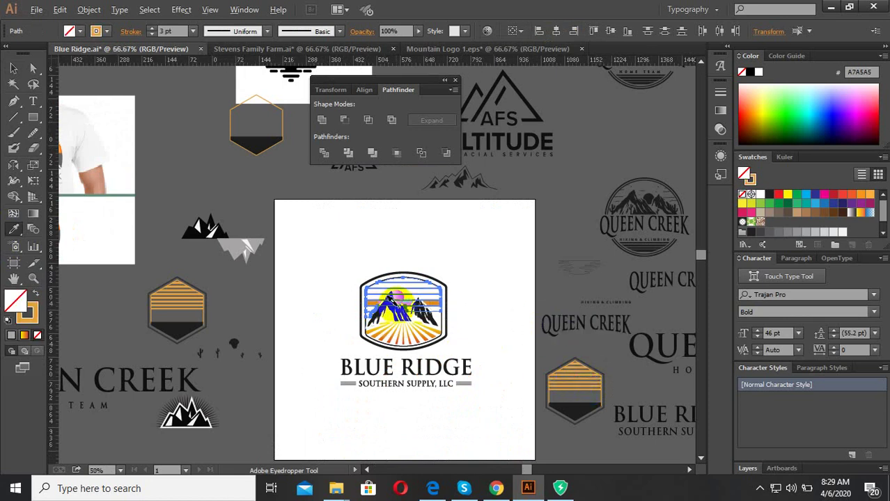
{"action": "key", "text": "ctrl+equal"}
{"action": "key", "text": "ctrl+equal"}
{"action": "key", "text": "ctrl+equal"}
{"action": "key", "text": "ctrl+minus"}
{"action": "key", "text": "ctrl+minus"}
{"action": "key", "text": "ctrl+minus"}
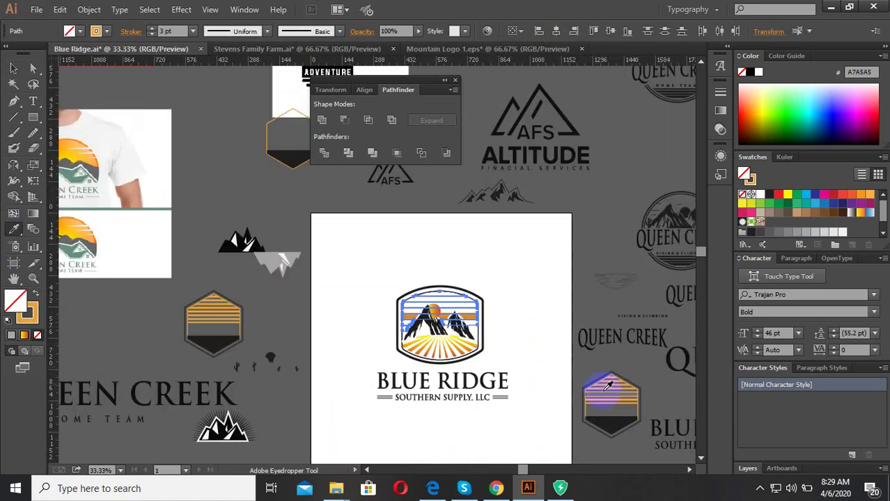
{"action": "key", "text": "ctrl+equal"}
{"action": "key", "text": "ctrl+equal"}
{"action": "key", "text": "ctrl+equal"}
{"action": "key", "text": "ctrl+equal"}
{"action": "key", "text": "ctrl+equal"}
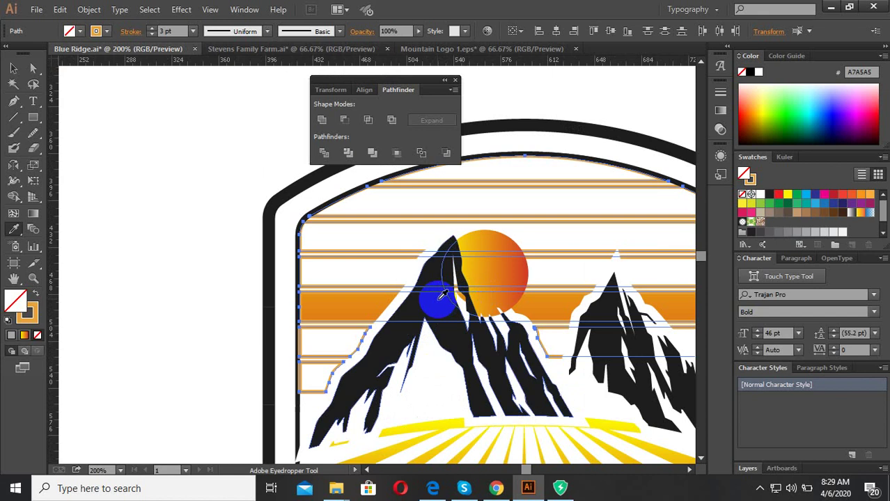
{"action": "left_click", "coordinate": [480, 278]}
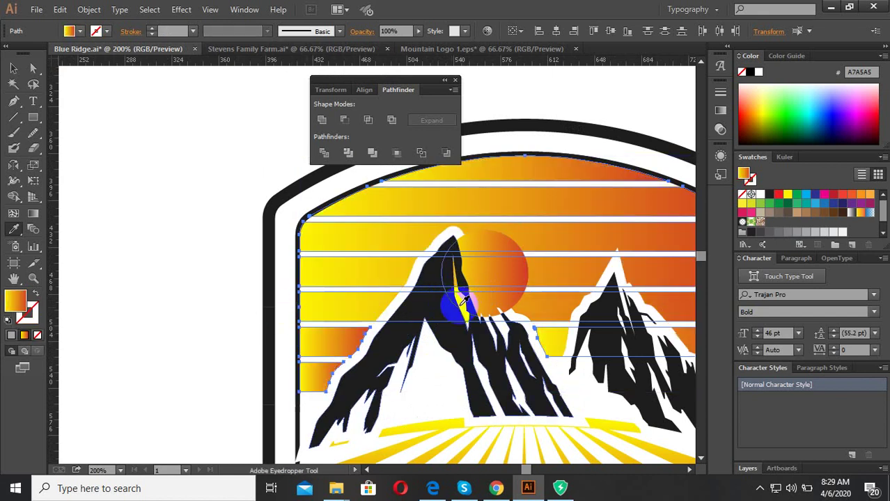
{"action": "key", "text": "ctrl+minus"}
Deselect the stripes and select the sun circle.
{"action": "left_click", "coordinate": [14, 67]}
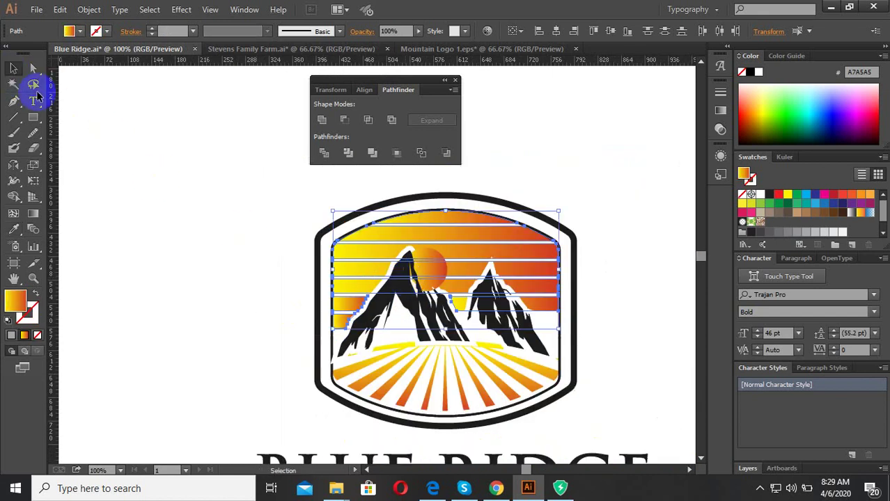
{"action": "left_click", "coordinate": [222, 193]}
{"action": "key", "text": "ctrl+equal"}
{"action": "key", "text": "ctrl+equal"}
{"action": "left_click", "coordinate": [407, 256]}
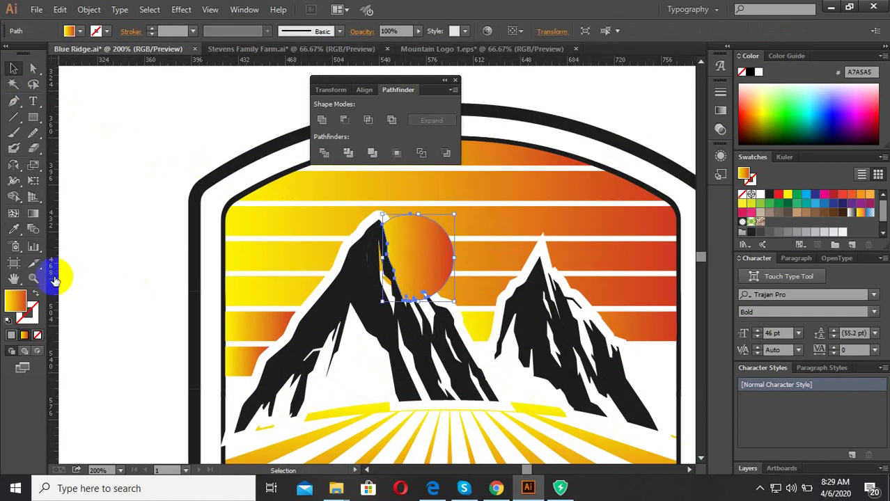
Fill the sun circle with bright red #F20C0C.
{"action": "double_click", "coordinate": [18, 302]}
{"action": "left_click_drag", "start_coordinate": [282, 274], "coordinate": [314, 170]}
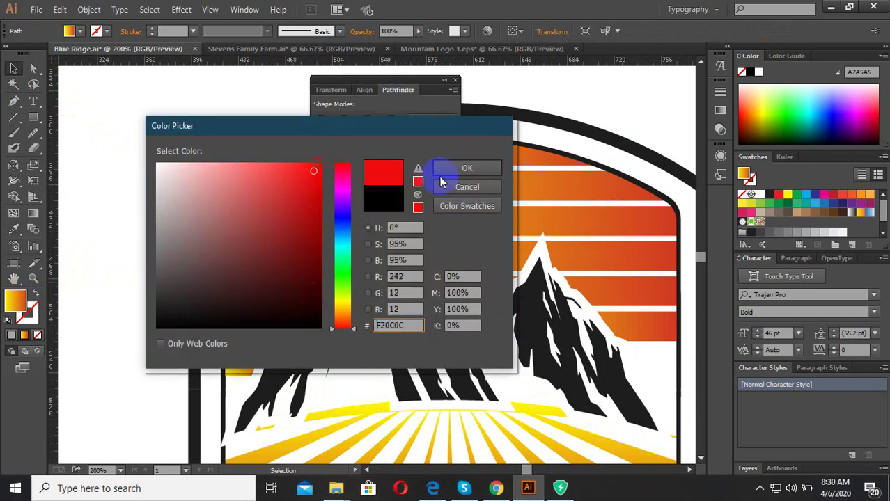
{"action": "left_click", "coordinate": [473, 166]}
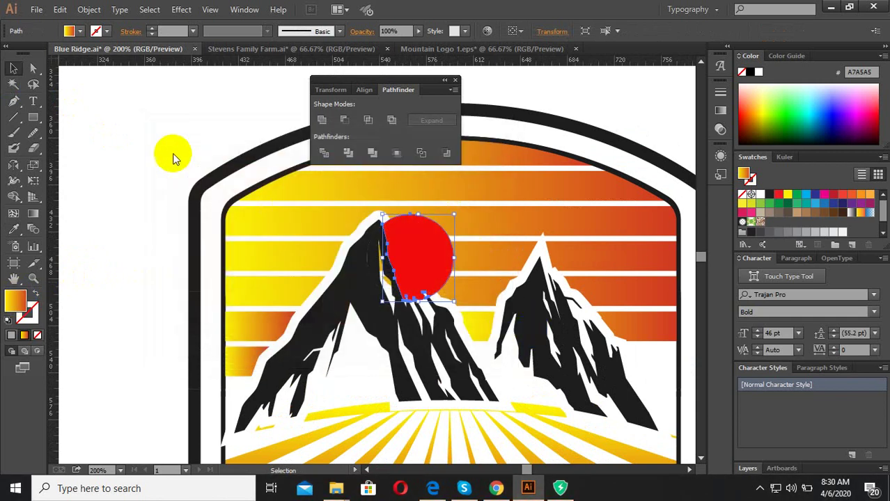
Zoom in on the left peak and select its dark crescent shape.
{"action": "left_click_drag", "start_coordinate": [522, 219], "coordinate": [556, 173]}
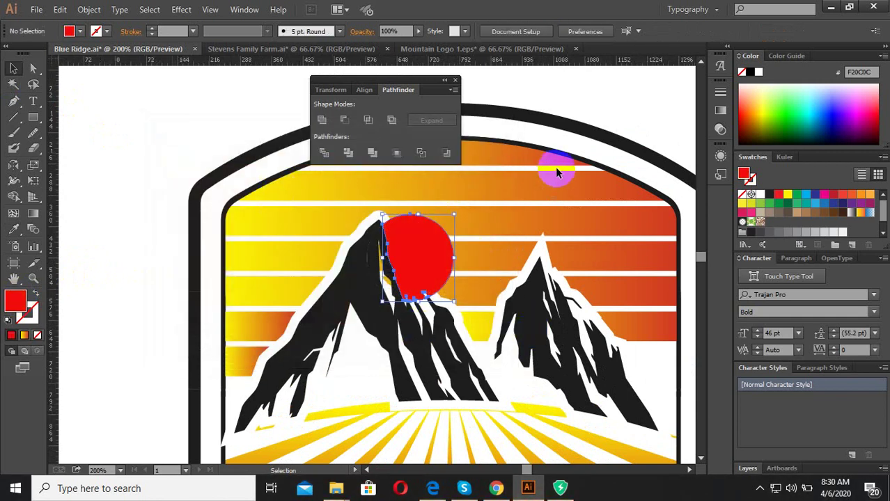
{"action": "key", "text": "ctrl+minus"}
{"action": "key", "text": "ctrl+minus"}
{"action": "key", "text": "ctrl+minus"}
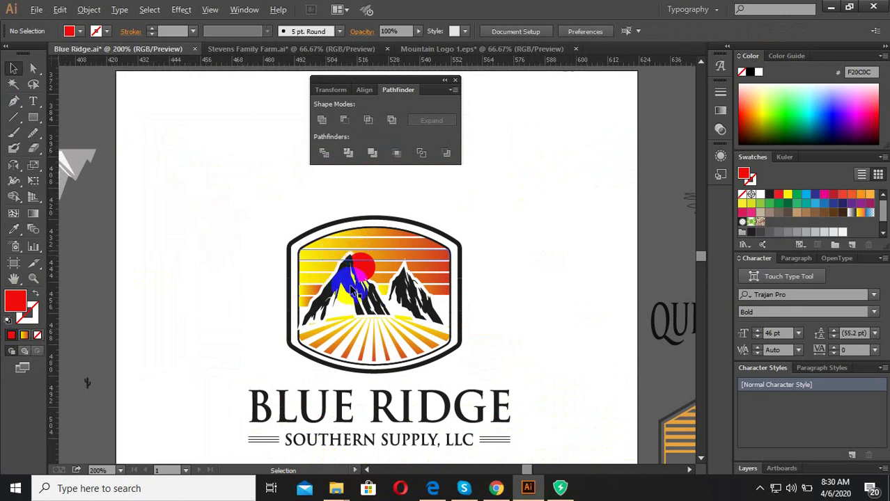
{"action": "key", "text": "ctrl+plus"}
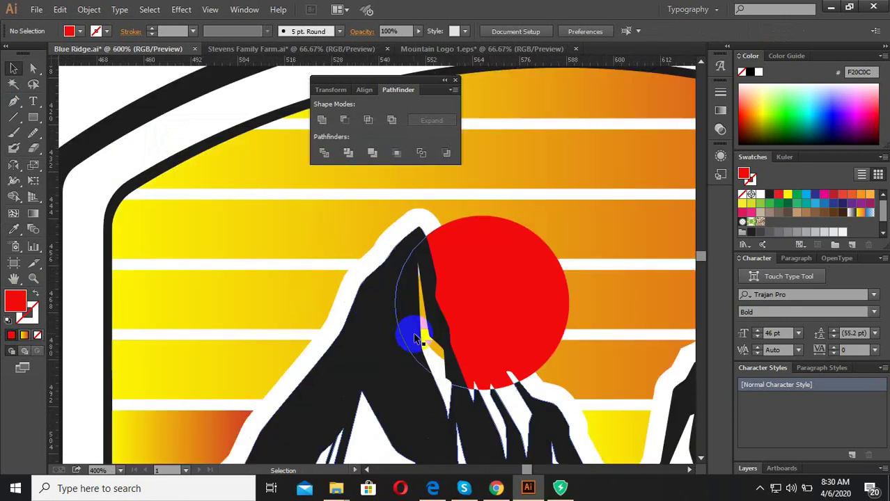
{"action": "key", "text": "ctrl+plus"}
{"action": "left_click", "coordinate": [406, 296]}
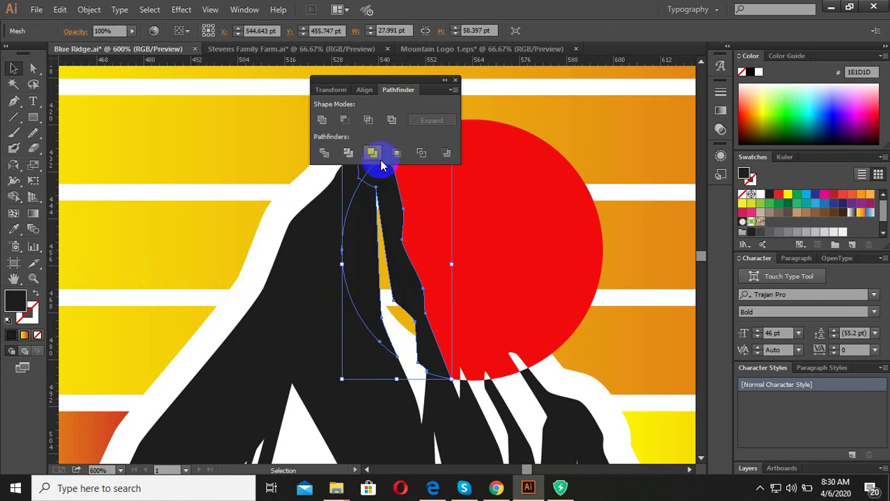
{"action": "left_click", "coordinate": [94, 13]}
{"action": "mouse_move", "coordinate": [103, 272]}
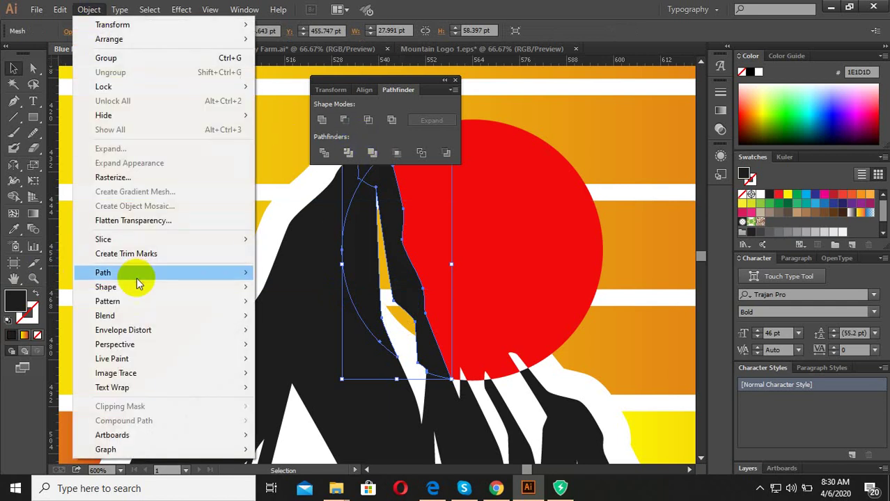
Preview a 7 pt offset outline around the peak shape without applying it.
{"action": "left_click", "coordinate": [321, 318]}
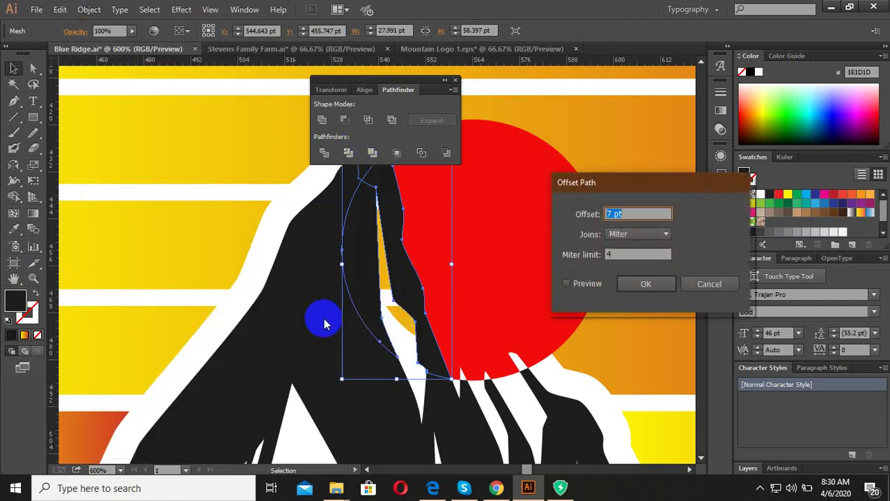
{"action": "left_click", "coordinate": [567, 284]}
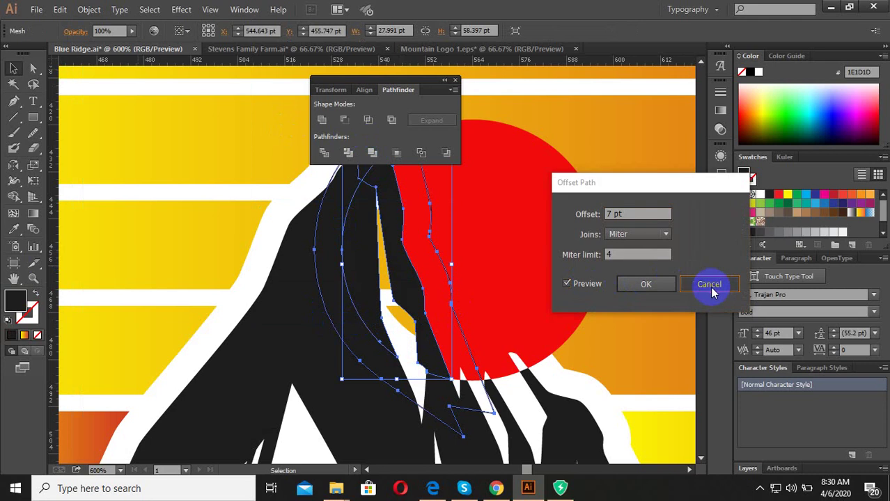
{"action": "key", "text": "Return"}
Inspect the white mountain outline in isolation mode, then clear the selection.
{"action": "left_click", "coordinate": [400, 316]}
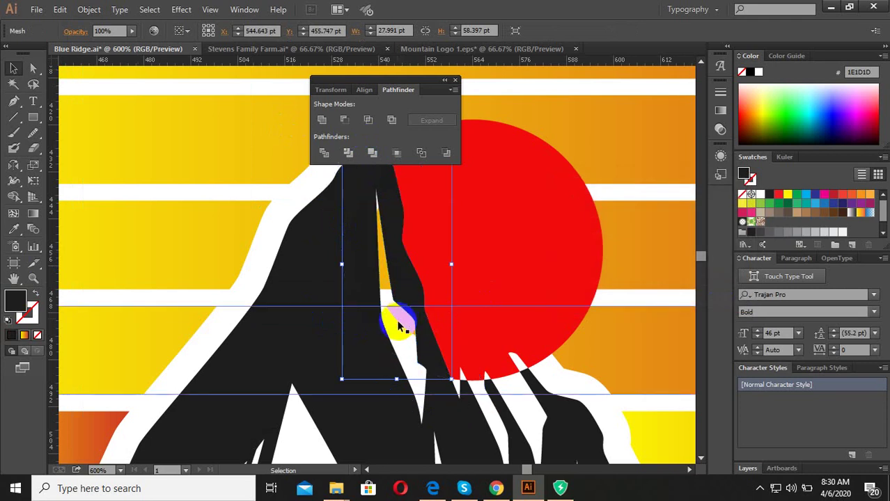
{"action": "scroll", "coordinate": [424, 335], "scroll_direction": "down", "scroll_amount": 4}
{"action": "scroll", "coordinate": [421, 337], "scroll_direction": "up", "scroll_amount": 3}
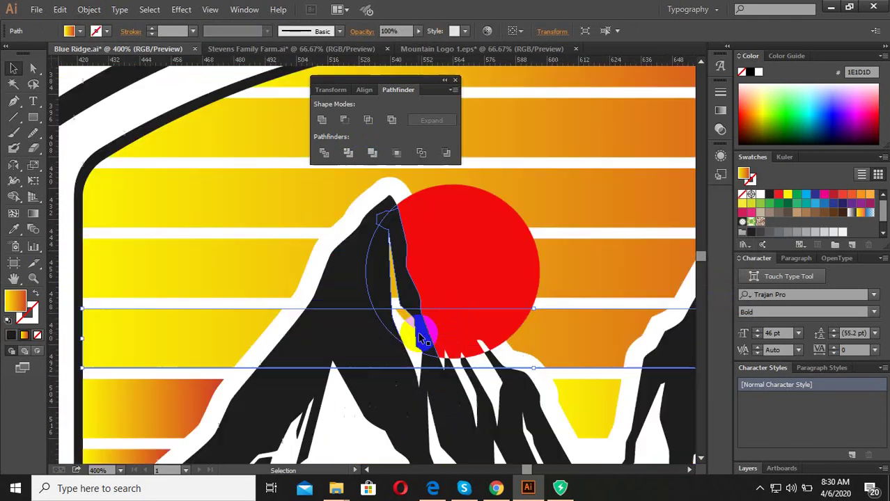
{"action": "left_click", "coordinate": [409, 332]}
{"action": "double_click", "coordinate": [401, 319]}
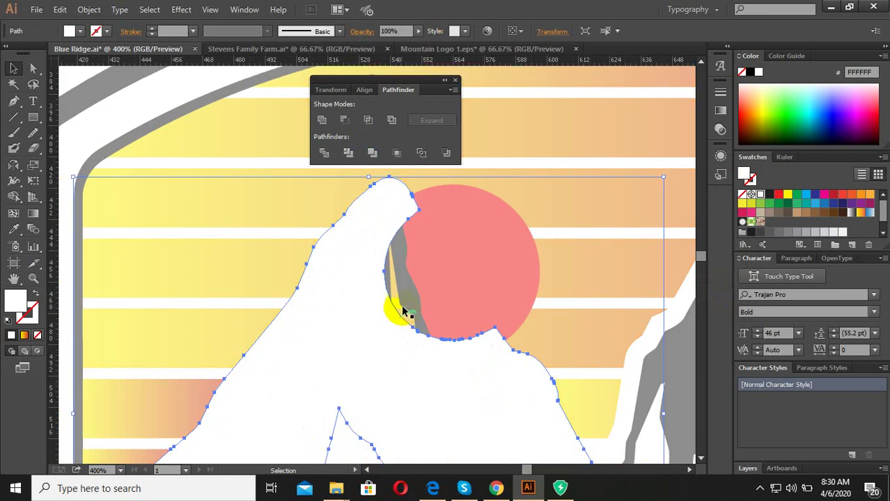
{"action": "double_click", "coordinate": [397, 294]}
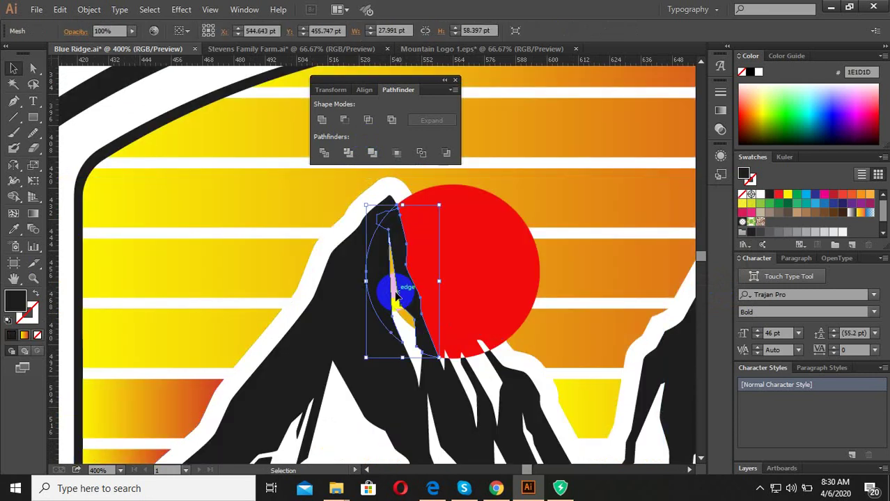
{"action": "key", "text": "ctrl+shift+a"}
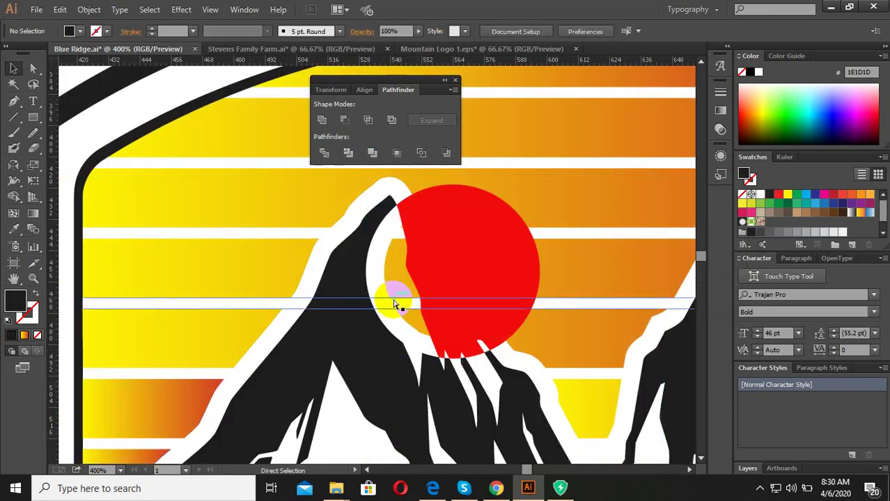
Trim the stripes against the peak's white outline and dark crescent.
{"action": "left_click", "coordinate": [393, 305]}
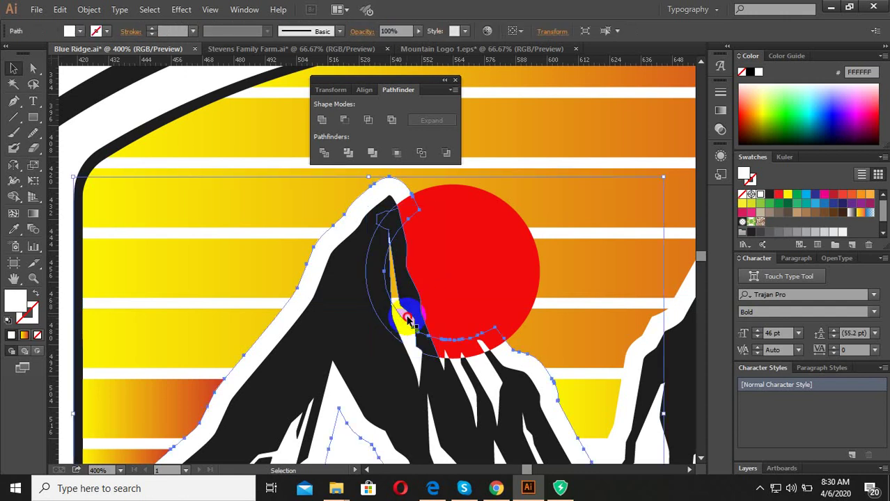
{"action": "left_click", "coordinate": [410, 321]}
{"action": "left_click", "coordinate": [578, 323], "text": "shift"}
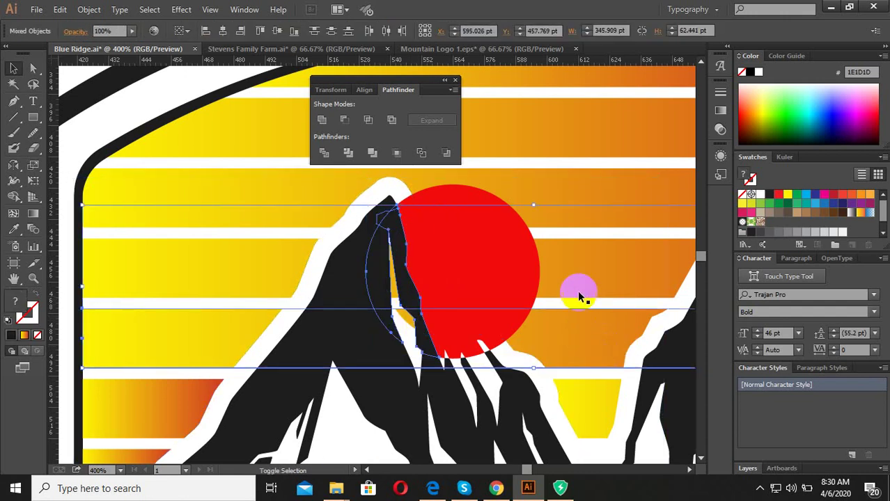
{"action": "left_click", "coordinate": [361, 159]}
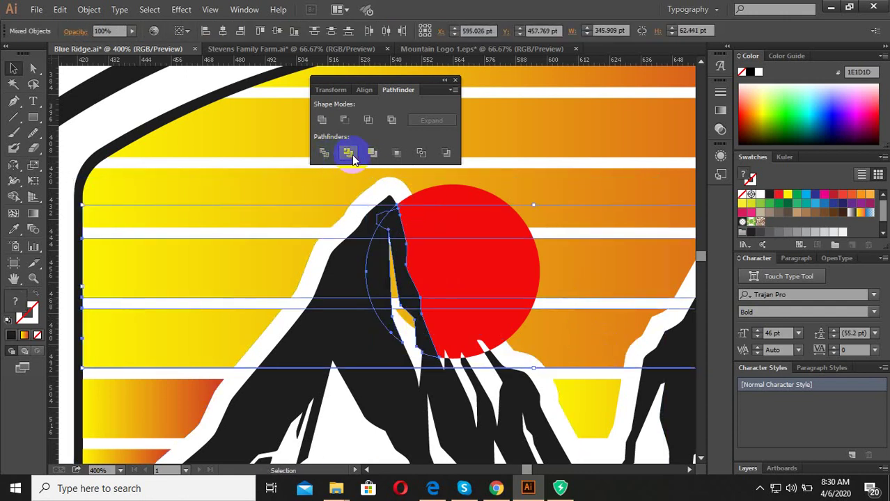
{"action": "left_click", "coordinate": [349, 155]}
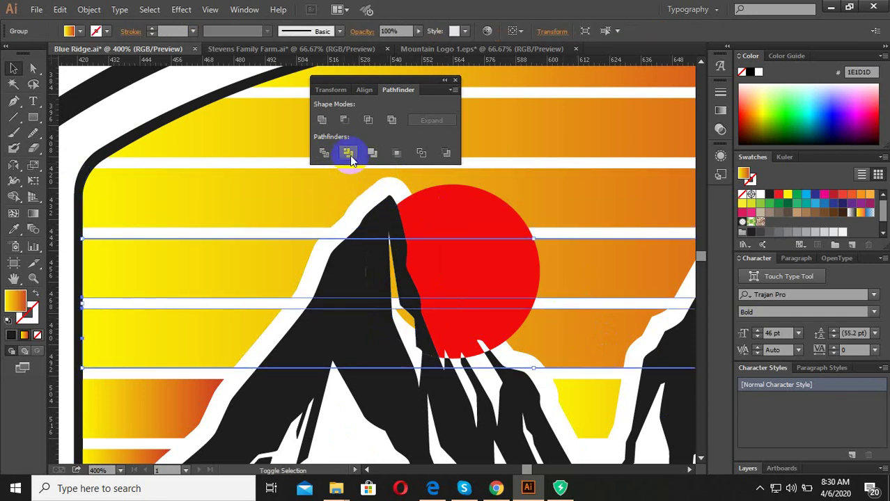
Try dividing the mountain peak shape, then undo it and deselect.
{"action": "left_click", "coordinate": [397, 288]}
{"action": "left_click", "coordinate": [338, 154]}
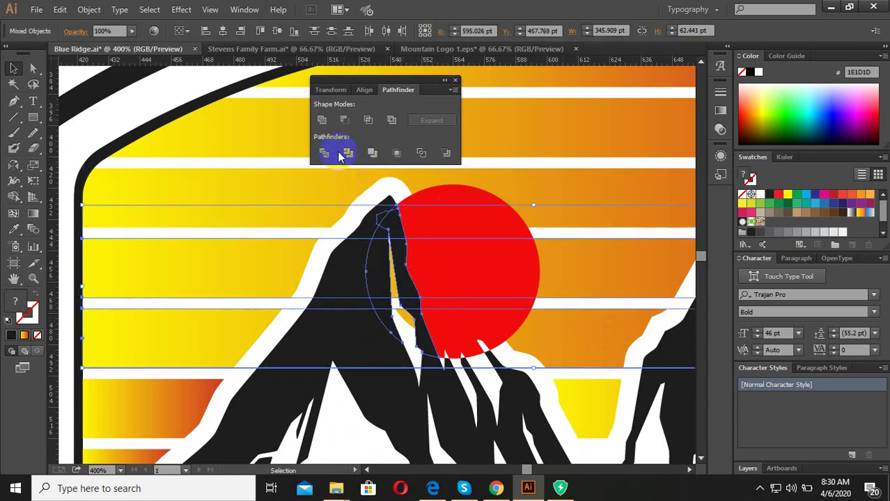
{"action": "right_click", "coordinate": [398, 255]}
{"action": "left_click", "coordinate": [429, 332]}
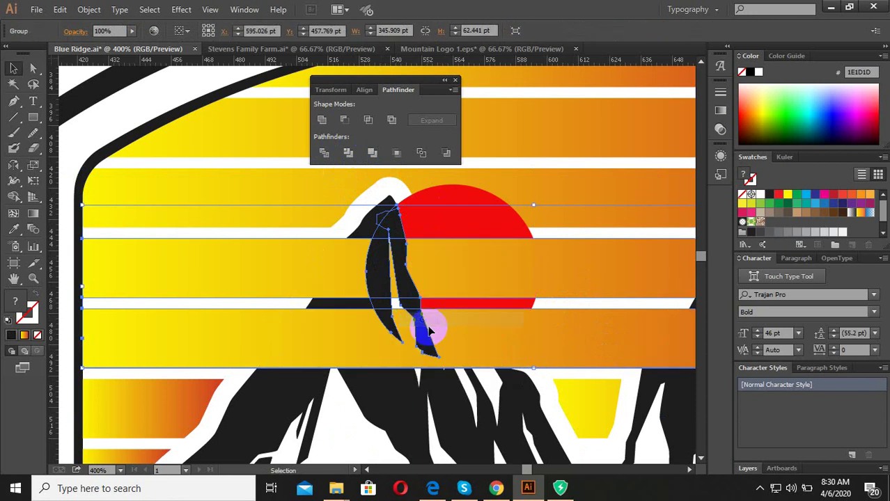
{"action": "scroll", "coordinate": [411, 367], "scroll_direction": "down", "scroll_amount": 3}
{"action": "left_click", "coordinate": [215, 185]}
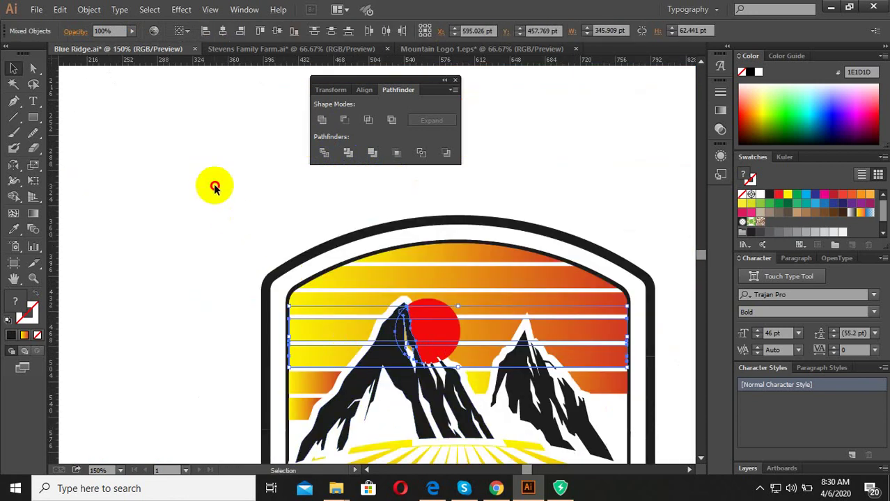
{"action": "scroll", "coordinate": [390, 369], "scroll_direction": "up", "scroll_amount": 3}
{"action": "scroll", "coordinate": [389, 369], "scroll_direction": "up", "scroll_amount": 2}
Ungroup the trimmed mountain group.
{"action": "left_click", "coordinate": [471, 294]}
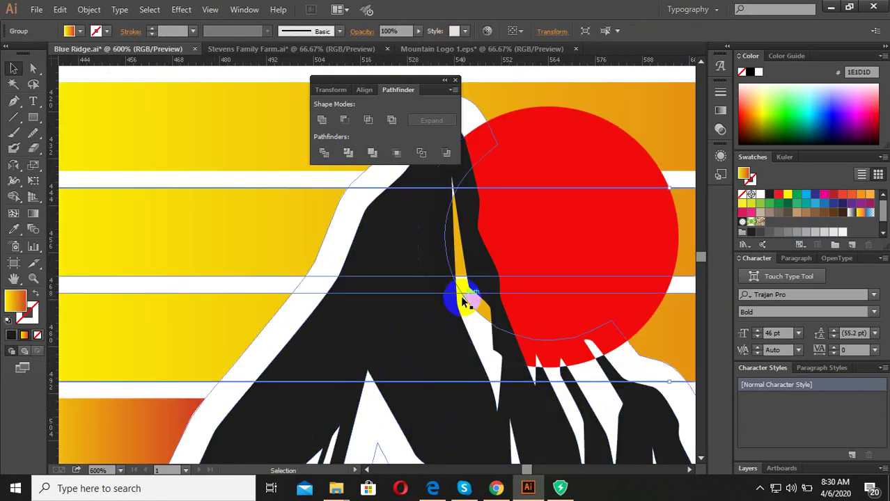
{"action": "scroll", "coordinate": [304, 352], "scroll_direction": "down", "scroll_amount": 2}
{"action": "right_click", "coordinate": [241, 289]}
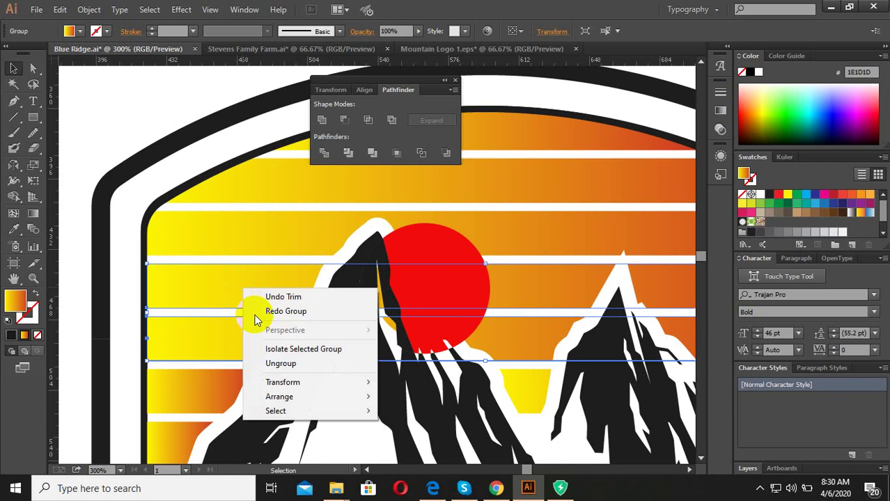
{"action": "left_click", "coordinate": [283, 364]}
{"action": "left_click", "coordinate": [127, 143]}
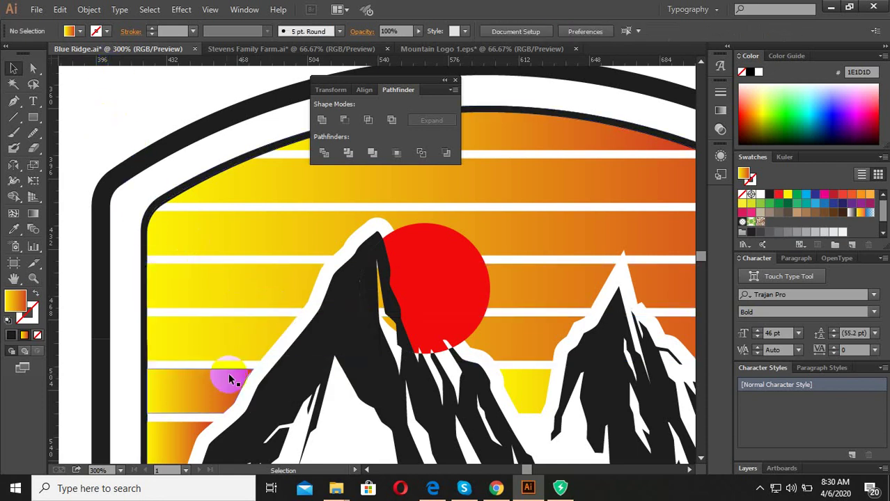
Divide the lower stripe and the peak shape where they overlap.
{"action": "left_click", "coordinate": [230, 362]}
{"action": "scroll", "coordinate": [393, 308], "scroll_direction": "up", "scroll_amount": 2}
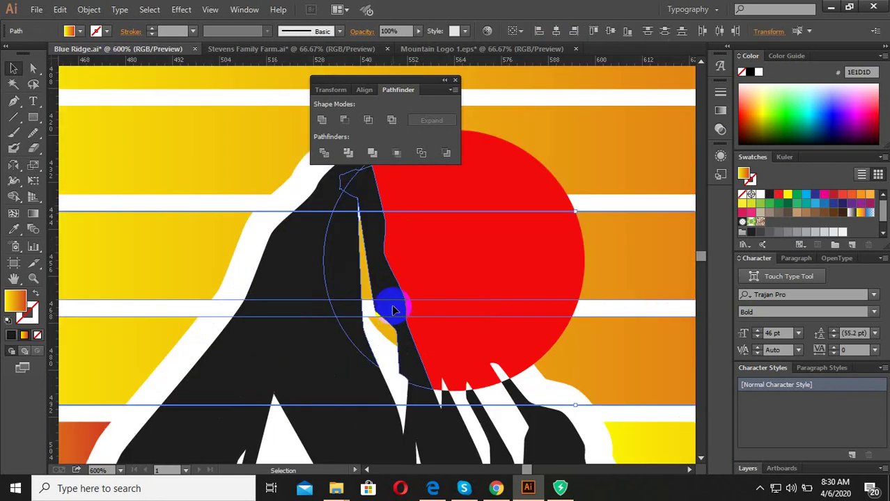
{"action": "left_click", "coordinate": [390, 300], "text": "shift"}
{"action": "left_click", "coordinate": [324, 151]}
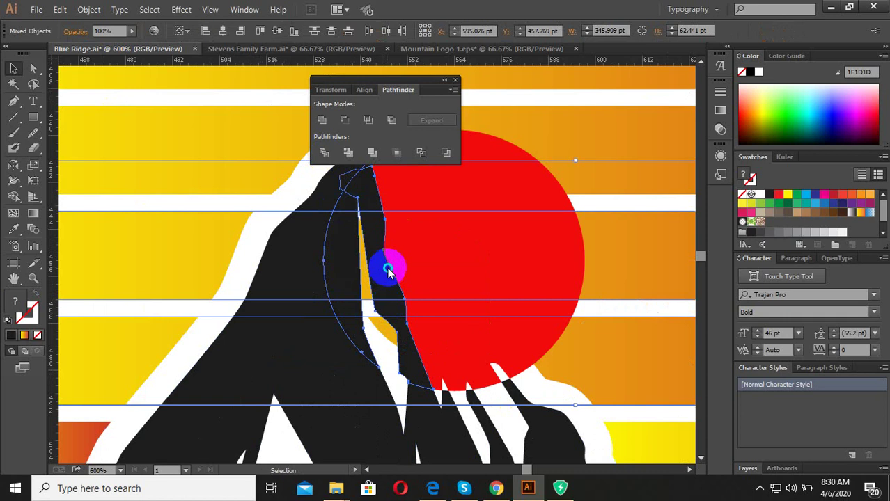
{"action": "right_click", "coordinate": [389, 264]}
{"action": "left_click", "coordinate": [361, 163]}
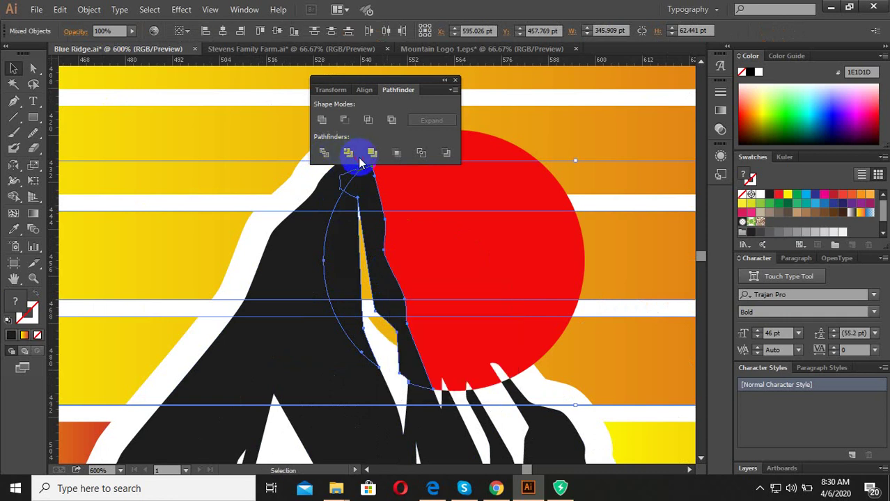
Ungroup the peak artwork twice and select the highlight shape on the peak.
{"action": "scroll", "coordinate": [385, 238], "scroll_direction": "down", "scroll_amount": 2}
{"action": "right_click", "coordinate": [385, 294]}
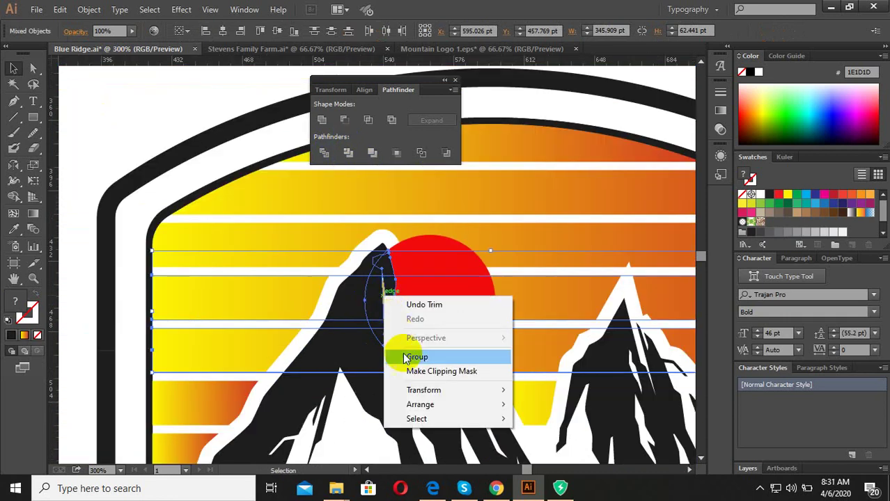
{"action": "left_click", "coordinate": [93, 17]}
{"action": "left_click", "coordinate": [94, 74]}
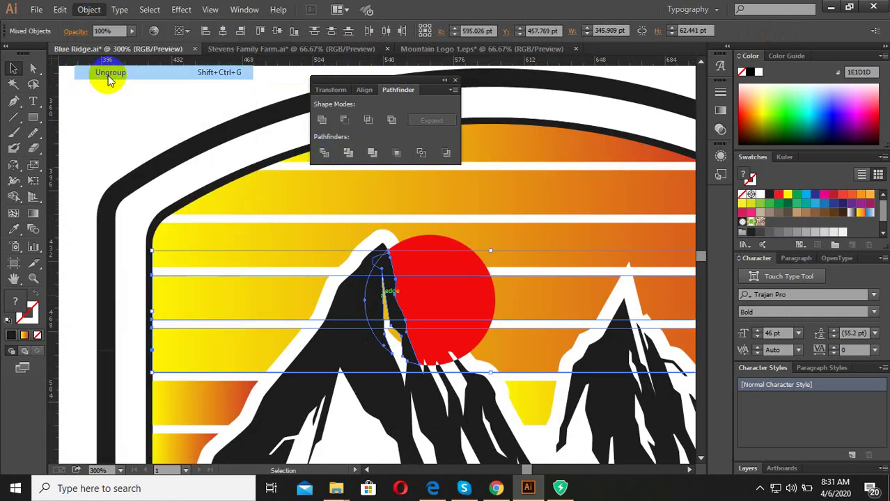
{"action": "left_click", "coordinate": [400, 354]}
{"action": "left_click", "coordinate": [399, 345]}
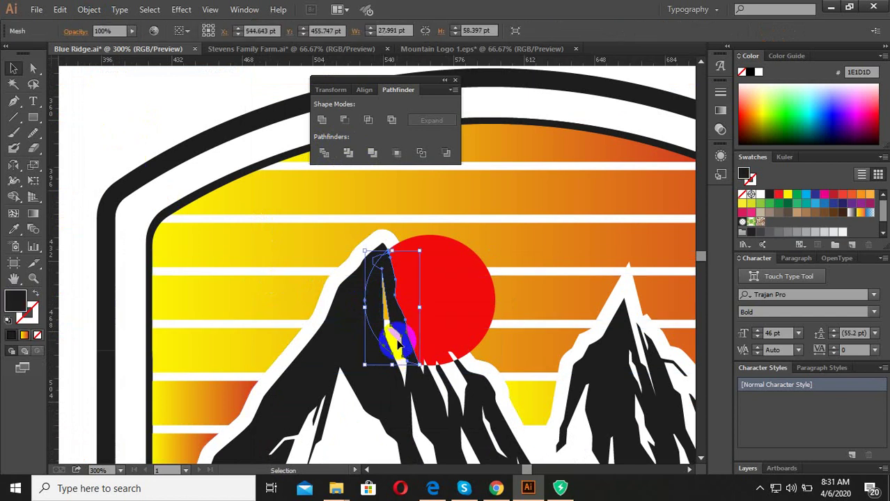
Give the highlight shape the dark mountain's colour with the Eyedropper.
{"action": "left_click", "coordinate": [14, 230]}
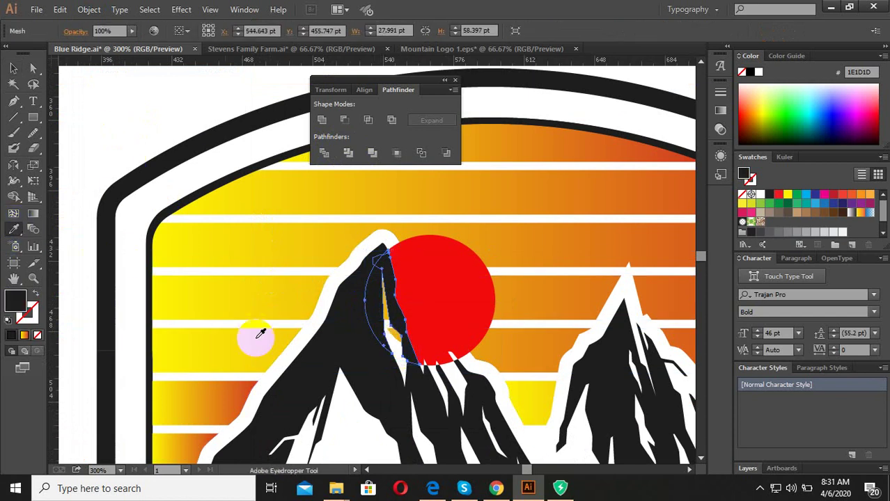
{"action": "left_click", "coordinate": [352, 352]}
{"action": "key", "text": "v"}
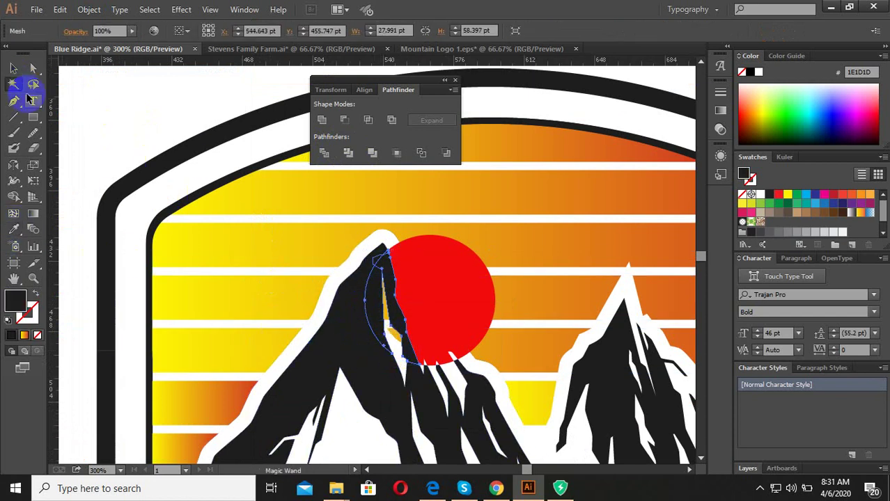
Reposition the highlight shape and pull its top anchor down along the ridge.
{"action": "left_click", "coordinate": [14, 68]}
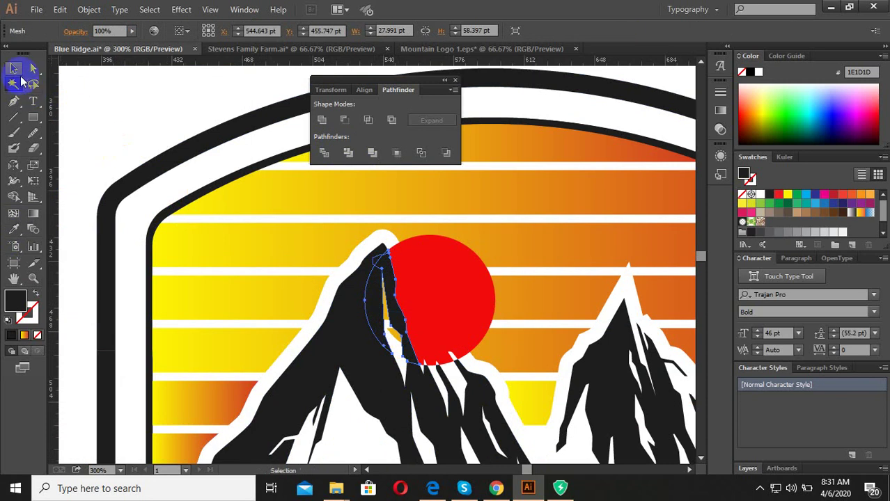
{"action": "mouse_move", "coordinate": [330, 319]}
{"action": "left_mouse_down"}
{"action": "mouse_move", "coordinate": [426, 415]}
{"action": "mouse_move", "coordinate": [399, 393]}
{"action": "left_mouse_up"}
{"action": "scroll", "coordinate": [390, 367], "scroll_direction": "up", "scroll_amount": 2}
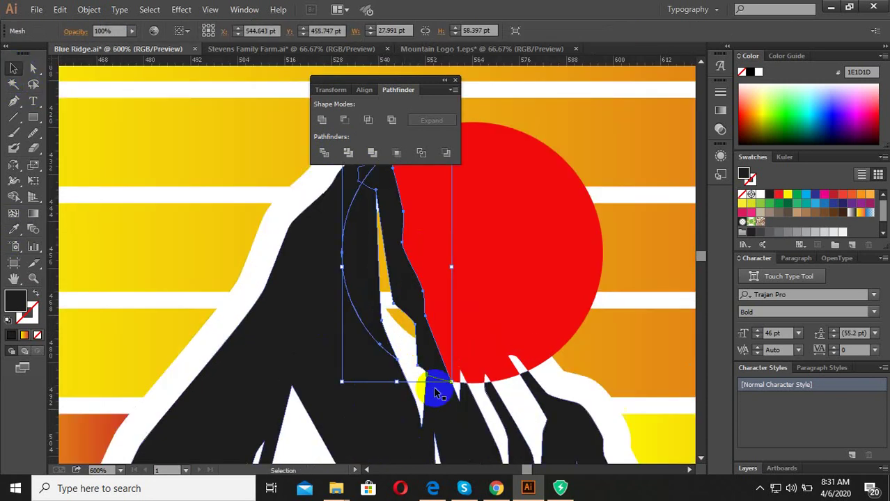
{"action": "left_click", "coordinate": [34, 69]}
{"action": "left_click", "coordinate": [368, 189]}
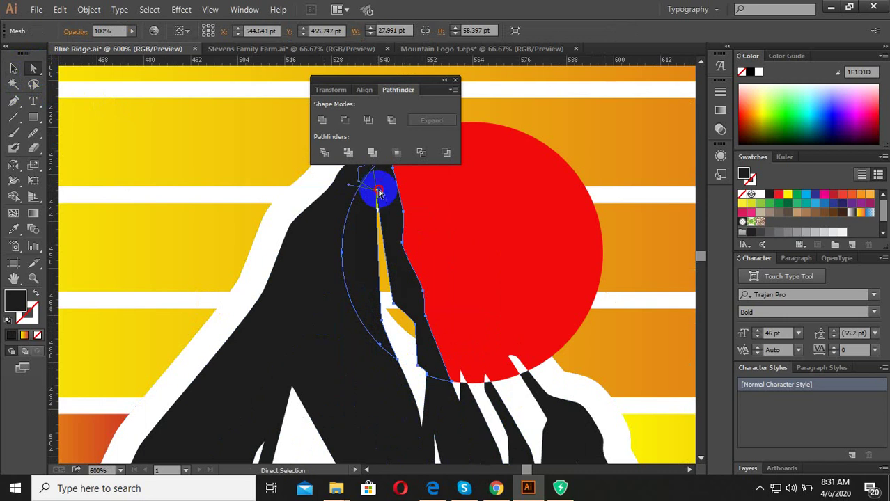
{"action": "mouse_move", "coordinate": [378, 194]}
{"action": "left_mouse_down"}
{"action": "mouse_move", "coordinate": [406, 304]}
{"action": "mouse_move", "coordinate": [349, 313]}
{"action": "left_mouse_up"}
Move further anchors about 15 pt down the ridge, then zoom out and deselect.
{"action": "left_click", "coordinate": [405, 334]}
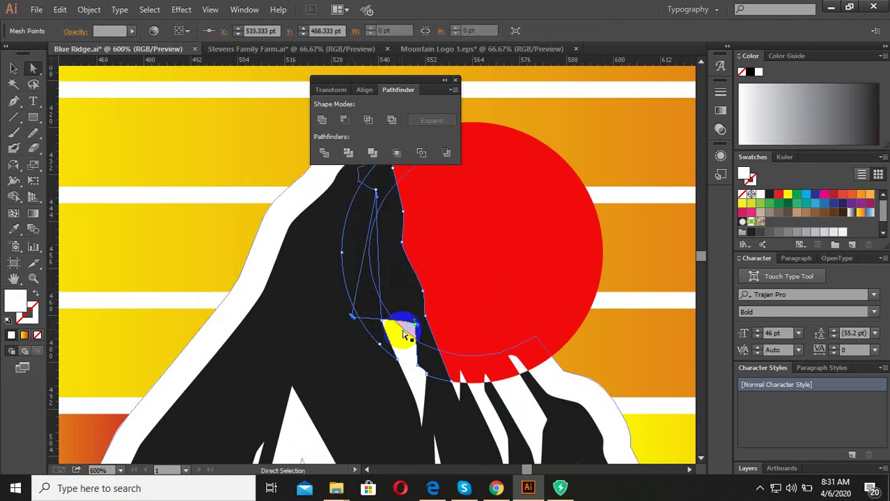
{"action": "left_click_drag", "start_coordinate": [417, 325], "coordinate": [420, 370]}
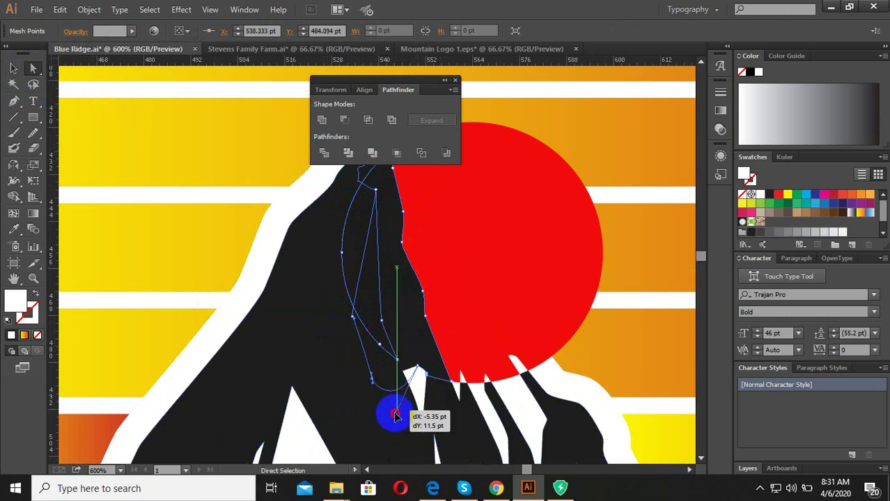
{"action": "mouse_move", "coordinate": [418, 366]}
{"action": "left_mouse_down"}
{"action": "mouse_move", "coordinate": [419, 427]}
{"action": "mouse_move", "coordinate": [426, 436]}
{"action": "mouse_move", "coordinate": [445, 414]}
{"action": "left_mouse_up"}
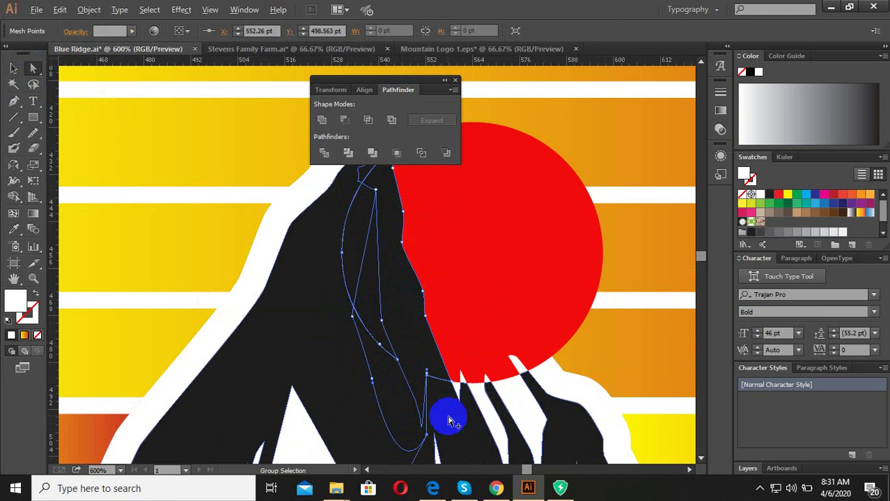
{"action": "key", "text": "ctrl+minus"}
{"action": "left_click_drag", "start_coordinate": [397, 268], "coordinate": [401, 282]}
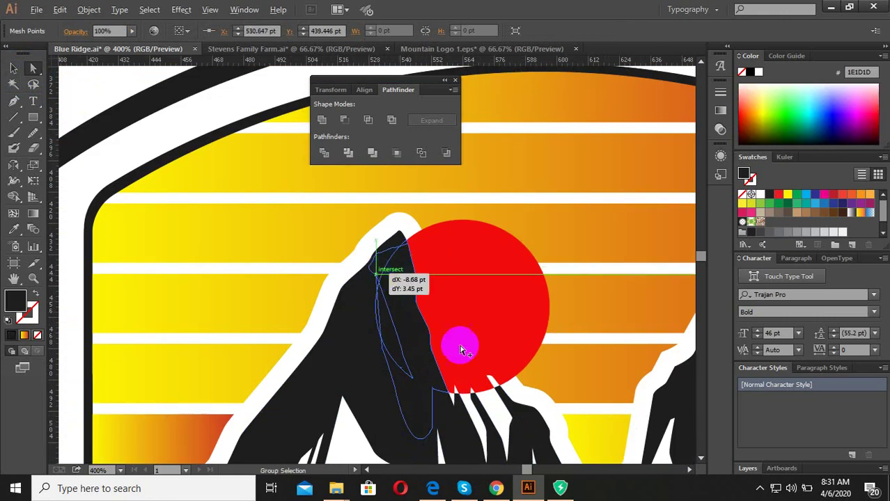
{"action": "key", "text": "ctrl+minus"}
{"action": "key", "text": "ctrl+minus"}
{"action": "left_click", "coordinate": [249, 242]}
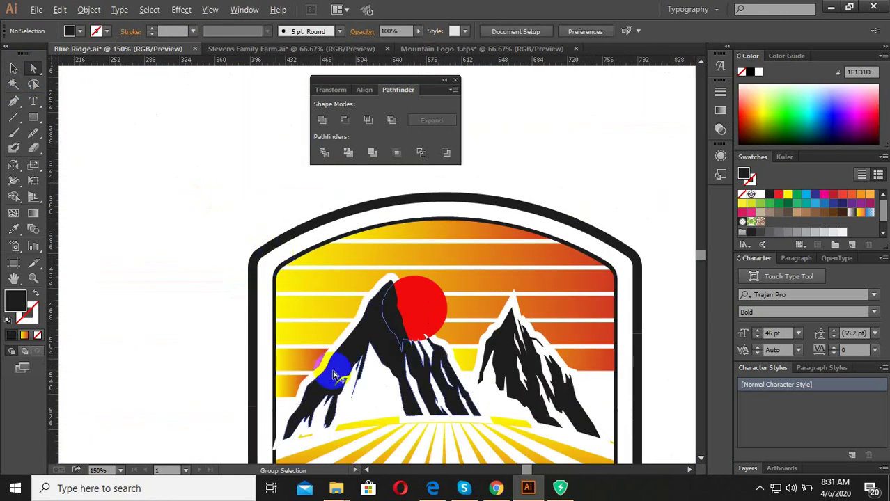
{"action": "left_click", "coordinate": [493, 263], "text": "alt"}
{"action": "scroll", "coordinate": [493, 264], "scroll_direction": "down", "scroll_amount": 2}
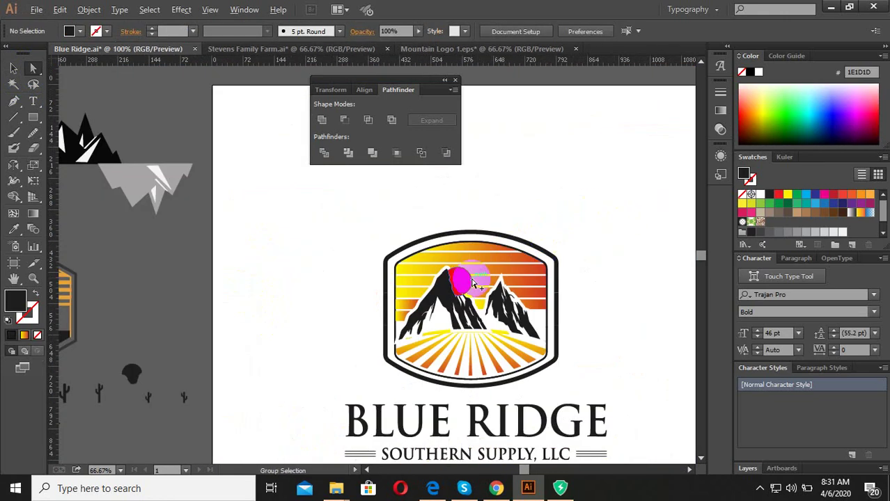
{"action": "scroll", "coordinate": [471, 298], "scroll_direction": "up", "scroll_amount": 3}
{"action": "scroll", "coordinate": [427, 357], "scroll_direction": "up", "scroll_amount": 2}
{"action": "scroll", "coordinate": [416, 371], "scroll_direction": "up", "scroll_amount": 1}
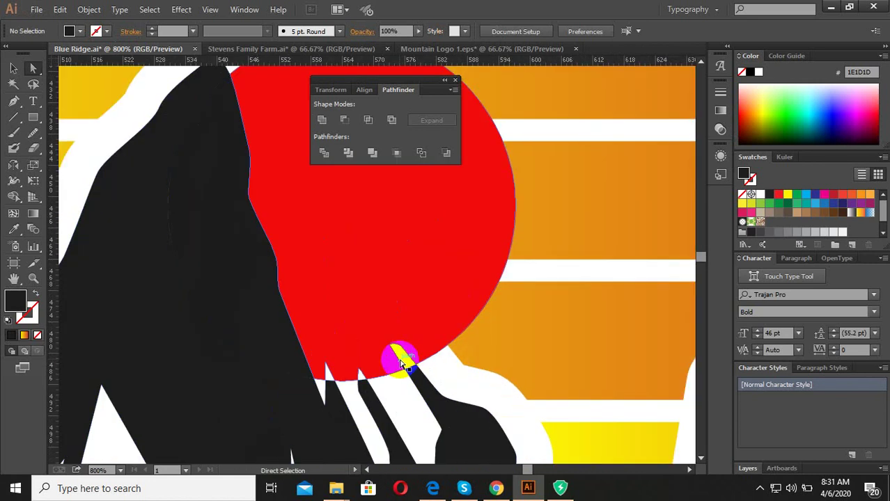
{"action": "left_click", "coordinate": [416, 371]}
{"action": "left_click", "coordinate": [16, 71]}
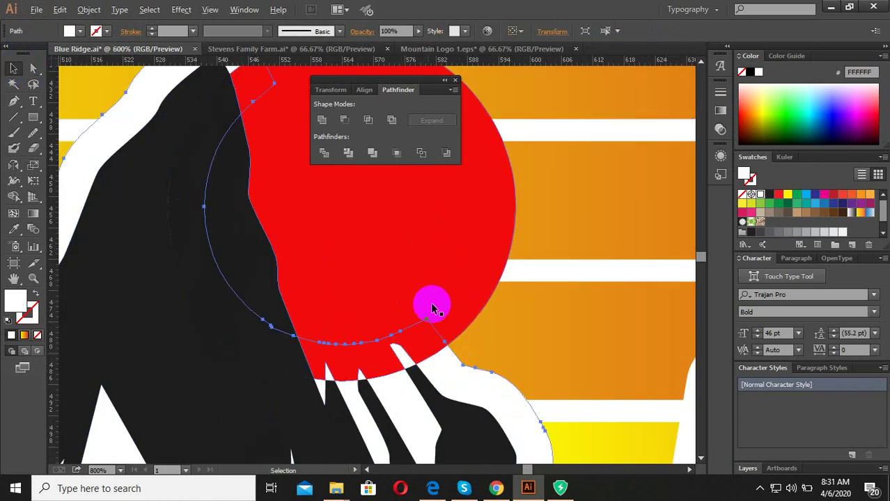
{"action": "scroll", "coordinate": [431, 302], "scroll_direction": "down", "scroll_amount": 2}
{"action": "left_click", "coordinate": [622, 109]}
{"action": "scroll", "coordinate": [430, 337], "scroll_direction": "up", "scroll_amount": 2}
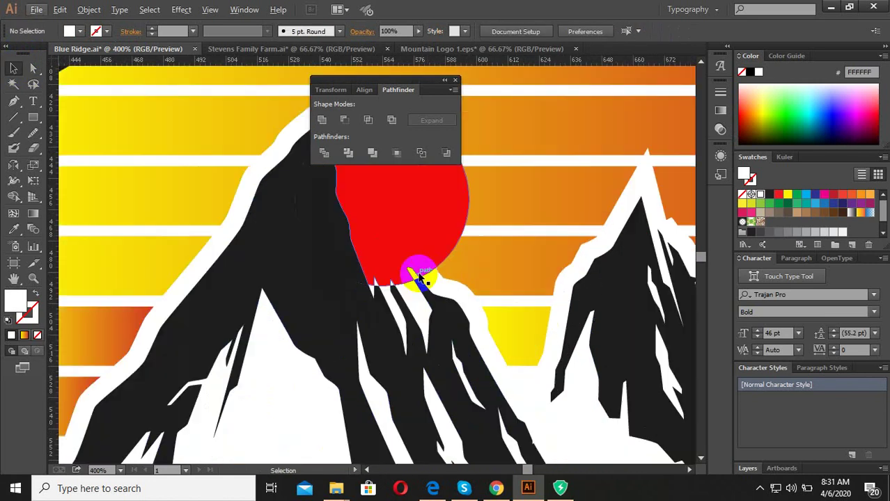
{"action": "scroll", "coordinate": [423, 294], "scroll_direction": "down", "scroll_amount": 4}
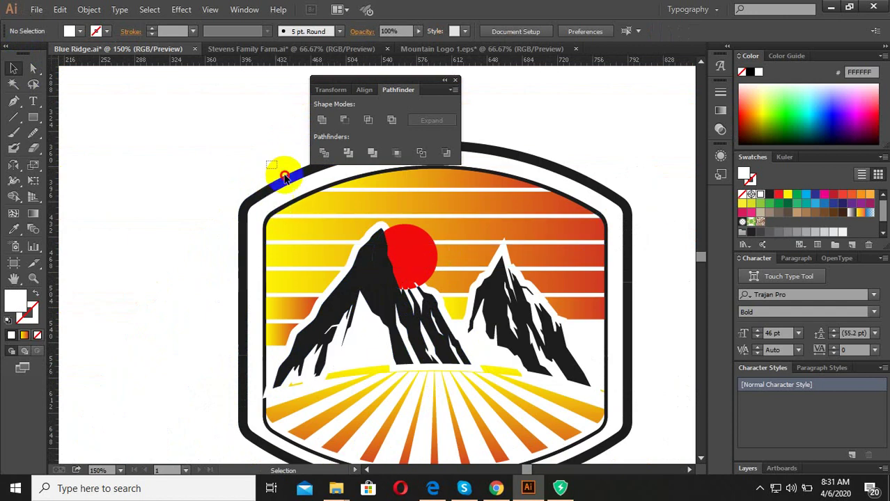
{"action": "left_click_drag", "start_coordinate": [284, 174], "coordinate": [463, 302]}
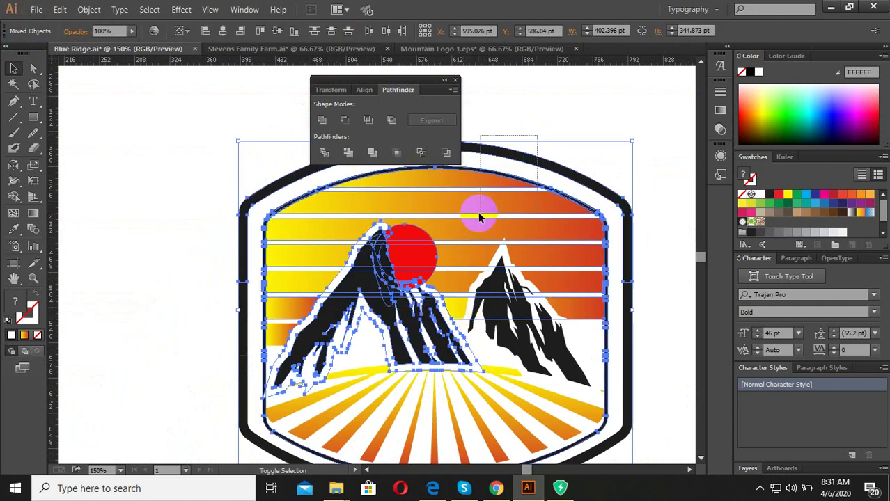
{"action": "scroll", "coordinate": [418, 263], "scroll_direction": "up", "scroll_amount": 2}
{"action": "scroll", "coordinate": [453, 358], "scroll_direction": "up", "scroll_amount": 2}
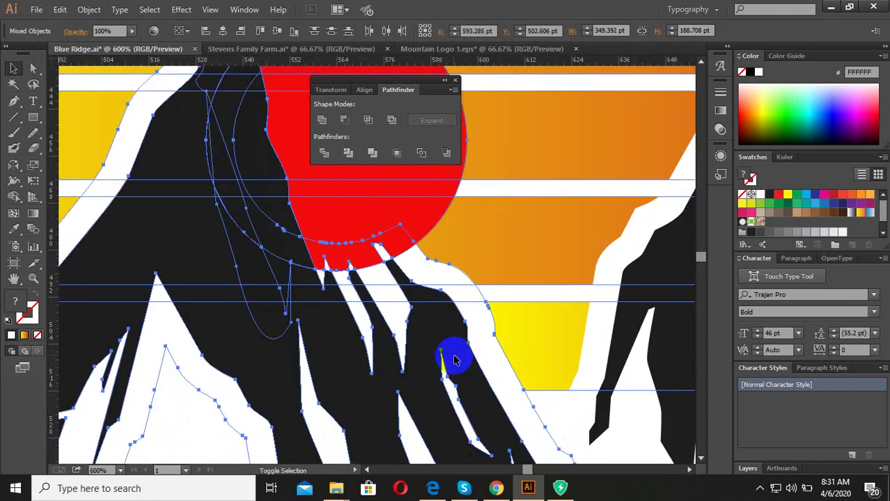
{"action": "left_click", "coordinate": [377, 201]}
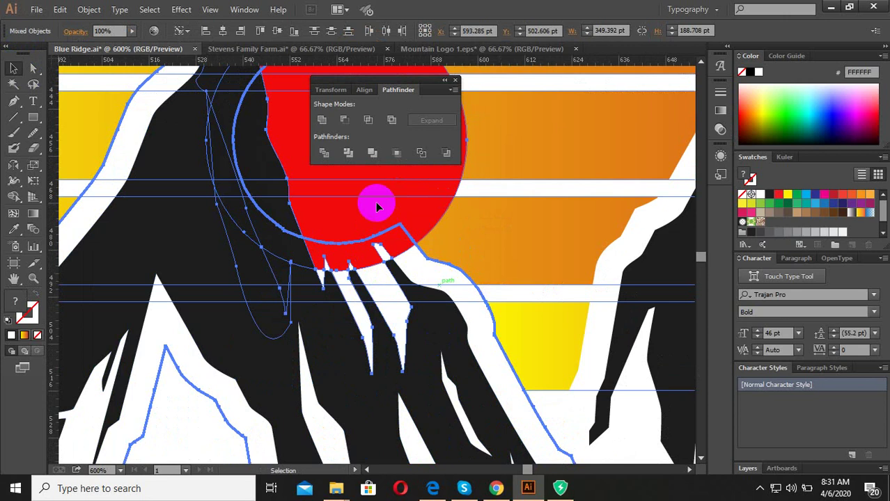
{"action": "scroll", "coordinate": [439, 334], "scroll_direction": "down", "scroll_amount": 3}
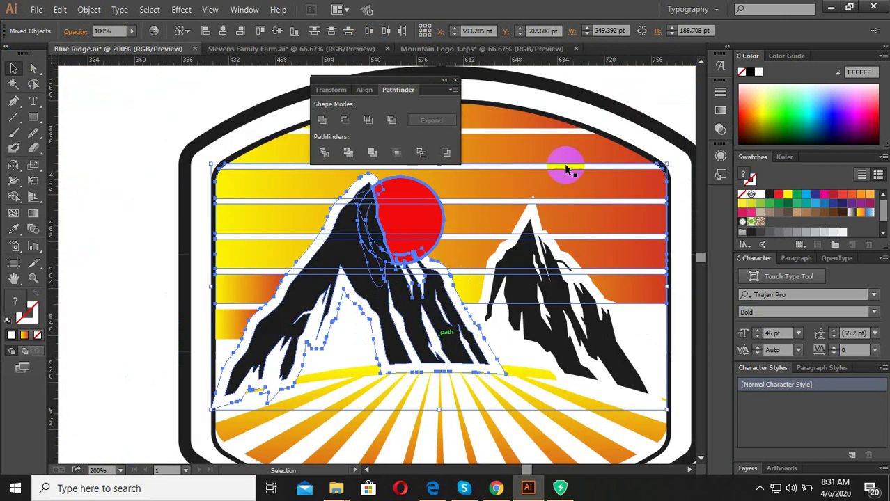
{"action": "left_click", "coordinate": [597, 97]}
{"action": "left_click", "coordinate": [411, 239]}
{"action": "scroll", "coordinate": [411, 239], "scroll_direction": "up", "scroll_amount": 2}
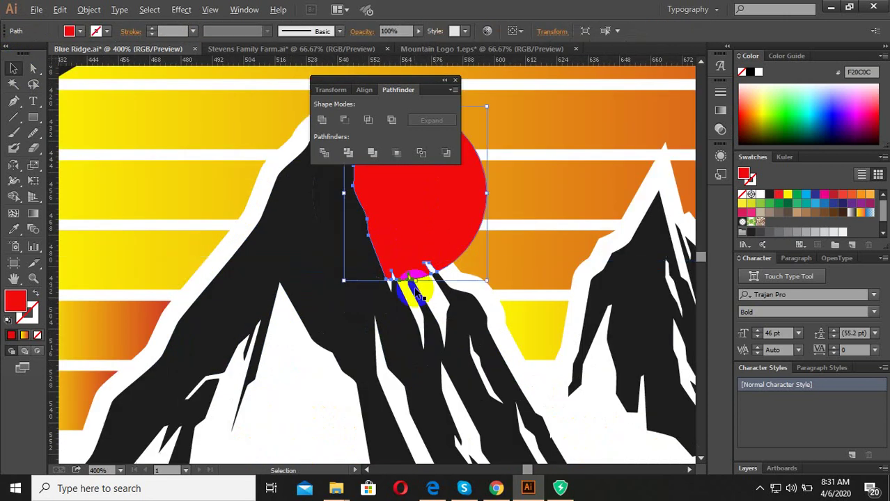
{"action": "scroll", "coordinate": [459, 286], "scroll_direction": "up", "scroll_amount": 1}
Pull the black sliver's tip and the white stripe's top point up into the sun.
{"action": "left_click", "coordinate": [33, 67]}
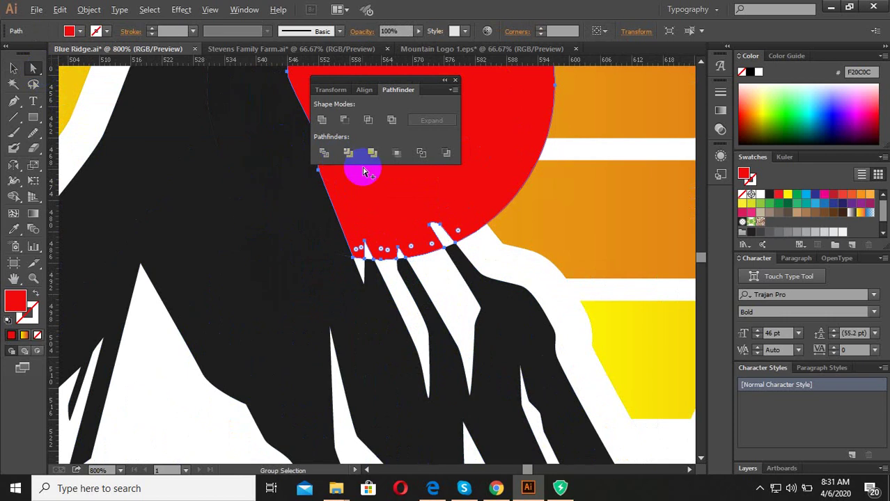
{"action": "left_click", "coordinate": [450, 240]}
{"action": "scroll", "coordinate": [403, 258], "scroll_direction": "up", "scroll_amount": 1}
{"action": "scroll", "coordinate": [393, 264], "scroll_direction": "up", "scroll_amount": 1}
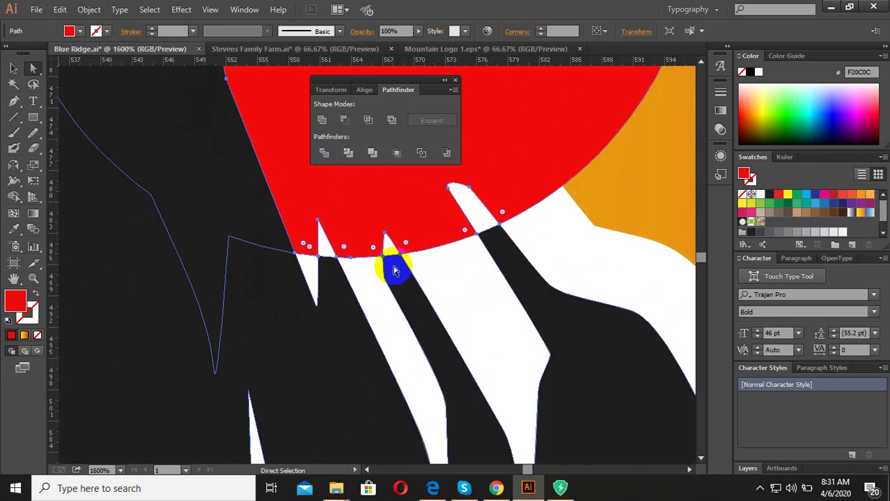
{"action": "scroll", "coordinate": [334, 231], "scroll_direction": "up", "scroll_amount": 1}
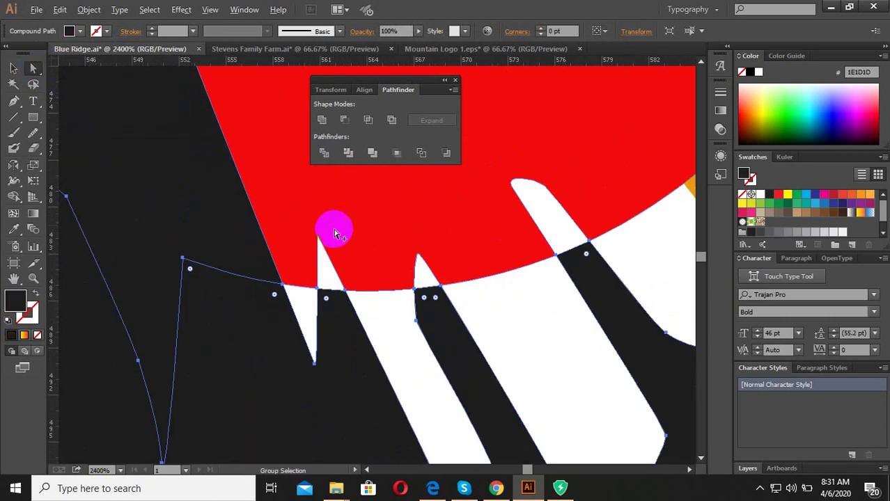
{"action": "left_click", "coordinate": [325, 282]}
{"action": "left_click_drag", "start_coordinate": [320, 289], "coordinate": [321, 248]}
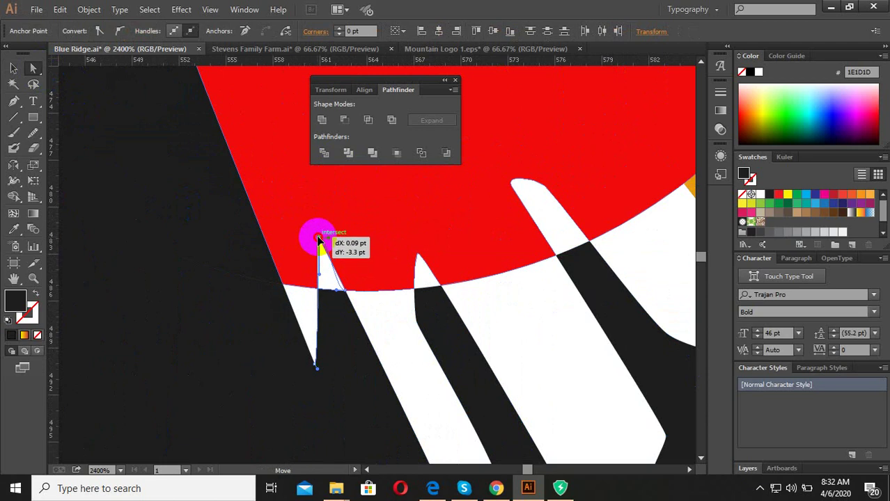
{"action": "left_click_drag", "start_coordinate": [317, 239], "coordinate": [317, 235]}
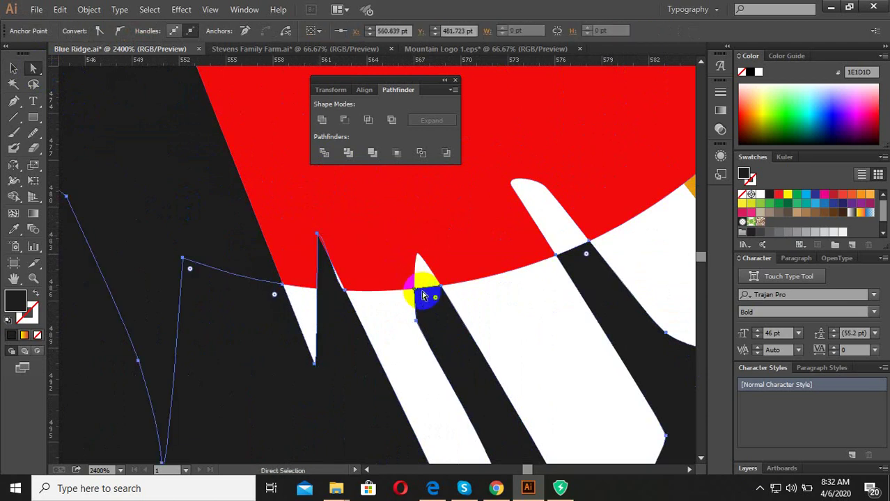
{"action": "left_click_drag", "start_coordinate": [417, 290], "coordinate": [417, 257]}
Extend the black mountain spike's anchors up and left into the sun.
{"action": "left_click", "coordinate": [399, 318]}
{"action": "scroll", "coordinate": [408, 344], "scroll_direction": "down", "scroll_amount": 2, "text": "alt"}
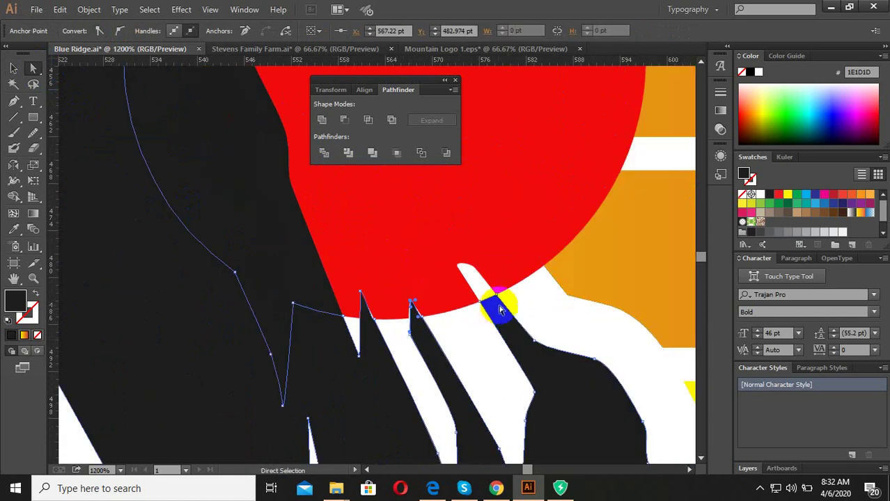
{"action": "left_click", "coordinate": [487, 308]}
{"action": "left_click_drag", "start_coordinate": [479, 307], "coordinate": [458, 266]}
{"action": "mouse_move", "coordinate": [493, 298]}
{"action": "left_mouse_down"}
{"action": "mouse_move", "coordinate": [493, 278]}
{"action": "mouse_move", "coordinate": [494, 301]}
{"action": "mouse_move", "coordinate": [453, 238]}
{"action": "mouse_move", "coordinate": [408, 260]}
{"action": "mouse_move", "coordinate": [426, 264]}
{"action": "mouse_move", "coordinate": [390, 269]}
{"action": "left_mouse_up"}
{"action": "scroll", "coordinate": [453, 240], "scroll_direction": "up", "scroll_amount": 2}
{"action": "left_click_drag", "start_coordinate": [488, 326], "coordinate": [493, 294]}
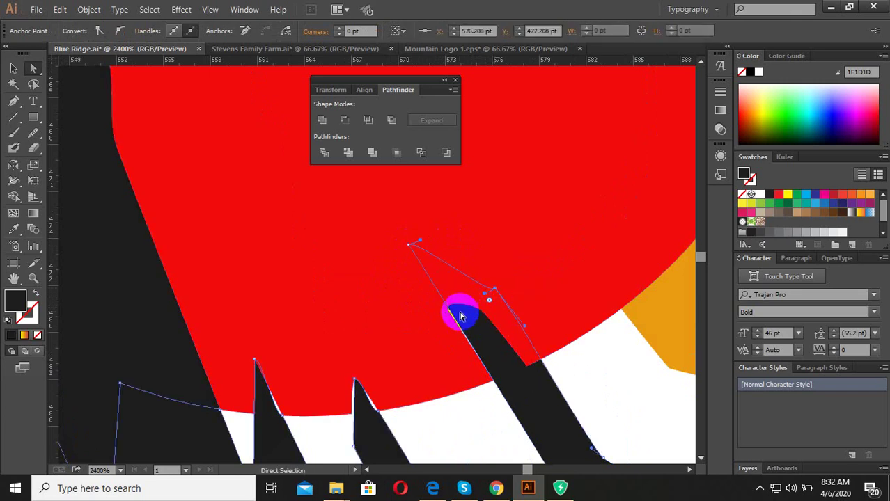
{"action": "left_click_drag", "start_coordinate": [408, 250], "coordinate": [398, 256]}
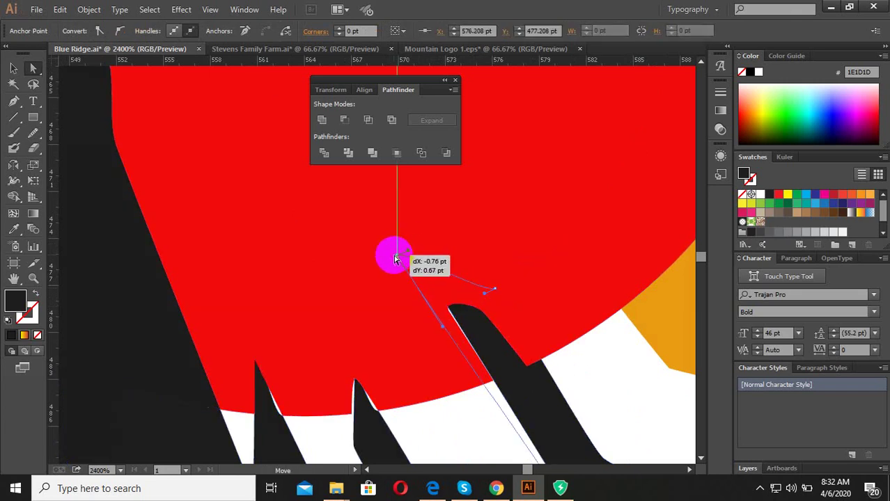
Raise the lower black spike's tip higher, undoing one bad anchor move.
{"action": "left_click", "coordinate": [362, 385]}
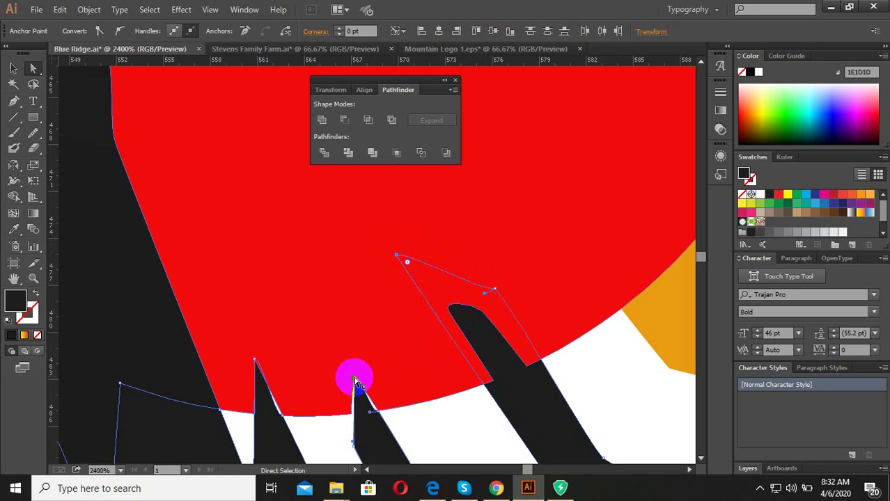
{"action": "left_click_drag", "start_coordinate": [356, 384], "coordinate": [344, 341]}
{"action": "left_click_drag", "start_coordinate": [246, 390], "coordinate": [254, 313]}
{"action": "key", "text": "ctrl+z"}
{"action": "left_click", "coordinate": [296, 411]}
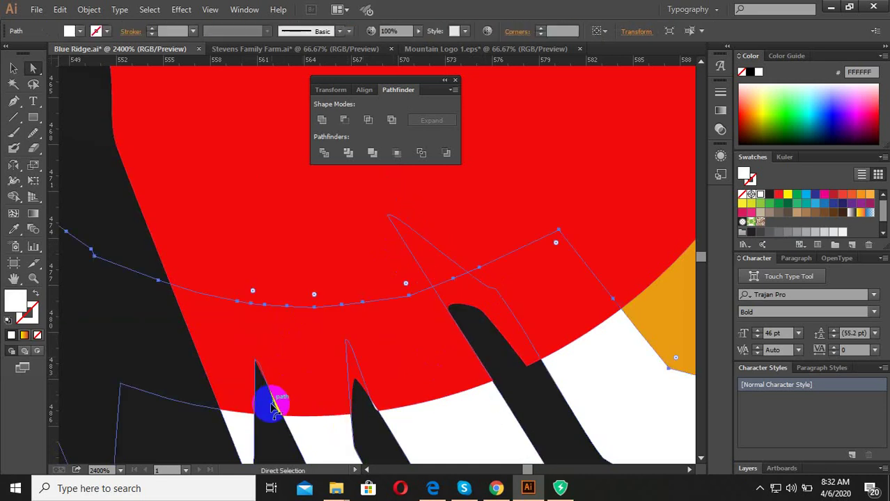
{"action": "left_click", "coordinate": [263, 372]}
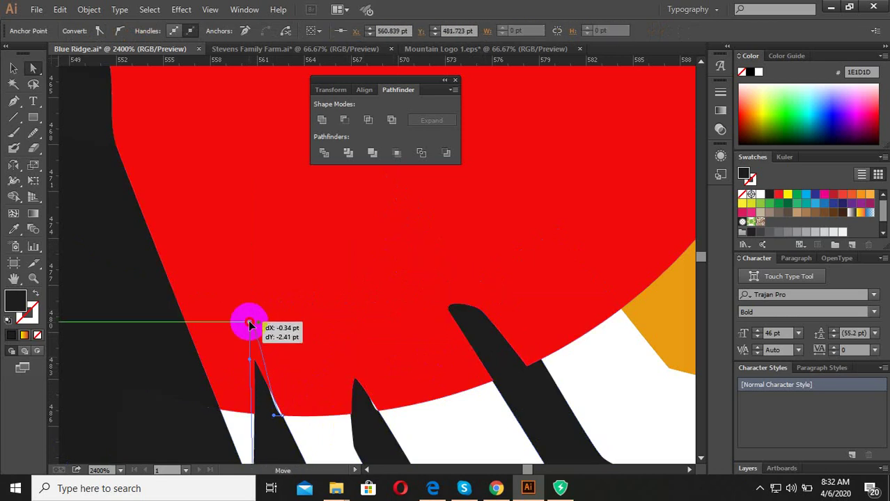
{"action": "left_click_drag", "start_coordinate": [255, 361], "coordinate": [253, 320]}
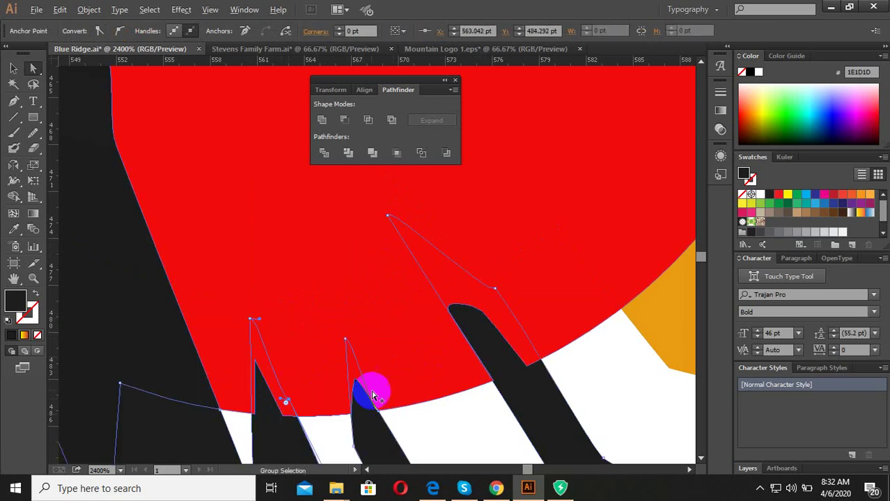
{"action": "scroll", "coordinate": [459, 413], "scroll_direction": "down", "scroll_amount": 2, "text": "alt"}
{"action": "scroll", "coordinate": [462, 417], "scroll_direction": "down", "scroll_amount": 3, "text": "alt"}
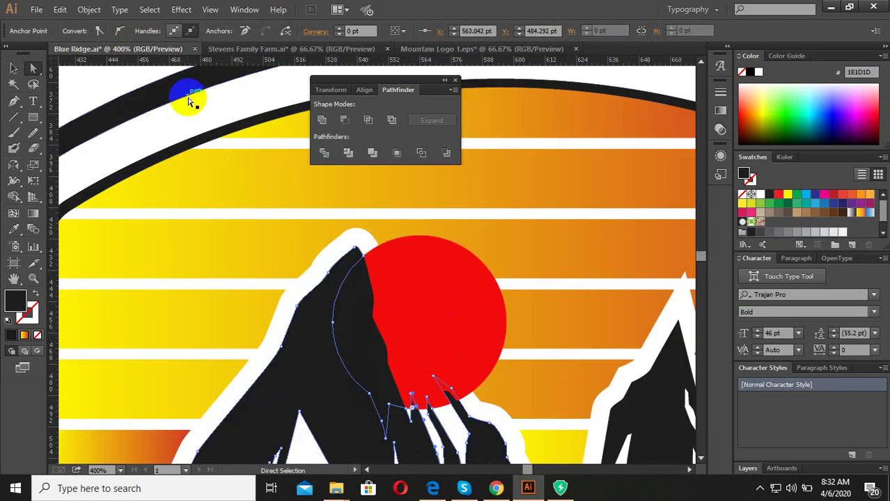
Clear the selection and select the red sun circle.
{"action": "key", "text": "ctrl+shift+a"}
{"action": "scroll", "coordinate": [354, 282], "scroll_direction": "down", "scroll_amount": 3, "text": "alt"}
{"action": "scroll", "coordinate": [403, 313], "scroll_direction": "down", "scroll_amount": 2, "text": "alt"}
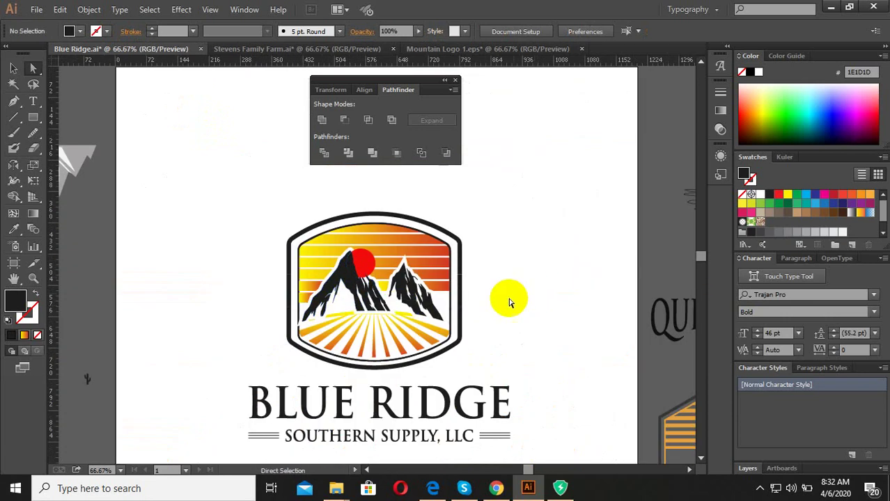
{"action": "left_click_drag", "start_coordinate": [488, 370], "coordinate": [204, 176]}
{"action": "left_click", "coordinate": [13, 68]}
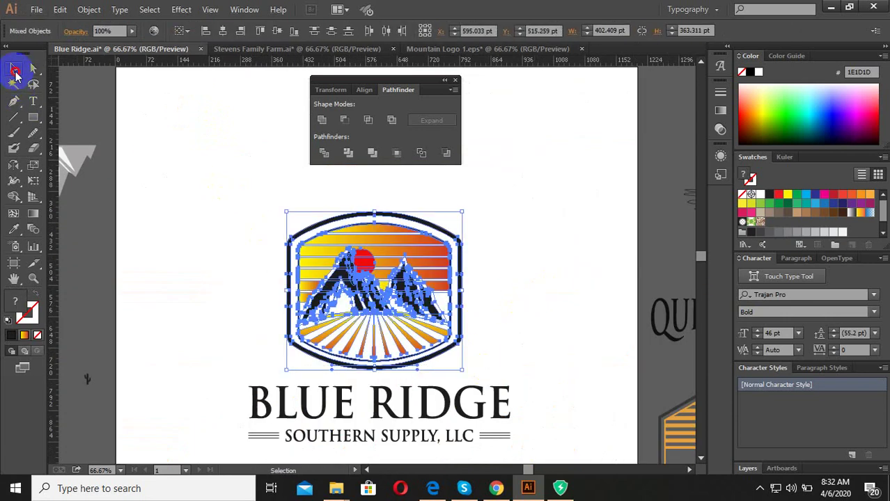
{"action": "key", "text": "ctrl+shift+a"}
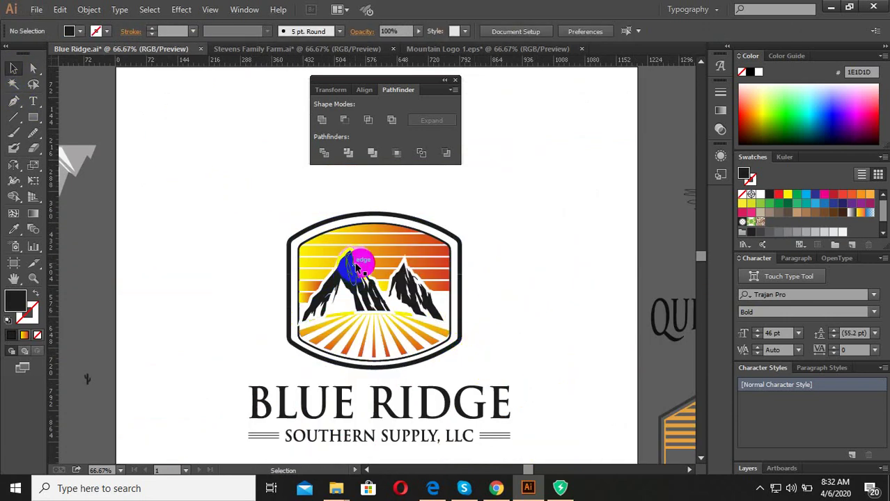
{"action": "left_click", "coordinate": [361, 264]}
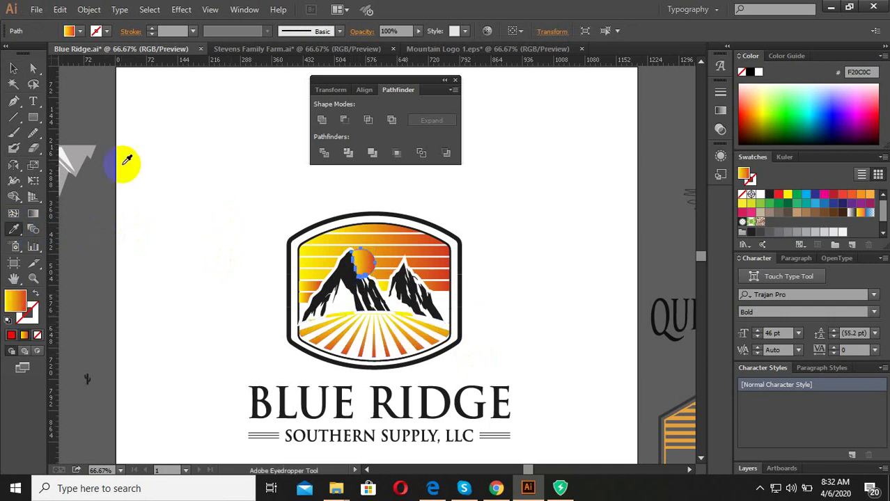
Eyedropper the rays' orange gradient onto the sun, then deselect it.
{"action": "left_click", "coordinate": [496, 292]}
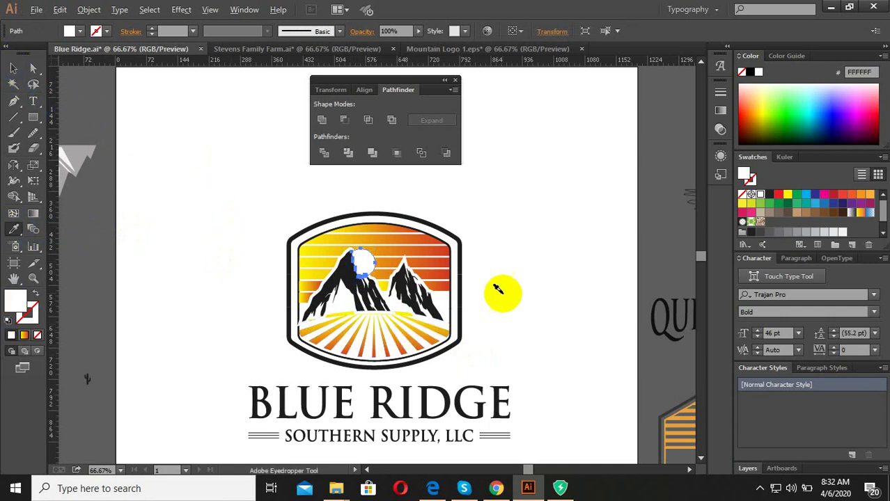
{"action": "left_click", "coordinate": [437, 315]}
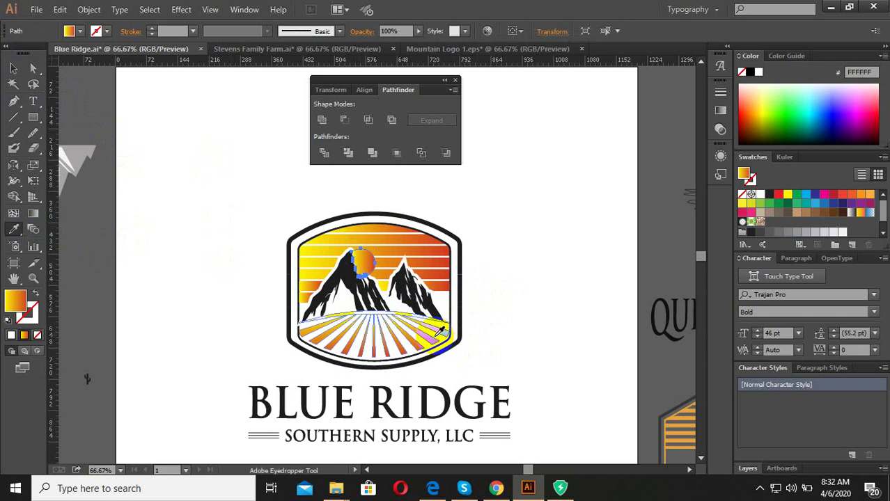
{"action": "left_click", "coordinate": [12, 70]}
{"action": "left_click", "coordinate": [593, 254]}
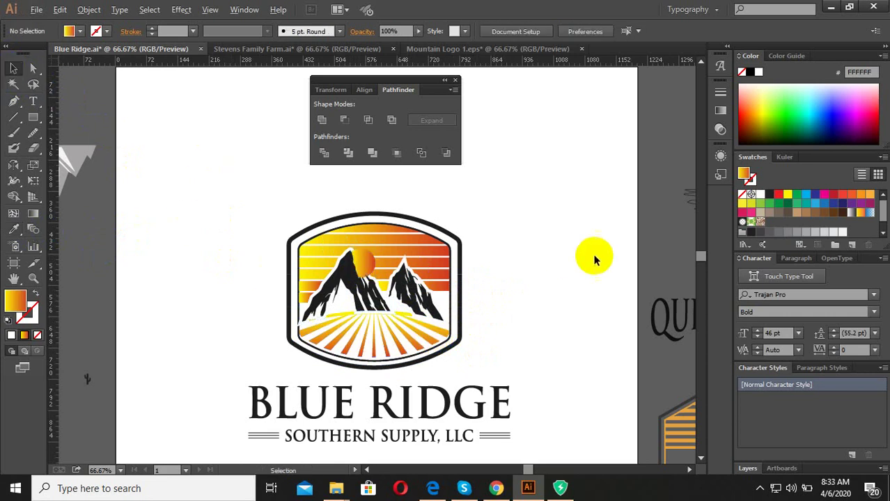
{"action": "scroll", "coordinate": [576, 277], "scroll_direction": "down", "scroll_amount": 1}
{"action": "scroll", "coordinate": [512, 327], "scroll_direction": "up", "scroll_amount": 1}
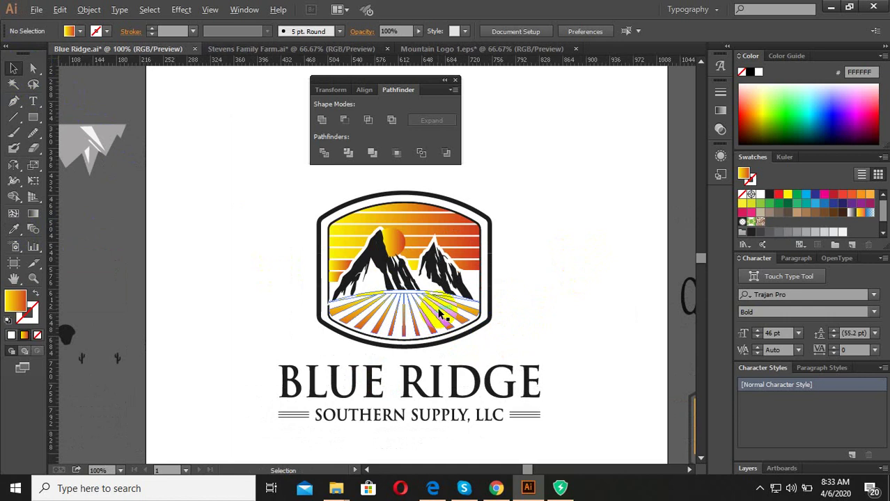
Bring the sunburst rays in front of the mountains.
{"action": "scroll", "coordinate": [429, 308], "scroll_direction": "up", "scroll_amount": 1}
{"action": "scroll", "coordinate": [414, 300], "scroll_direction": "up", "scroll_amount": 1}
{"action": "left_click_drag", "start_coordinate": [392, 276], "coordinate": [437, 277]}
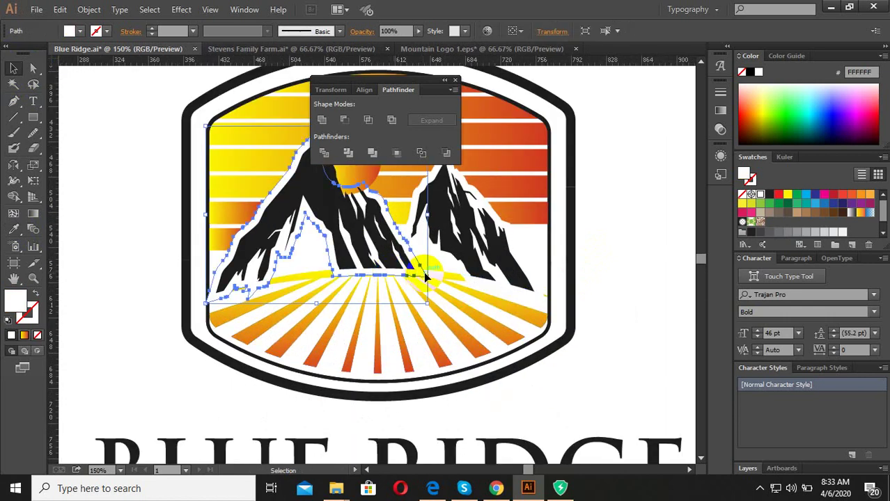
{"action": "right_click", "coordinate": [437, 277]}
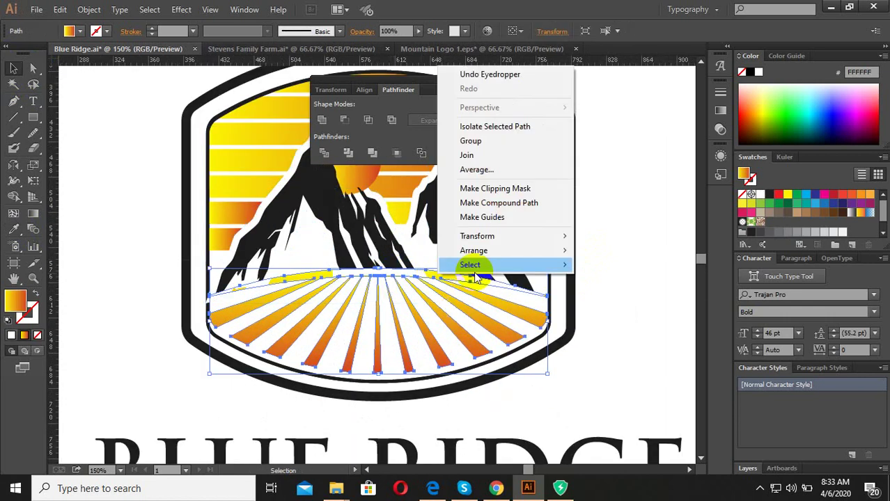
{"action": "left_click", "coordinate": [605, 247]}
{"action": "left_click", "coordinate": [658, 273]}
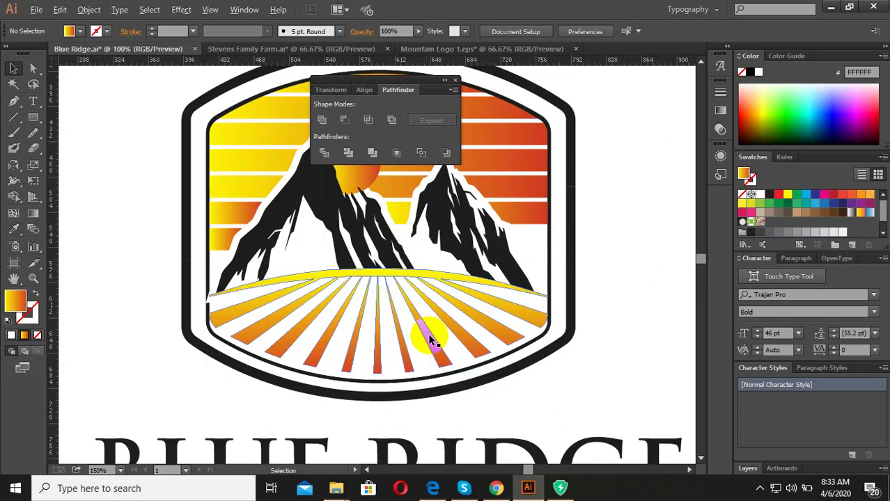
Bring the badge's black outline to the front as well.
{"action": "scroll", "coordinate": [427, 331], "scroll_direction": "down", "scroll_amount": 2}
{"action": "scroll", "coordinate": [340, 326], "scroll_direction": "up", "scroll_amount": 1}
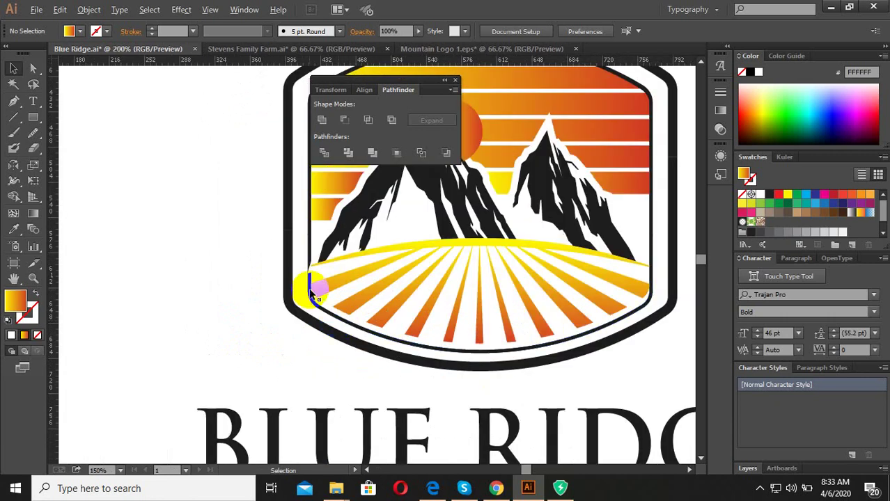
{"action": "scroll", "coordinate": [318, 288], "scroll_direction": "up", "scroll_amount": 1}
{"action": "left_click", "coordinate": [307, 264]}
{"action": "scroll", "coordinate": [308, 251], "scroll_direction": "up", "scroll_amount": 1}
{"action": "scroll", "coordinate": [317, 265], "scroll_direction": "up", "scroll_amount": 1}
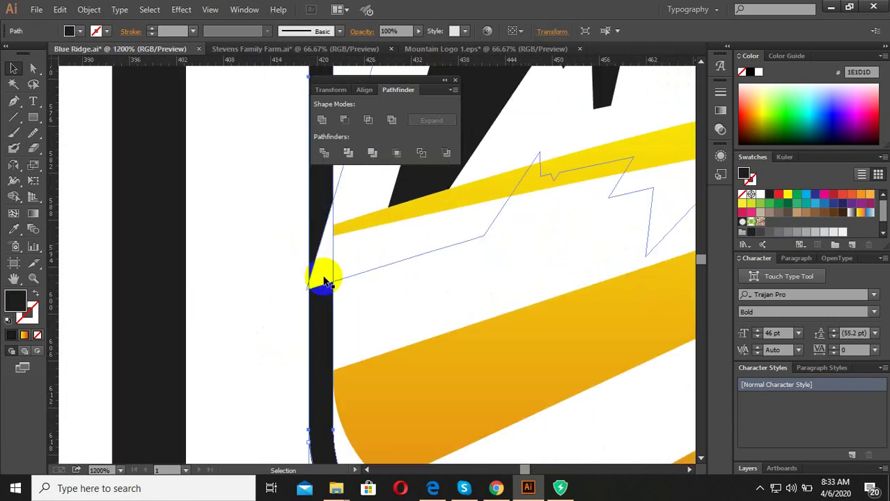
{"action": "right_click", "coordinate": [320, 312]}
{"action": "mouse_move", "coordinate": [357, 285]}
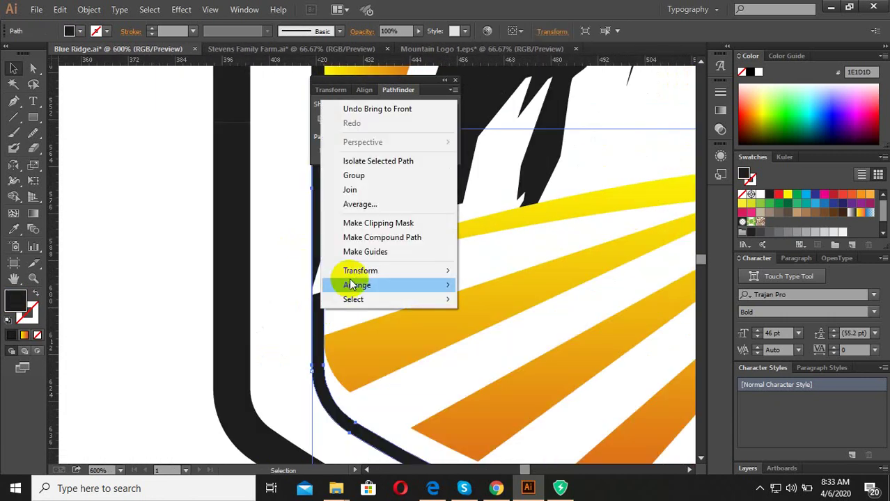
{"action": "left_click", "coordinate": [505, 285]}
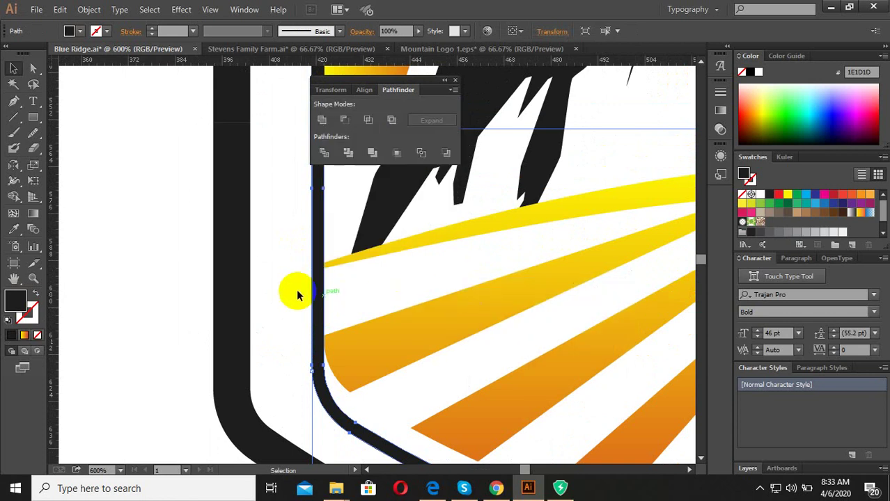
{"action": "left_click", "coordinate": [277, 285]}
Save the Blue Ridge logo file.
{"action": "scroll", "coordinate": [277, 296], "scroll_direction": "down", "scroll_amount": 3}
{"action": "scroll", "coordinate": [277, 296], "scroll_direction": "down", "scroll_amount": 2}
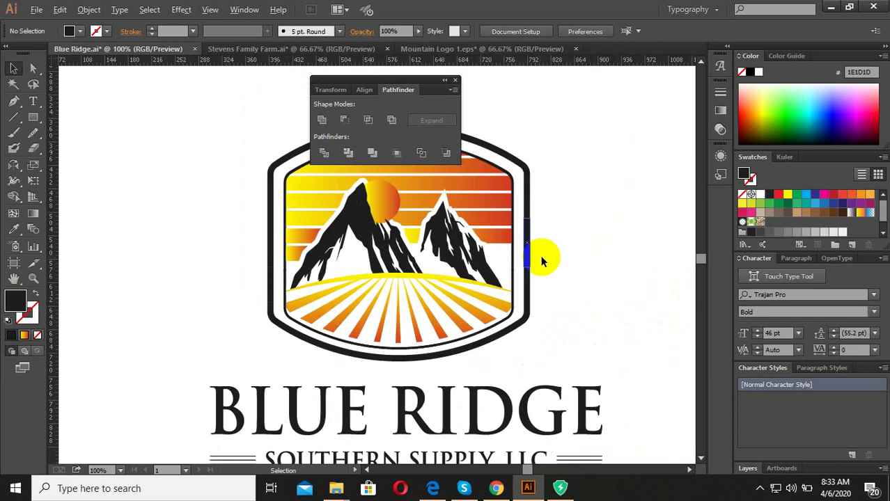
{"action": "scroll", "coordinate": [557, 259], "scroll_direction": "up", "scroll_amount": 1}
{"action": "scroll", "coordinate": [564, 285], "scroll_direction": "down", "scroll_amount": 3}
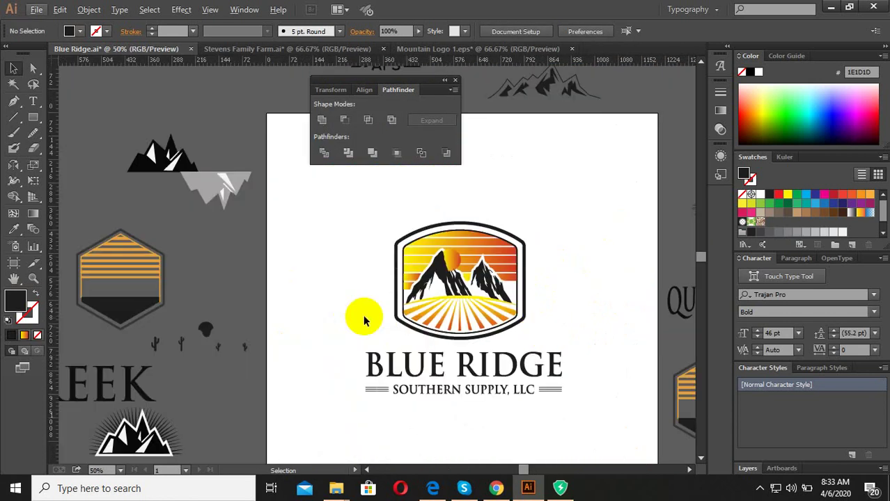
{"action": "left_click", "coordinate": [36, 10]}
{"action": "left_click", "coordinate": [70, 112]}
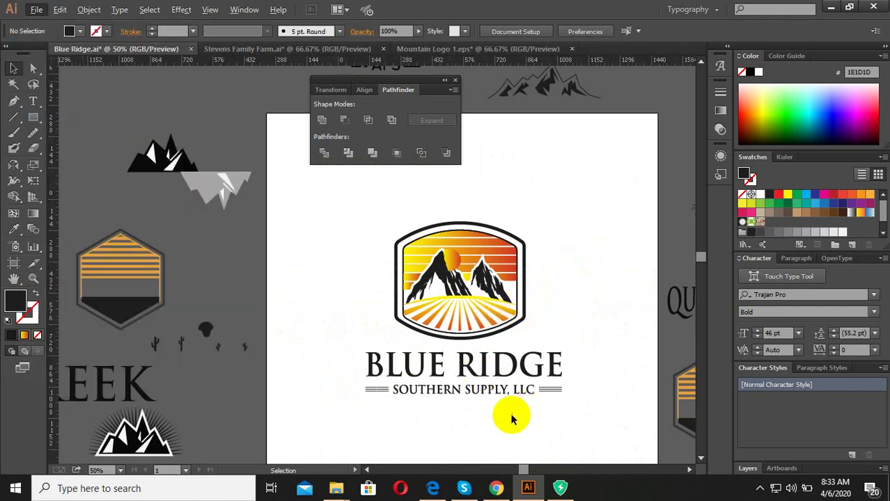
{"action": "scroll", "coordinate": [520, 416], "scroll_direction": "down", "scroll_amount": 1}
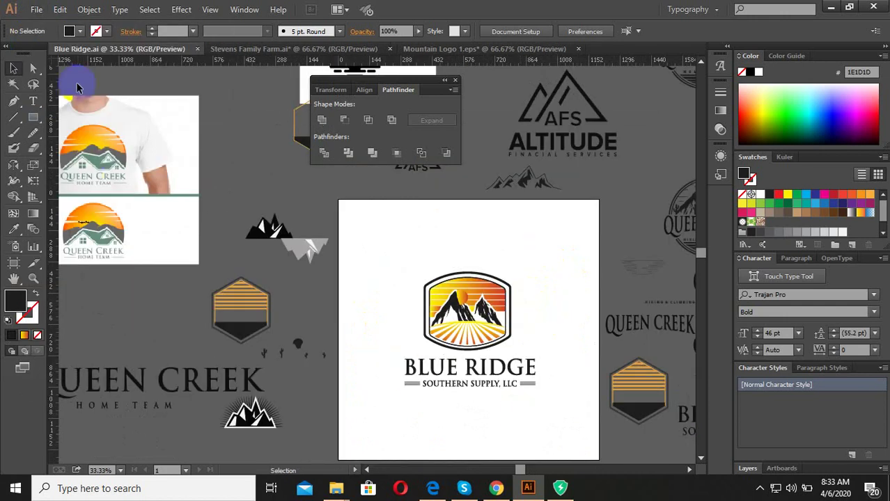
Export the logo with Save for Web as a JPEG High, 1200×1200 px.
{"action": "left_click", "coordinate": [36, 9]}
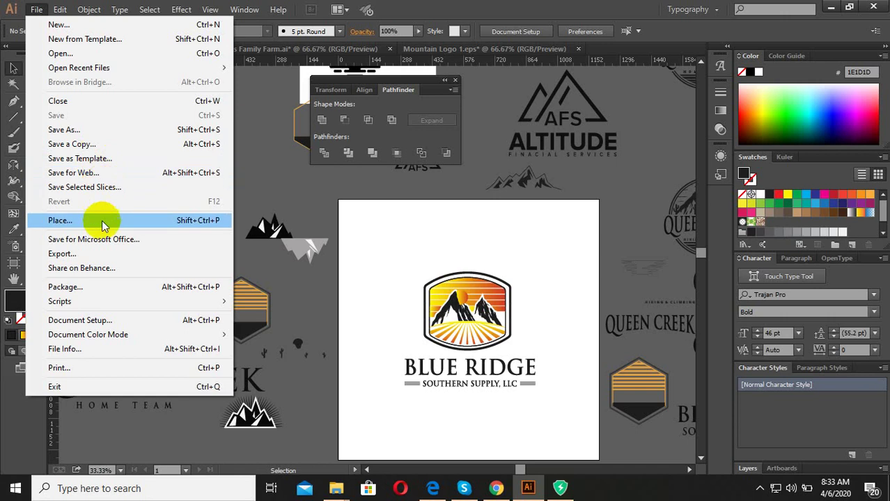
{"action": "left_click", "coordinate": [117, 173]}
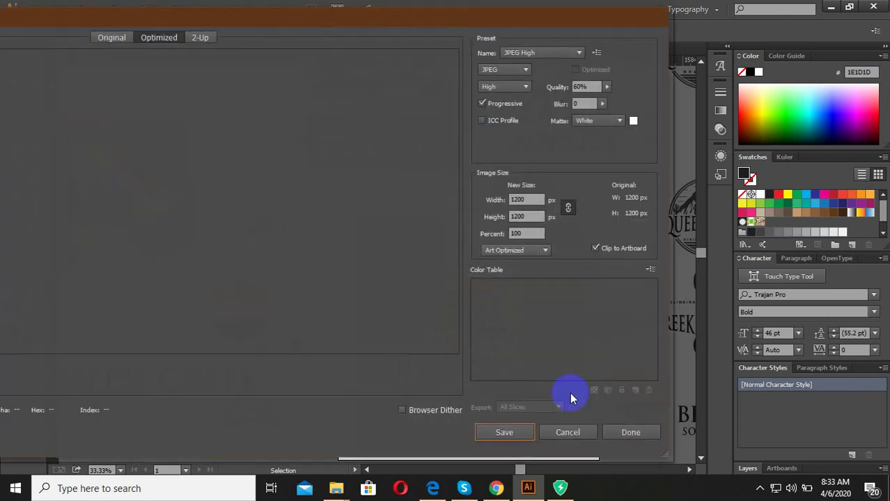
{"action": "left_click", "coordinate": [491, 431]}
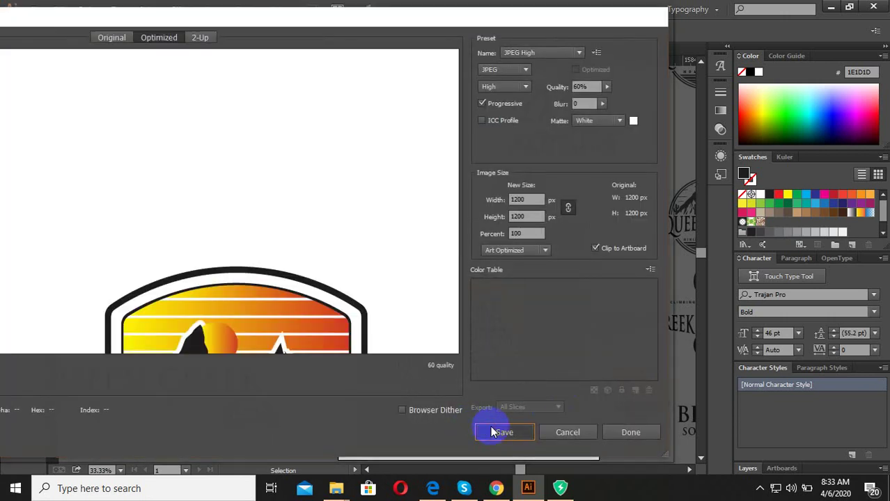
{"action": "scroll", "coordinate": [261, 173], "scroll_direction": "down", "scroll_amount": 2}
{"action": "scroll", "coordinate": [251, 183], "scroll_direction": "up", "scroll_amount": 2}
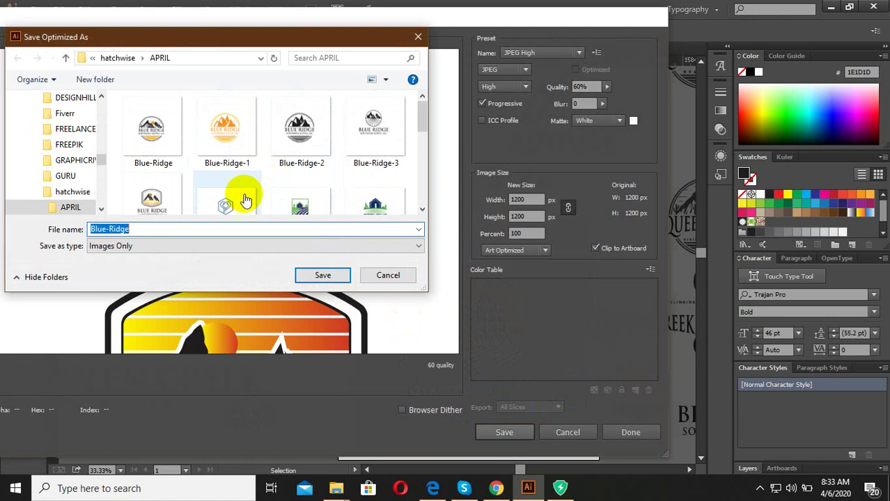
Save the JPEG as Blue-Ridge-5 in the hatchwise APRIL folder.
{"action": "right_click", "coordinate": [149, 199]}
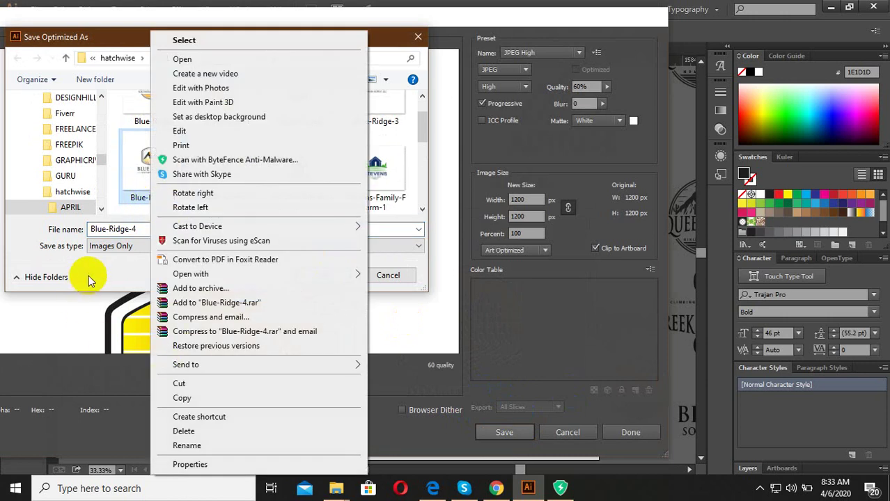
{"action": "left_click", "coordinate": [104, 270]}
{"action": "left_click", "coordinate": [157, 230]}
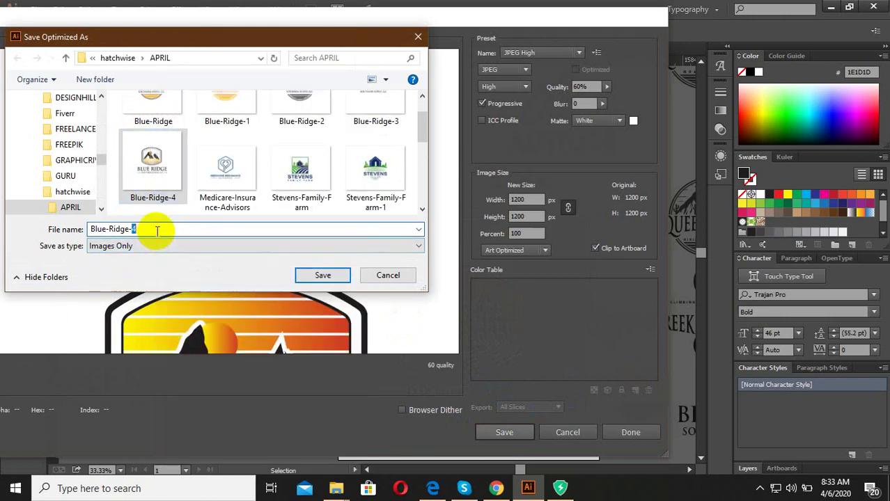
{"action": "type", "text": "4"}
{"action": "key", "text": "BackSpace"}
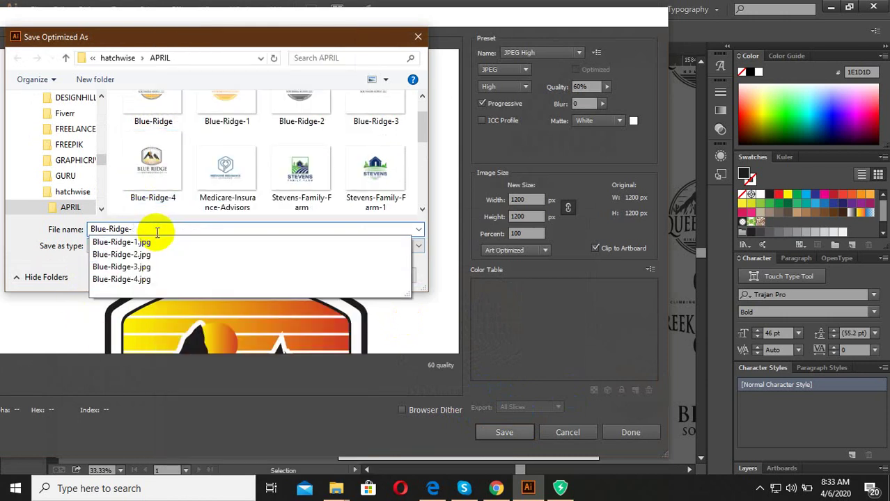
{"action": "type", "text": "5"}
{"action": "left_click", "coordinate": [317, 275]}
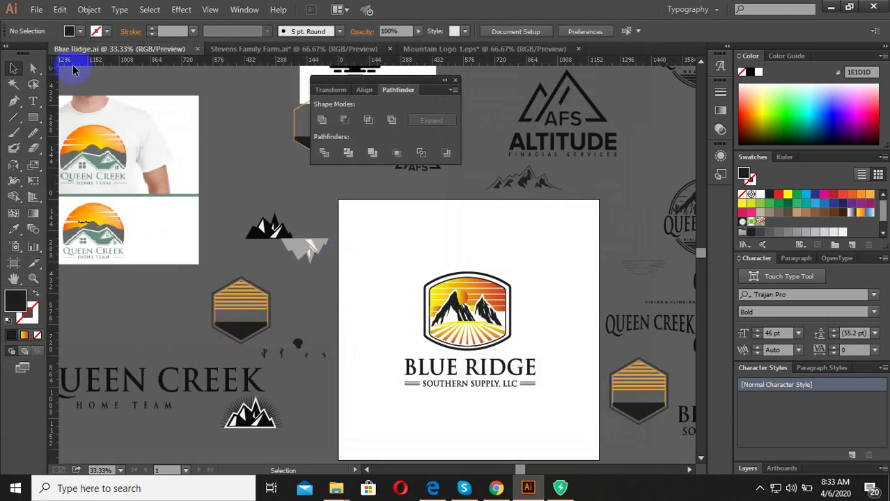
{"action": "left_click", "coordinate": [36, 9]}
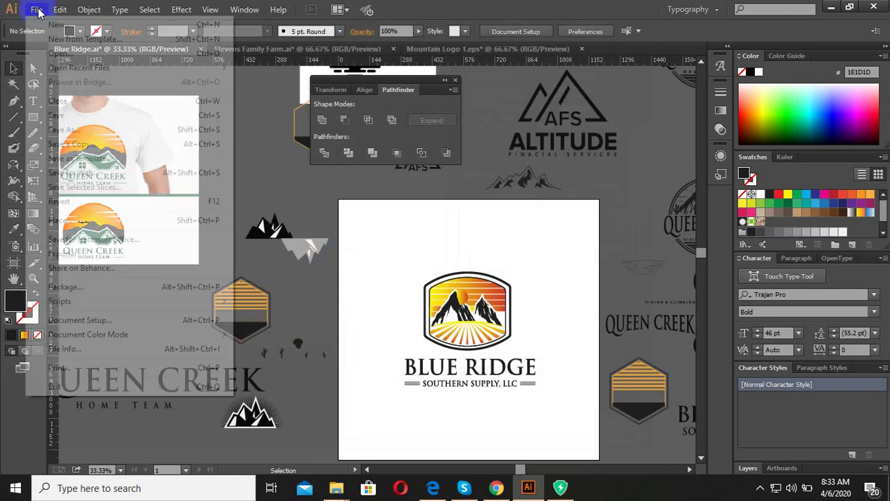
Save Blue Ridge.ai and switch to the Hatchwise contest page.
{"action": "left_click", "coordinate": [42, 113]}
{"action": "left_click", "coordinate": [496, 488]}
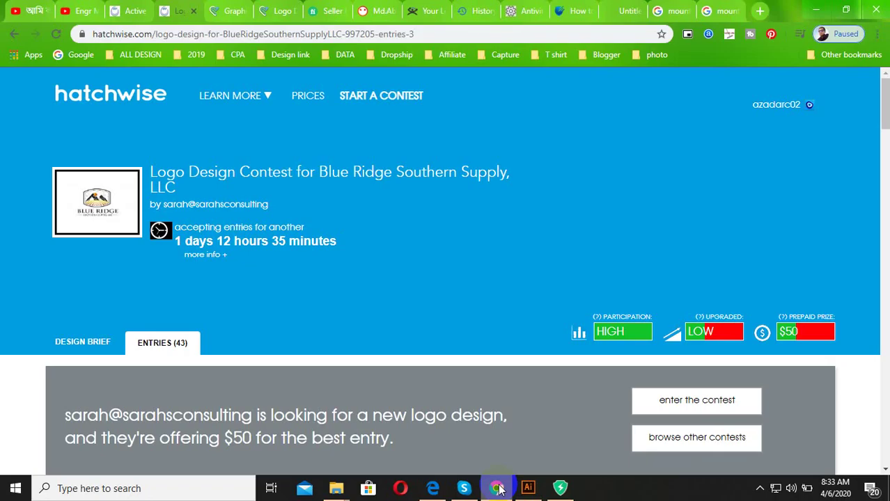
{"action": "scroll", "coordinate": [459, 315], "scroll_direction": "down", "scroll_amount": 2}
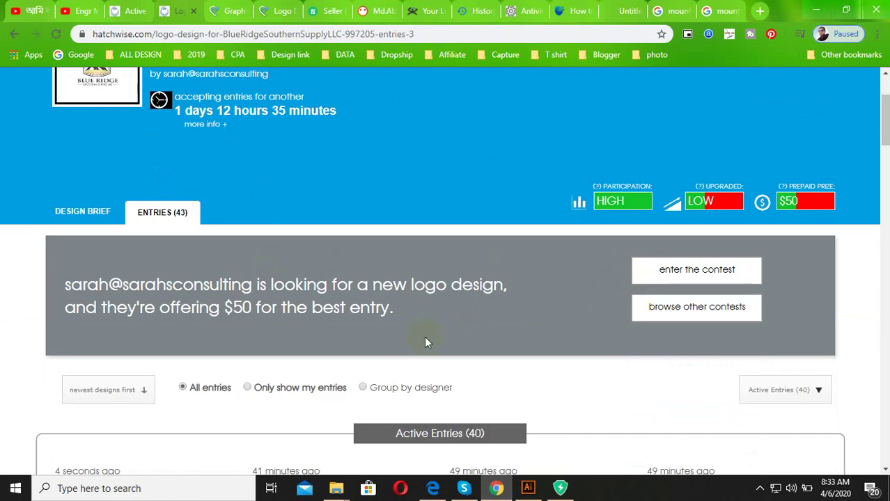
{"action": "scroll", "coordinate": [424, 337], "scroll_direction": "down", "scroll_amount": 3}
{"action": "scroll", "coordinate": [590, 206], "scroll_direction": "up", "scroll_amount": 1}
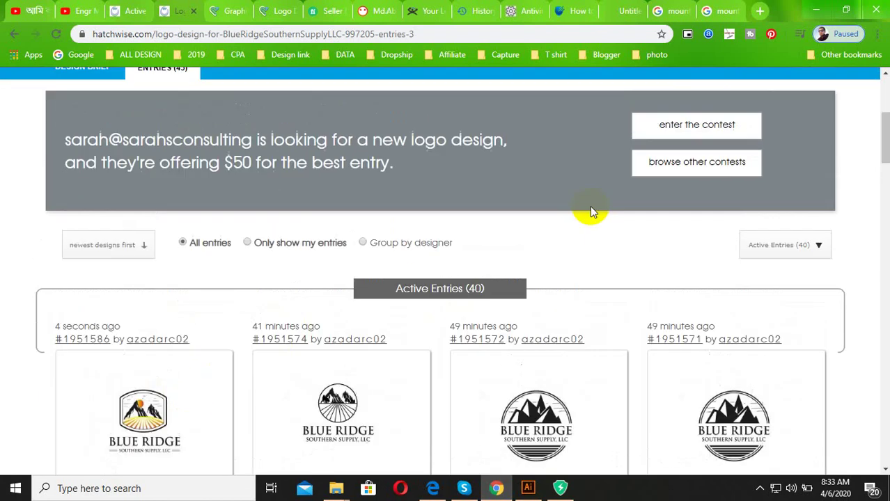
Upload Blue-Ridge-5 as a contest entry, accepting the originality pledge, then return to Illustrator.
{"action": "left_click", "coordinate": [686, 138]}
{"action": "scroll", "coordinate": [619, 214], "scroll_direction": "up", "scroll_amount": 2}
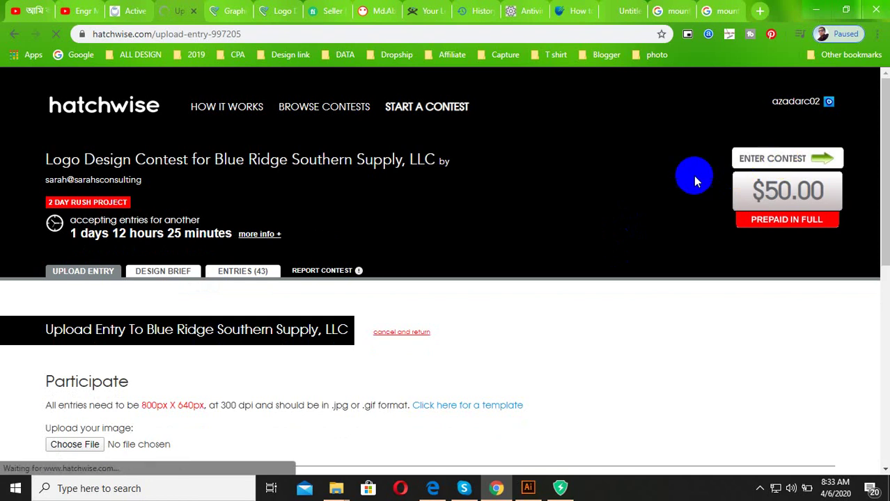
{"action": "scroll", "coordinate": [418, 278], "scroll_direction": "down", "scroll_amount": 3}
{"action": "scroll", "coordinate": [209, 258], "scroll_direction": "down", "scroll_amount": 1}
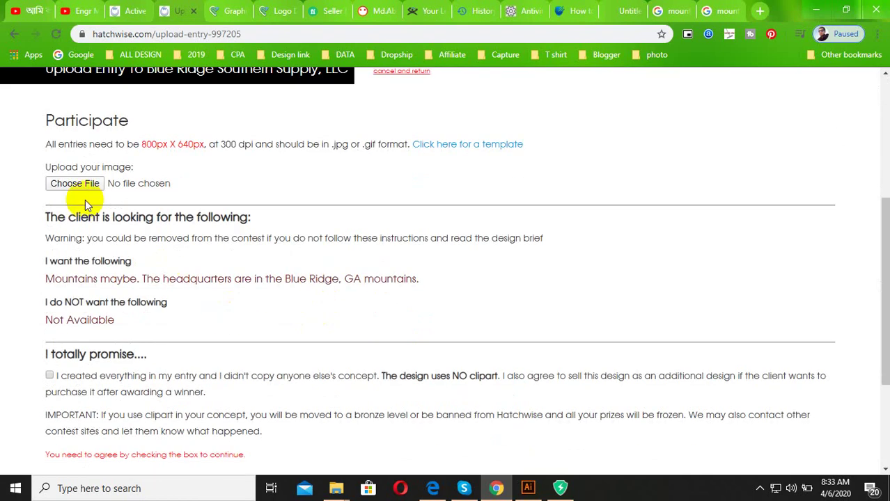
{"action": "left_click", "coordinate": [101, 185]}
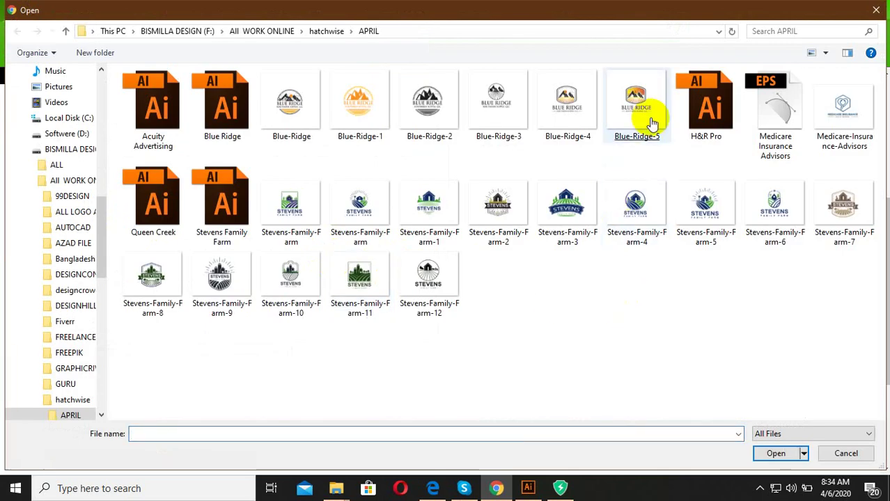
{"action": "double_click", "coordinate": [641, 111]}
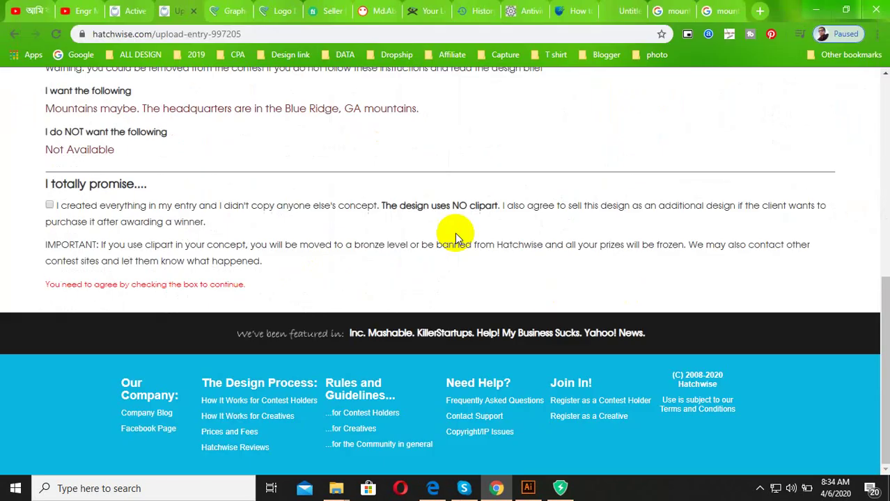
{"action": "left_click", "coordinate": [49, 206]}
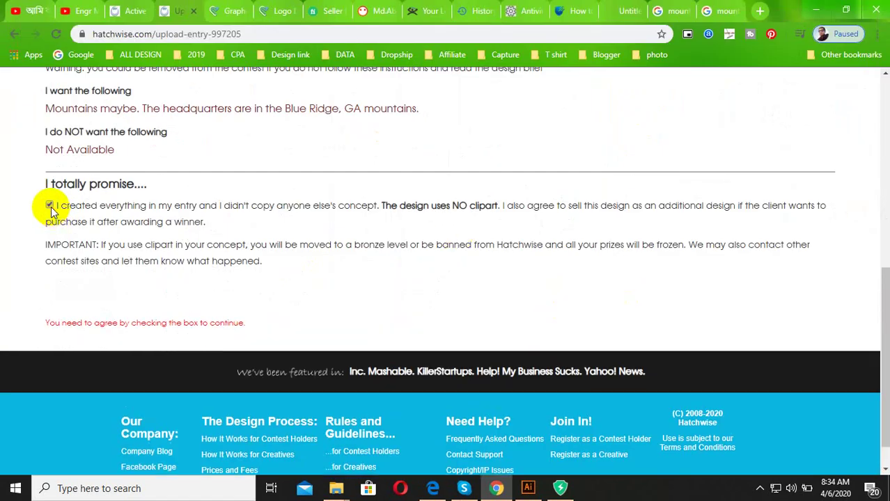
{"action": "left_click", "coordinate": [85, 298]}
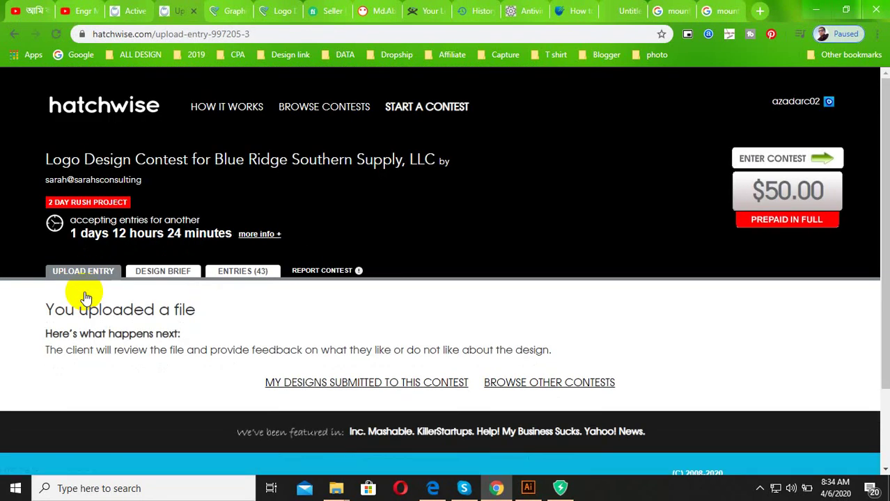
{"action": "scroll", "coordinate": [423, 360], "scroll_direction": "down", "scroll_amount": 3}
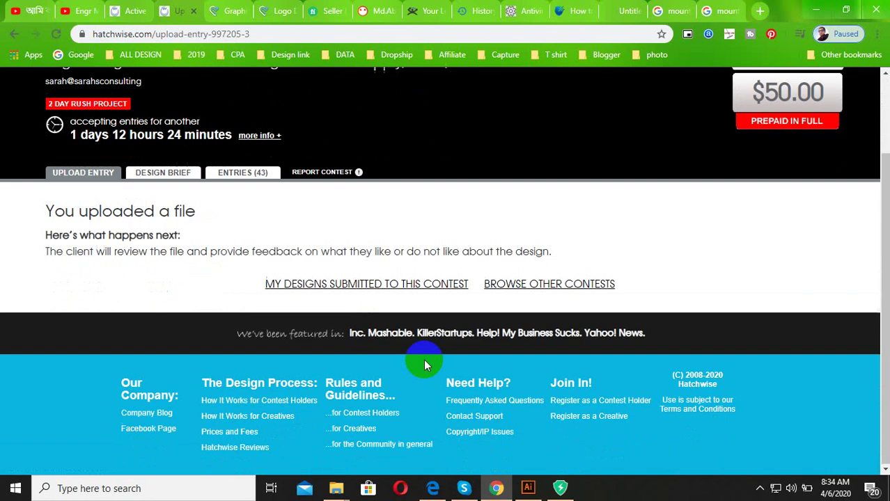
{"action": "left_click", "coordinate": [528, 488]}
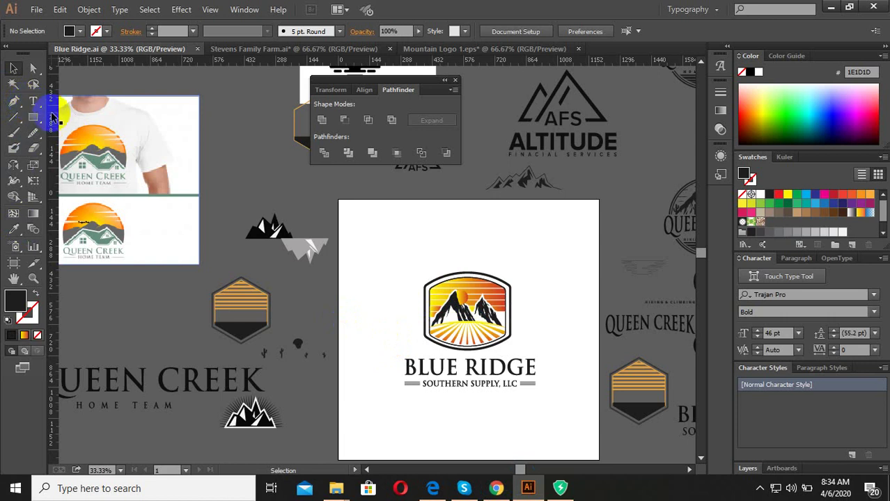
{"action": "scroll", "coordinate": [480, 298], "scroll_direction": "up", "scroll_amount": 3}
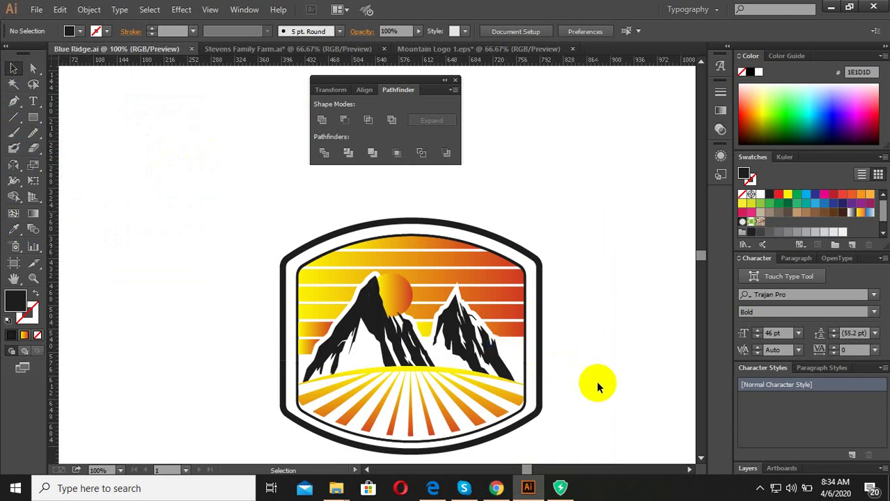
{"action": "left_click_drag", "start_coordinate": [596, 382], "coordinate": [514, 285]}
{"action": "left_click", "coordinate": [578, 309]}
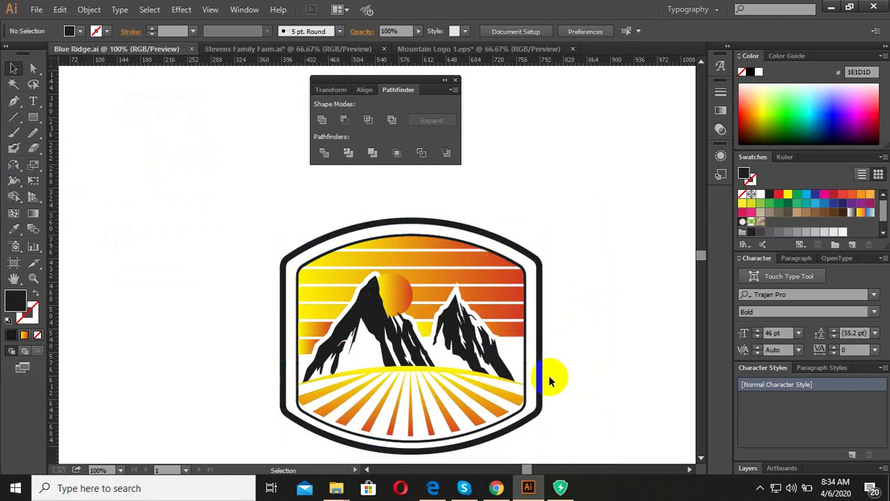
{"action": "left_click_drag", "start_coordinate": [549, 372], "coordinate": [511, 328]}
{"action": "left_click", "coordinate": [607, 324]}
{"action": "scroll", "coordinate": [605, 327], "scroll_direction": "down", "scroll_amount": 2}
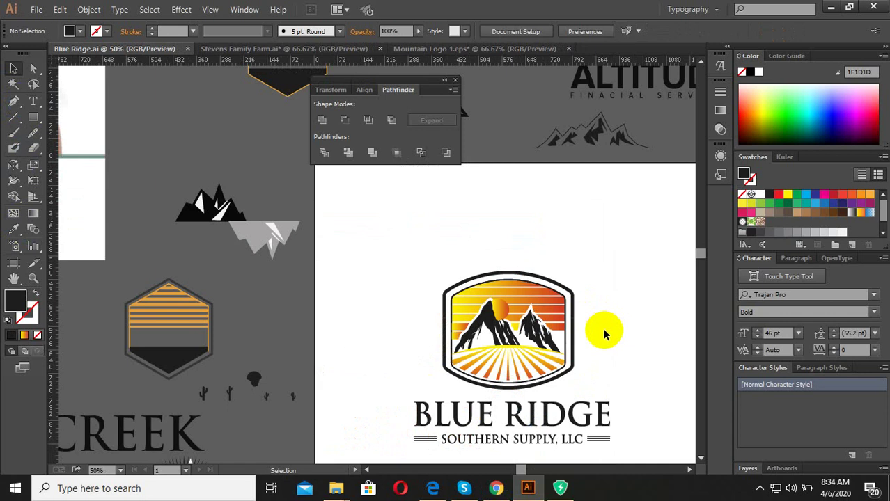
{"action": "scroll", "coordinate": [608, 348], "scroll_direction": "up", "scroll_amount": 1}
{"action": "scroll", "coordinate": [299, 300], "scroll_direction": "down", "scroll_amount": 2}
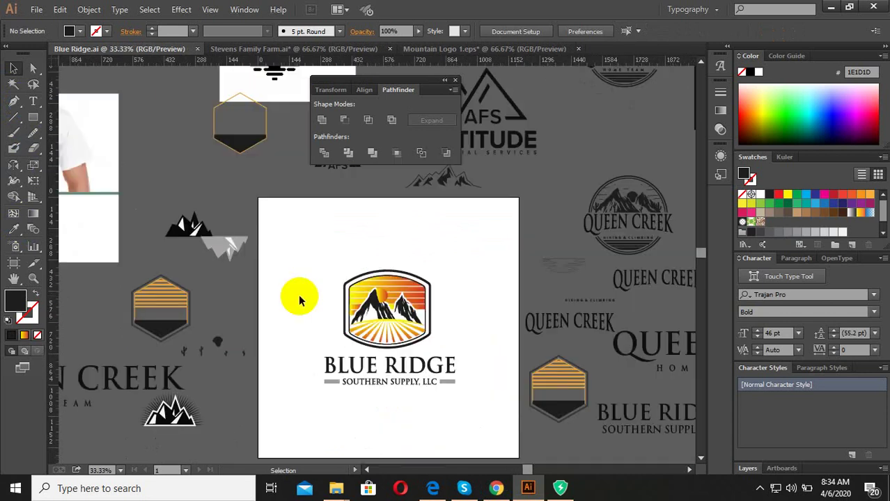